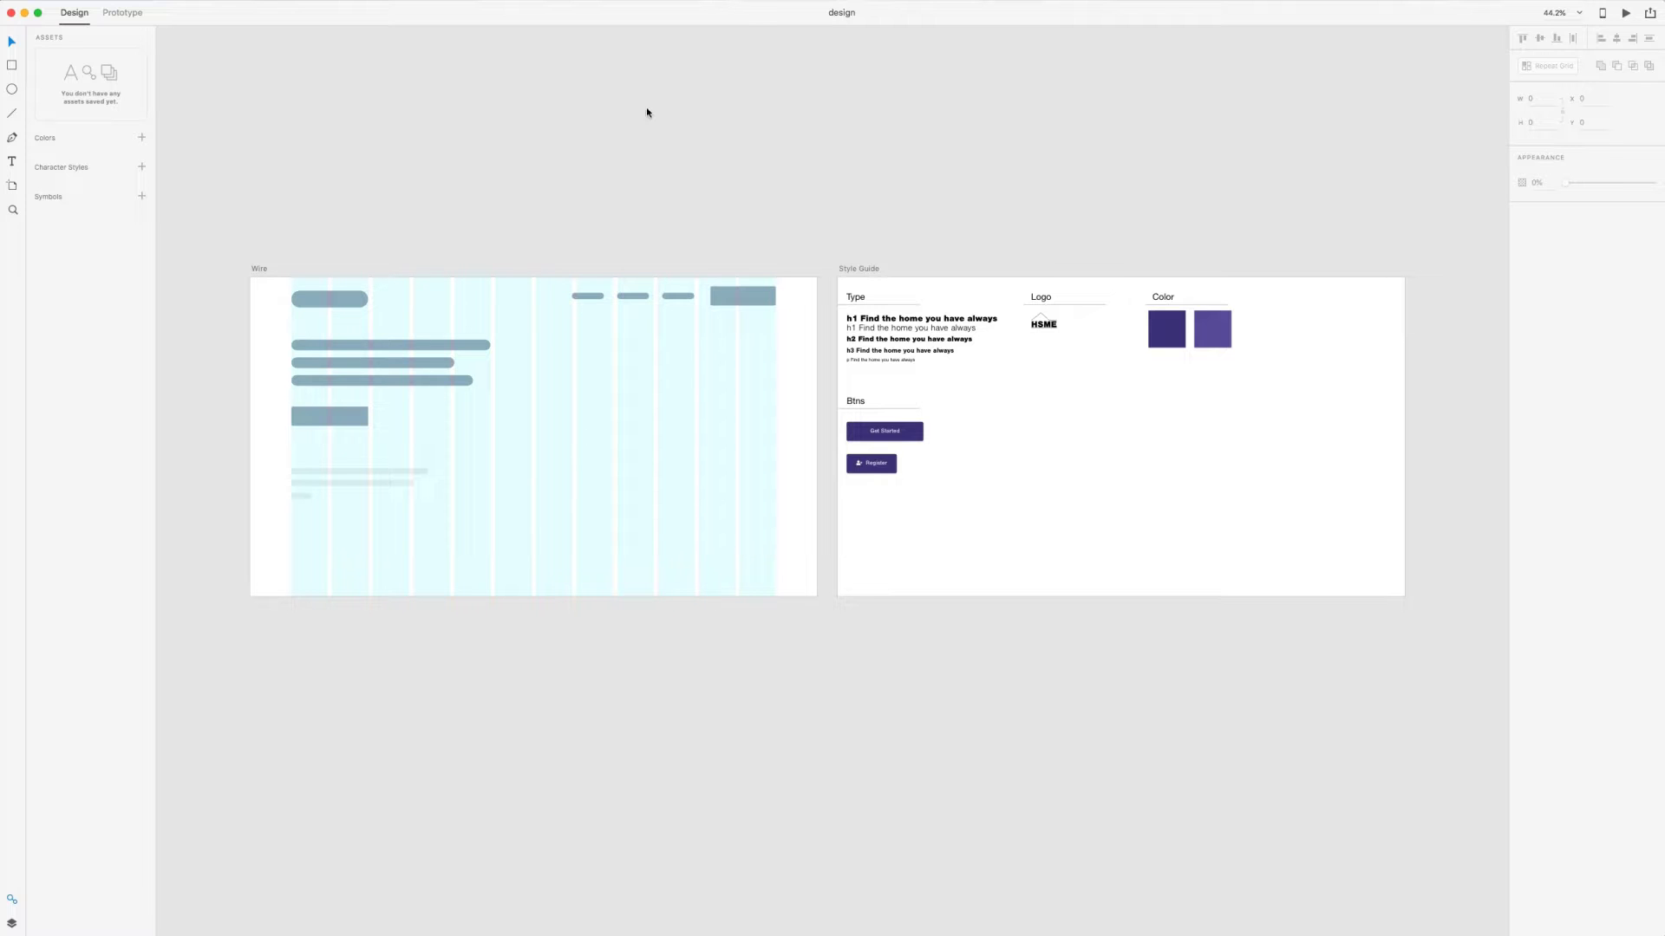
Duplicate the Wire artboard together with its placeholders and column layout
left_click_drag(539, 632, 620, 372)
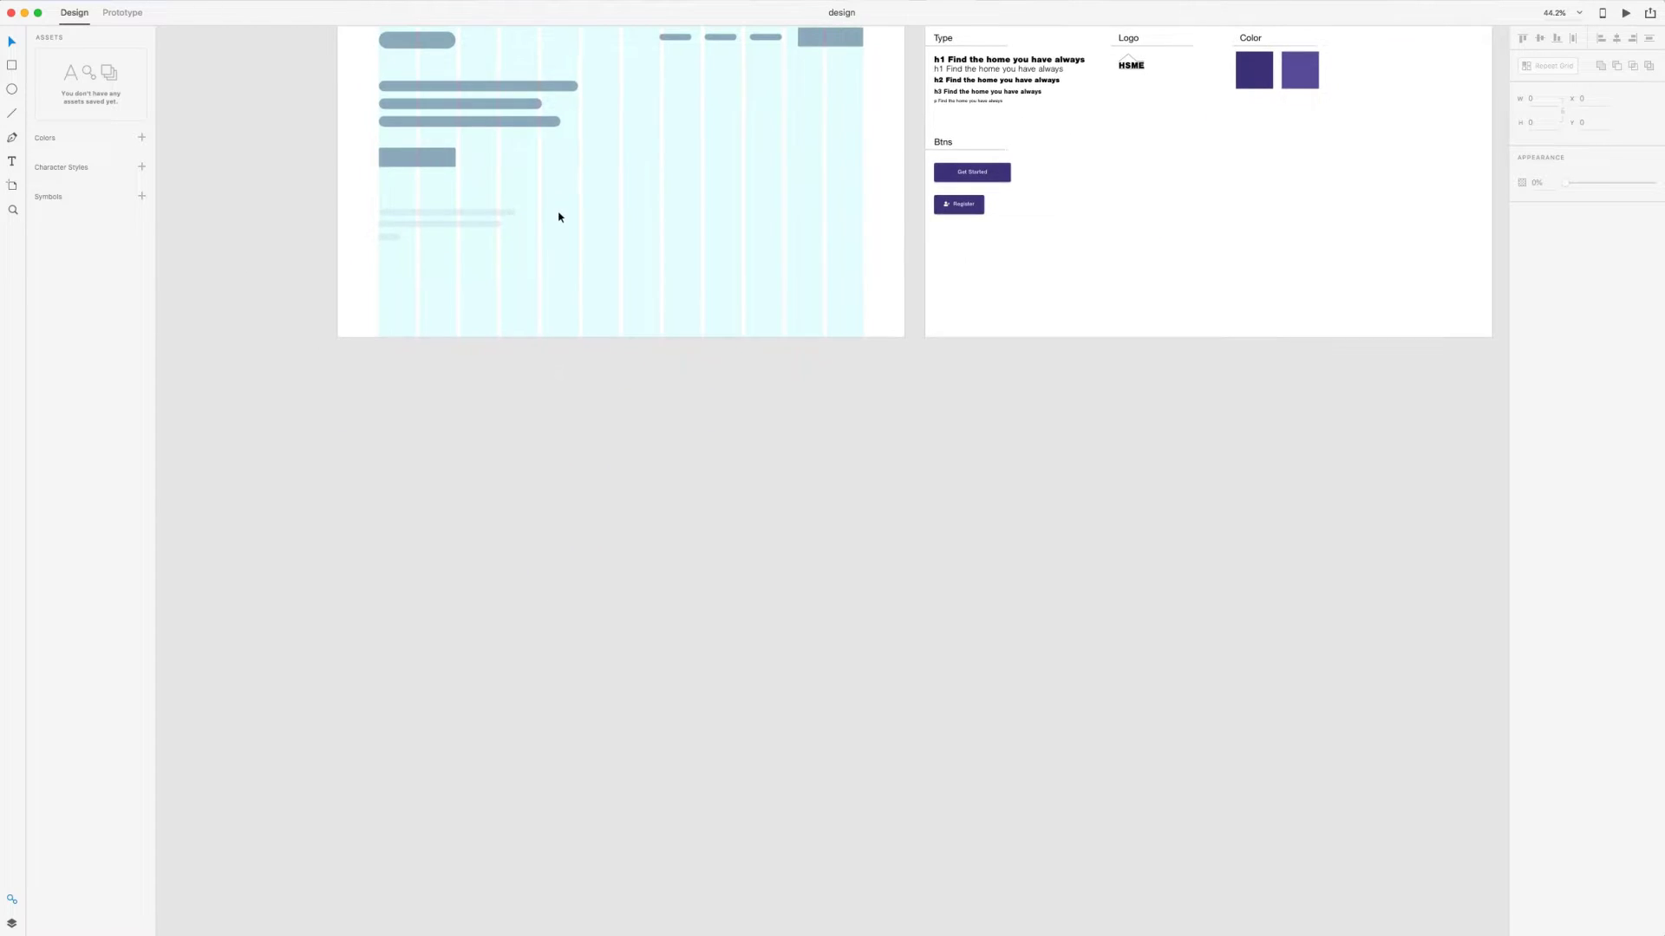
left_click_drag(557, 211, 559, 270)
left_click(352, 84)
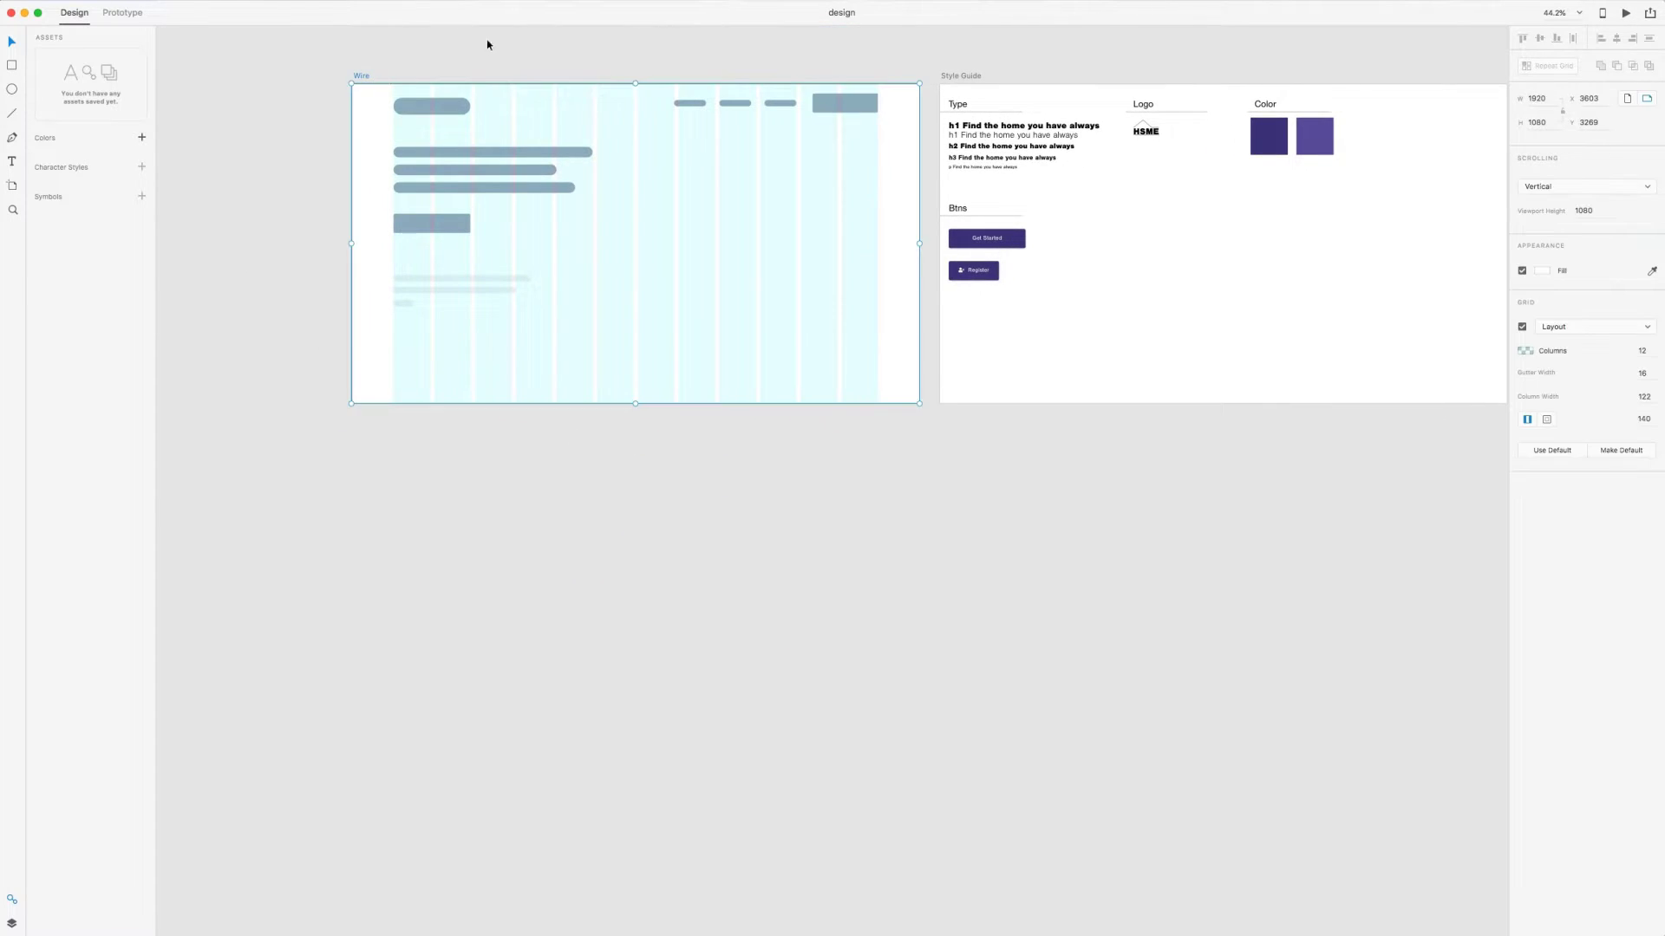
key("super+d")
scroll(429, 104, "right", 10)
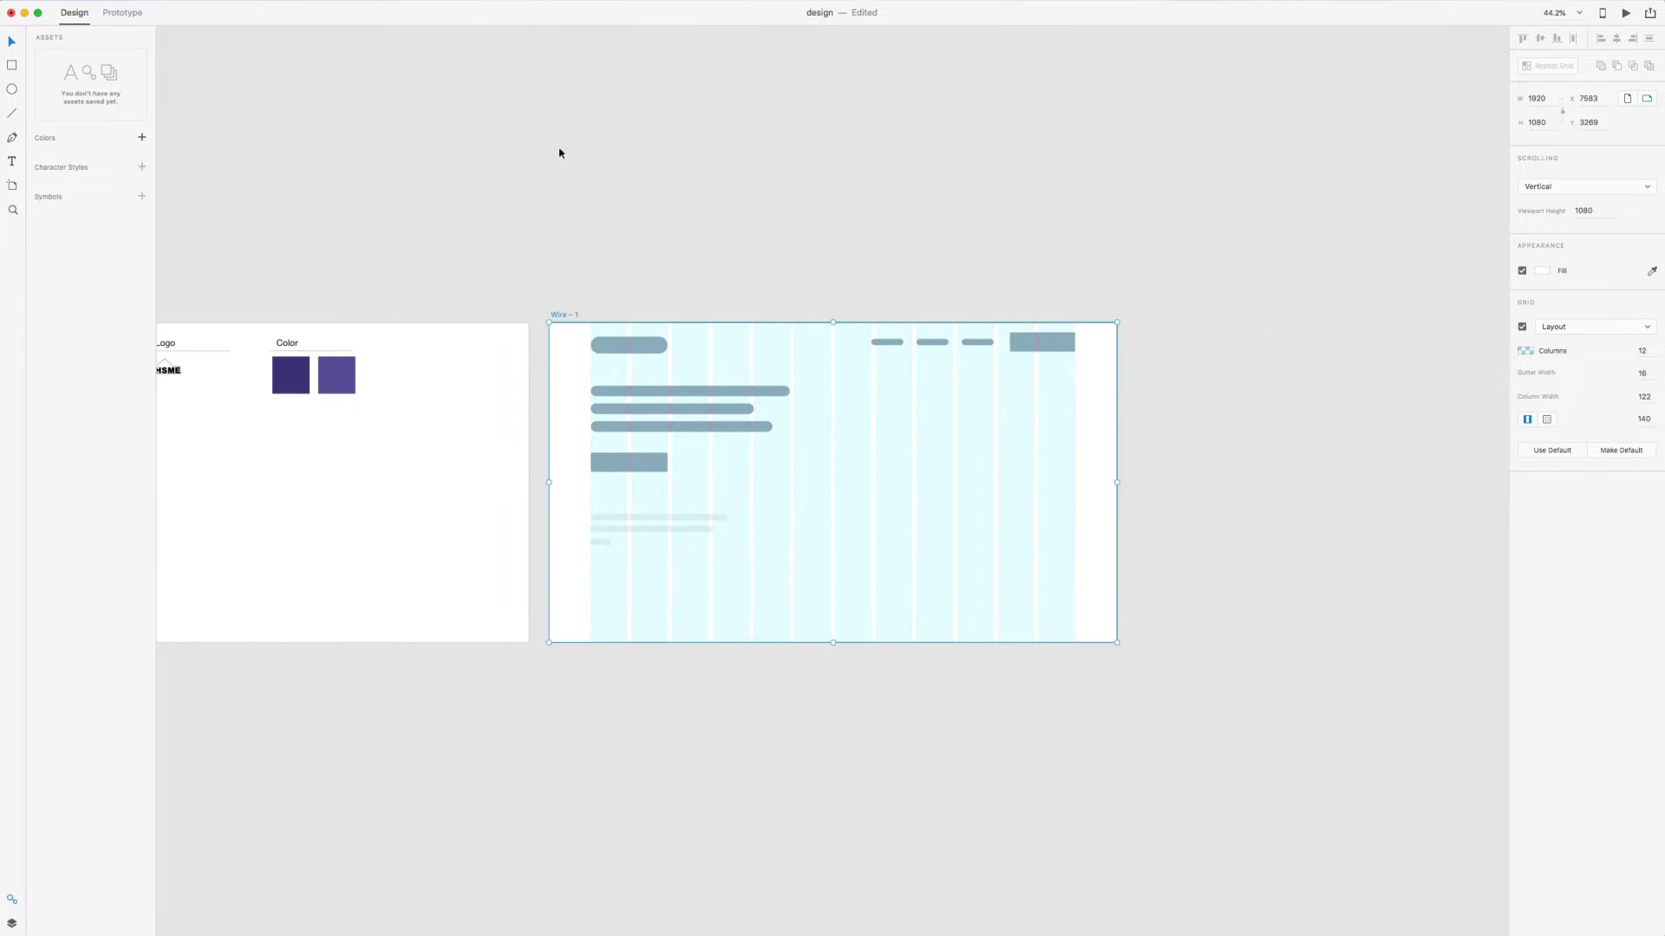
Move the duplicated artboard directly below the original Wire artboard, left edges aligned, at about X 3603, Y 4493
left_click(835, 219)
scroll(829, 222, "down", 3)
key("super+shift+apostrophe")
scroll(711, 258, "left", 6)
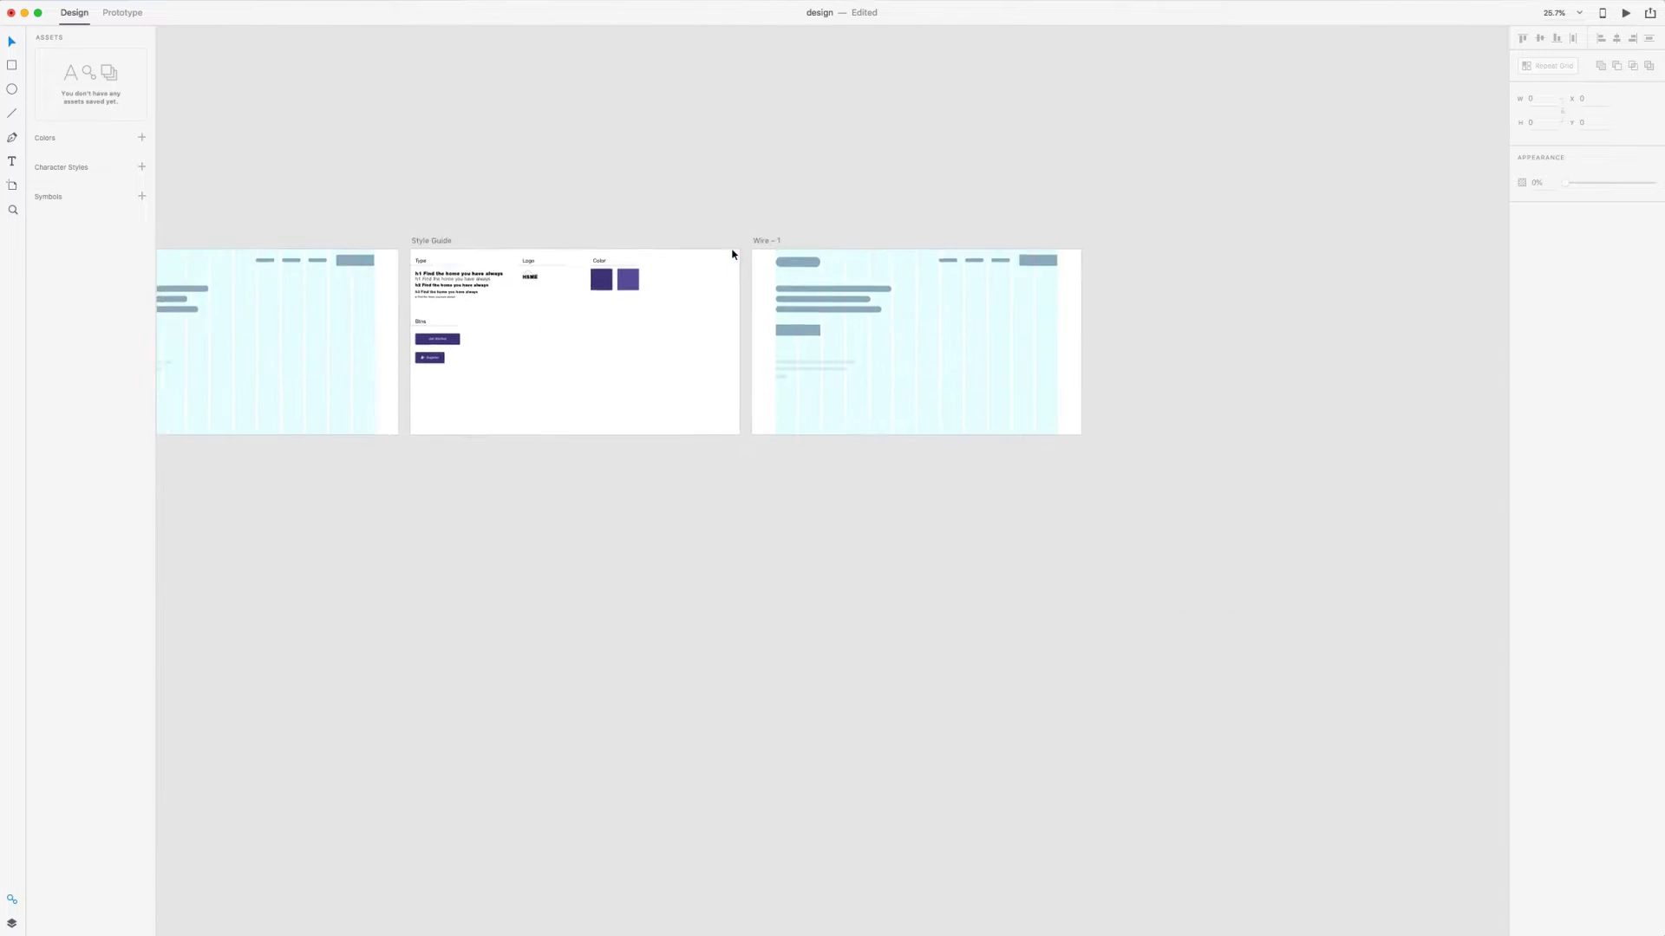
left_click_drag(927, 228, 234, 434)
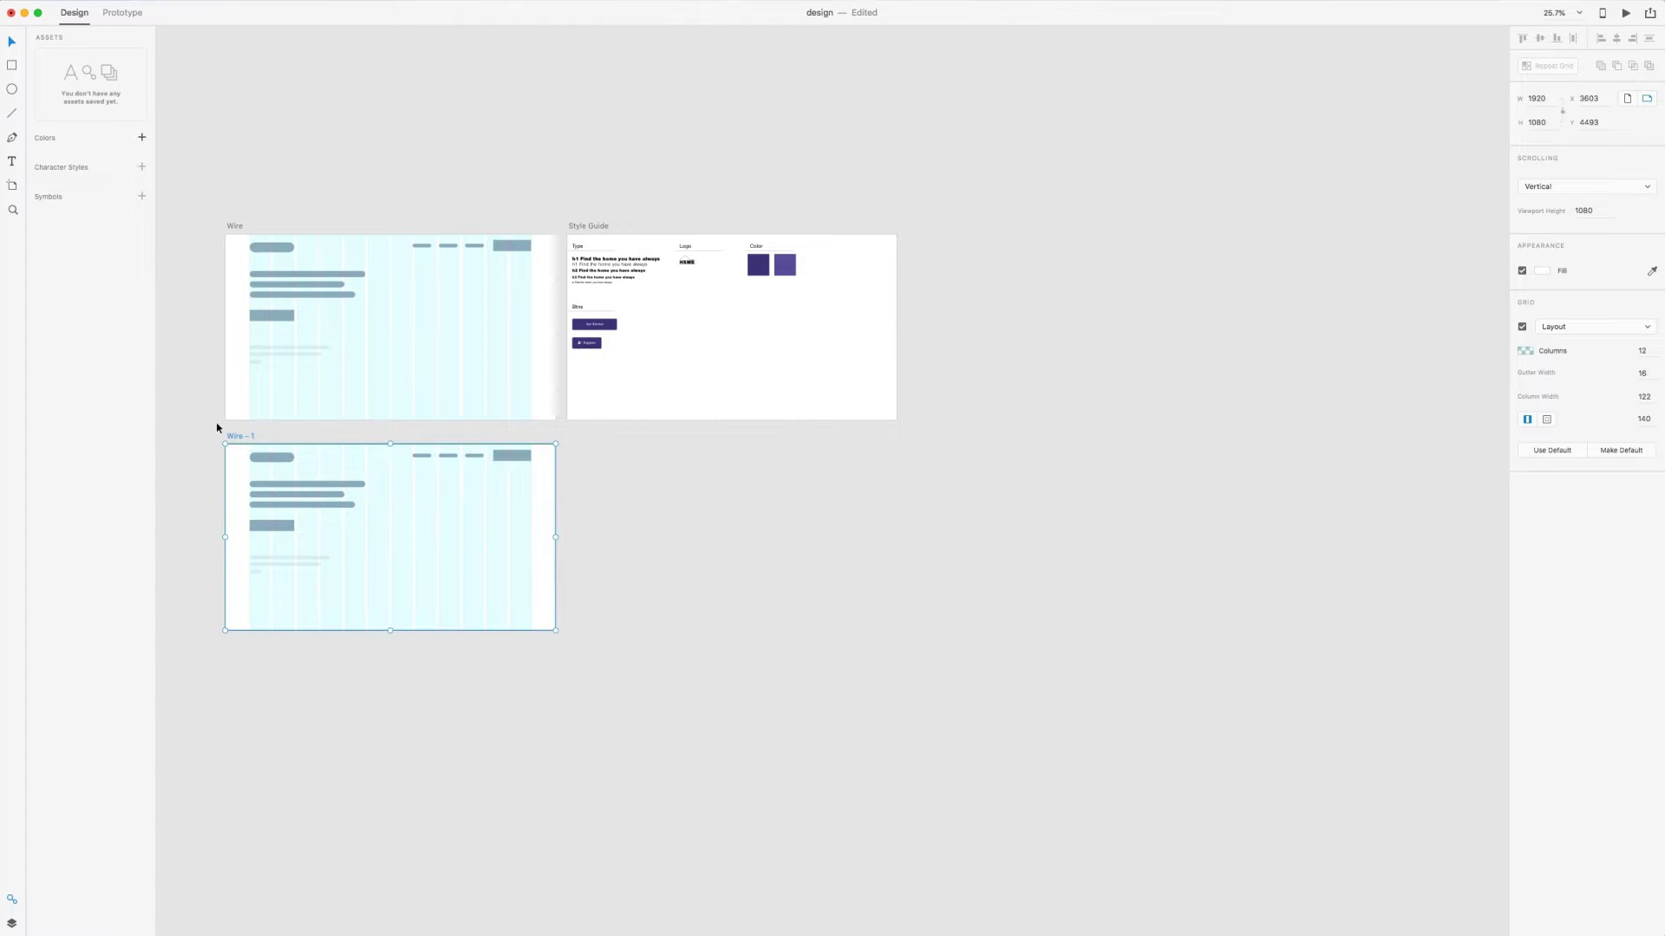
key("super+shift+apostrophe")
scroll(216, 427, "up", 5)
key("super+shift+apostrophe")
Rename the duplicated artboard as Mock
double_click(201, 428)
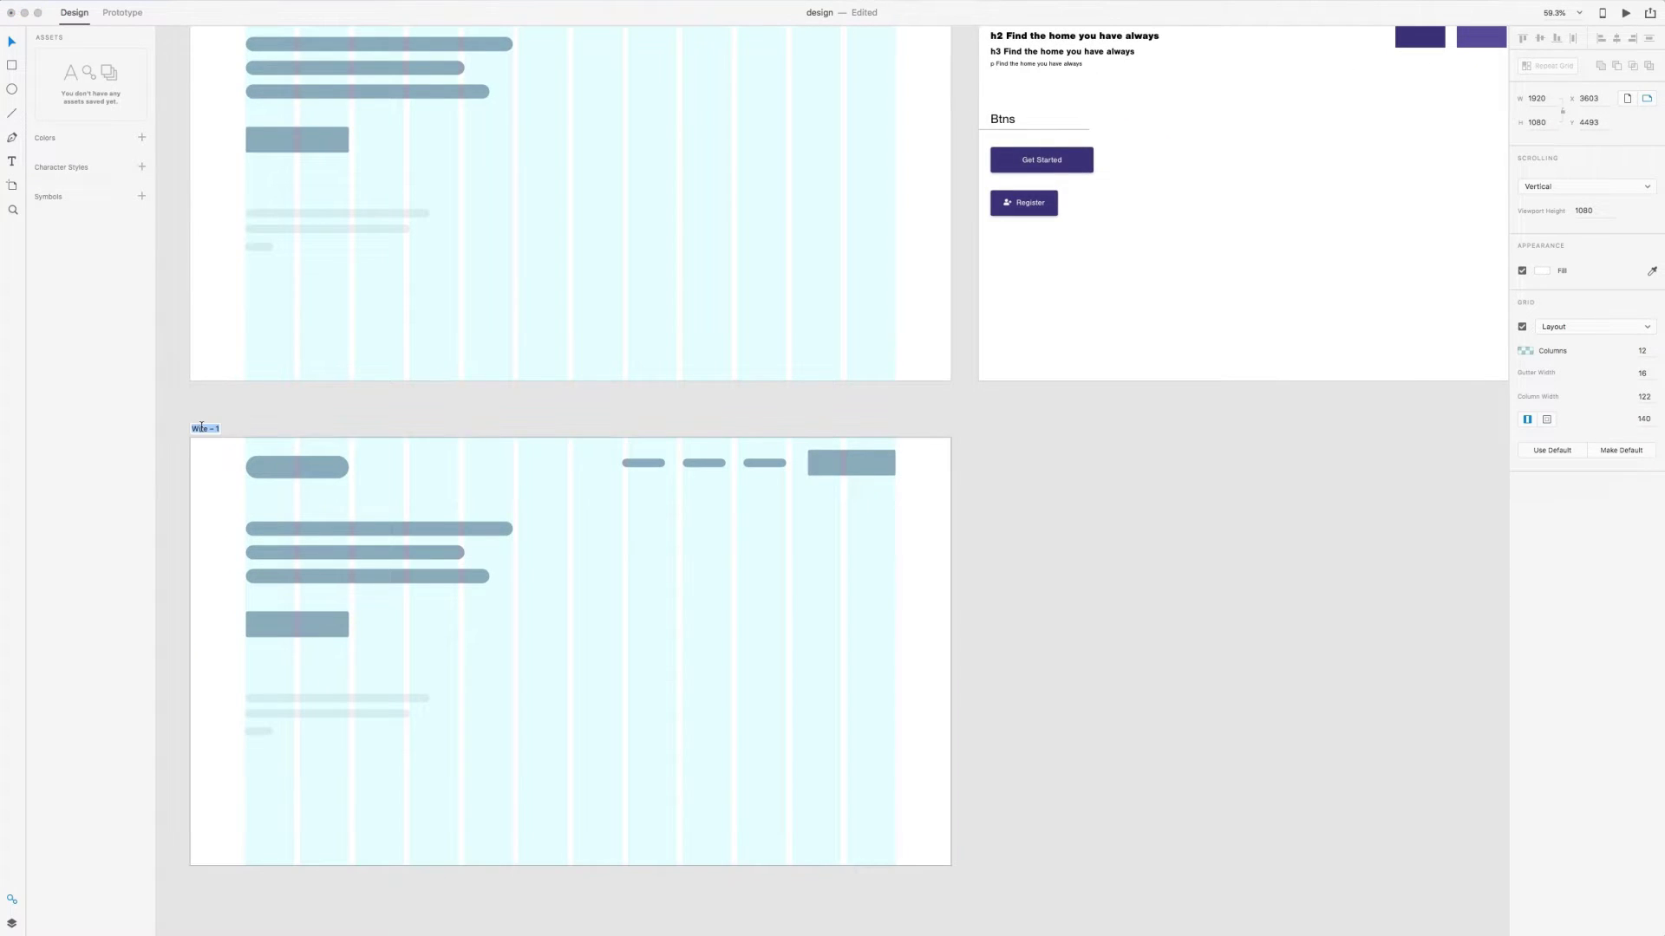
type("M")
key("Return")
scroll(448, 445, "left", 3)
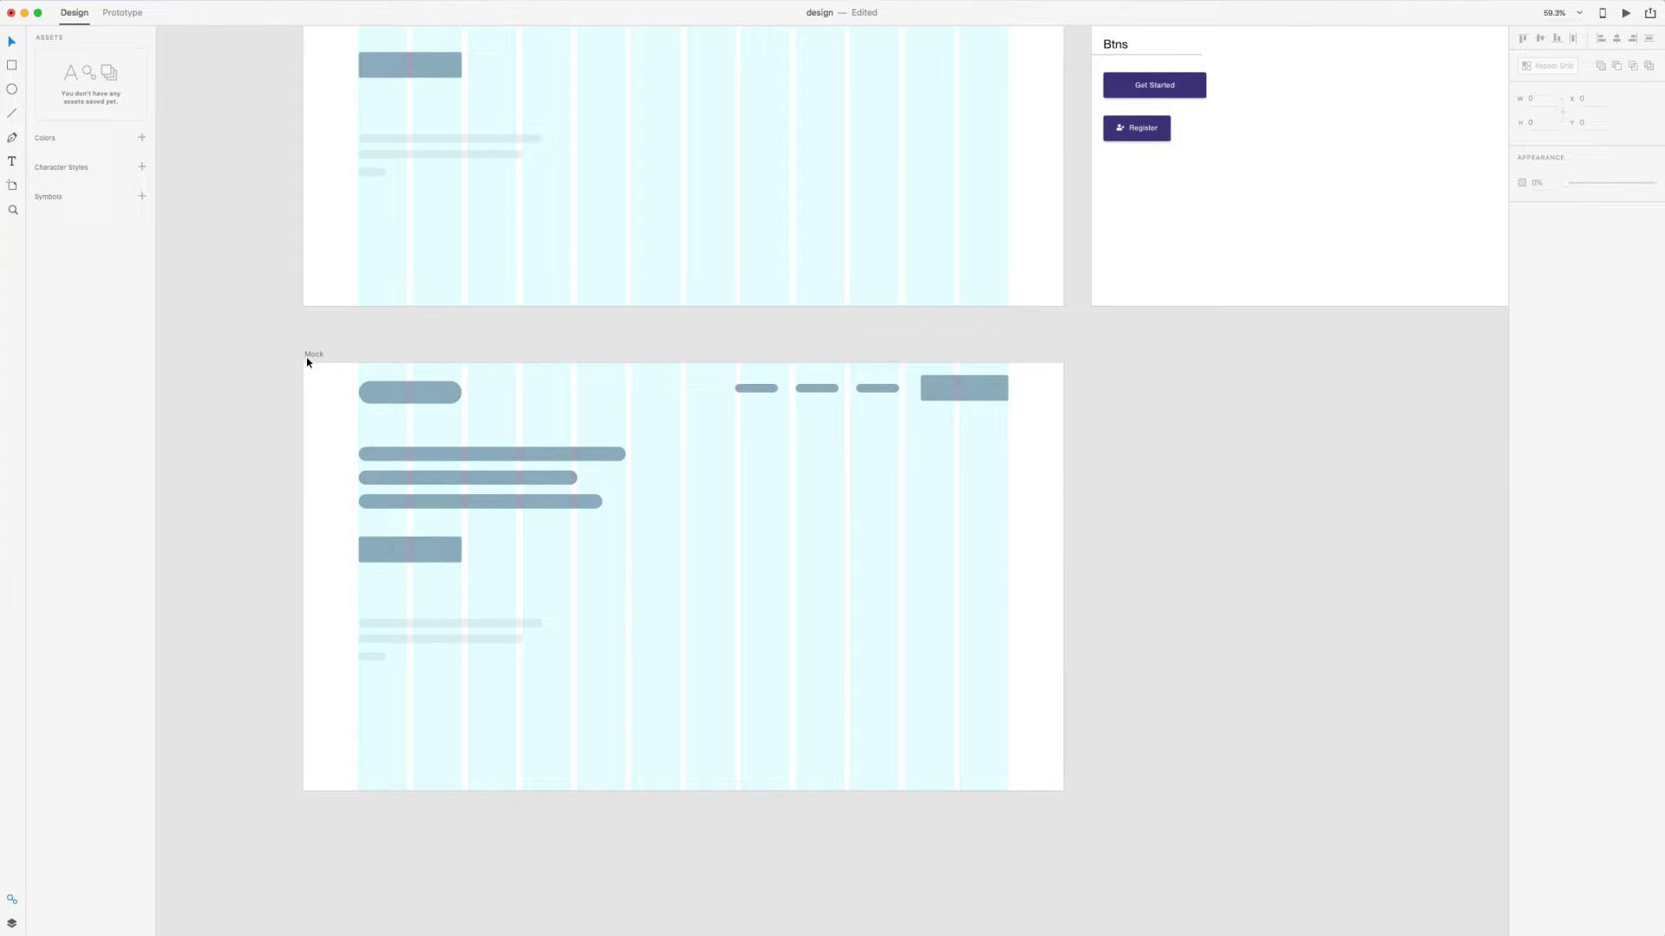
Delete the logo placeholder from the Mock artboard and move the HSME logo there from the Style Guide
left_click(420, 400)
key("Delete")
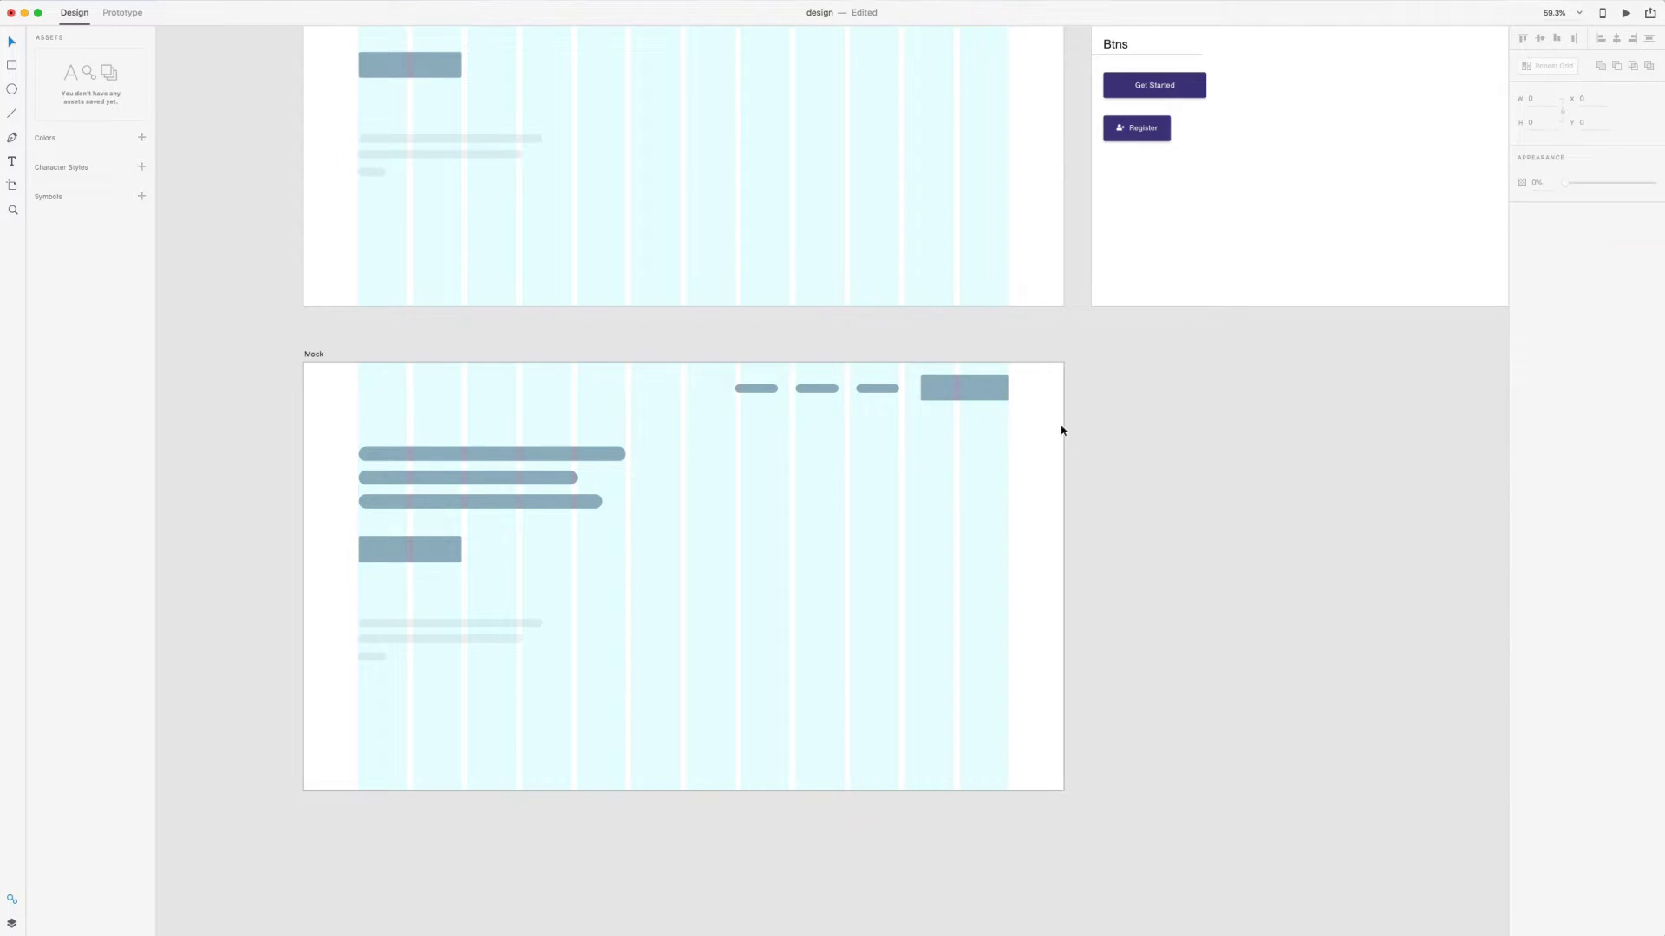
scroll(1277, 222, "up", 4)
left_click(1336, 122)
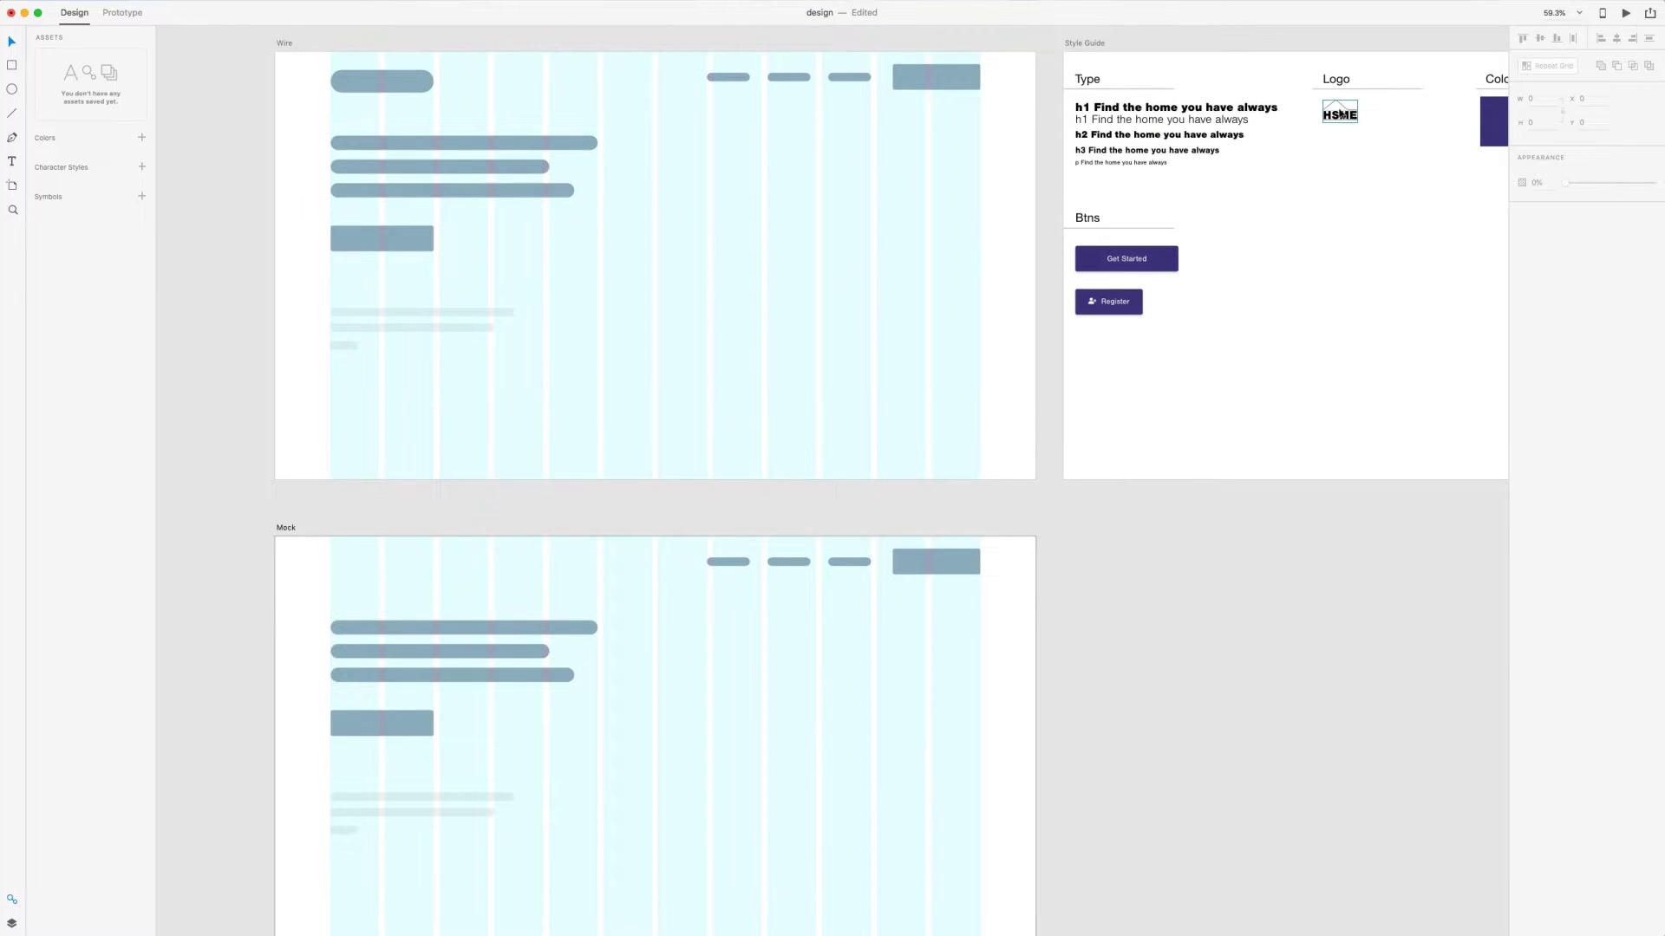
key("super+v")
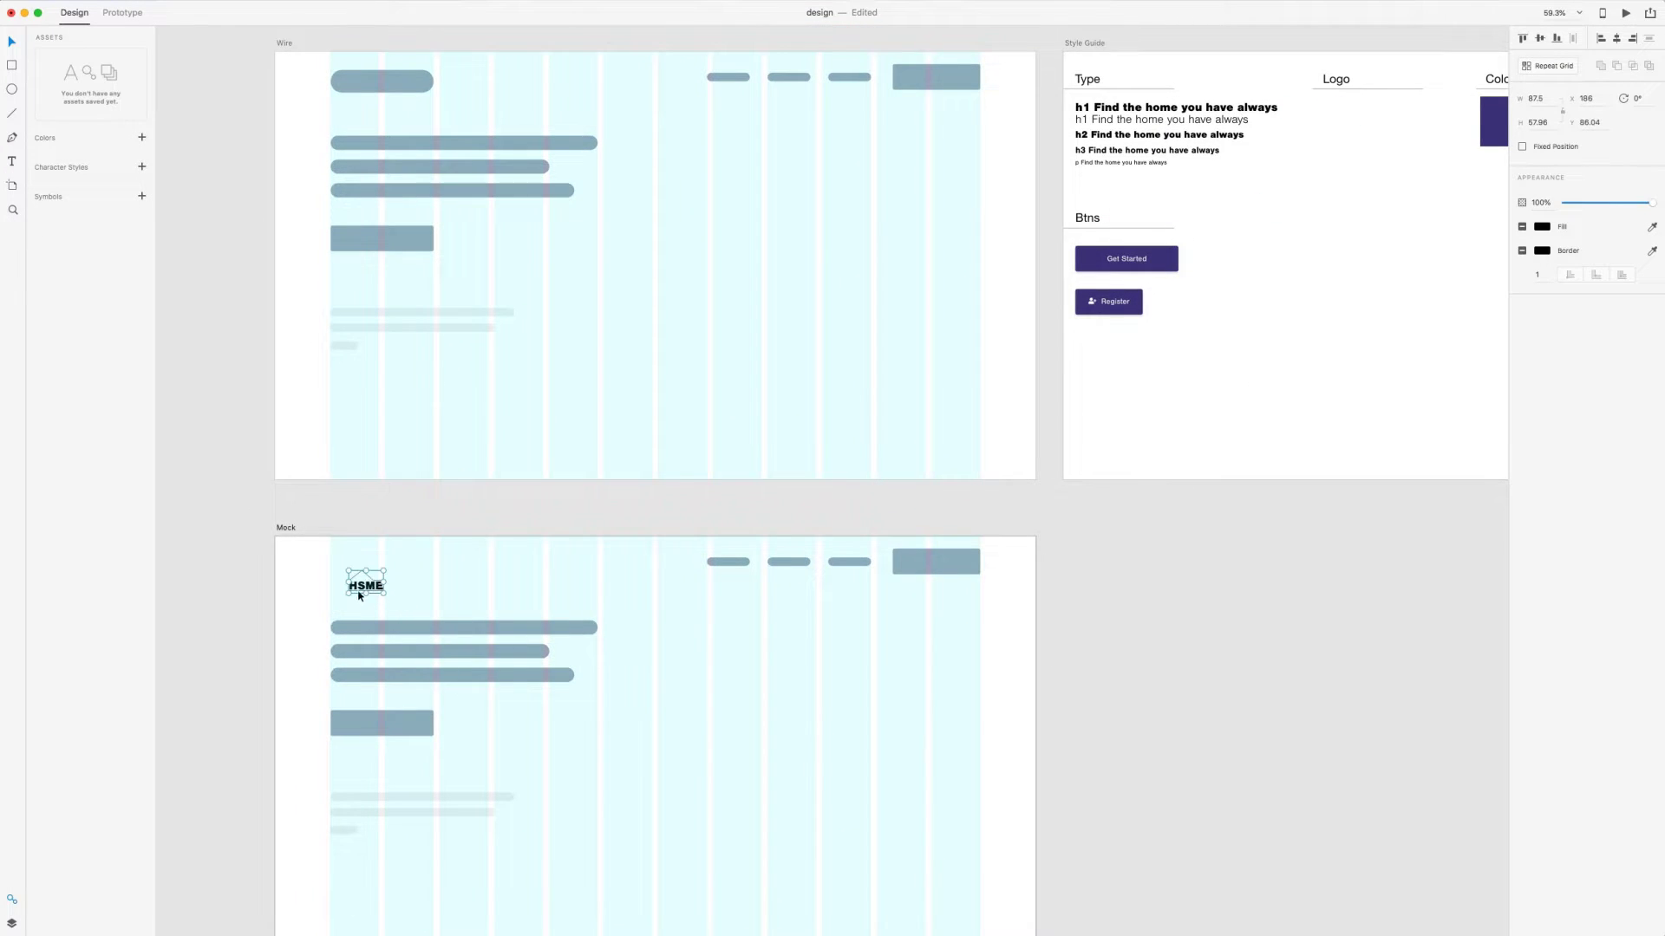
Align the HSME logo with the left edge of the first layout column at X 140 and nudge it up to Y 40.04
scroll(361, 587, "up", 2)
scroll(361, 586, "up", 3)
left_click_drag(366, 585, 344, 564)
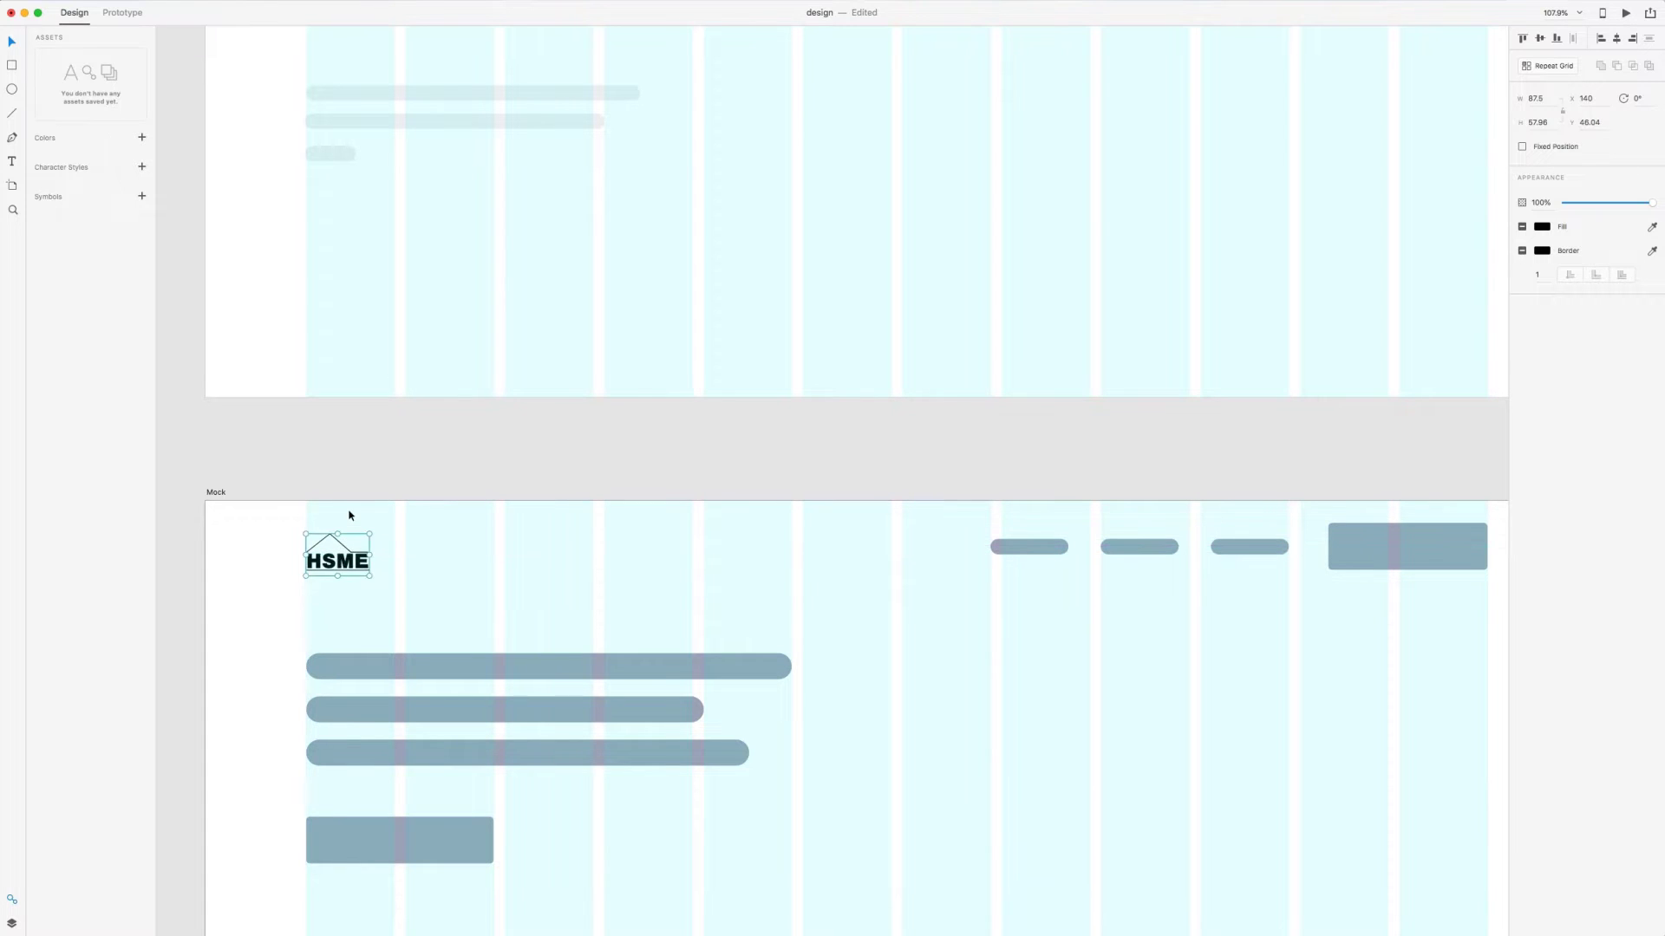
key("alt")
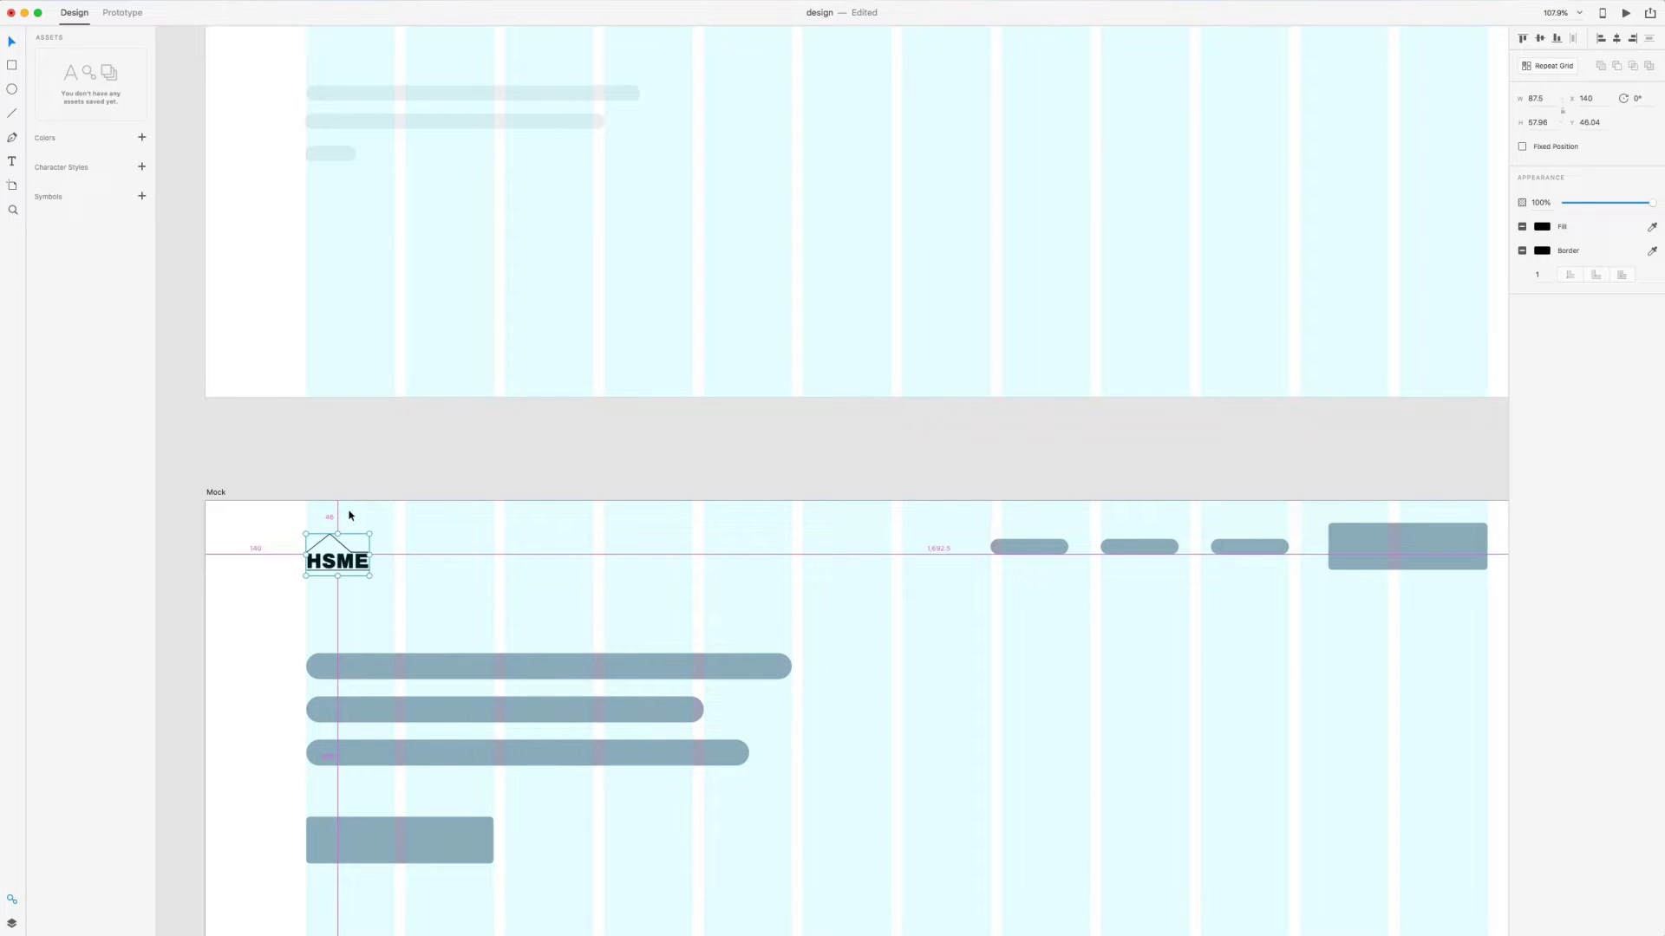
key("Up")
key("Up")
key("Up")
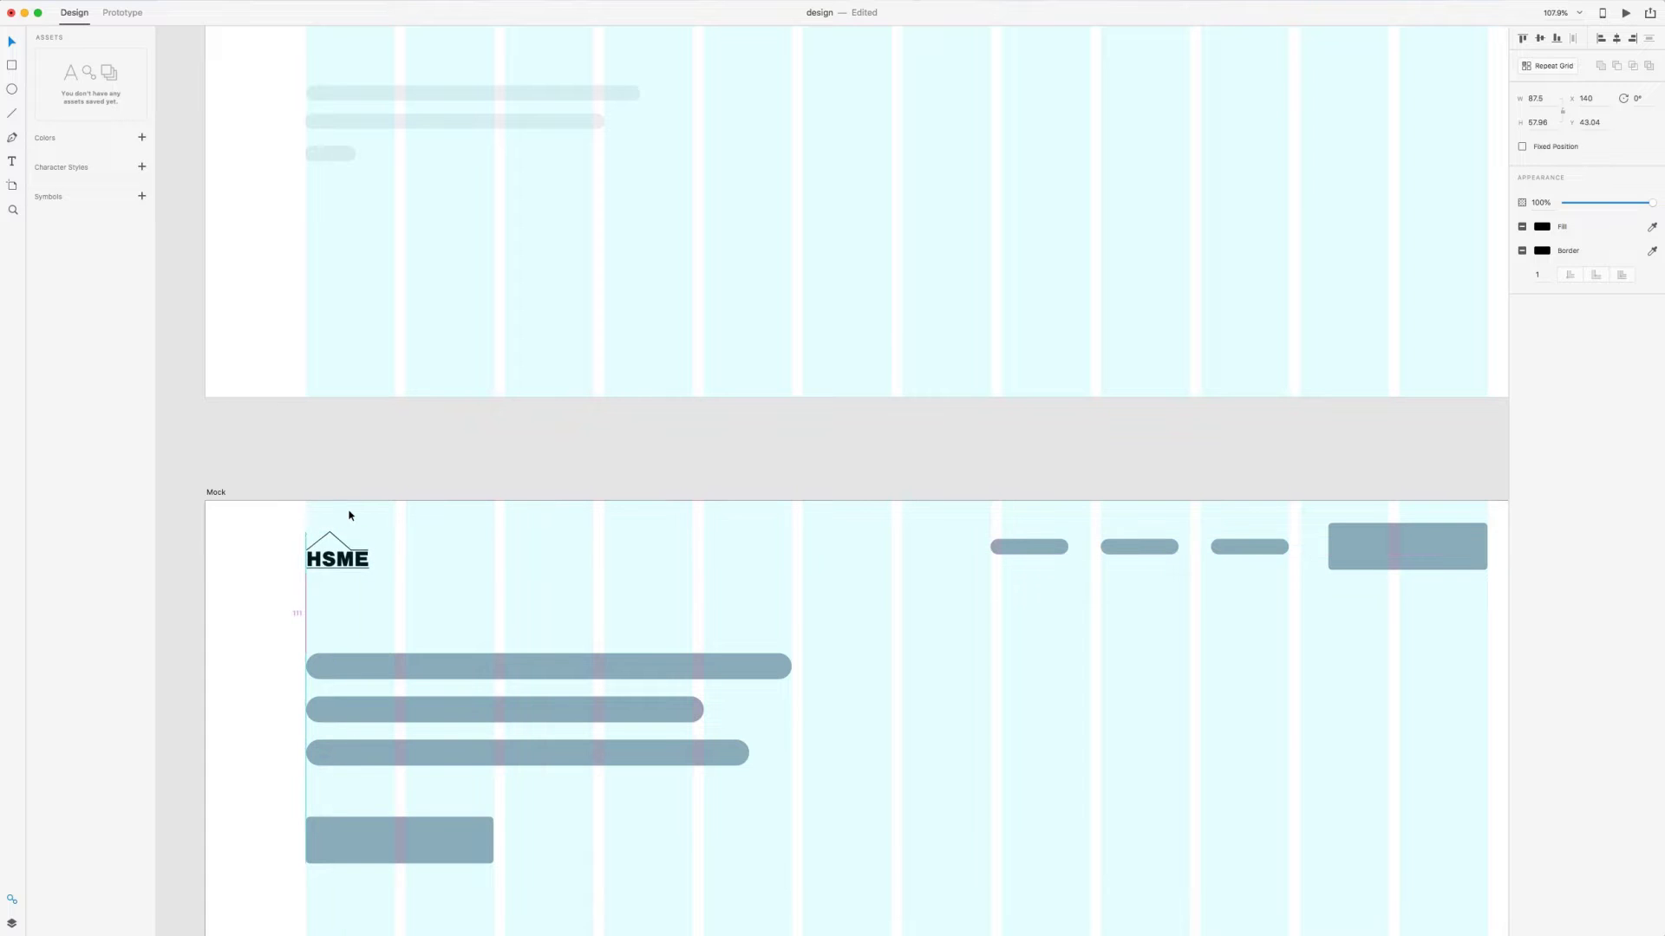
key("Up")
key("Up")
key("Up")
scroll(801, 684, "down", 1)
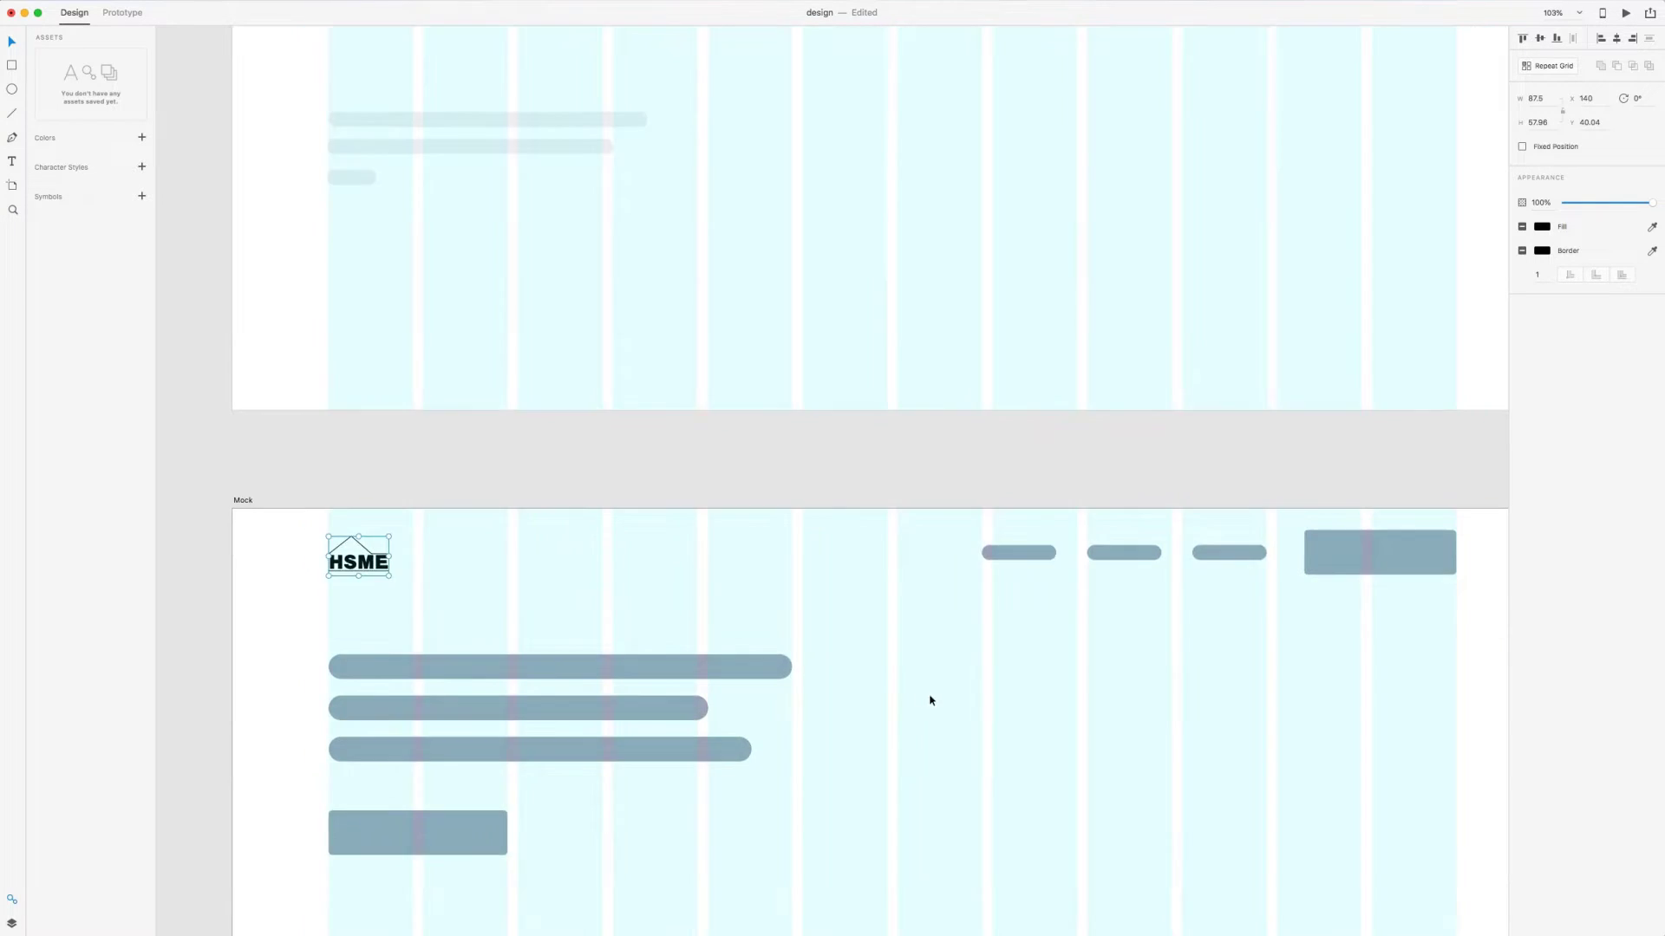
Replace the Mock header's button placeholder with the Register button from the Style Guide, flush with the last column's outer edge
scroll(1085, 738, "down", 5)
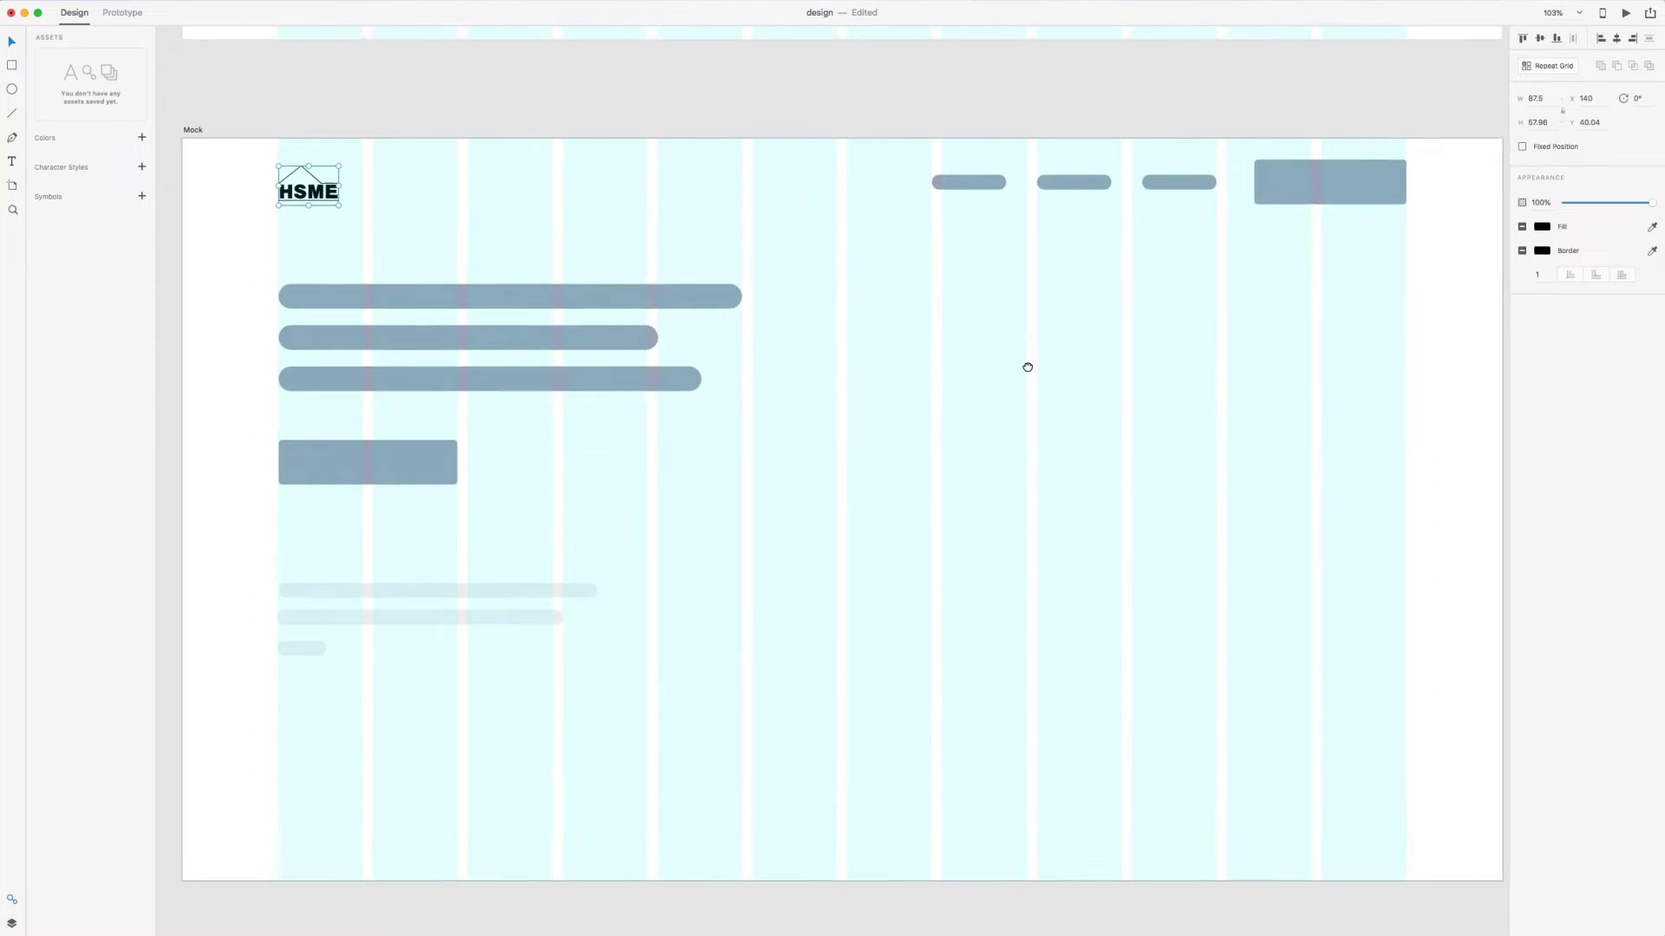
scroll(1027, 405, "down", 1)
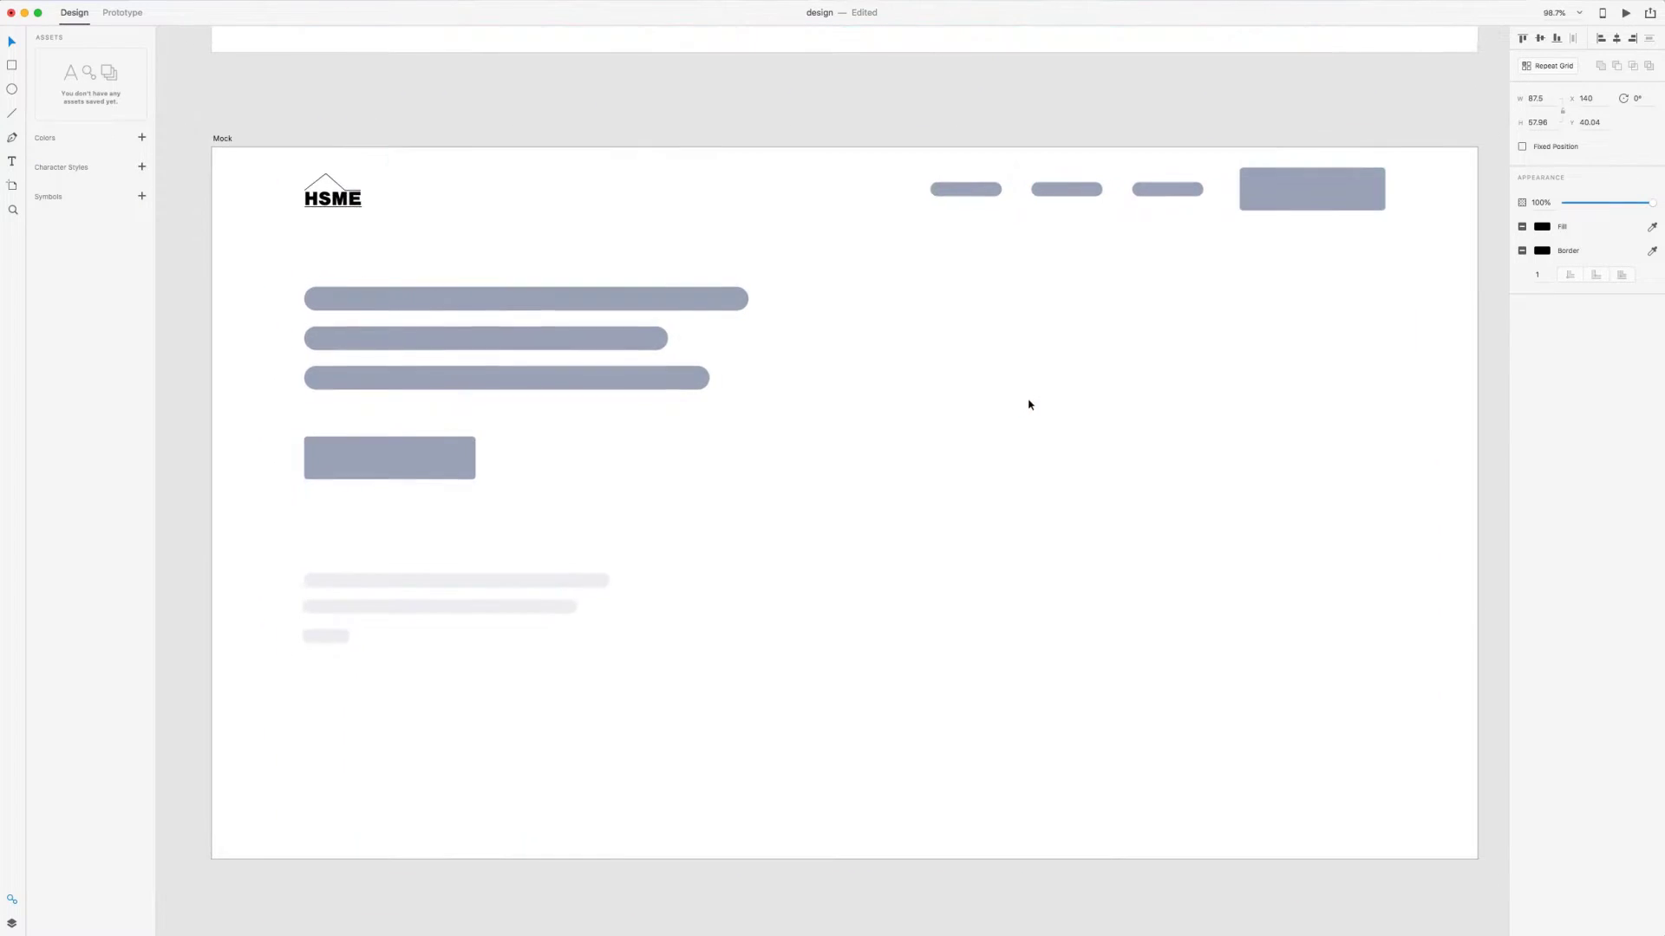
left_click(1291, 190)
key("Delete")
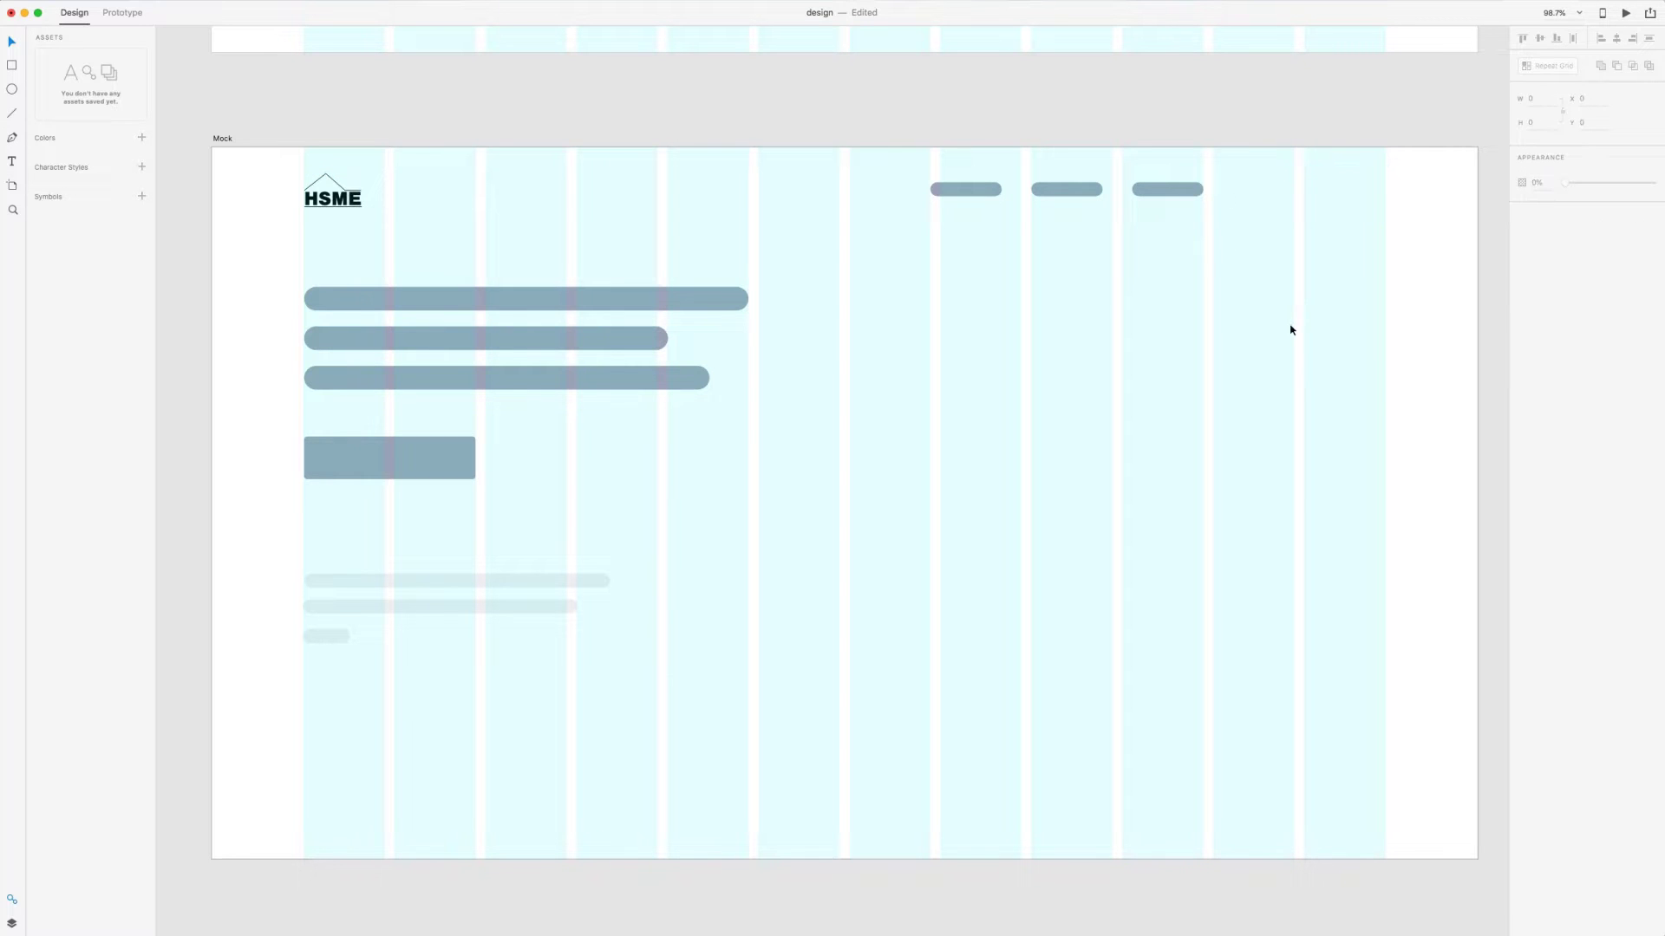
scroll(1293, 323, "down", 3)
scroll(1292, 312, "right", 6)
scroll(1293, 312, "up", 3)
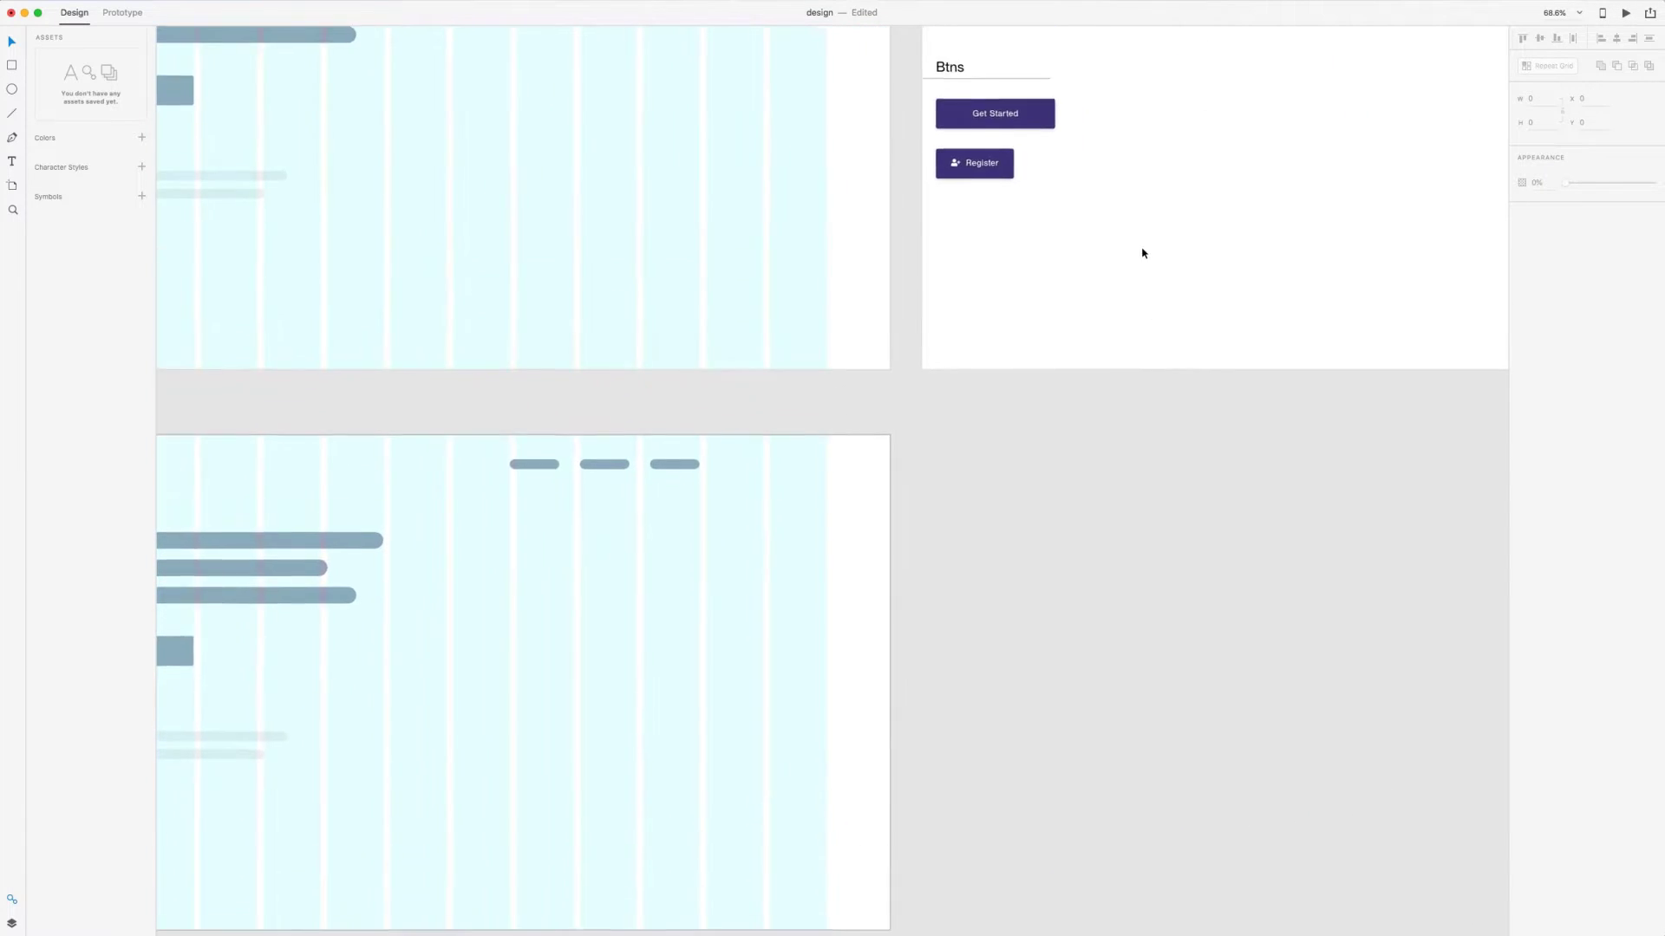
left_click_drag(1057, 217, 340, 450)
key("super+g")
scroll(815, 497, "up", 5)
Align the Mock header's logo, navigation placeholders and Register button to their vertical middle and nudge them together a few pixels down
scroll(811, 490, "down", 10)
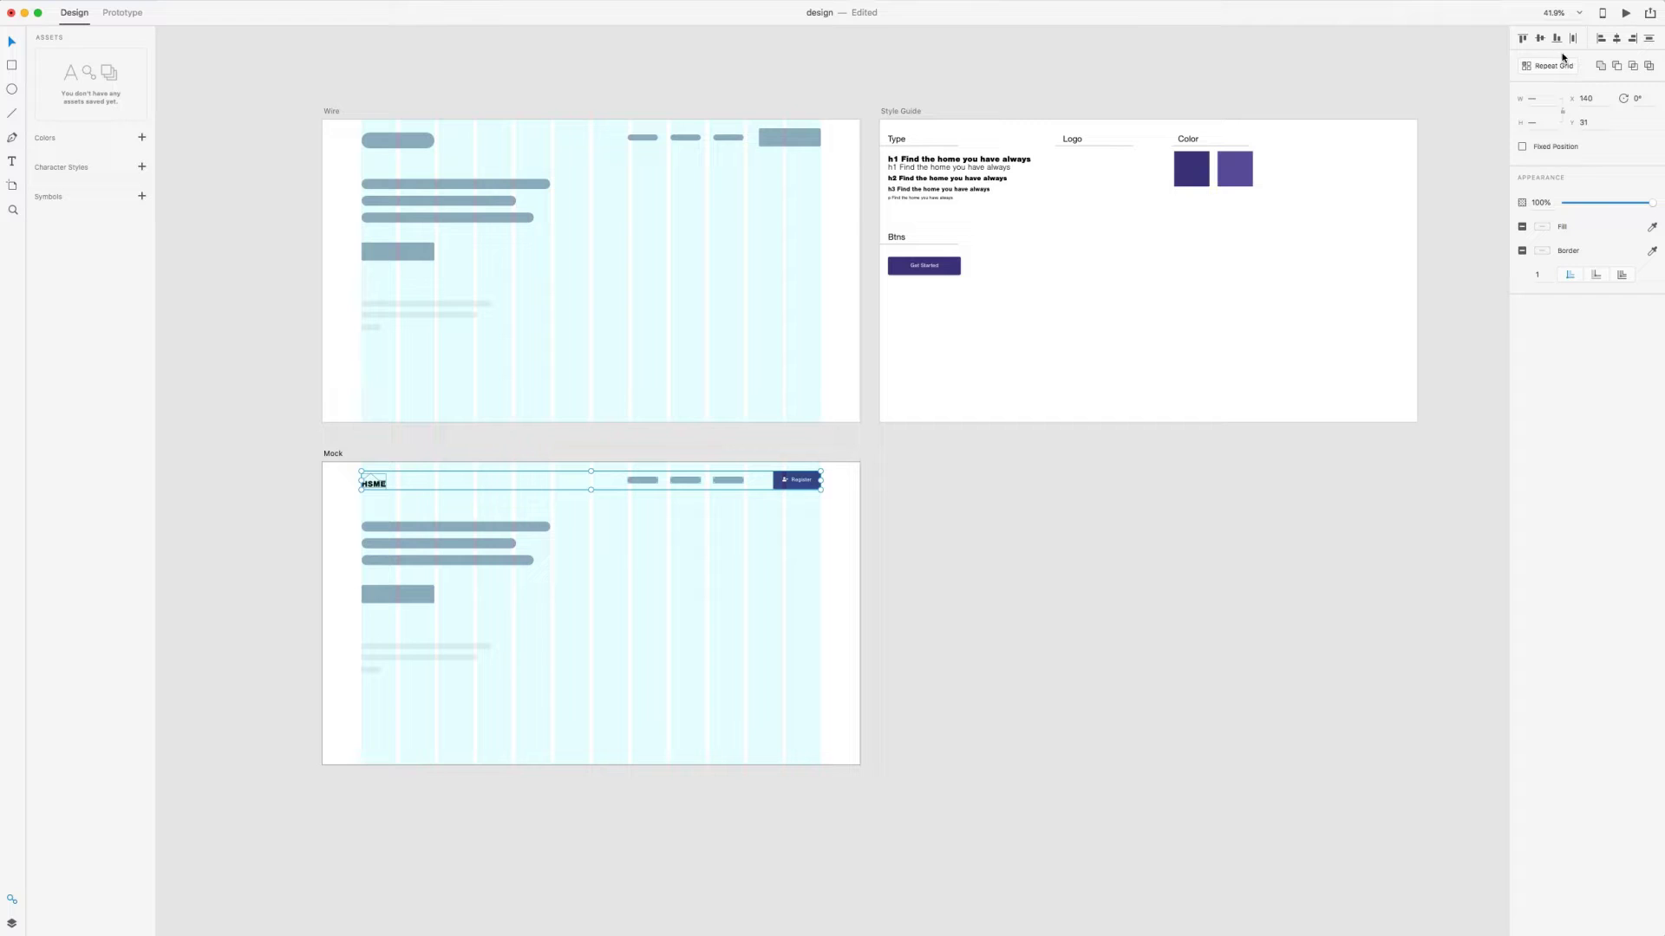
left_click(1538, 38)
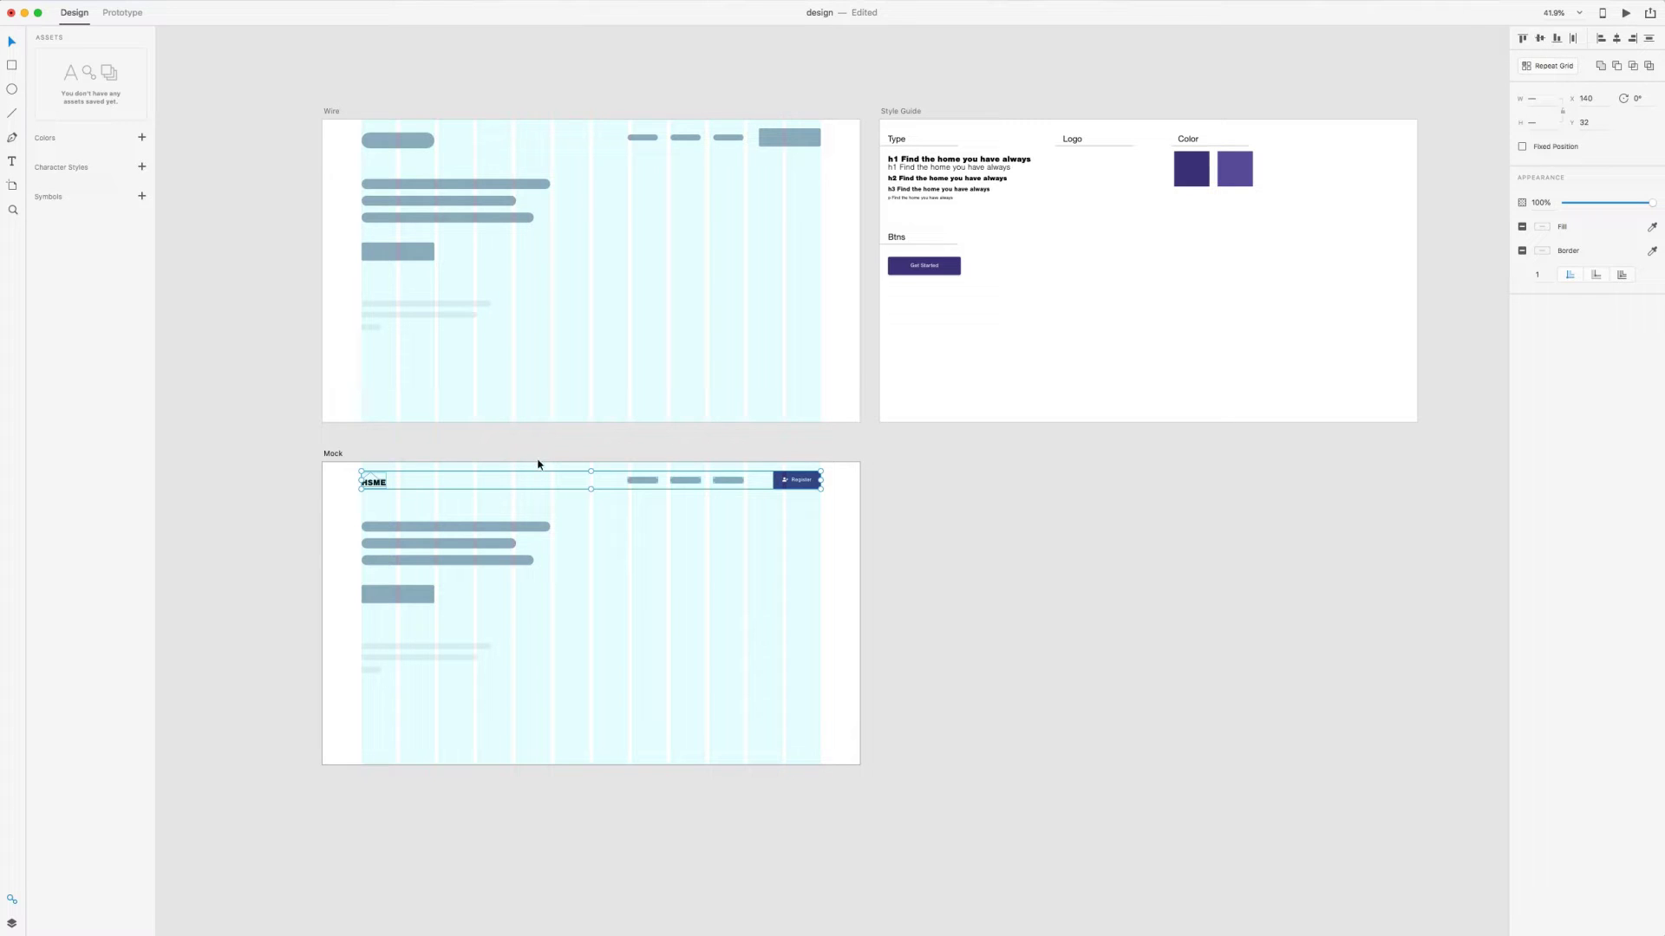
key("alt")
key("Down")
key("Down")
key("Down")
key("Down")
key("Down")
key("Down")
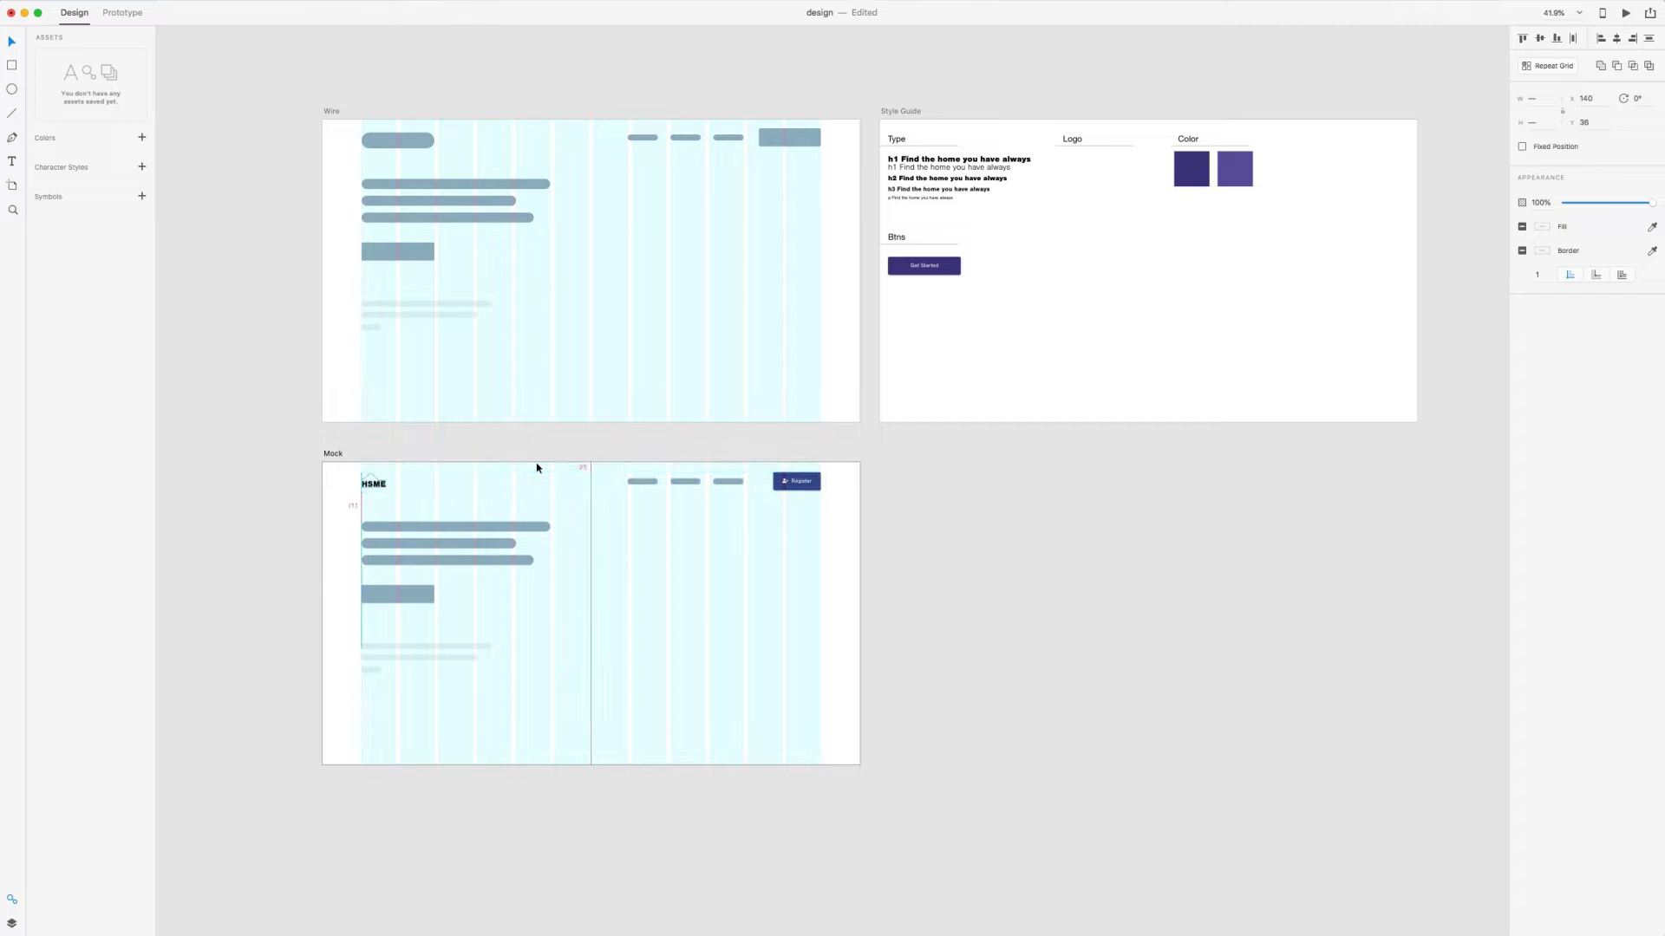
key("Down")
left_click(717, 476)
Delete the three navigation link placeholders from the Mock header
scroll(719, 473, "up", 5)
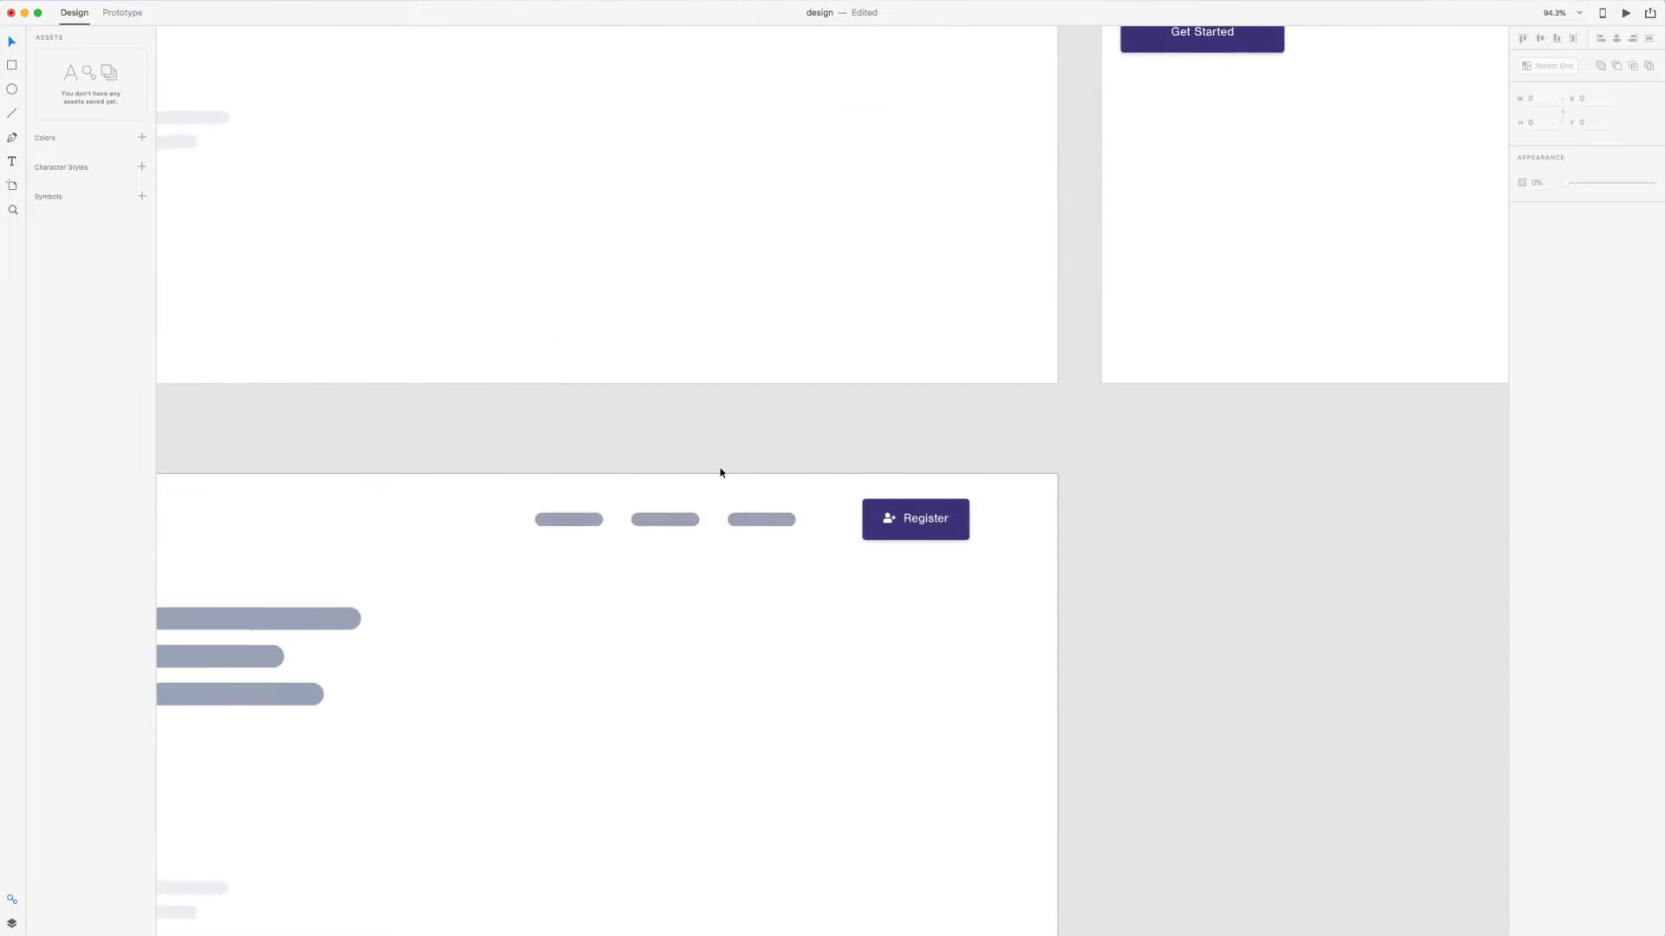
key("super+shift+apostrophe")
scroll(784, 525, "left", 2)
left_click_drag(855, 559, 595, 494)
key("Delete")
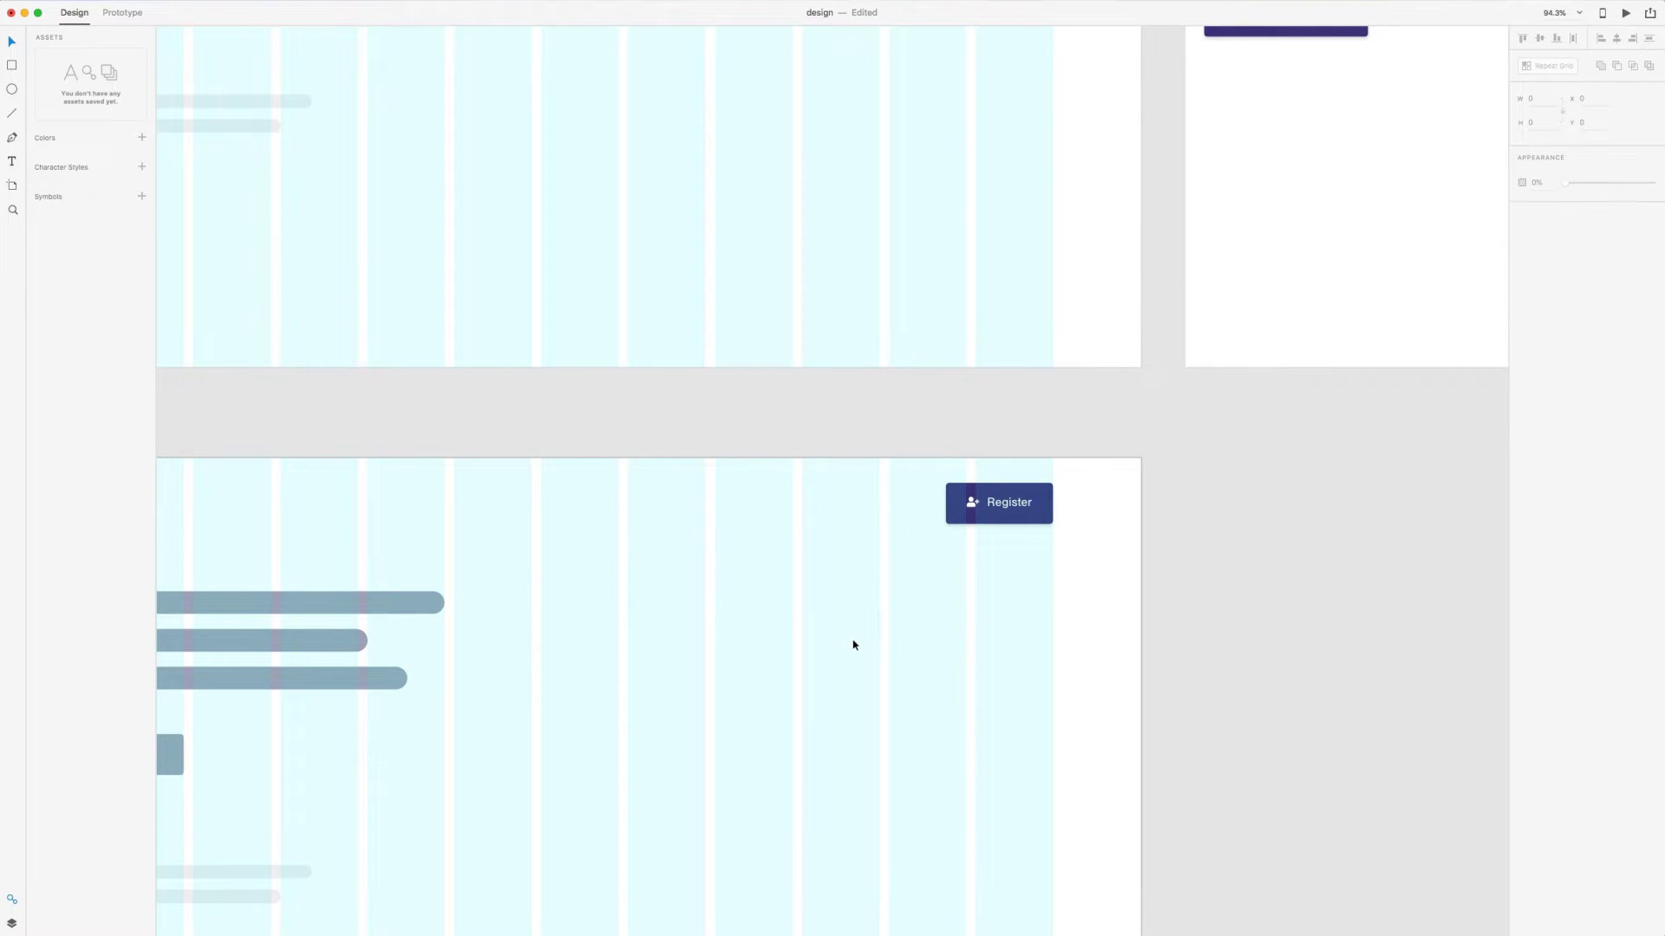
Save the Style Guide's bold h1, h2, h3 and p sample texts as character styles in the assets
scroll(849, 645, "down", 5)
scroll(847, 647, "right", 3)
scroll(780, 564, "up", 1)
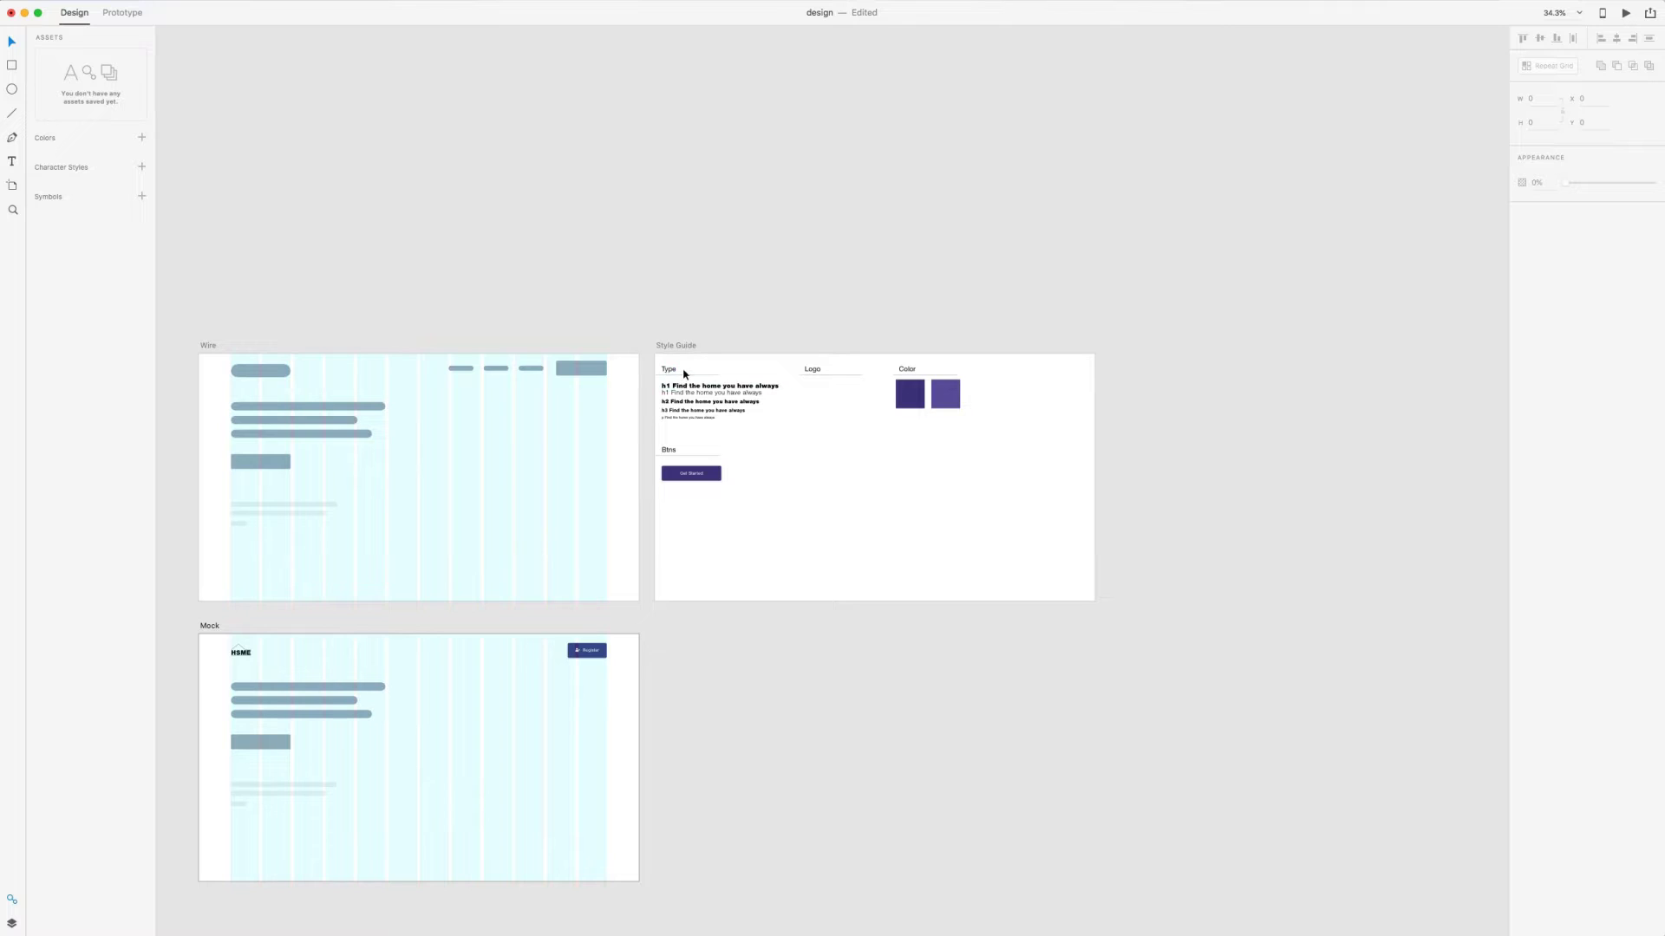
scroll(684, 374, "up", 5)
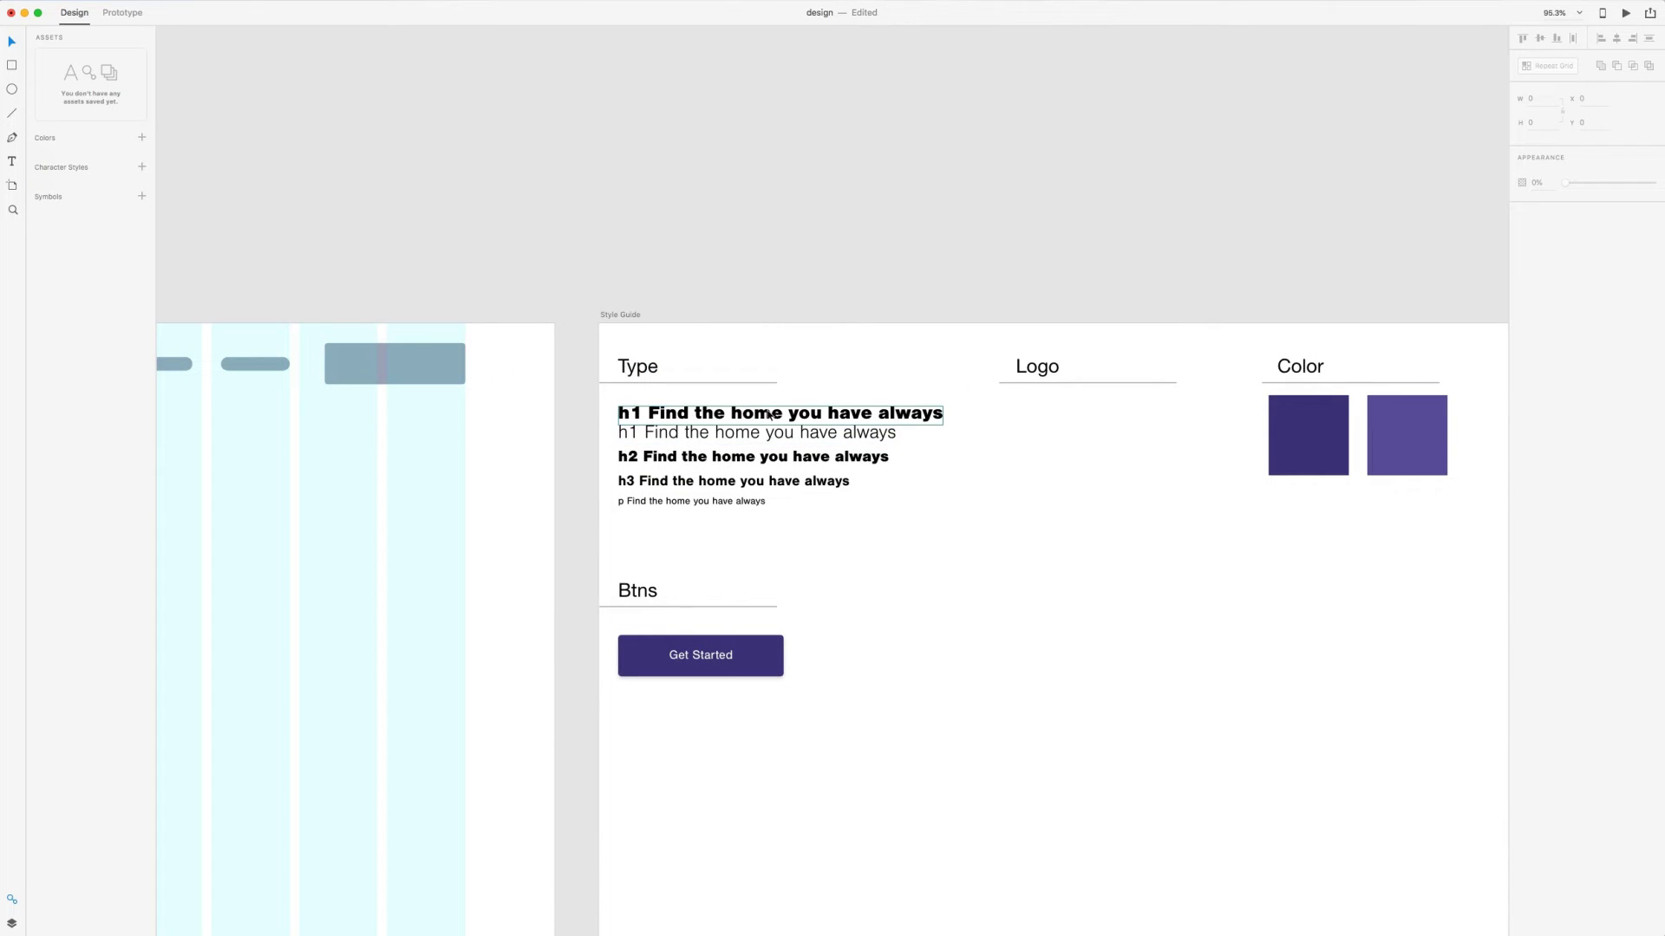
left_click(711, 413)
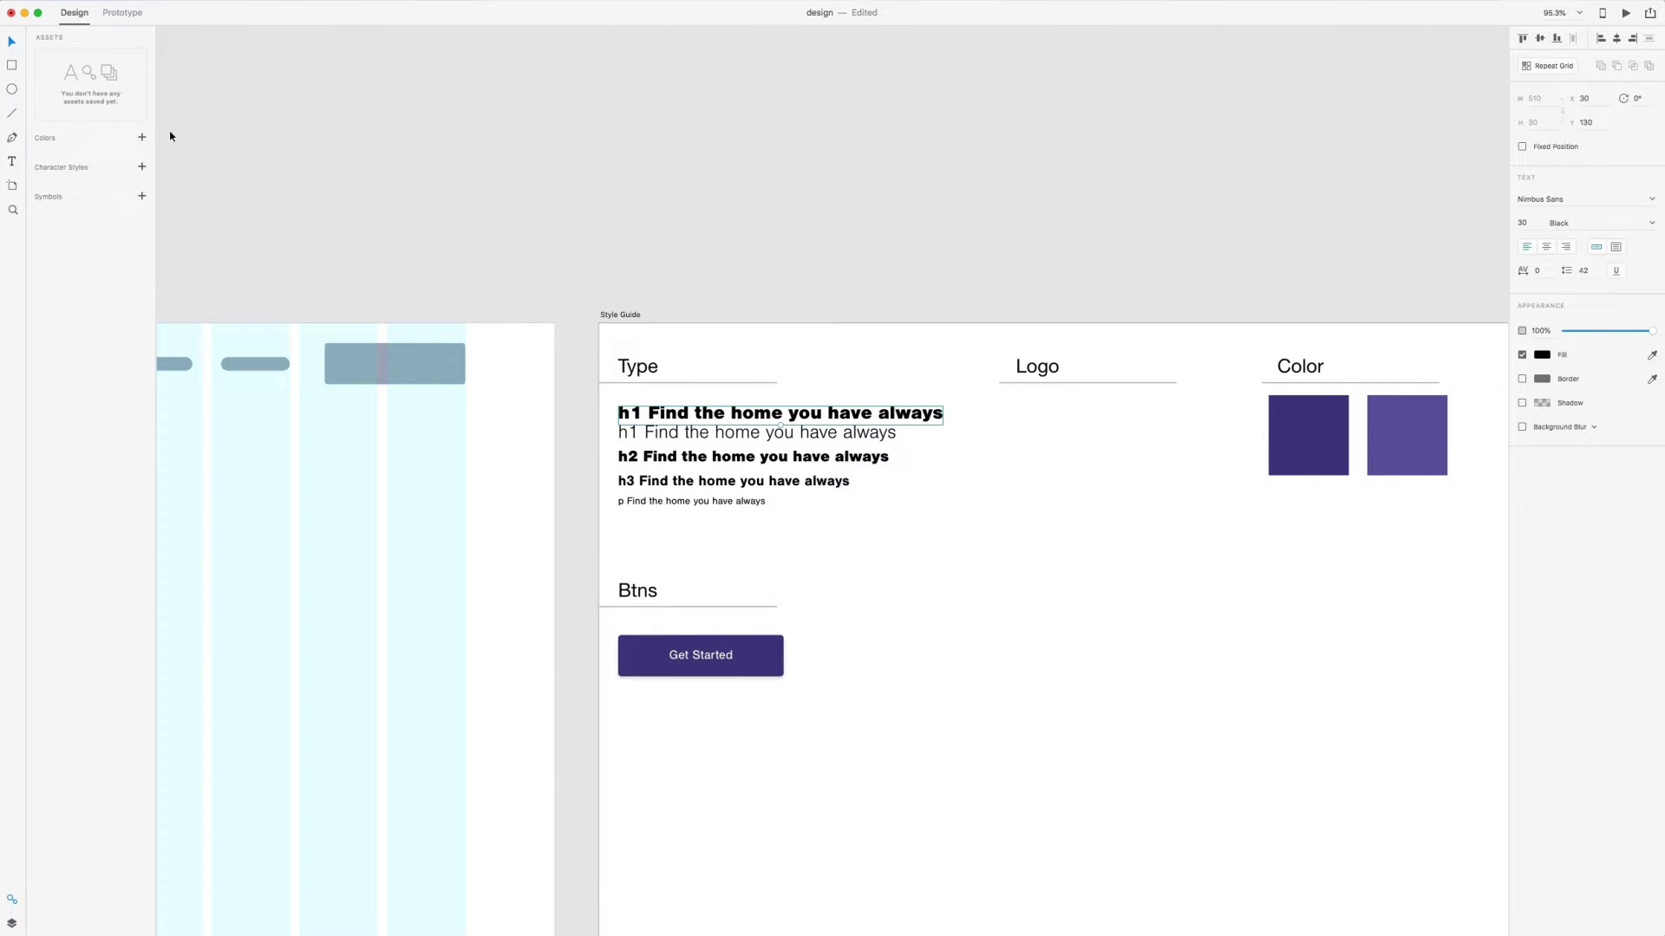
left_click(142, 167)
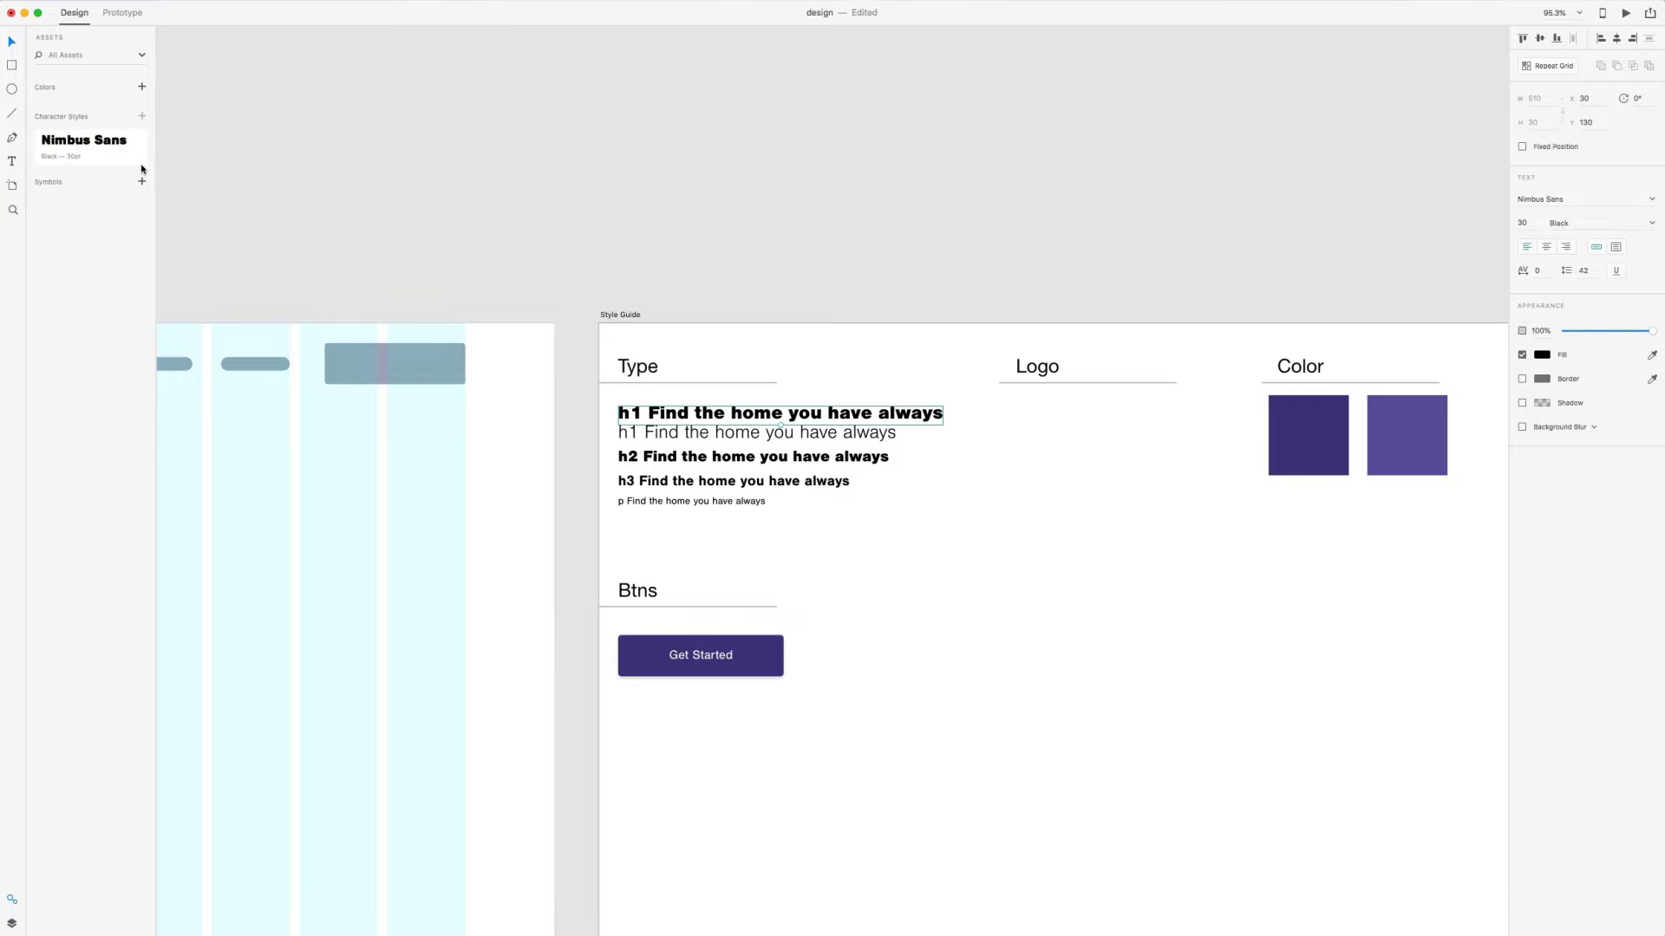
left_click(646, 455)
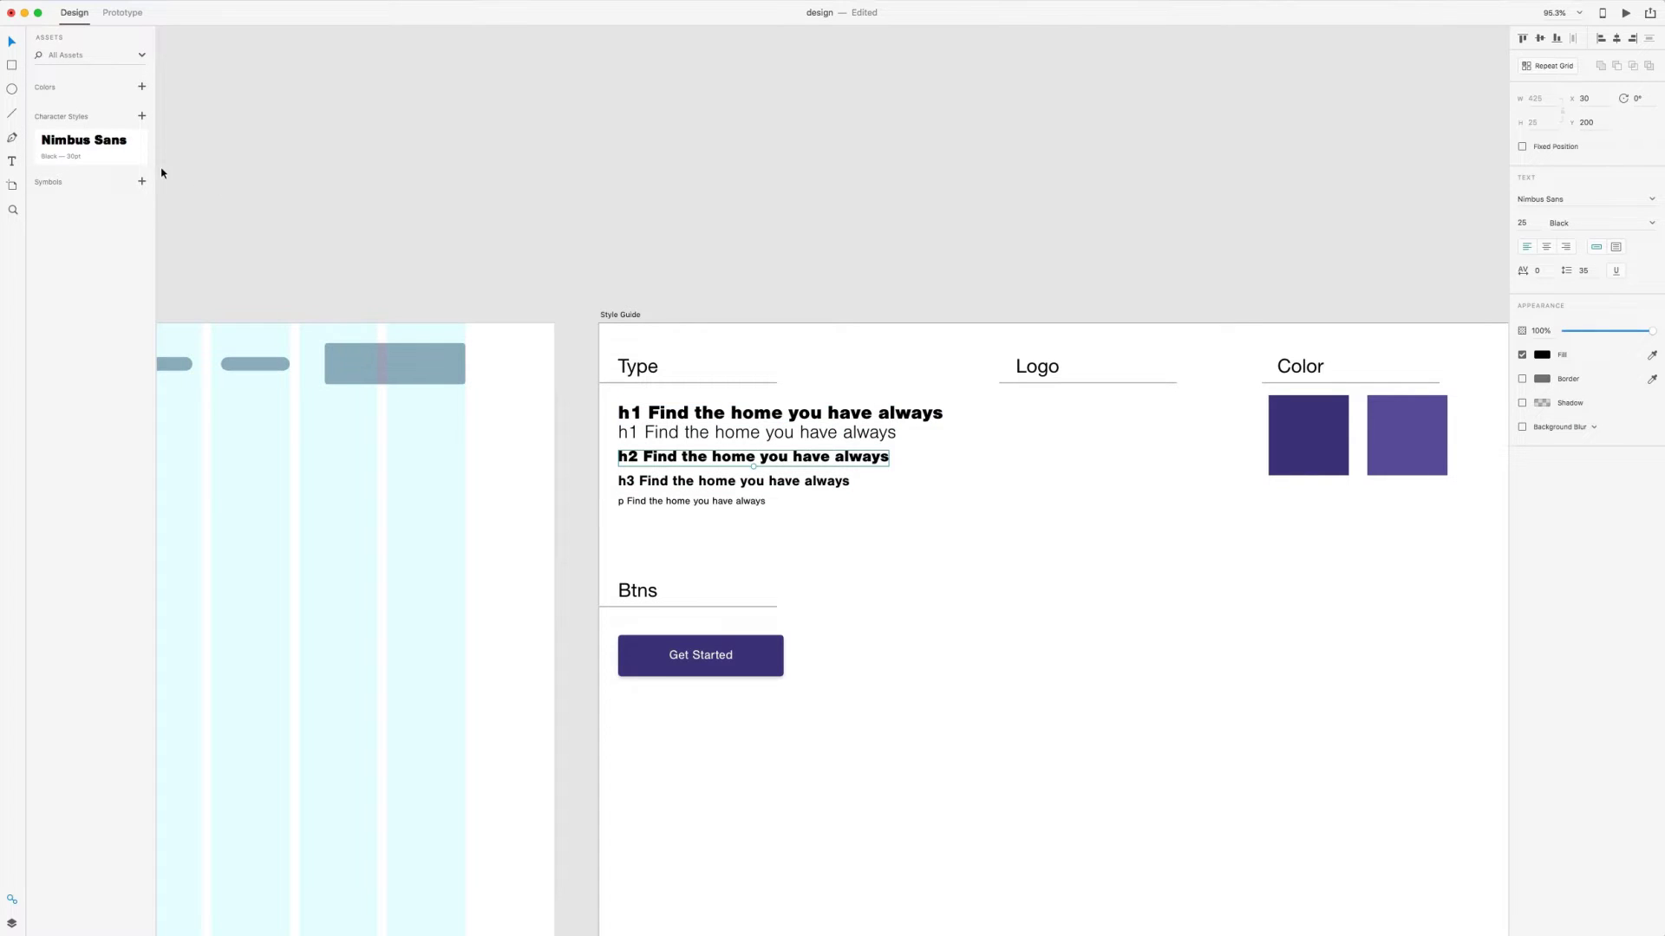
left_click(143, 117)
left_click(659, 481)
left_click(143, 116)
left_click(694, 501)
left_click(143, 116)
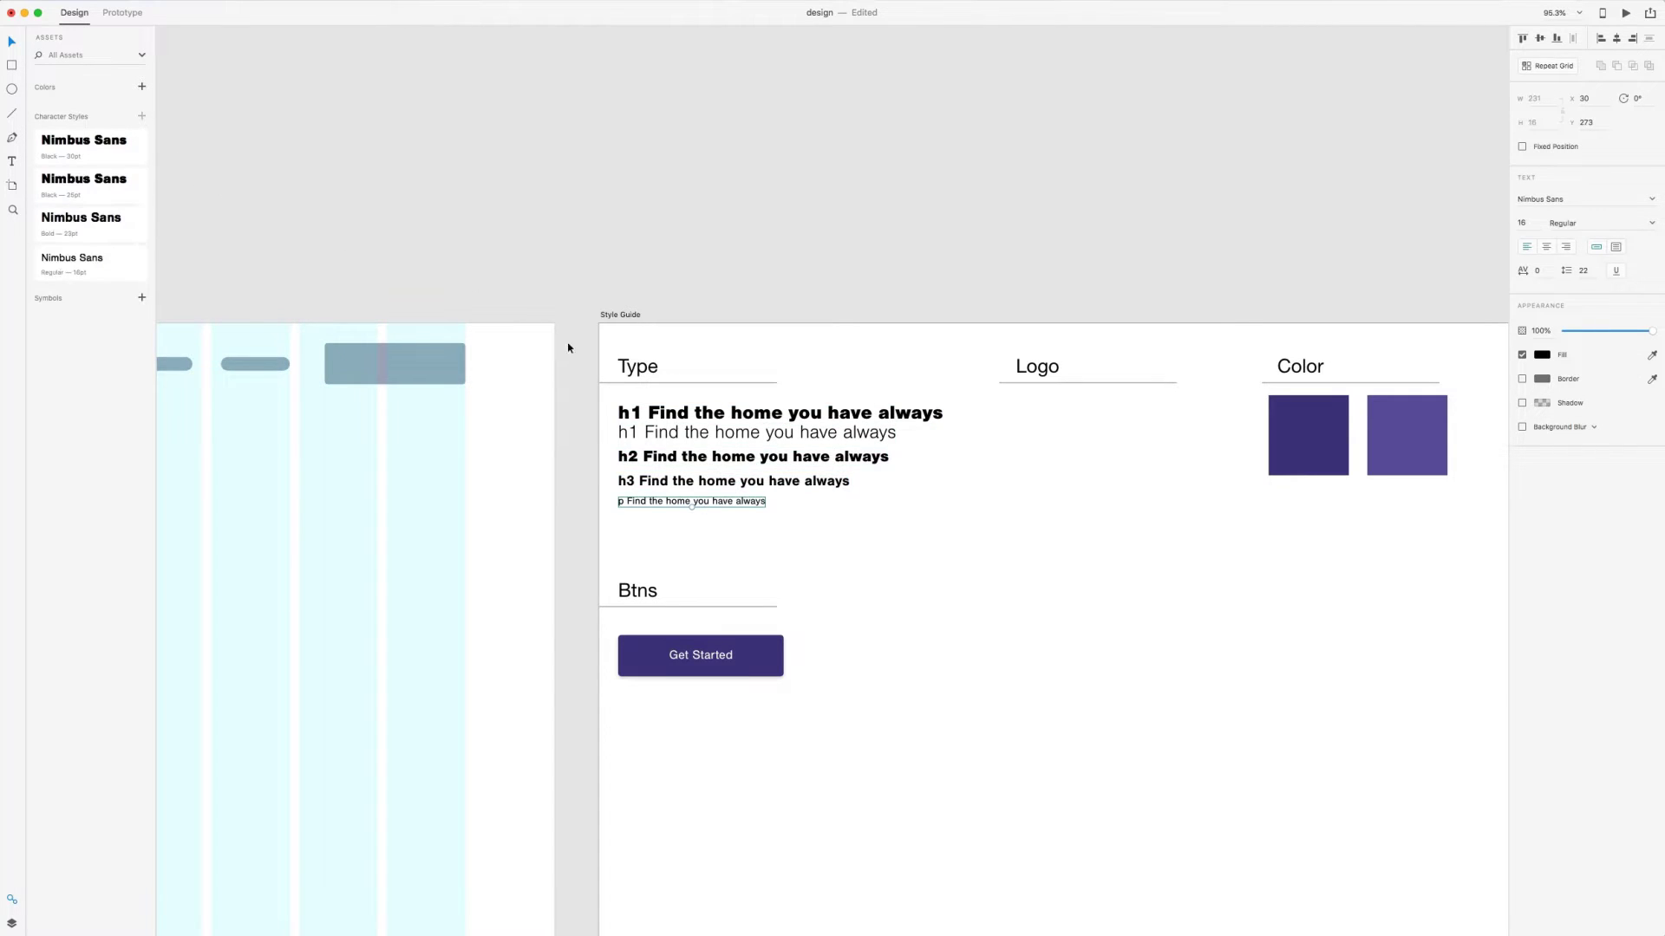
Save both purple swatches from the Style Guide as colors in the assets
left_click(984, 627)
left_click_drag(1413, 530, 1287, 414)
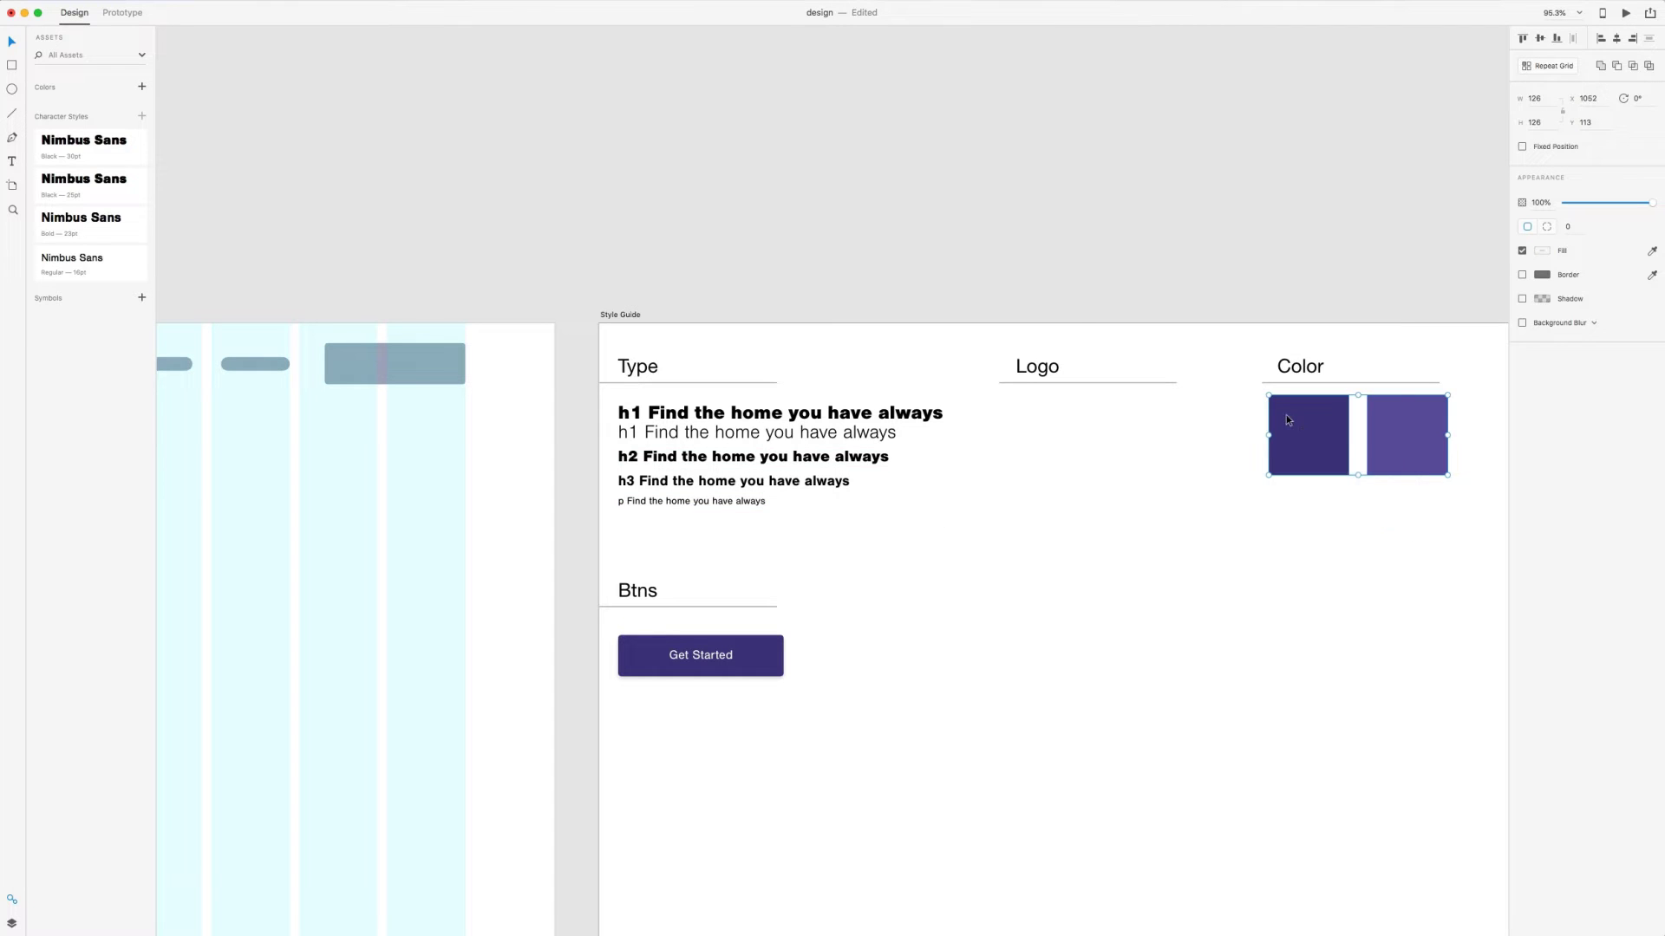
left_click(142, 87)
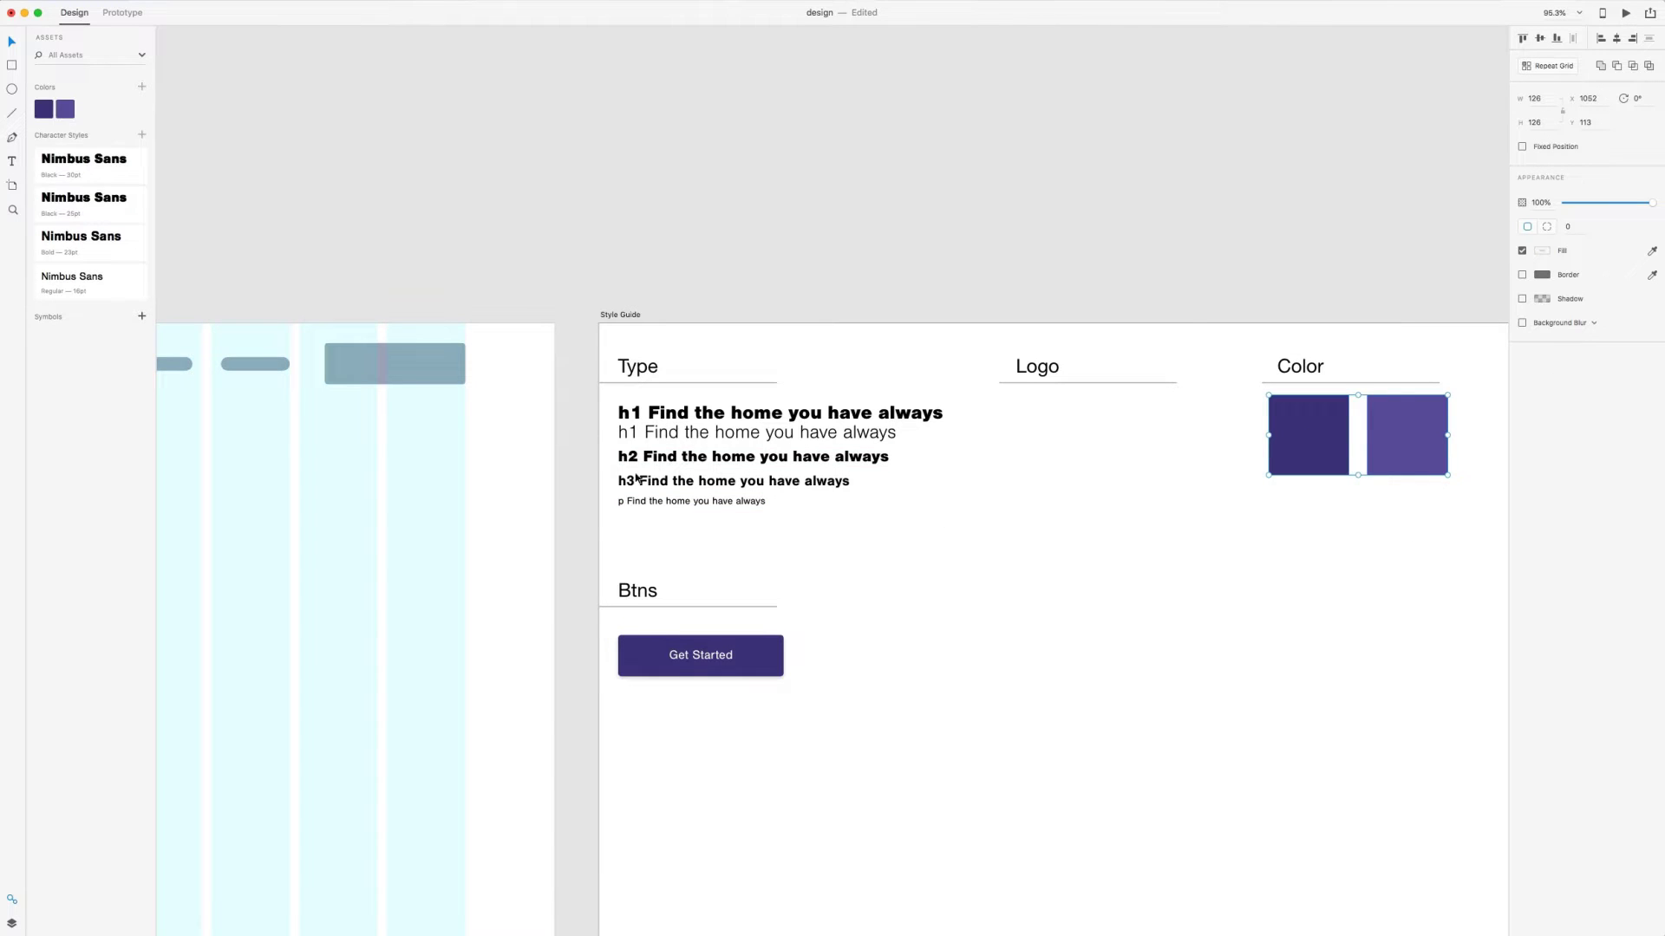
left_click(879, 561)
Add the navigation text "Platform" to the Mock header near the Register button and fill it with the saved dark purple
scroll(880, 562, "down", 5)
scroll(880, 562, "left", 3)
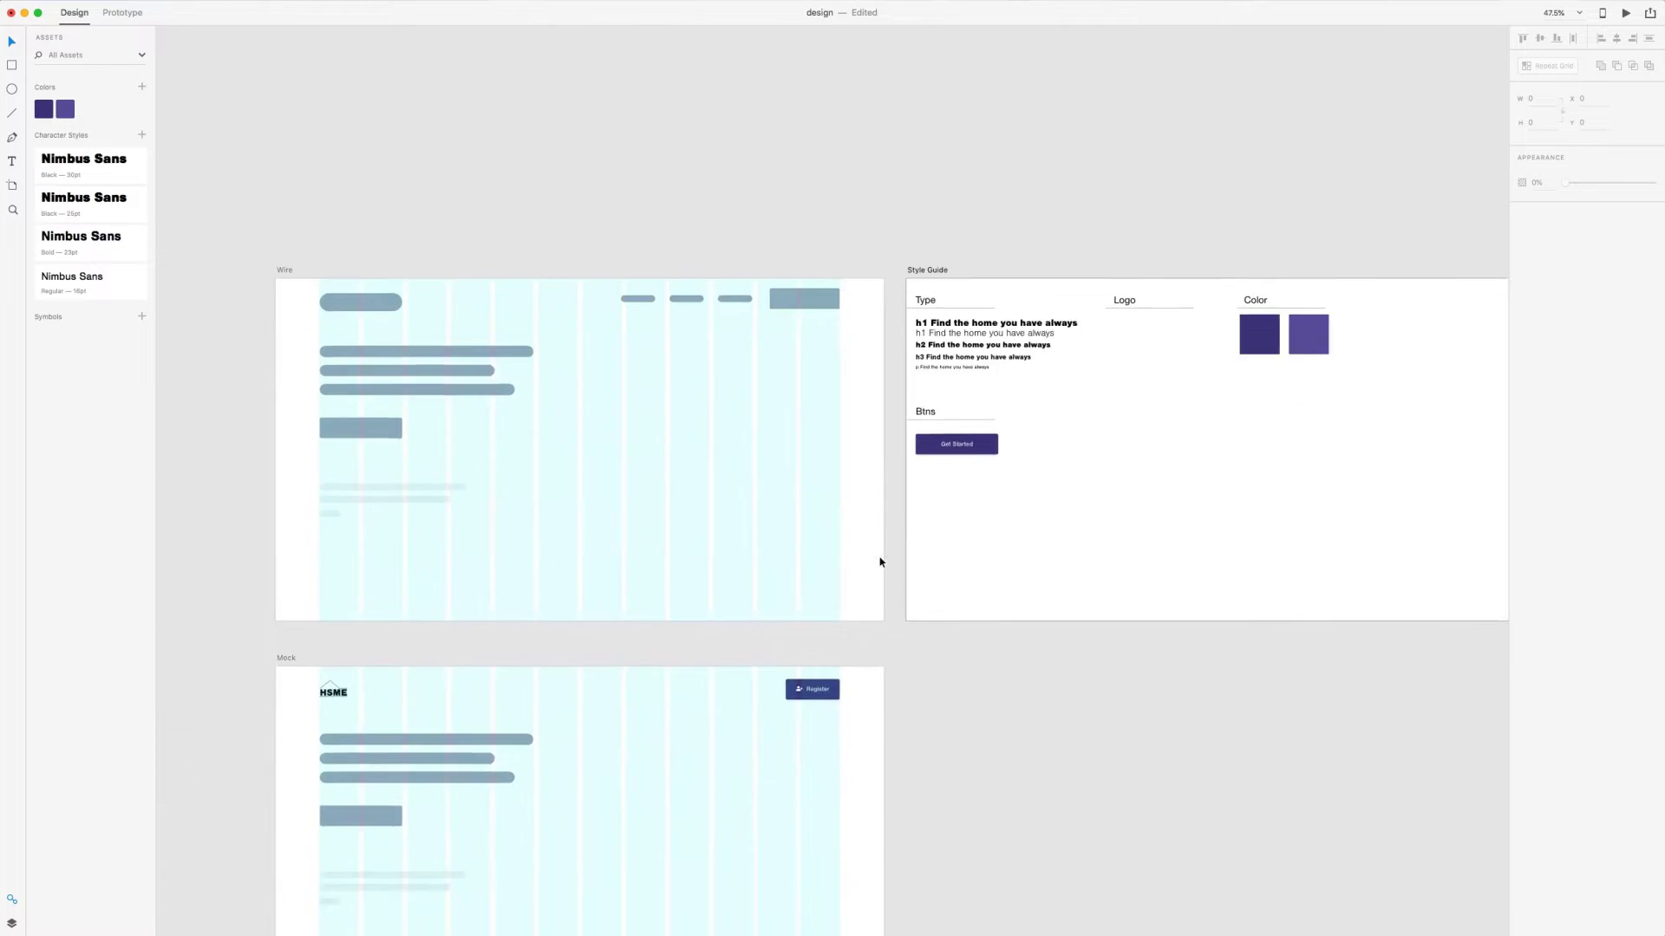
scroll(995, 398, "up", 8)
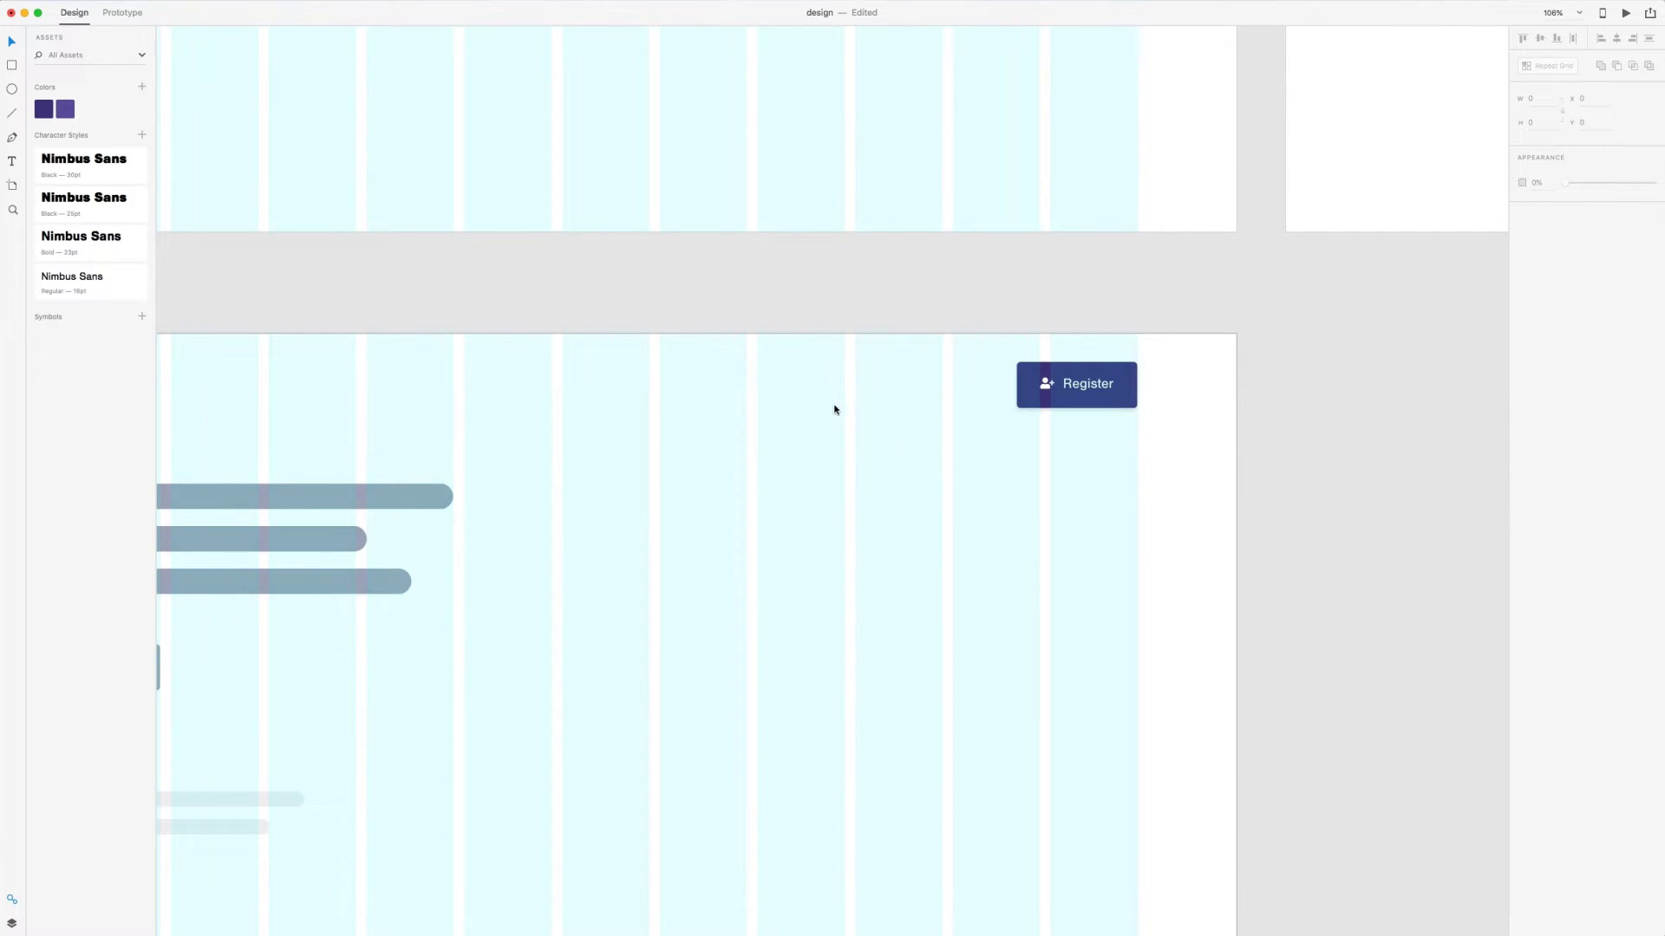
key("t")
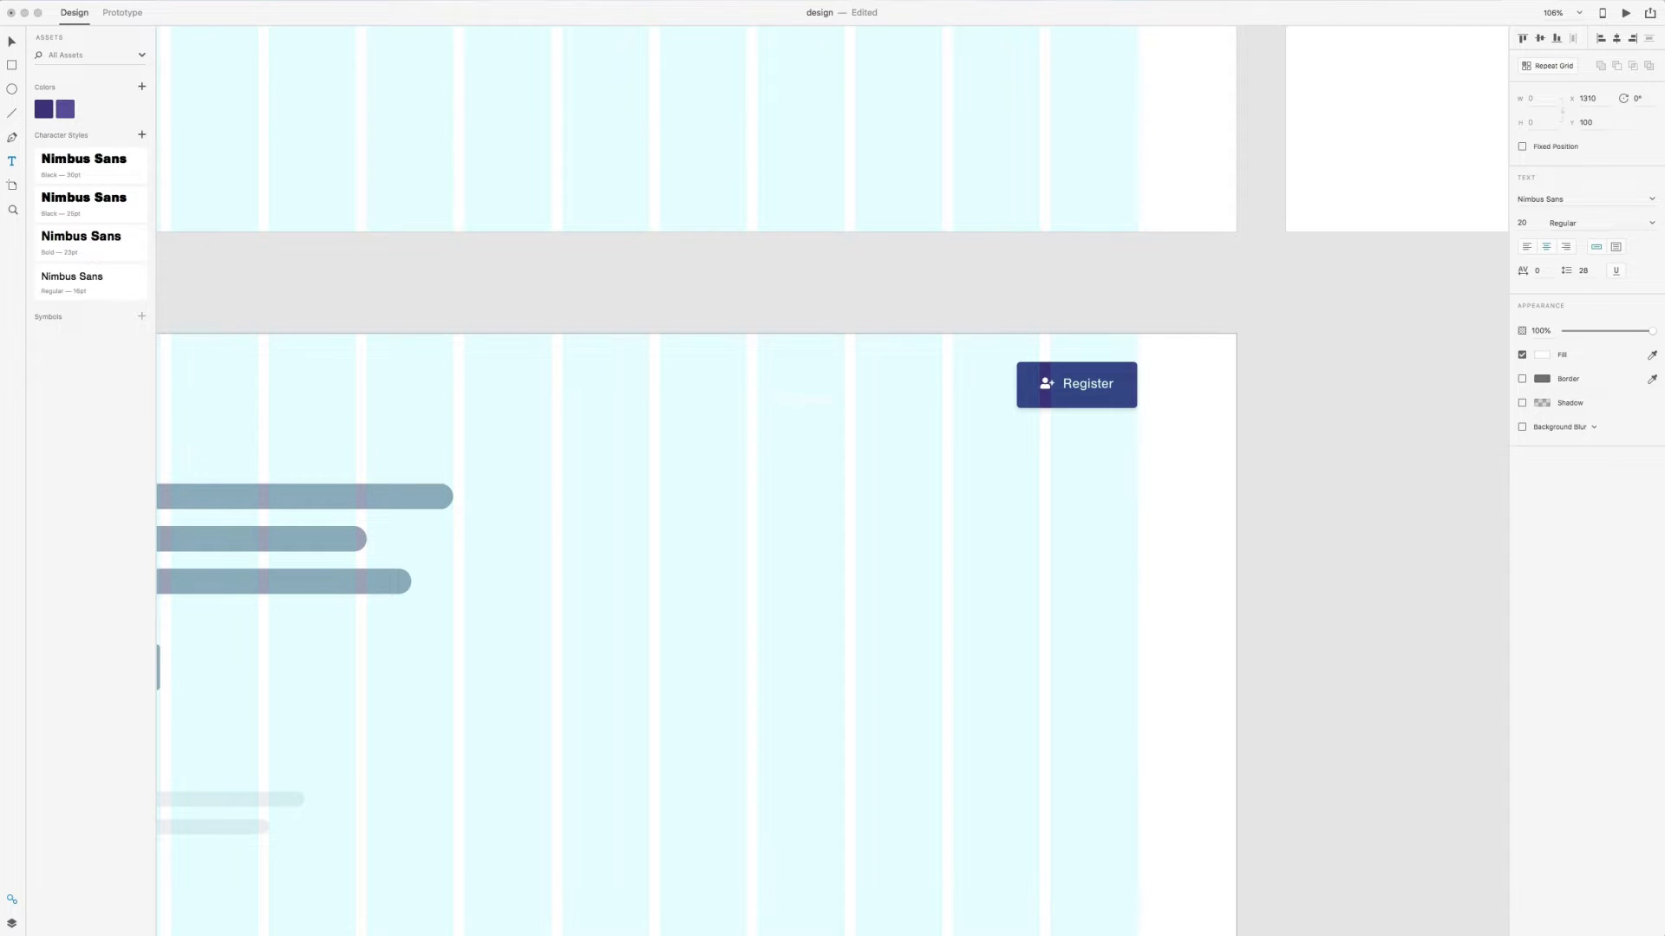
key("super+a")
left_click(42, 112)
key("Escape")
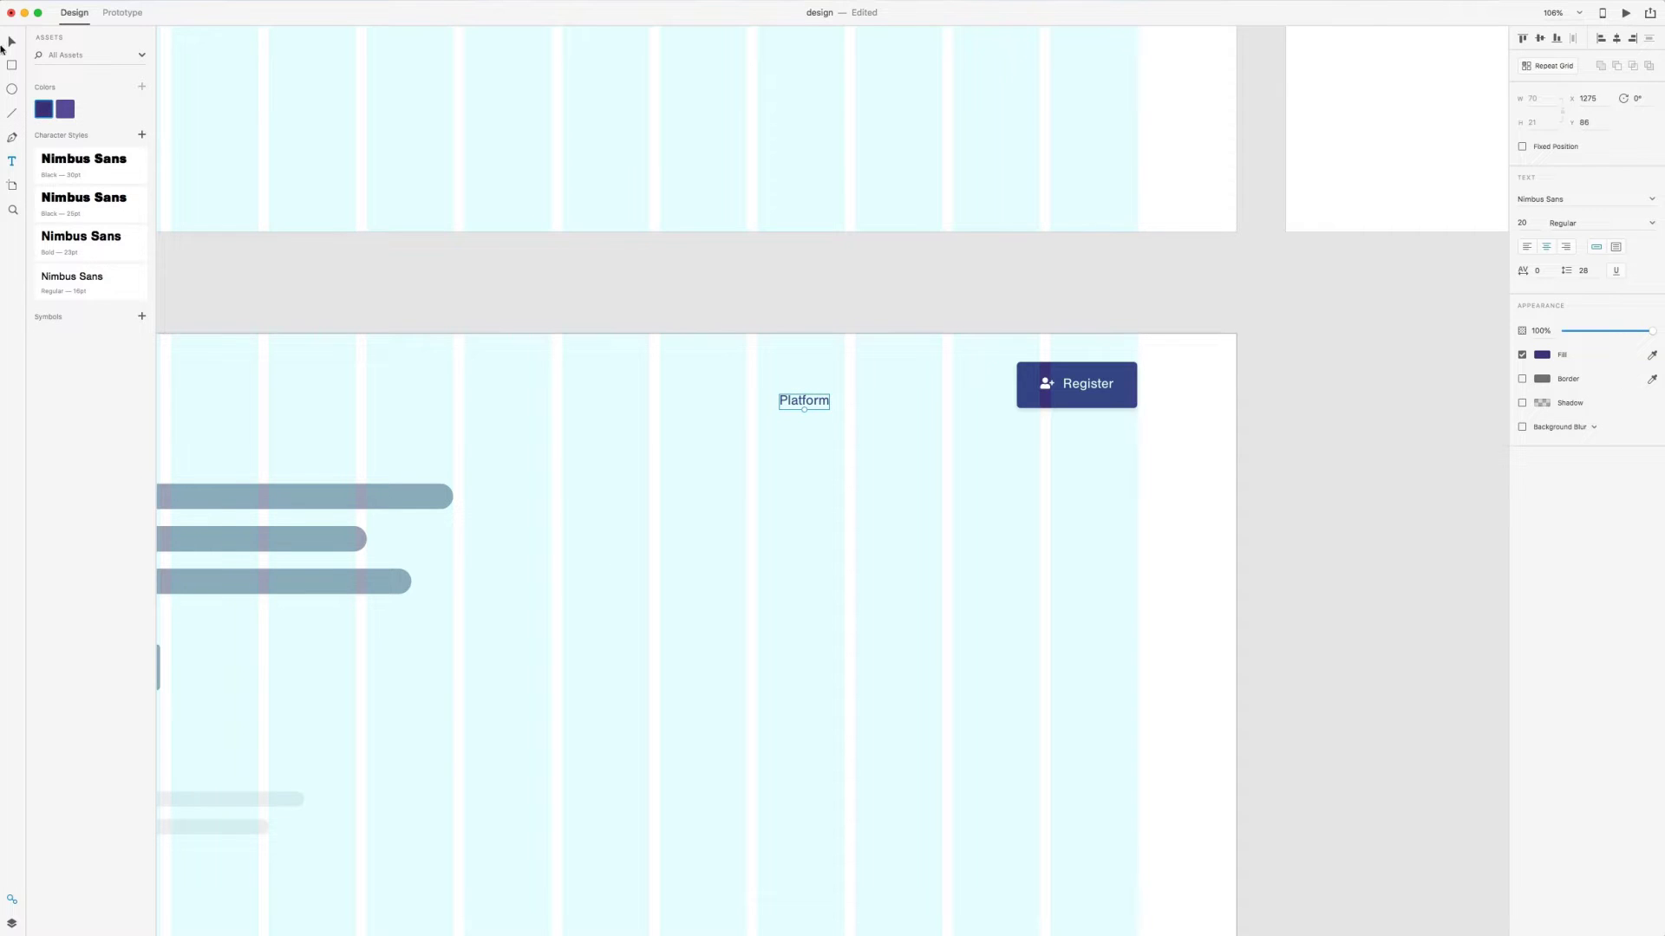
Place a copy of the Platform link beside it in the Mock header and change the copy's text to "Clients"
key("Escape")
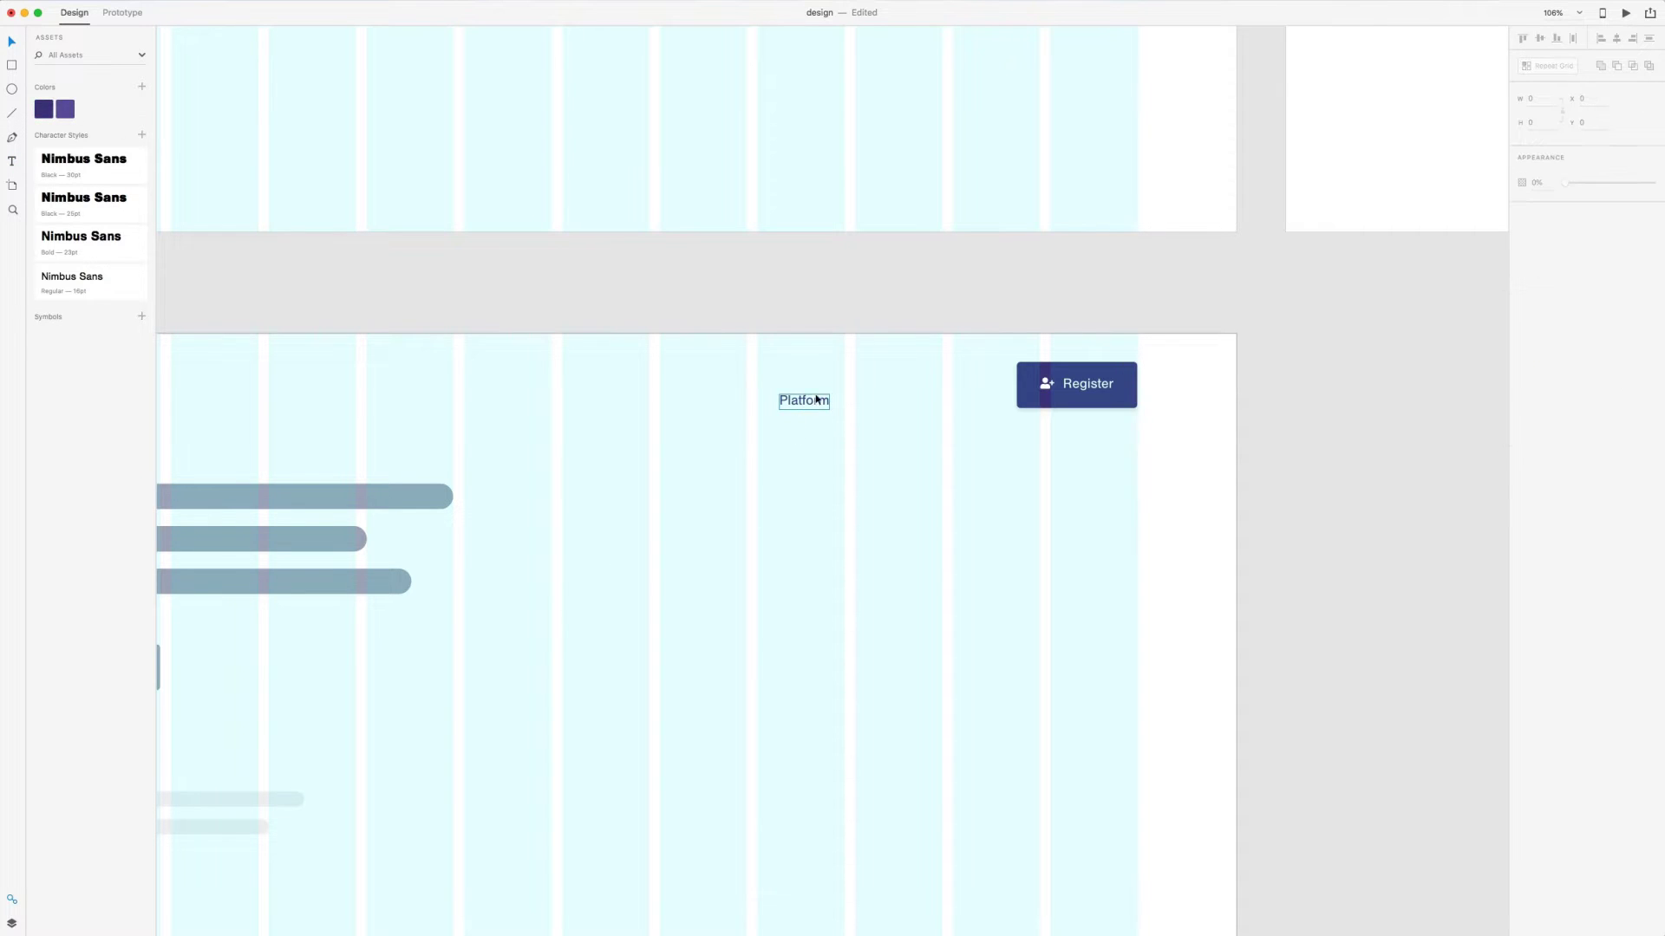
mouse_move(815, 399)
left_mouse_down()
mouse_move(737, 373)
mouse_move(727, 390)
mouse_move(825, 388)
left_mouse_up()
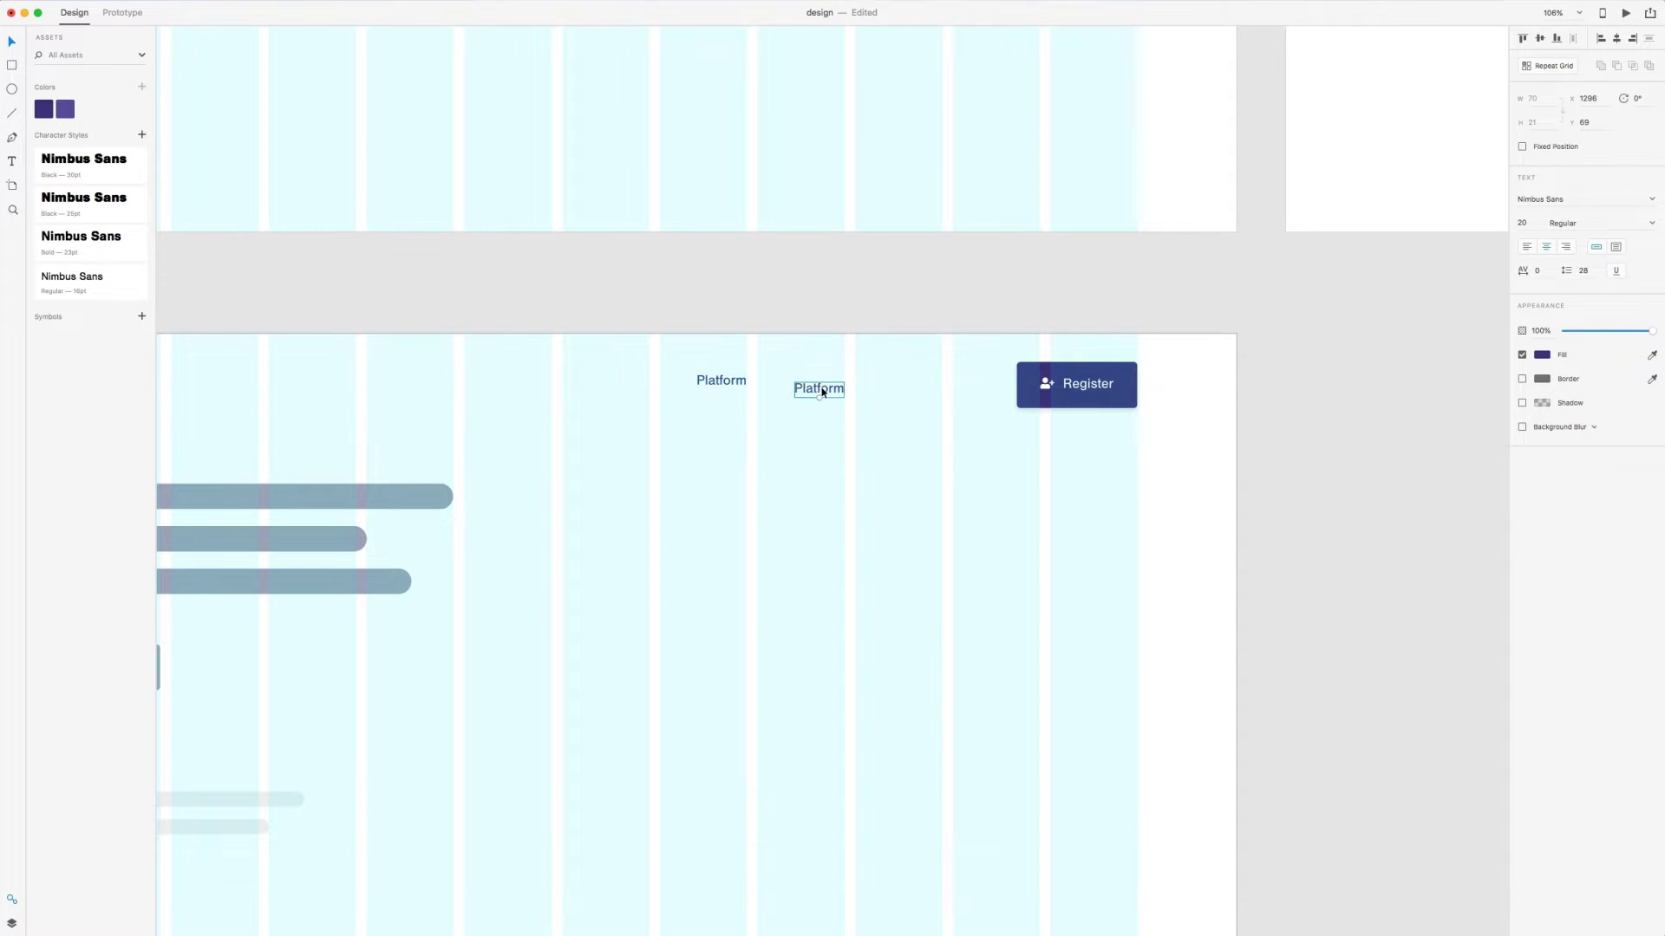
double_click(825, 388)
type("Clients")
key("Escape")
Make two more copies of the header link and change their texts to "Service" and "Account"
left_click_drag(820, 388, 886, 431)
double_click(885, 431)
type("Service")
key("Escape")
left_click_drag(867, 432, 974, 460)
double_click(974, 460)
type("Account")
key("Escape")
key("Escape")
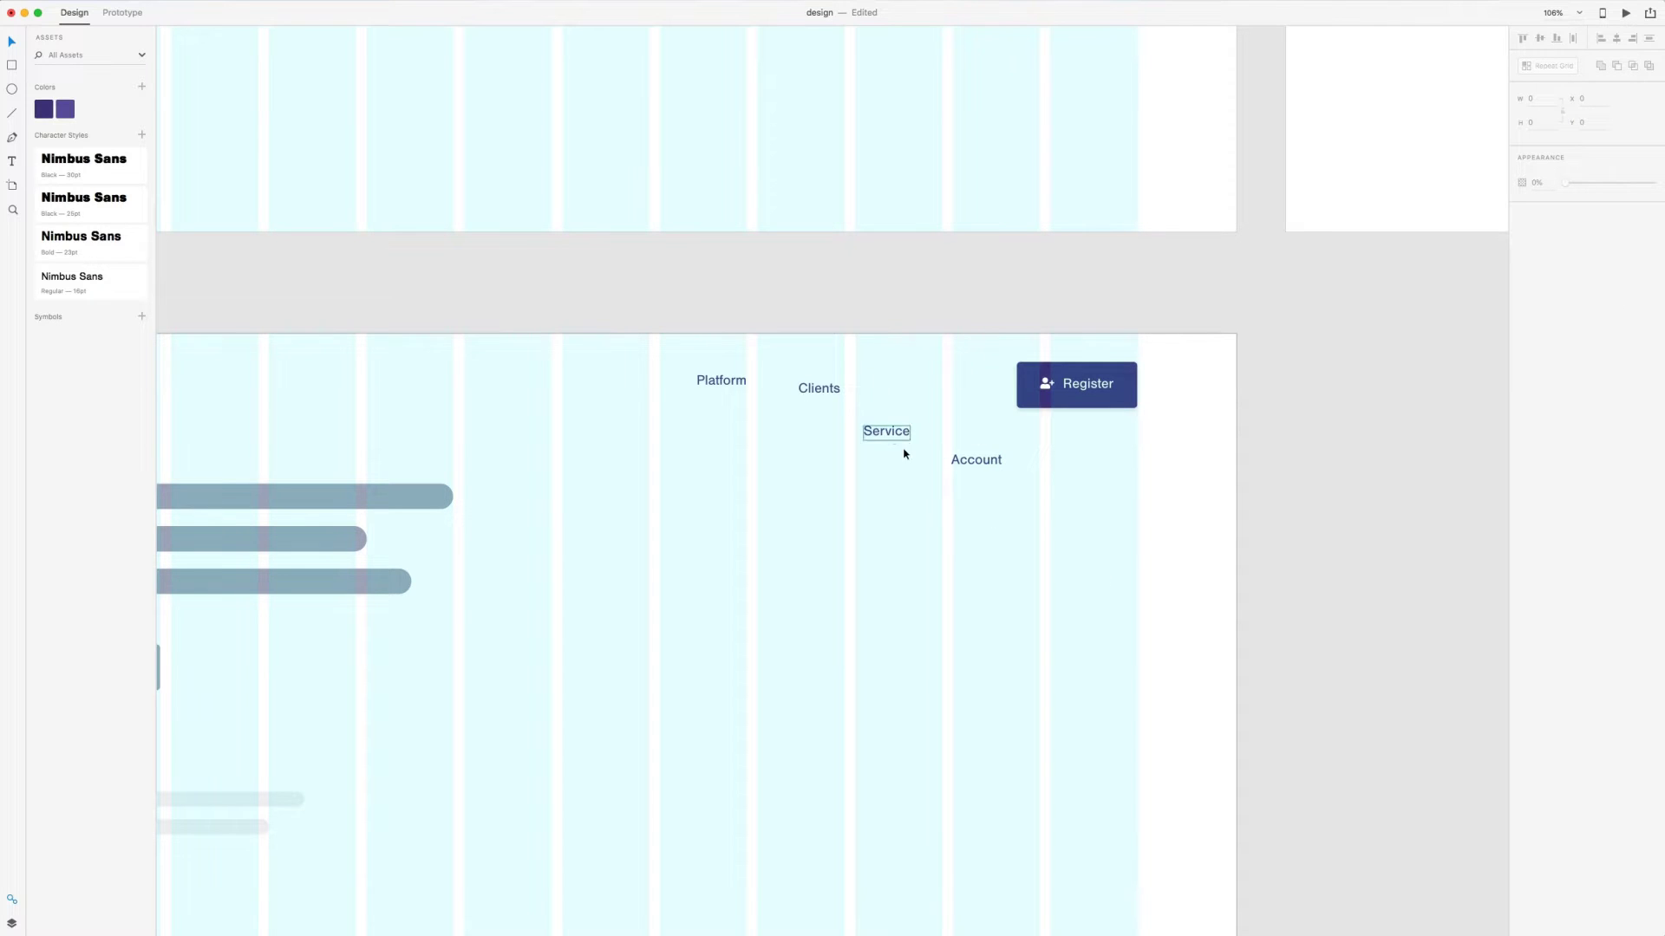
Move Platform, Clients and Service away to the left and place Account beside the Register button at X 1488
left_click_drag(912, 470, 675, 373)
left_click_drag(799, 396, 660, 400)
left_click(977, 502)
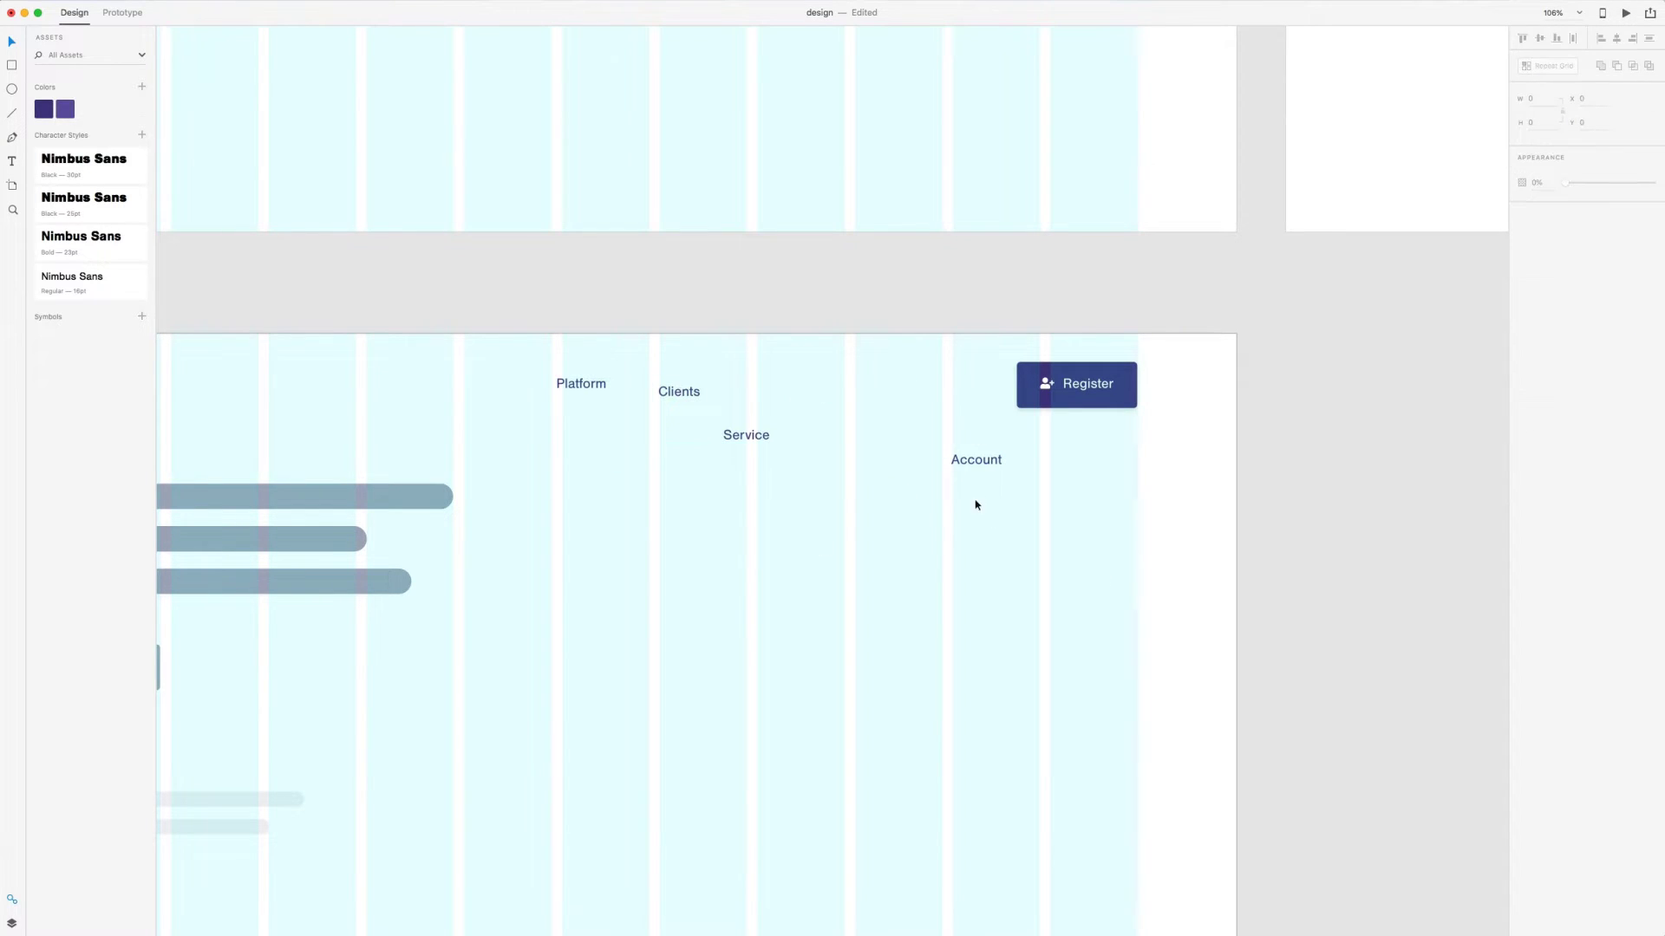
left_click_drag(978, 468, 948, 393)
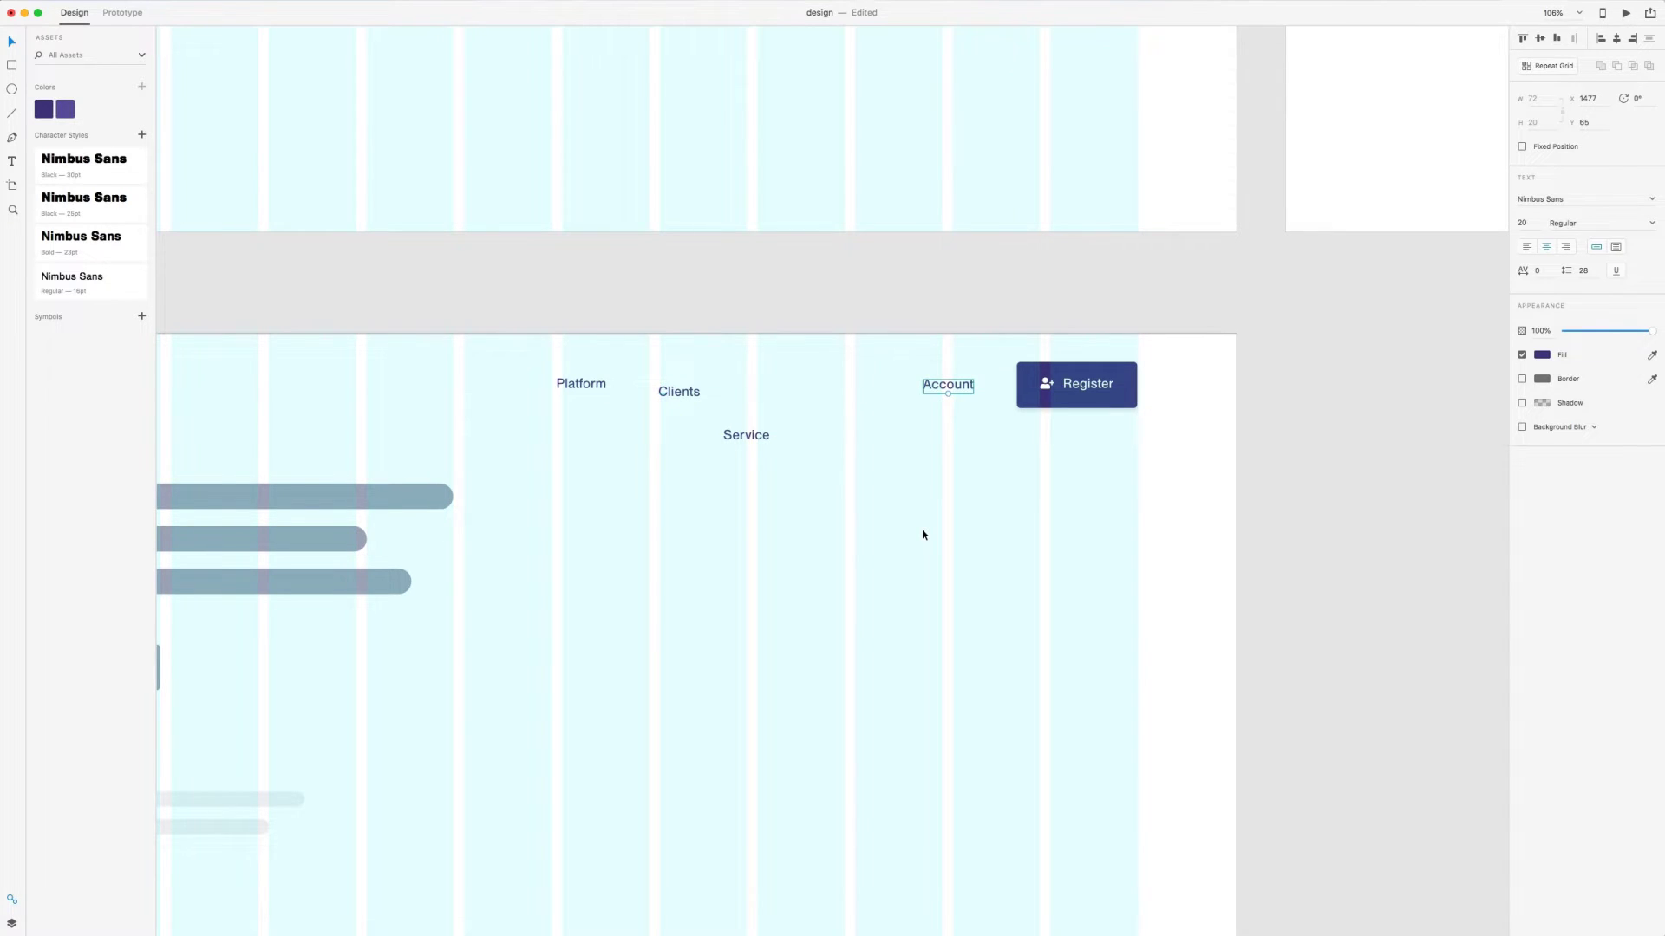
key("shift+Right")
key("Right")
key("alt")
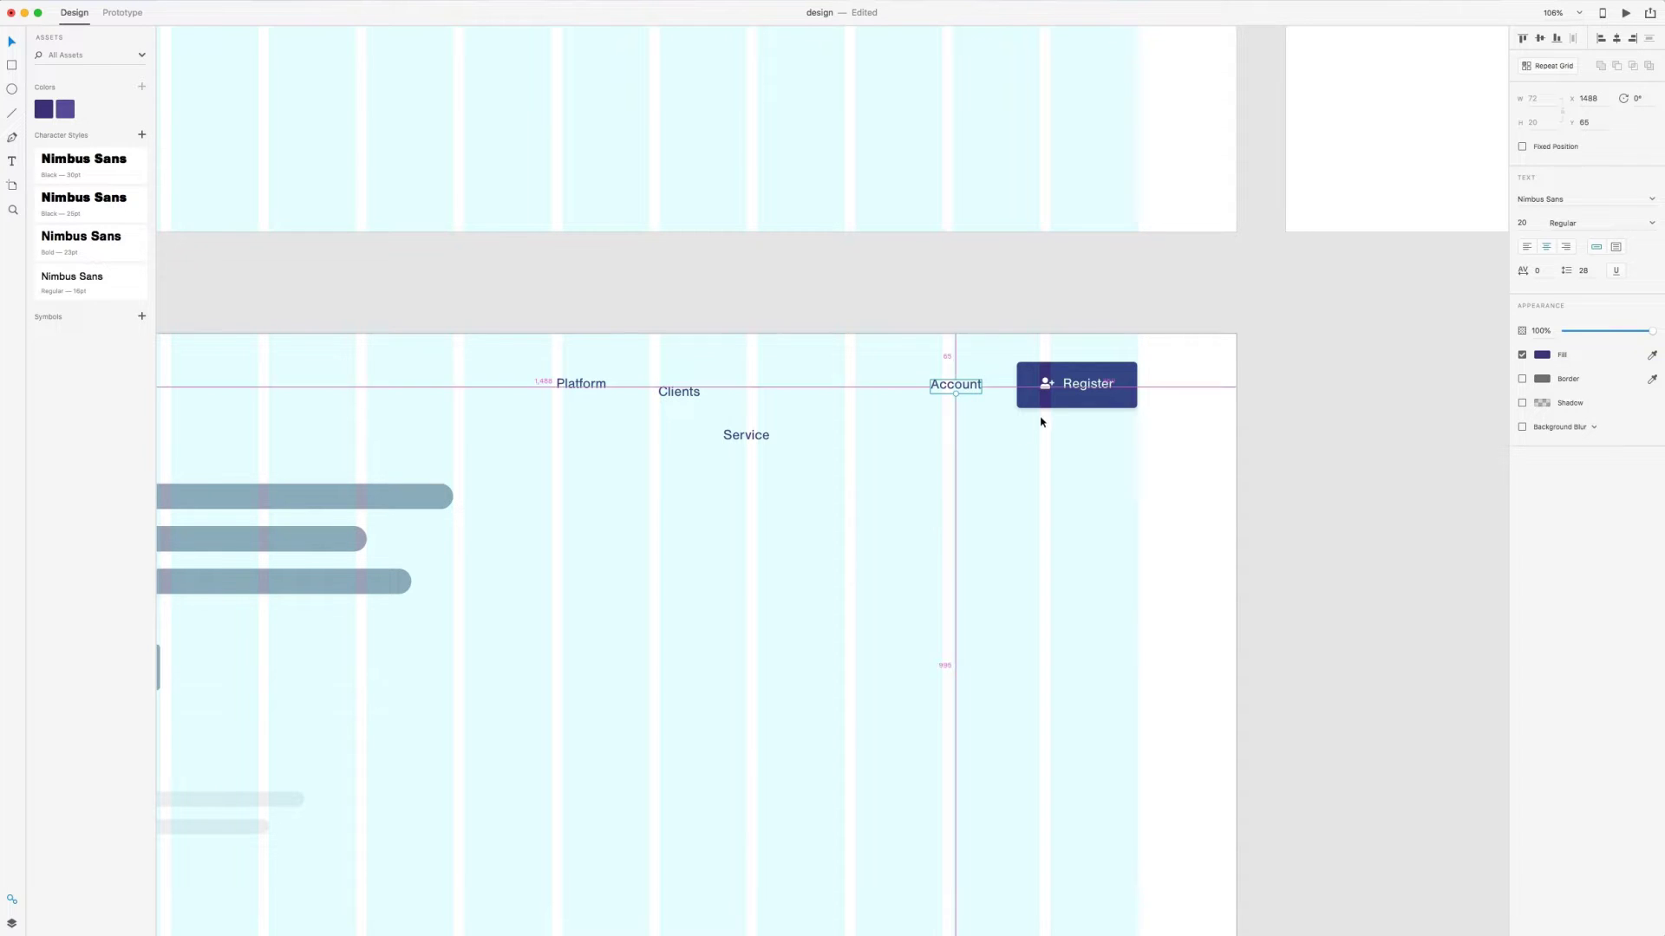
Arrange Service, Clients and Platform in an evenly spaced row to the left of Account
left_click_drag(755, 442, 877, 390)
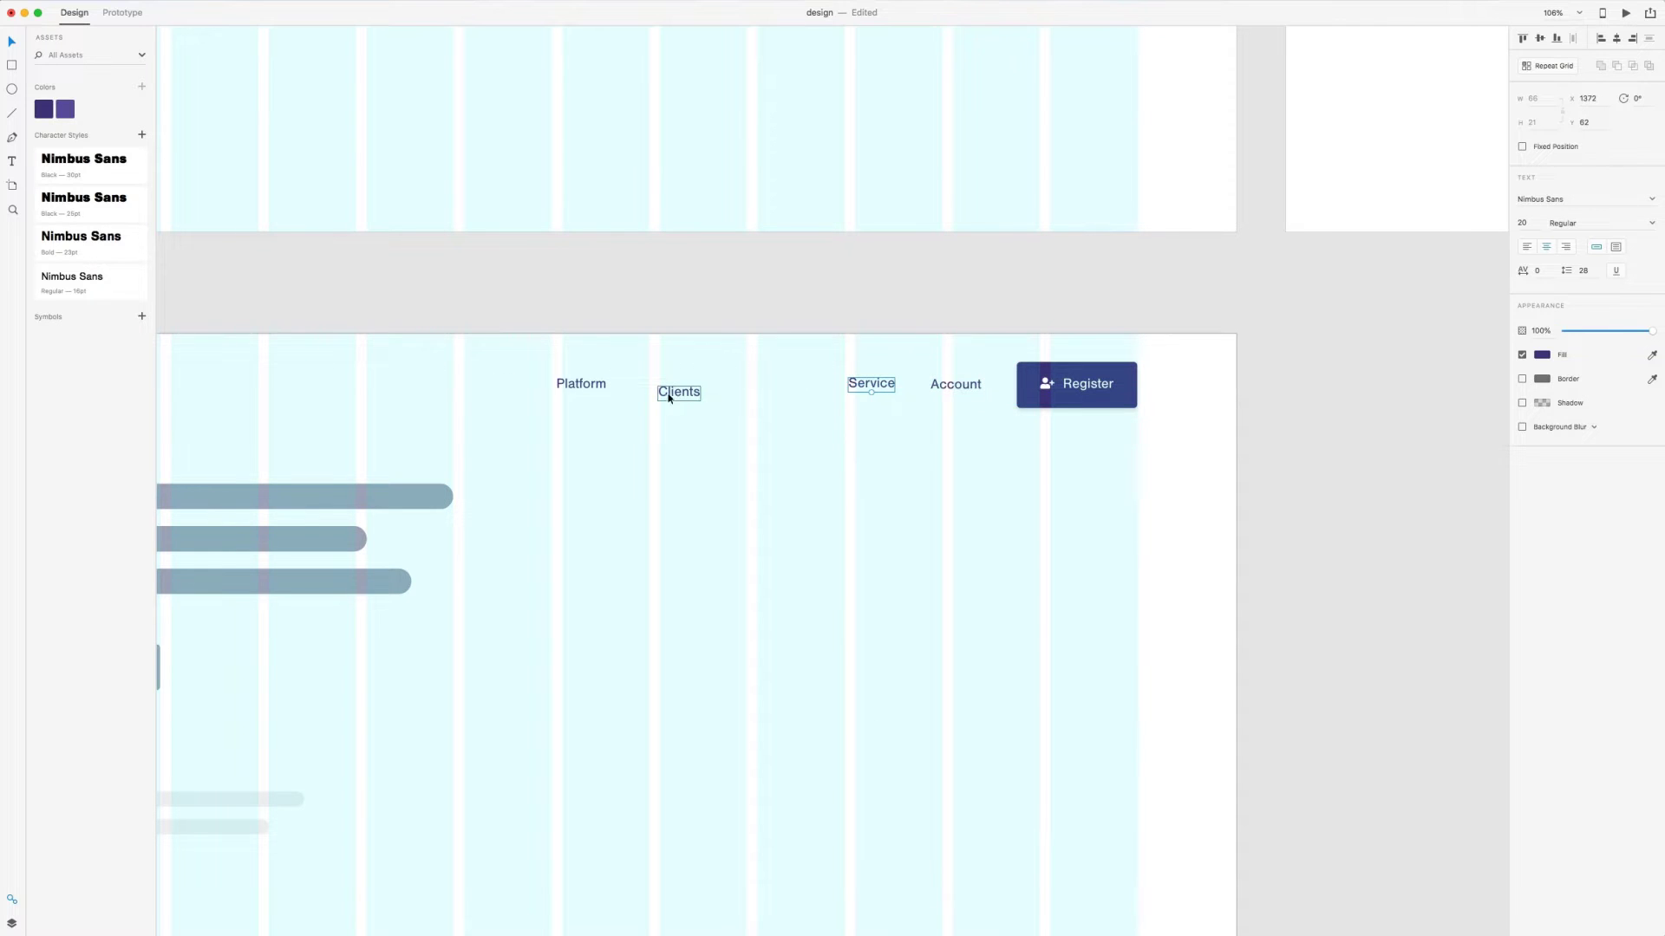
left_click_drag(668, 390, 802, 383)
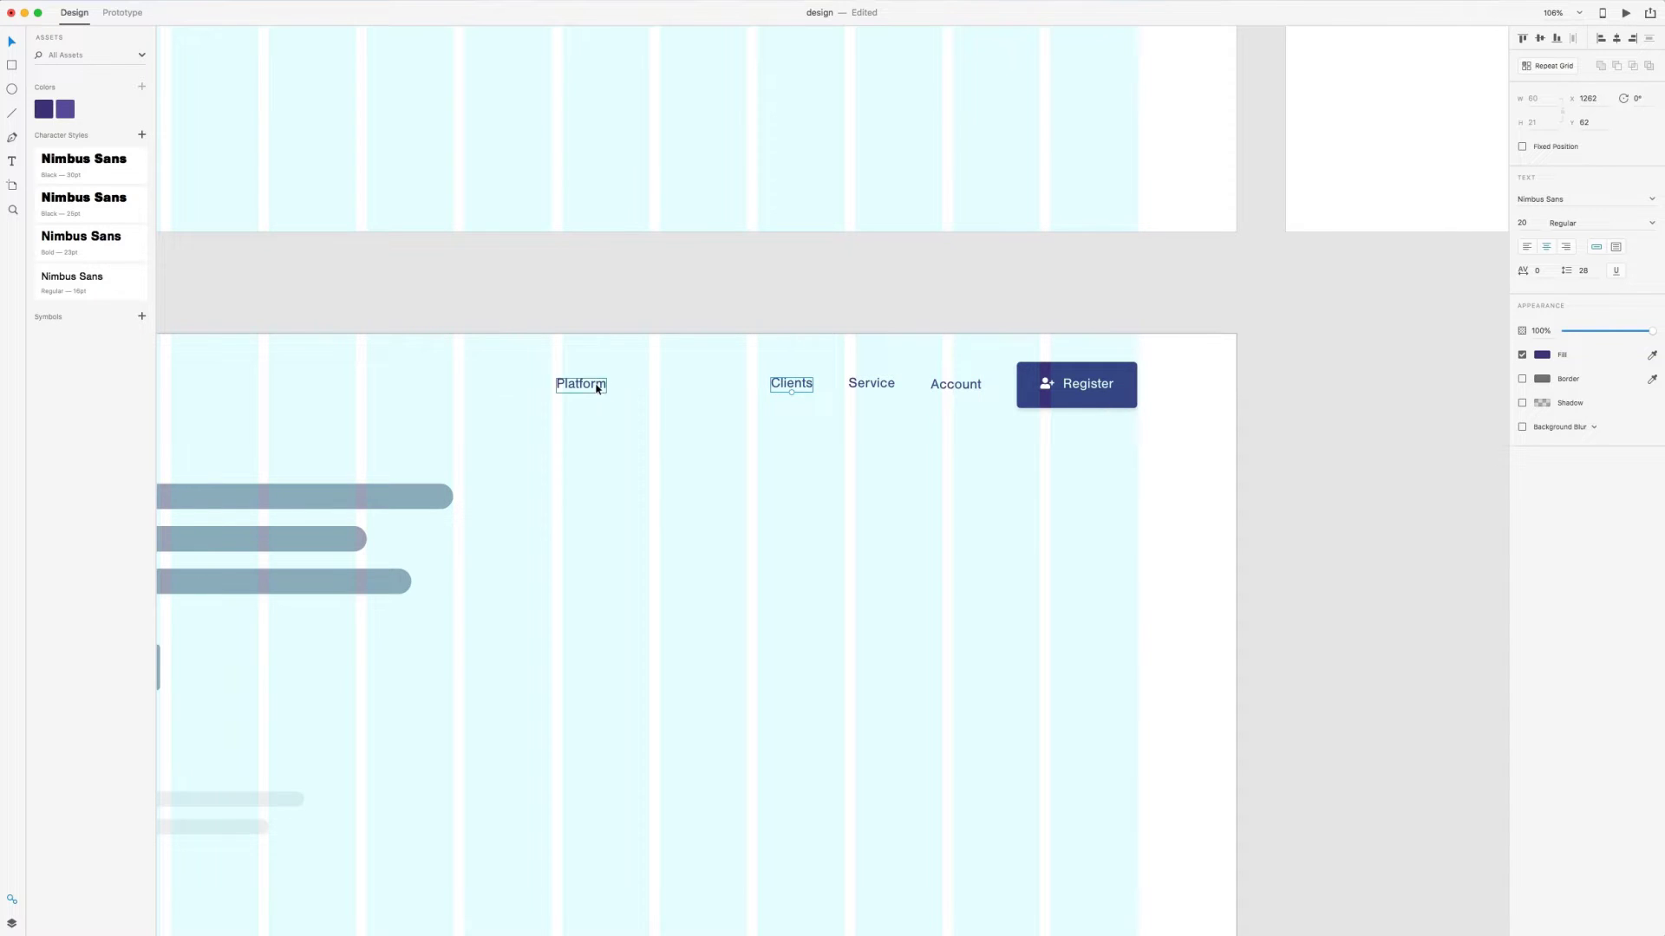
left_click_drag(595, 382, 728, 382)
left_click(919, 498)
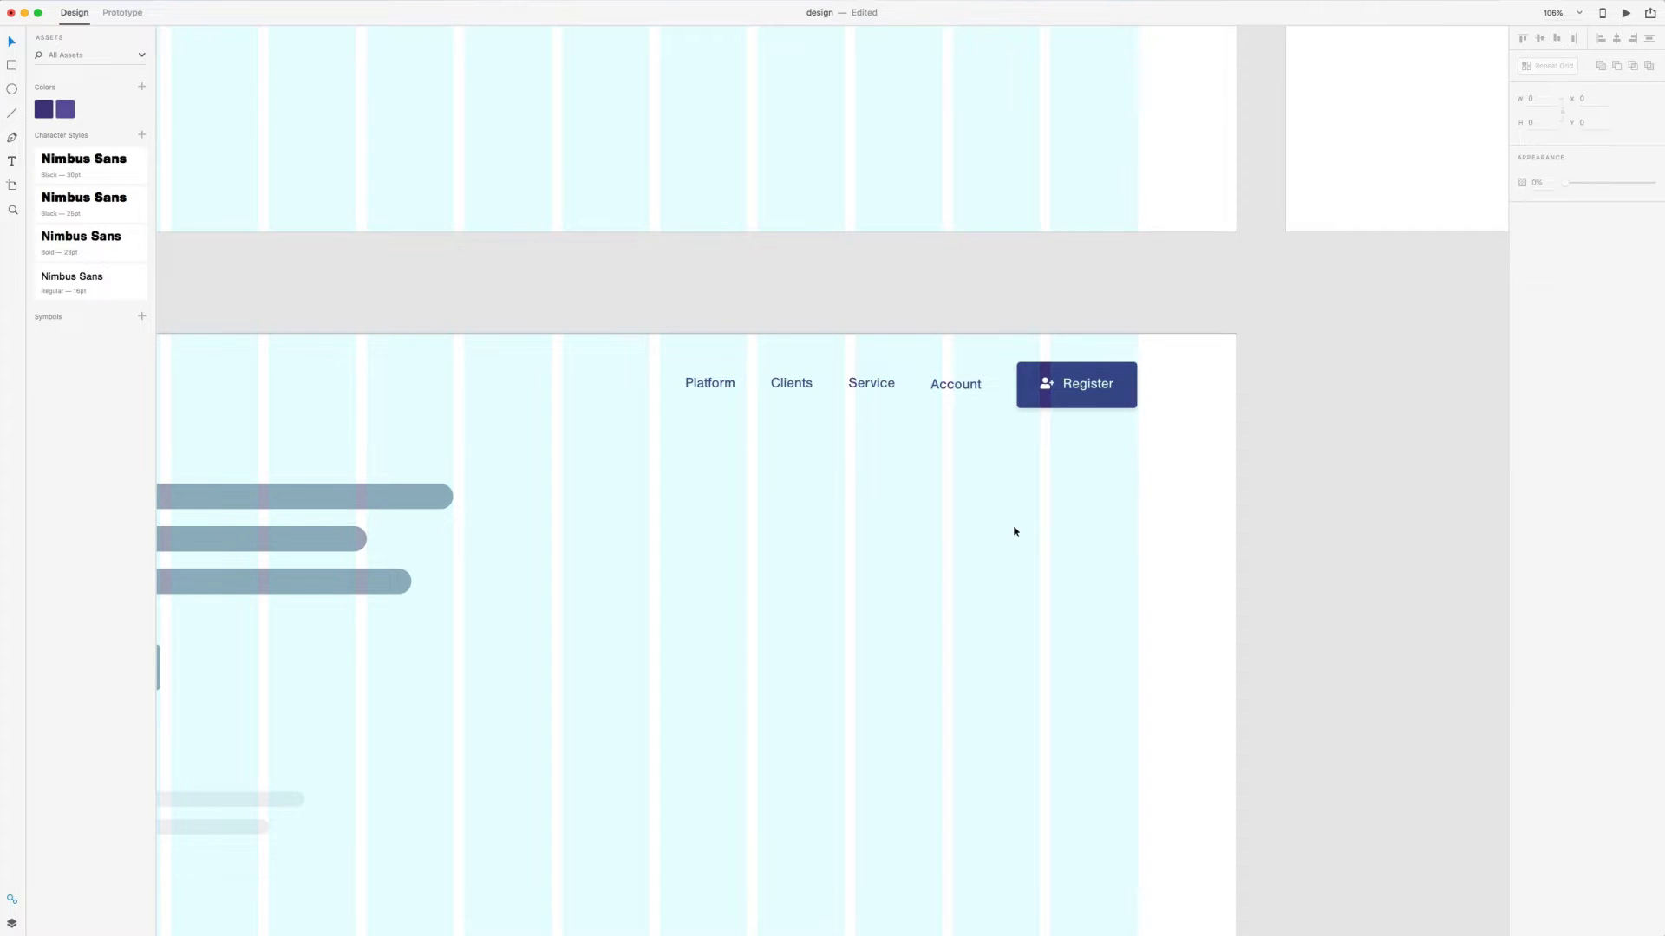
Align the Mock header's logo, navigation links and Register button along their vertical middles
key("super+0")
left_click_drag(1055, 495, 484, 441)
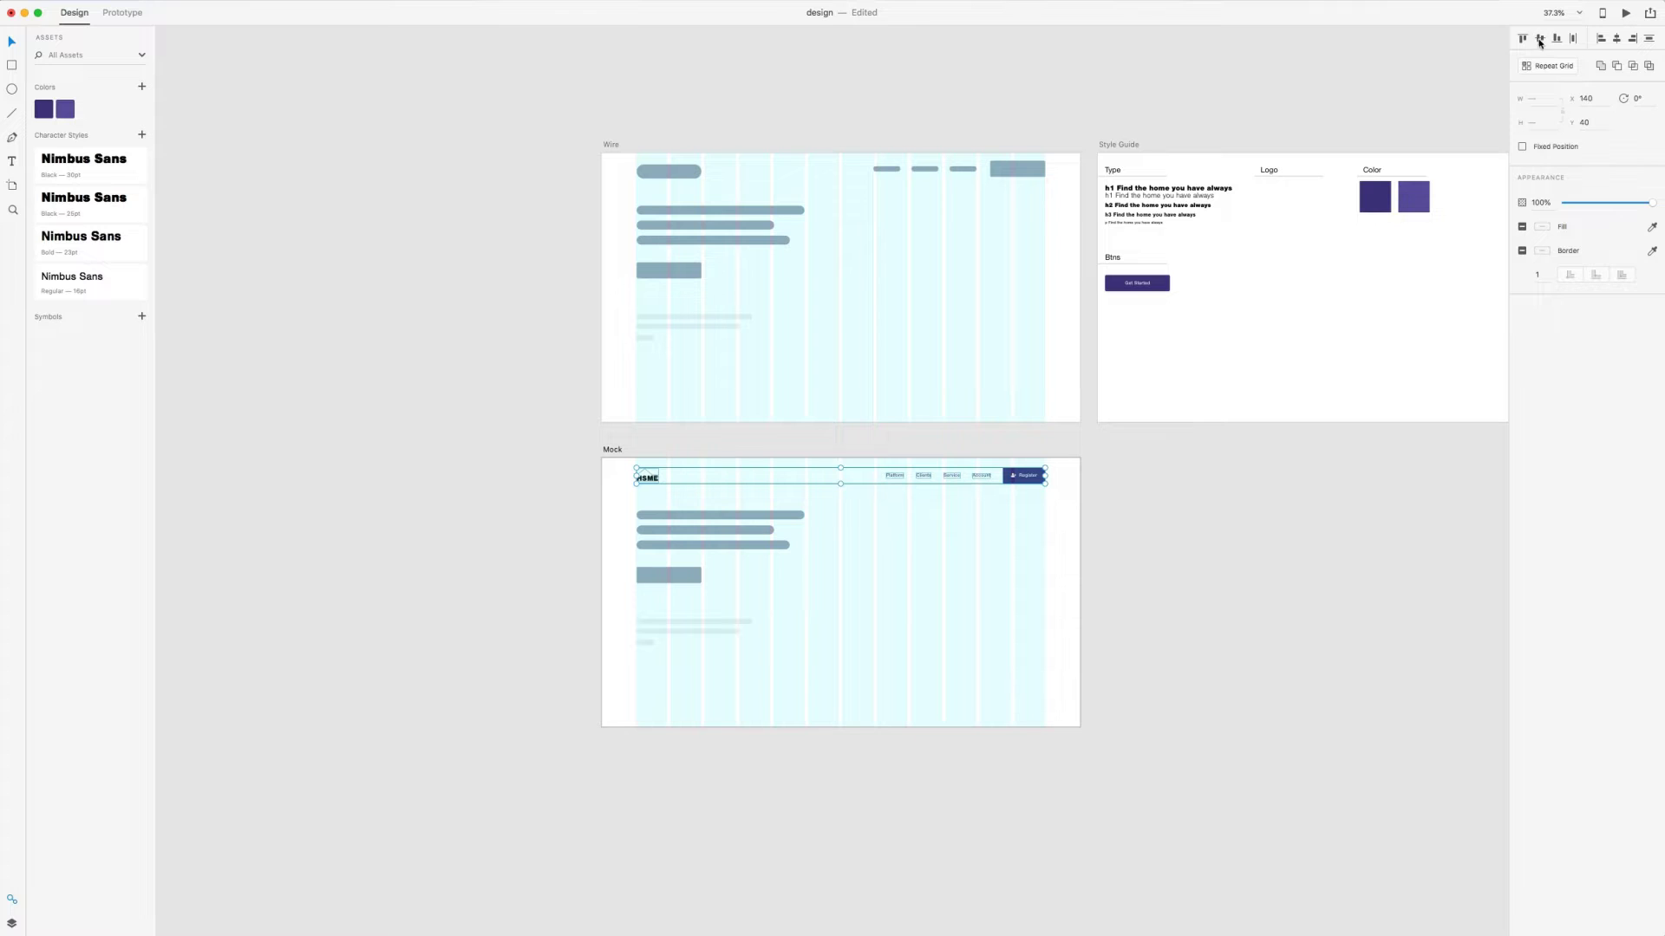
left_click(991, 546)
Nudge the four navigation links down together to Y 65
scroll(984, 509, "up", 5)
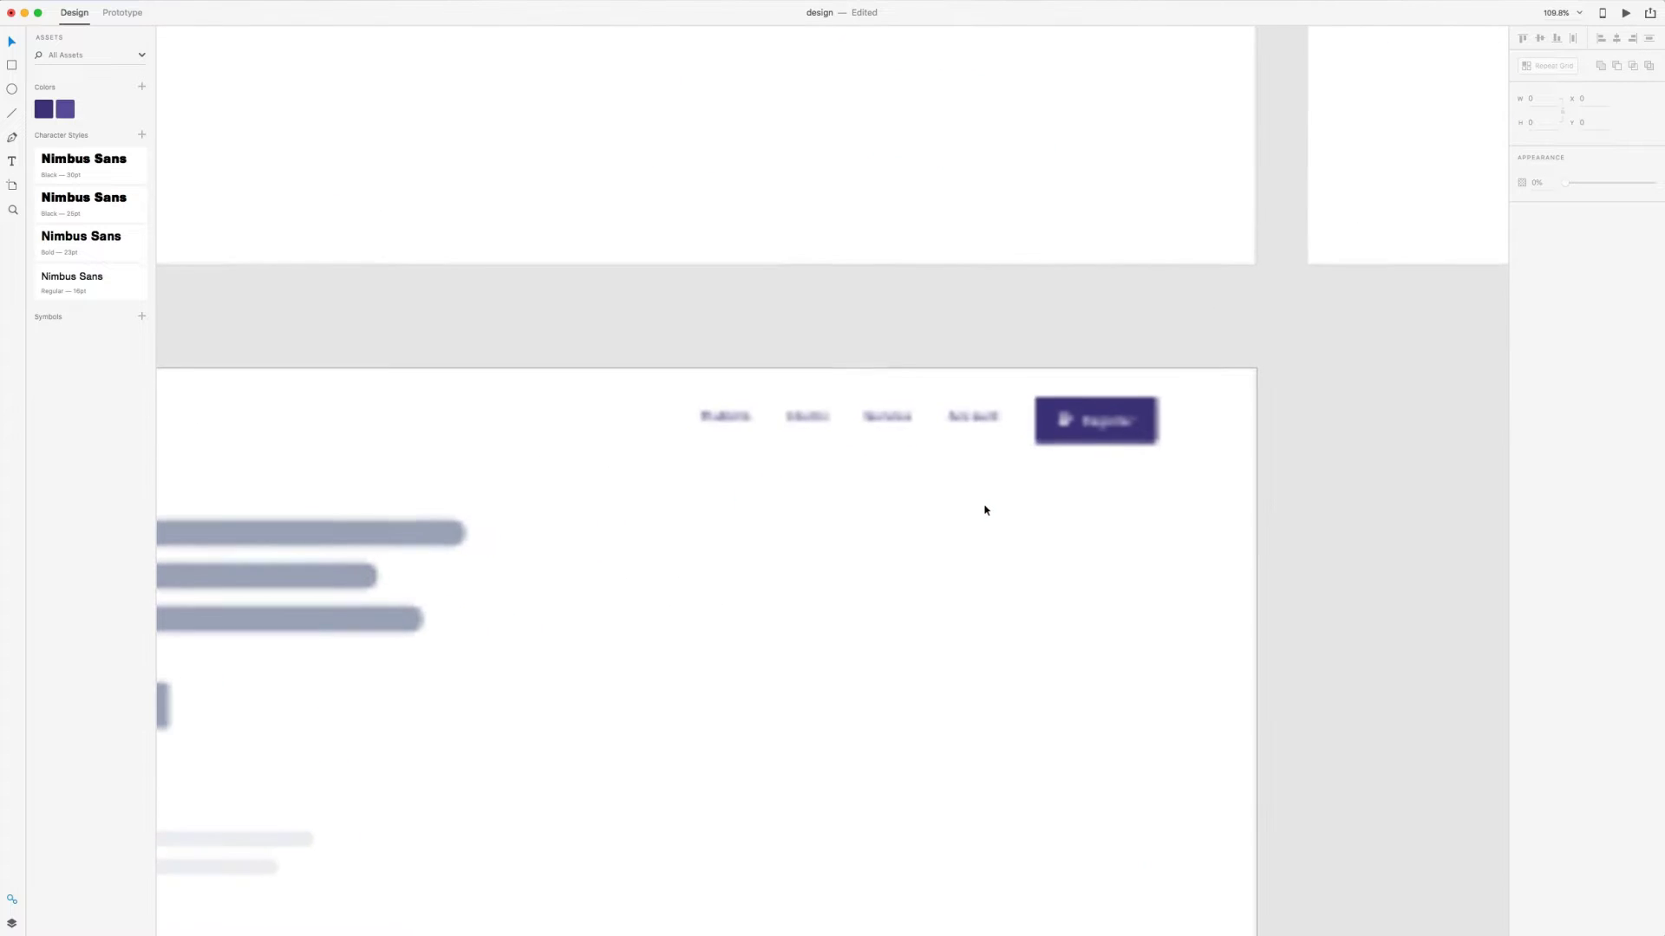
left_click_drag(991, 450, 709, 416)
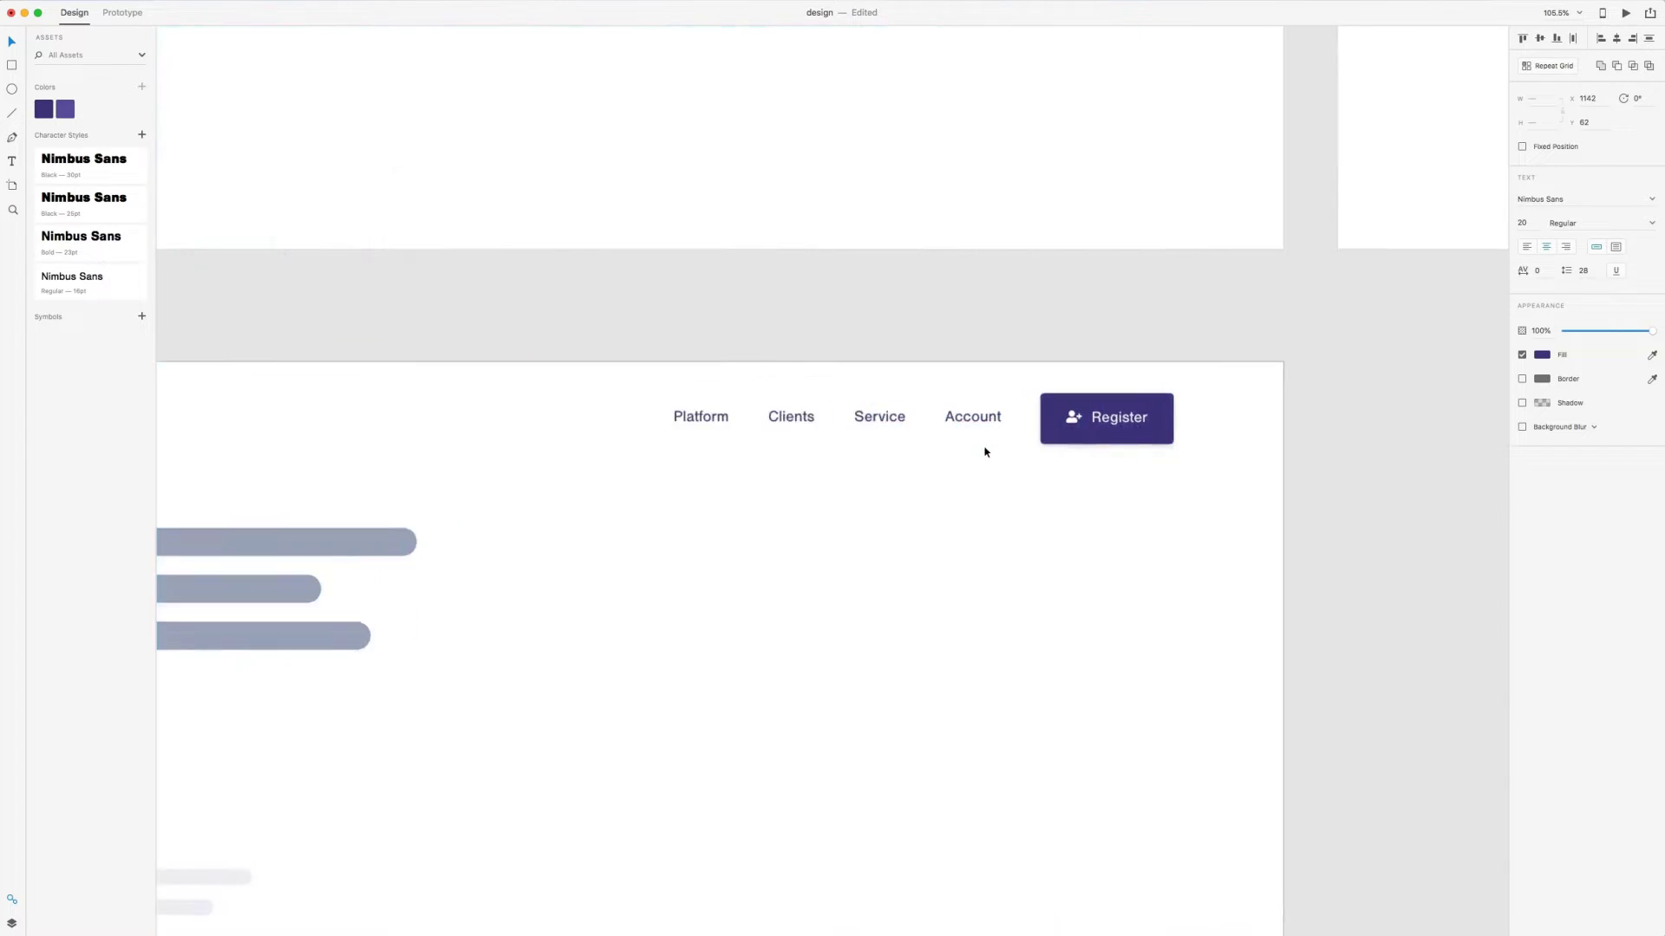
scroll(984, 452, "up", 5)
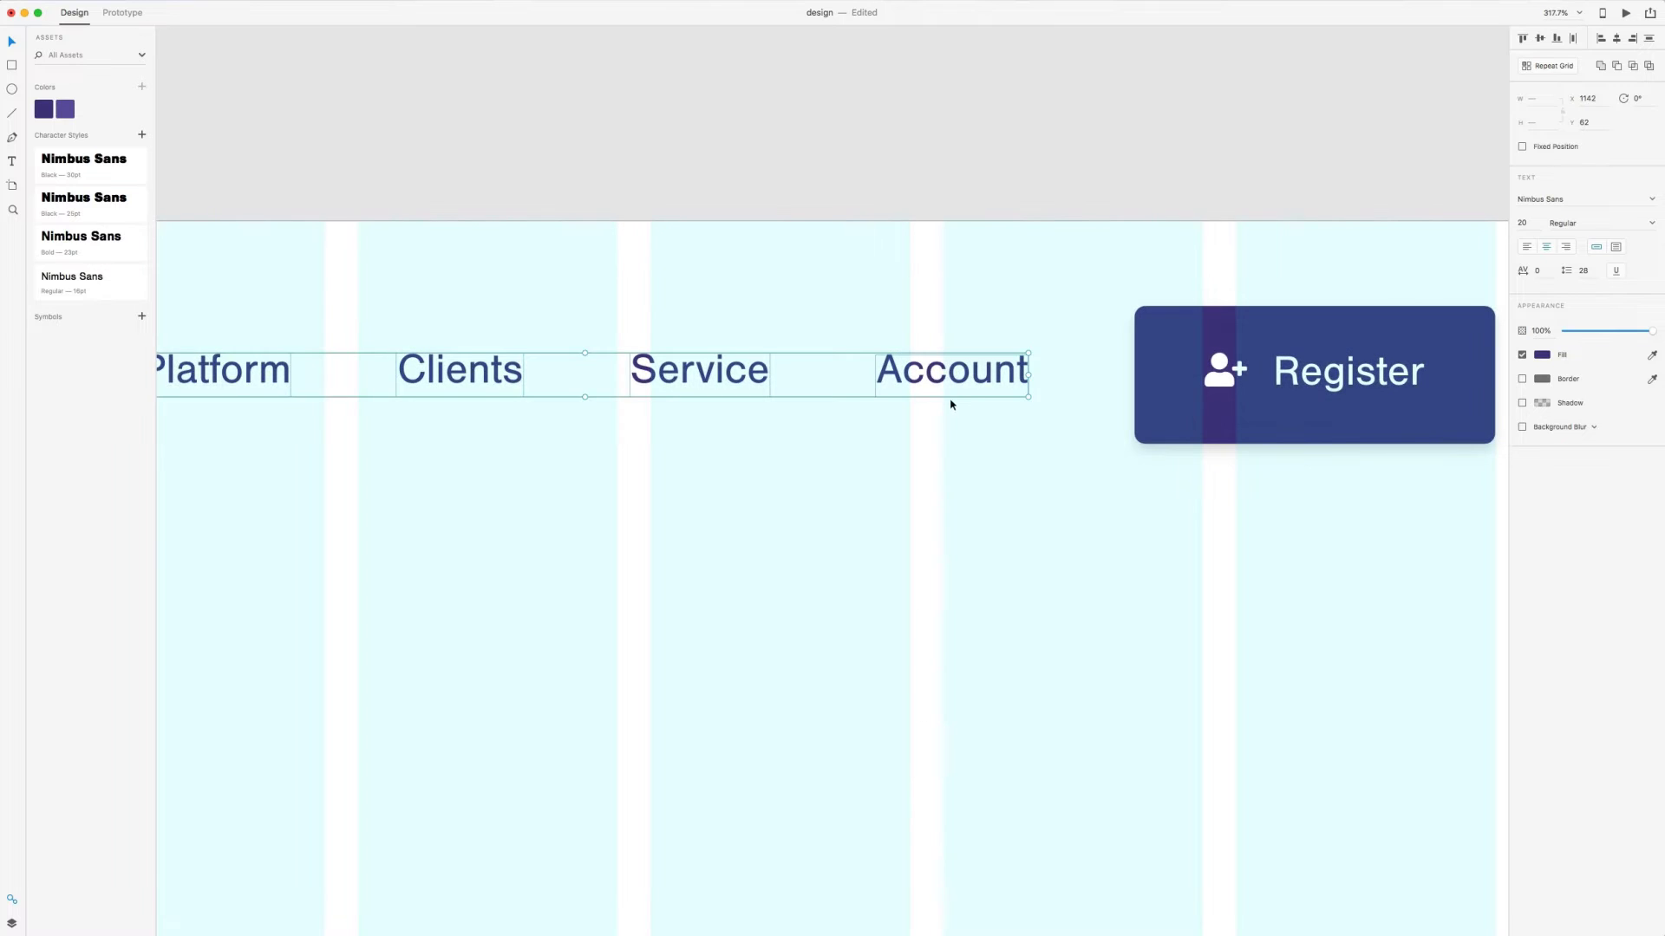
scroll(951, 404, "down", 5)
key("Down")
key("Down")
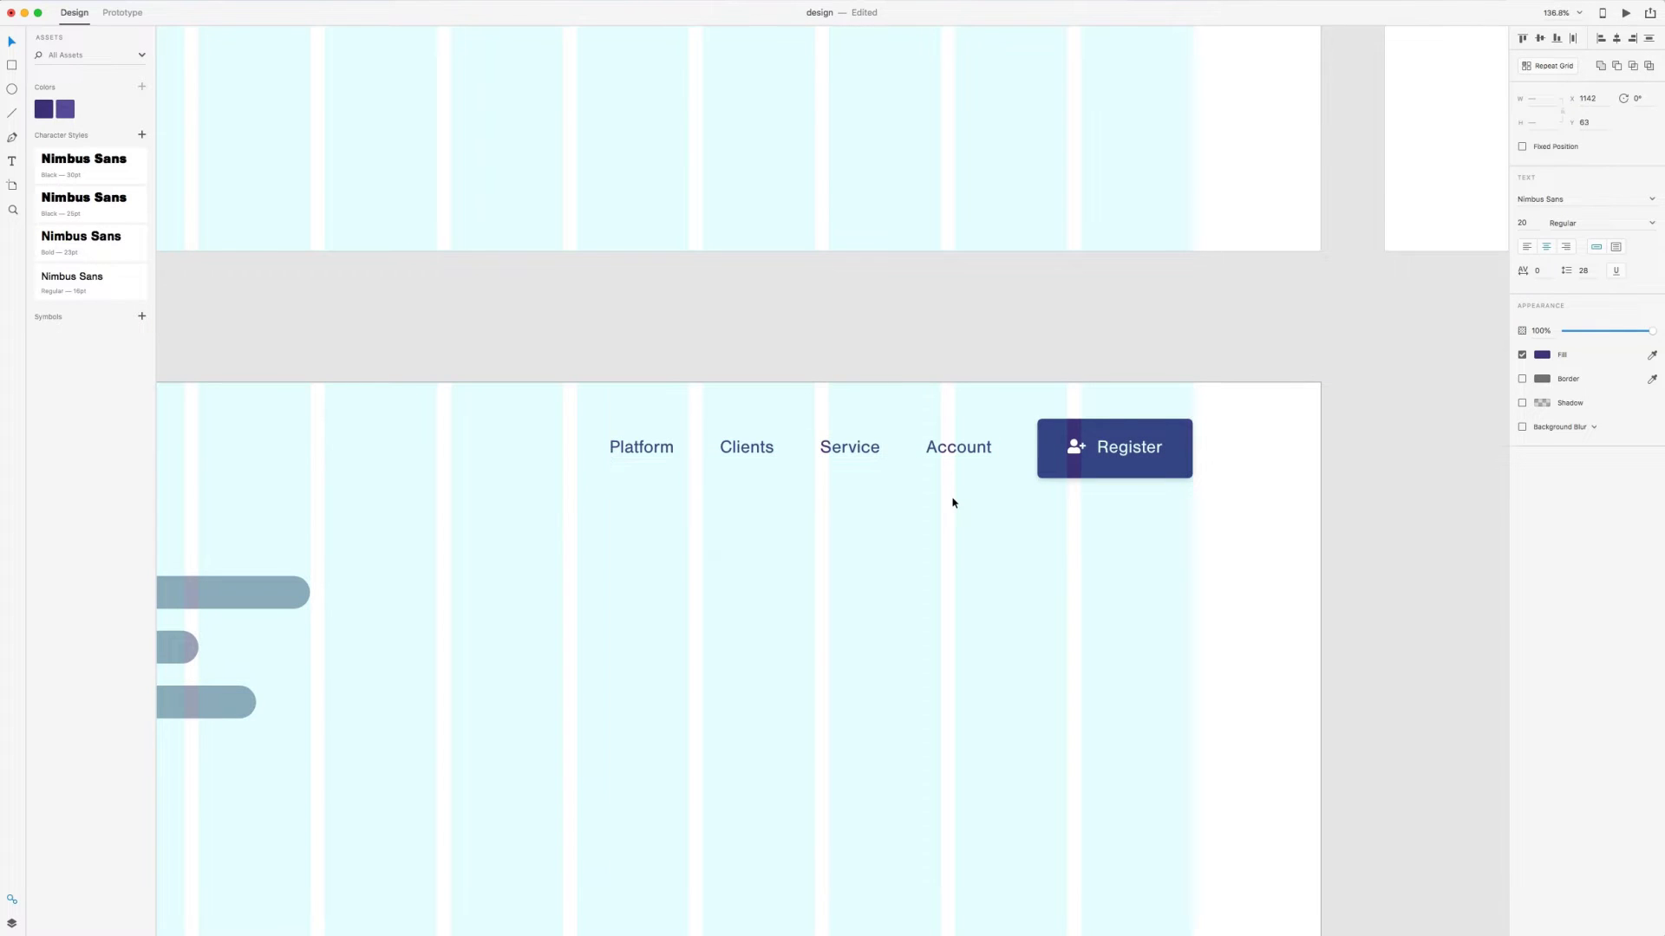
key("Down")
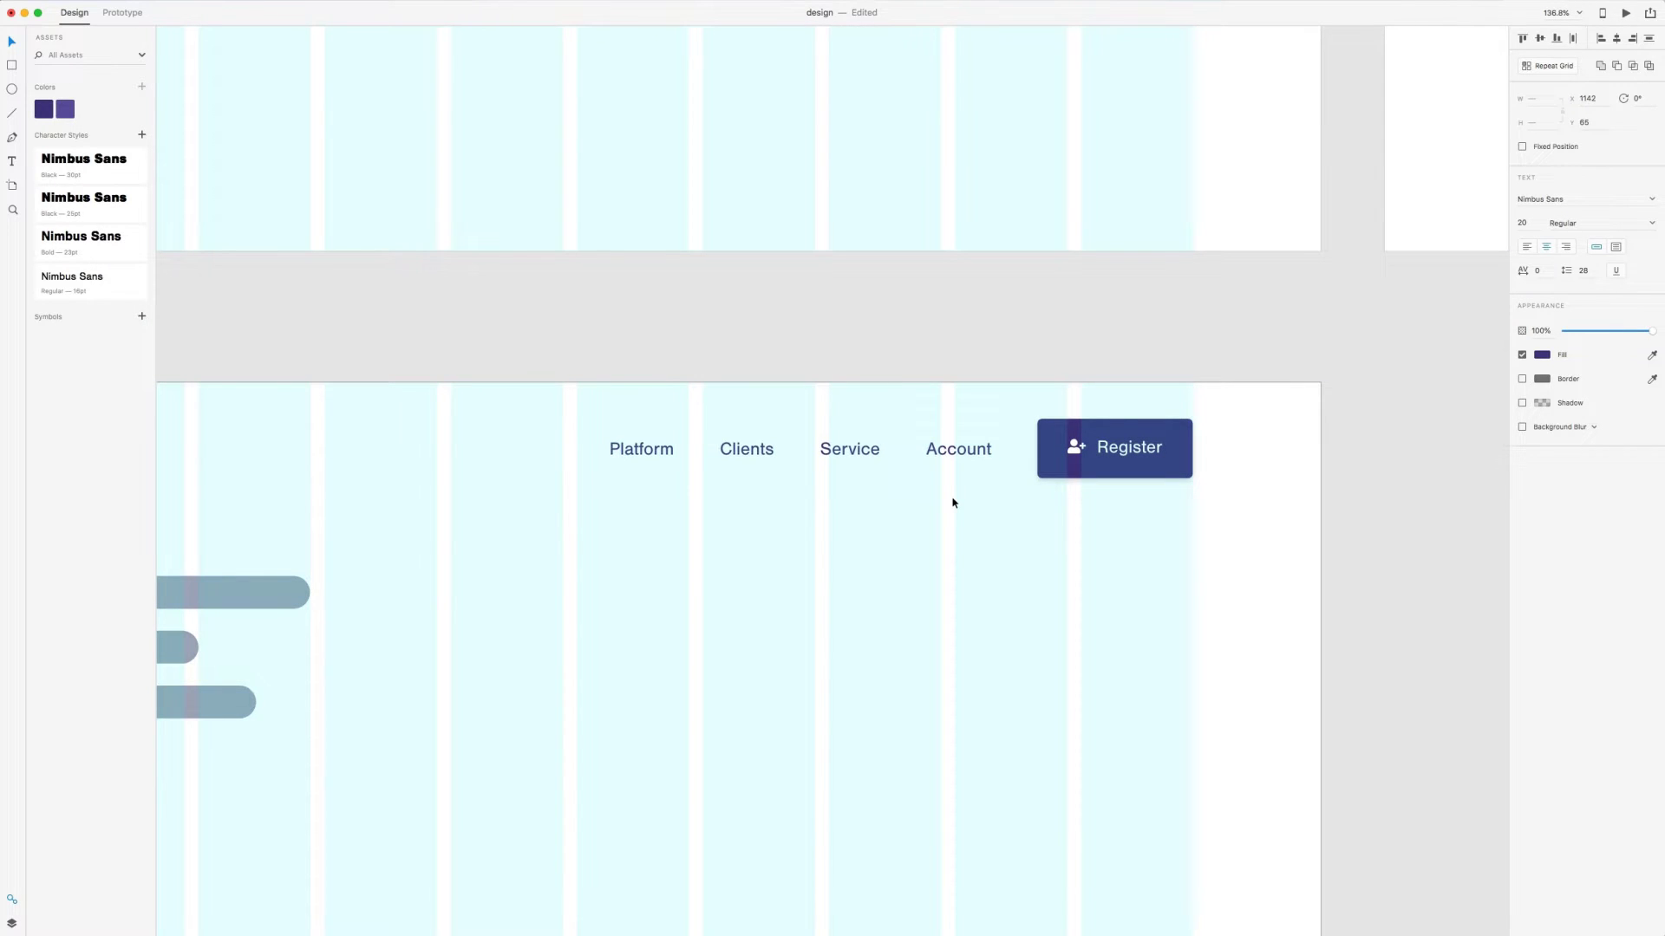
left_click(1133, 549)
Fill the four navigation links with black #000000 and save that black as a color in the assets
scroll(1021, 520, "down", 5)
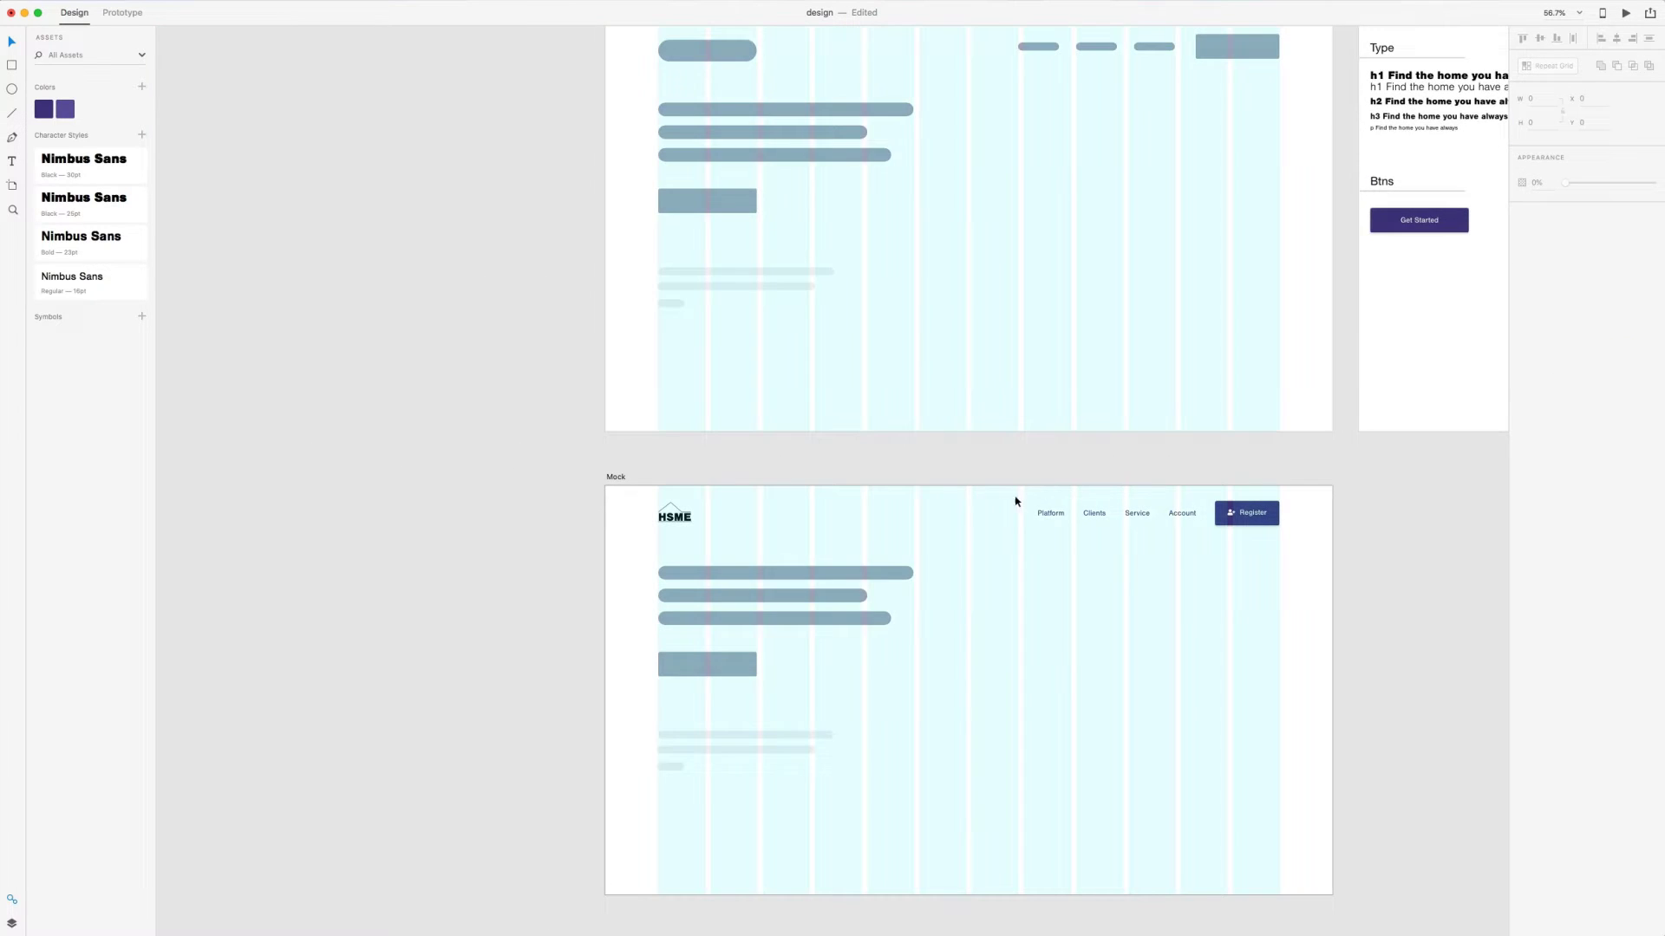
scroll(1016, 501, "up", 2)
left_click(1142, 390)
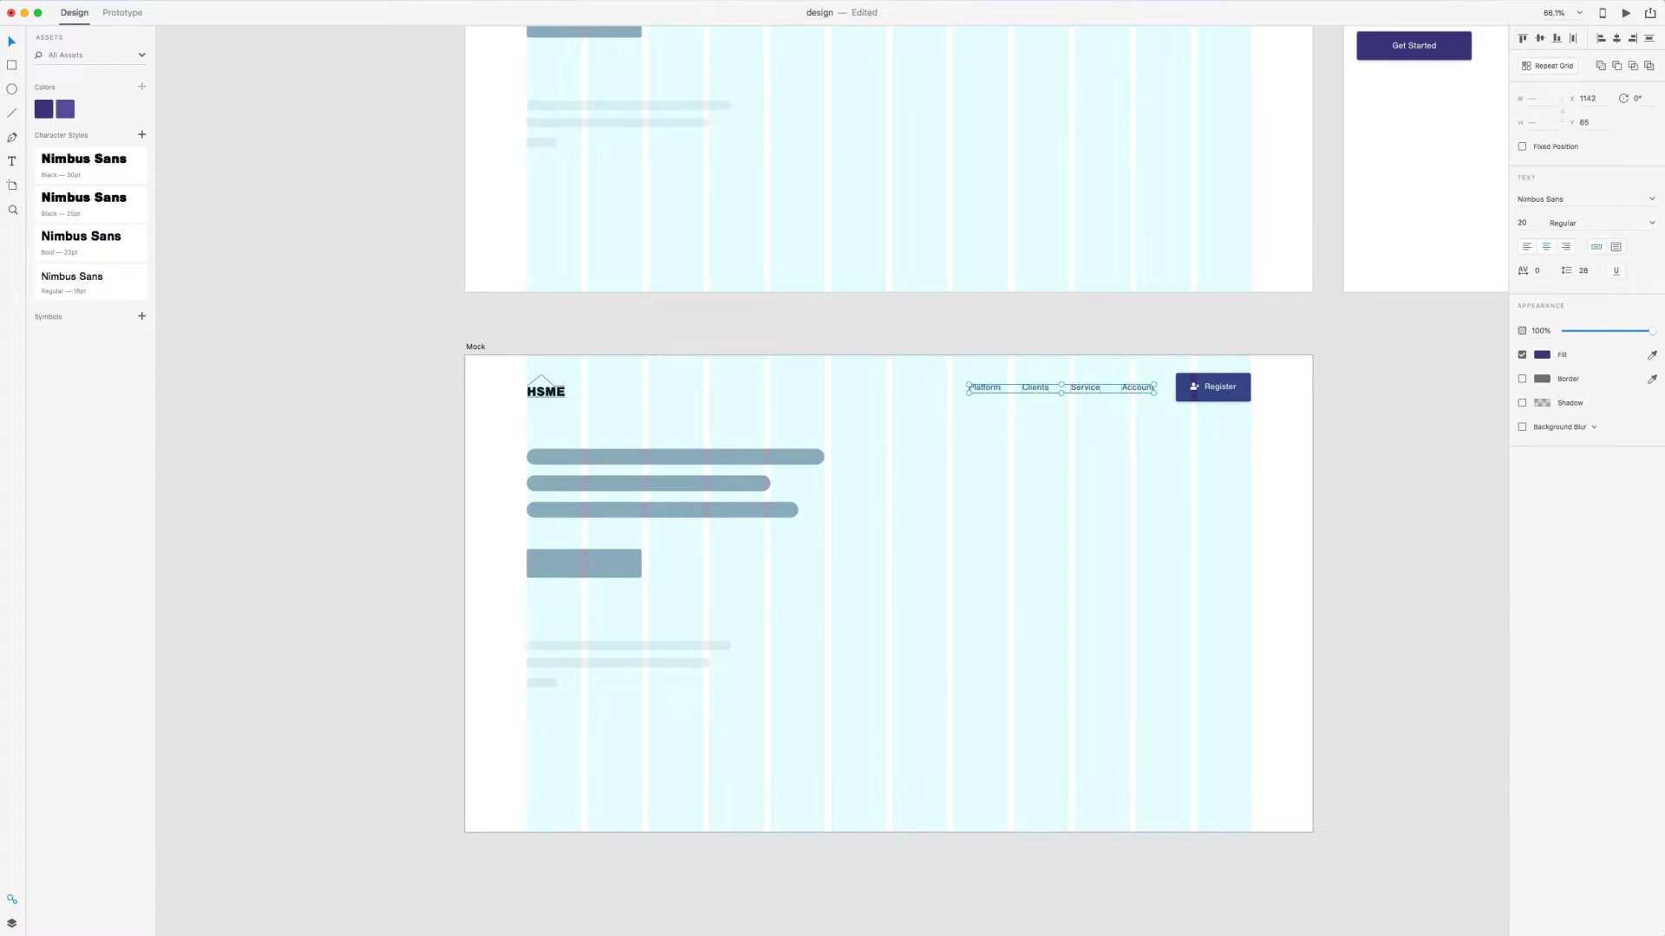
left_click(1541, 355)
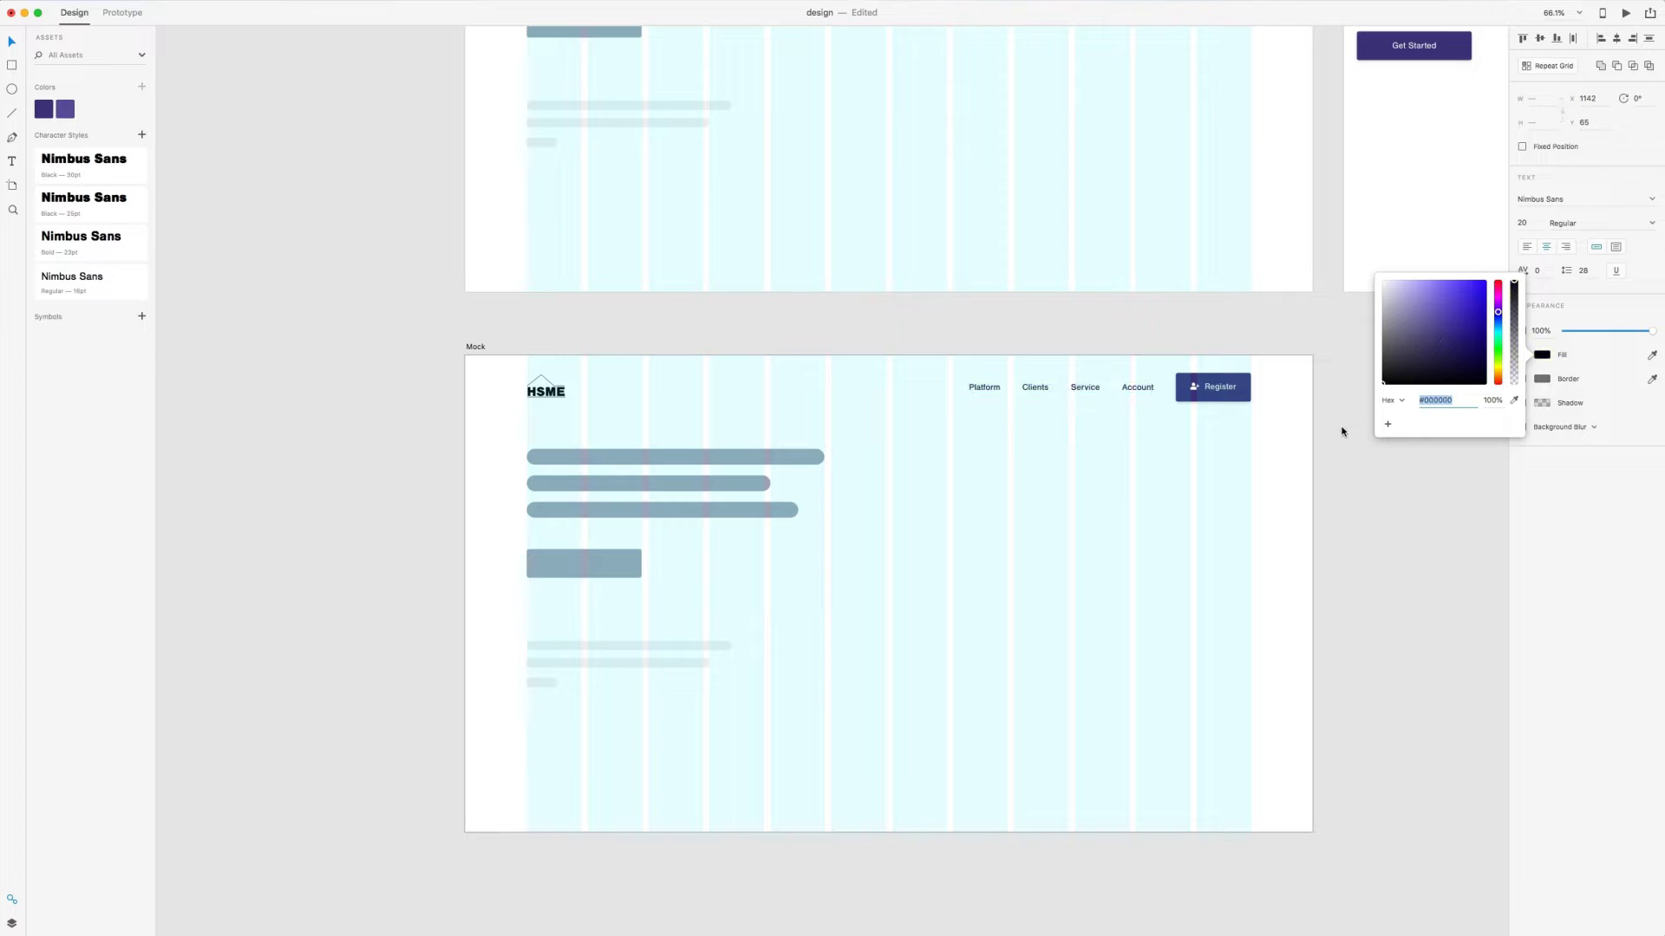
left_click(143, 87)
left_click(909, 513)
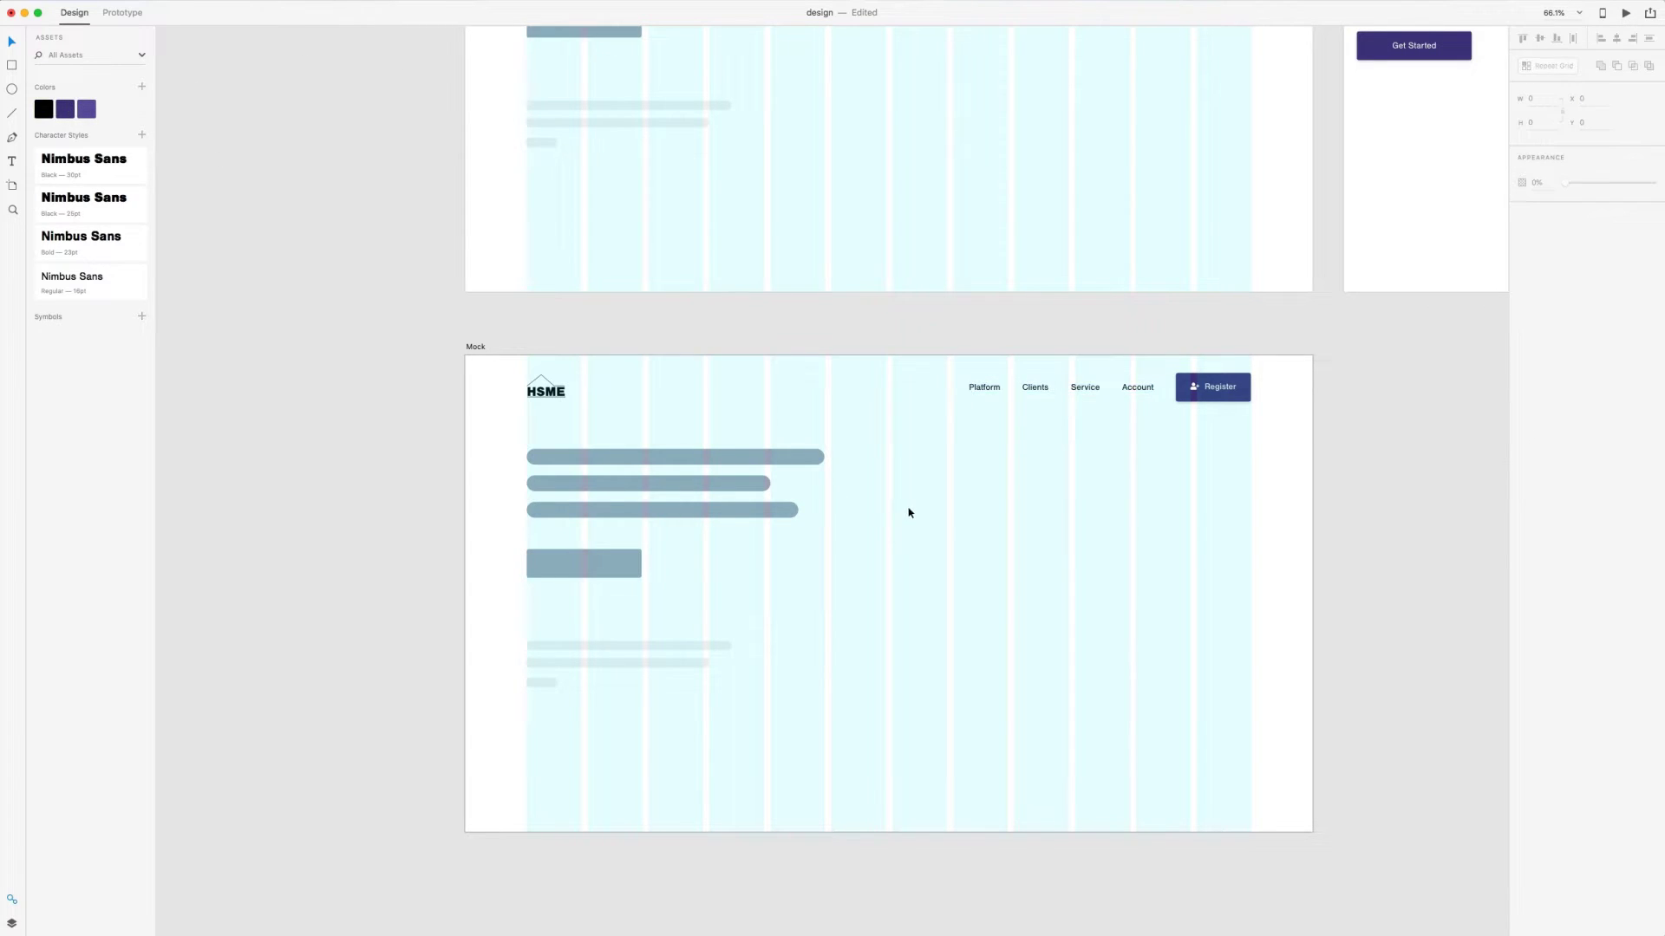
Delete the three headline placeholder bars from the Mock
left_click_drag(827, 537, 544, 438)
key("Delete")
Save the navigation links' text formatting as a character style in the assets
scroll(992, 412, "down", 1)
left_click(994, 414)
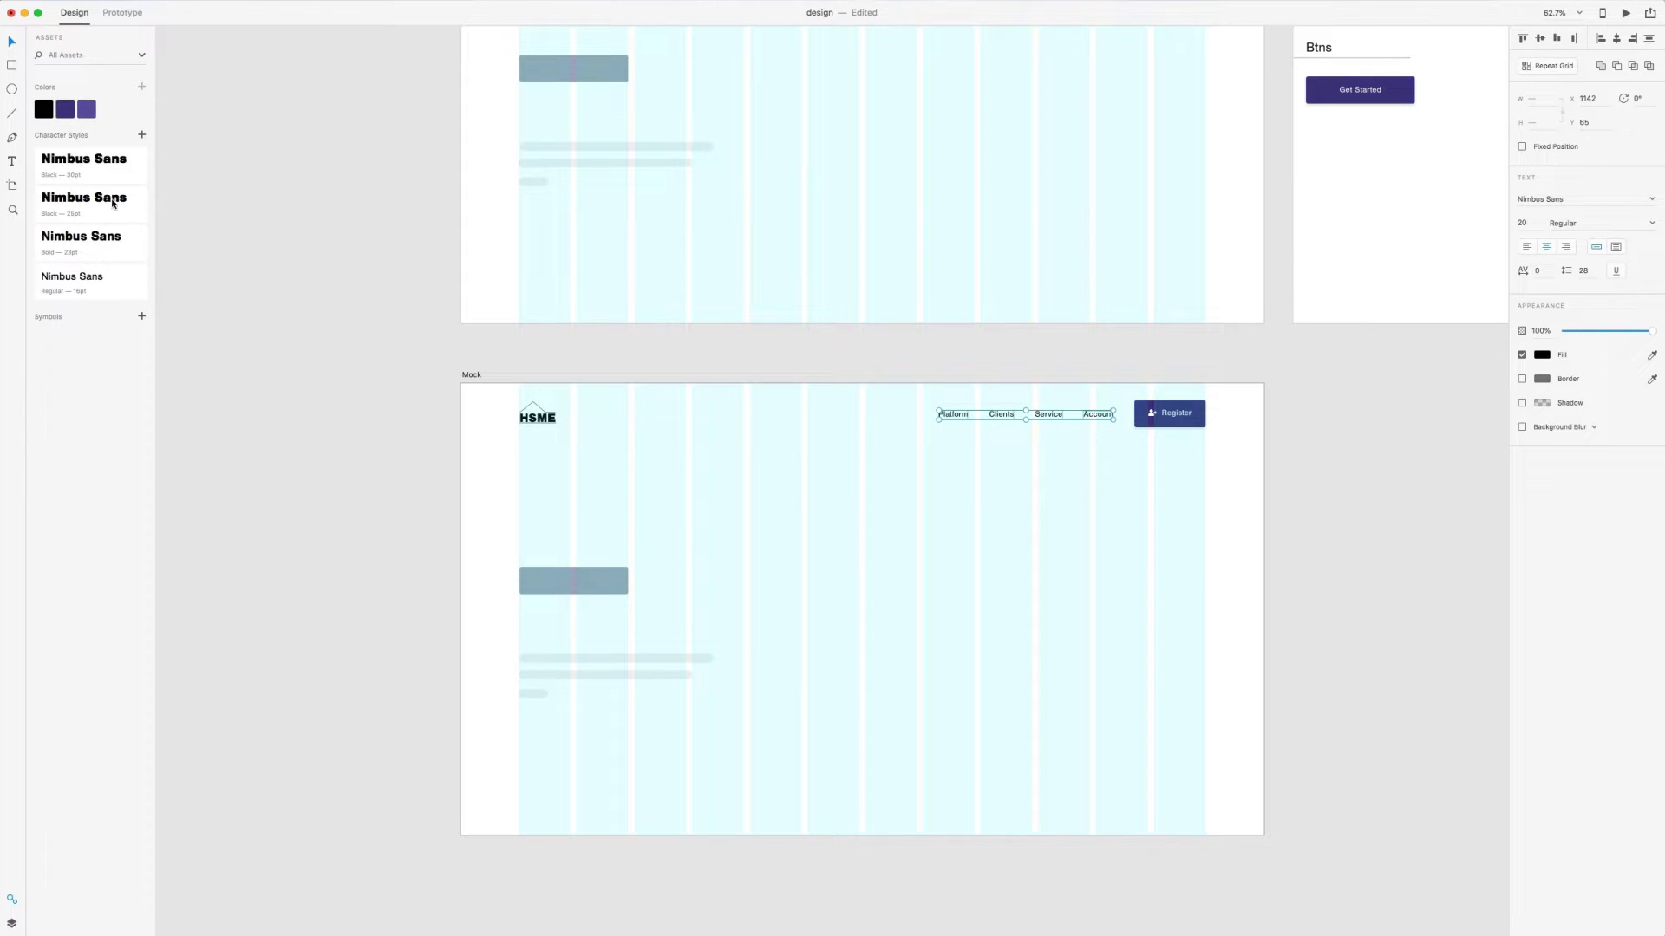
left_click(144, 136)
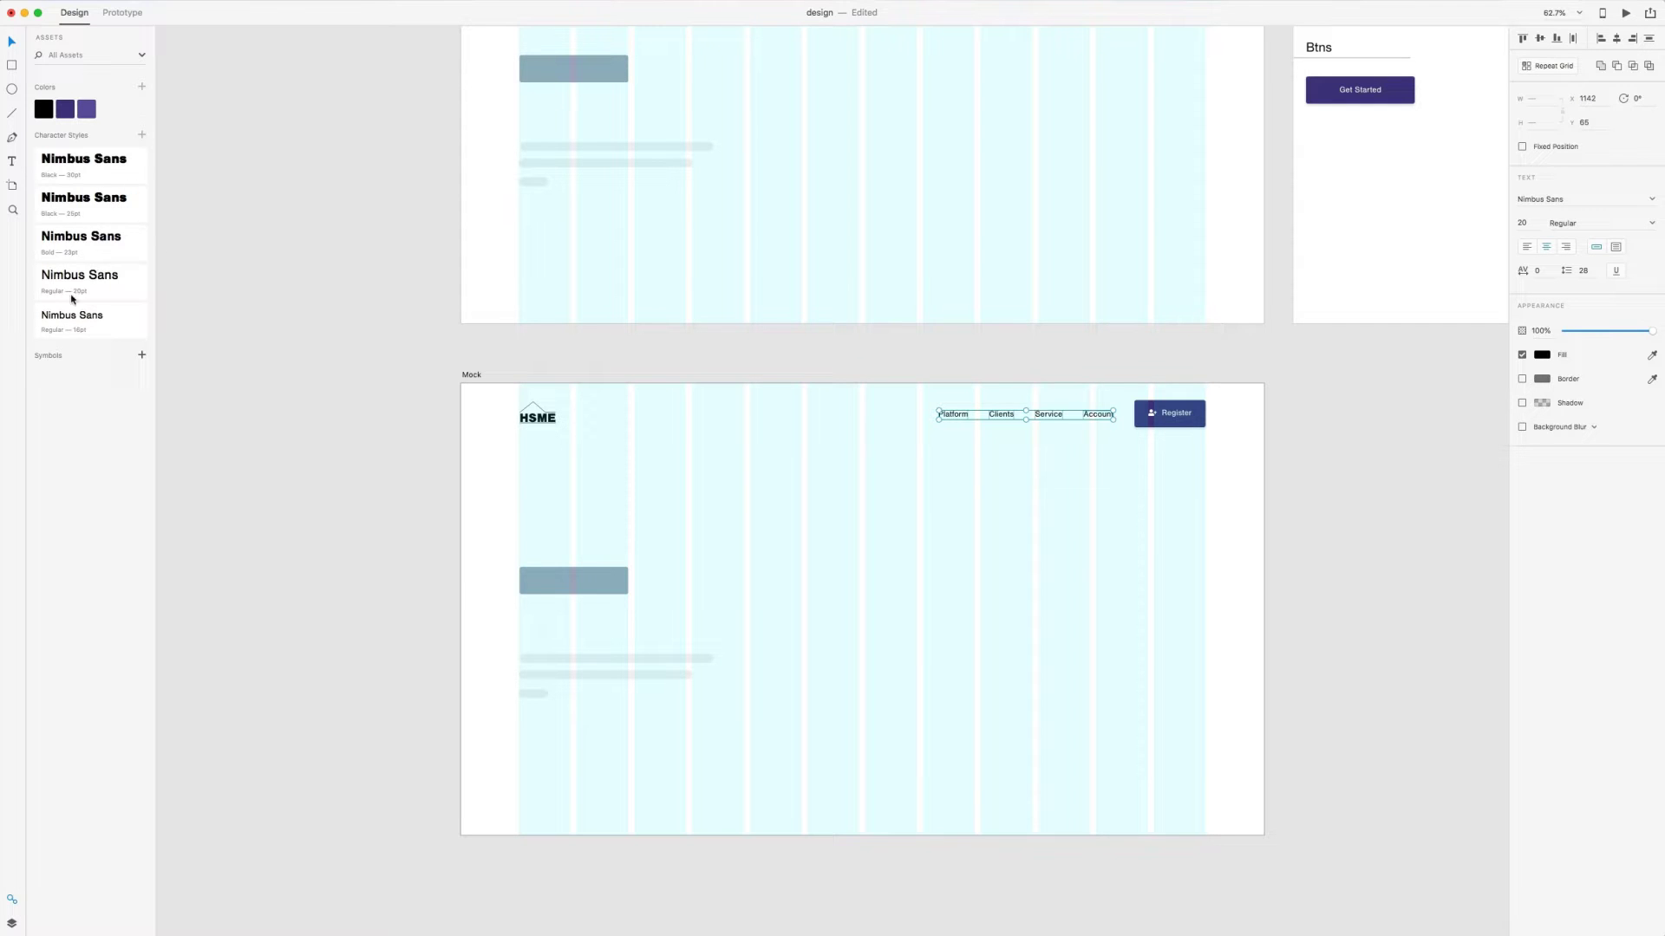
Place a copy of the Style Guide's p sample text directly below the original and open the copy's font size for editing
scroll(670, 239, "down", 5)
scroll(952, 170, "up", 2)
scroll(951, 170, "right", 2)
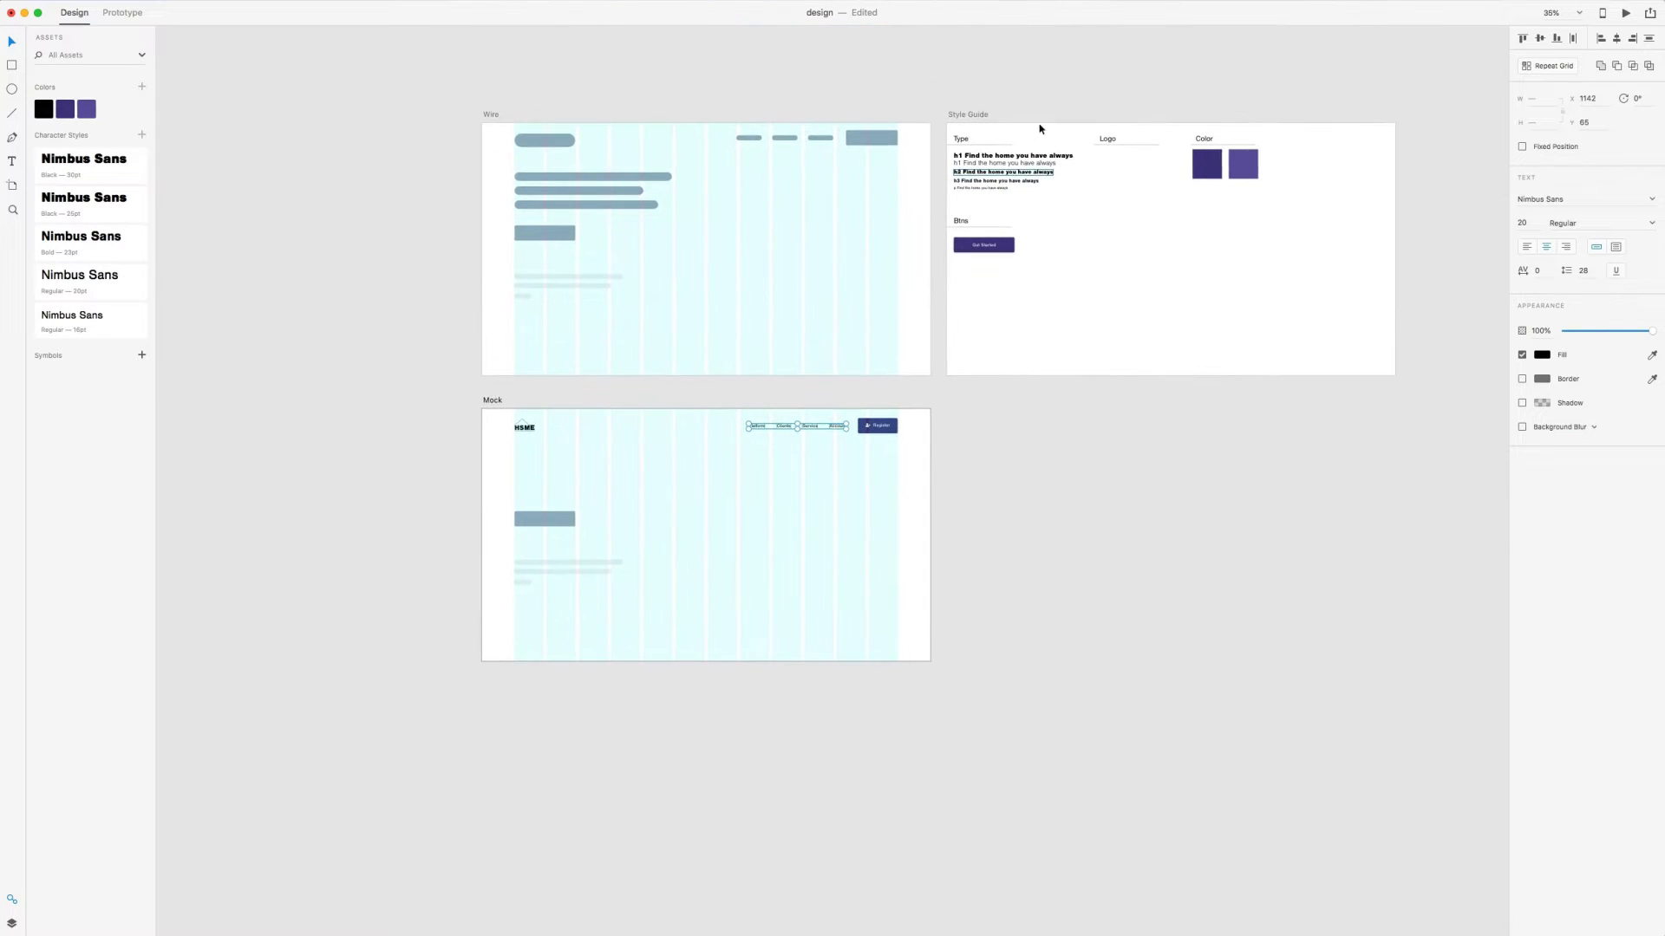
scroll(1075, 143, "up", 5)
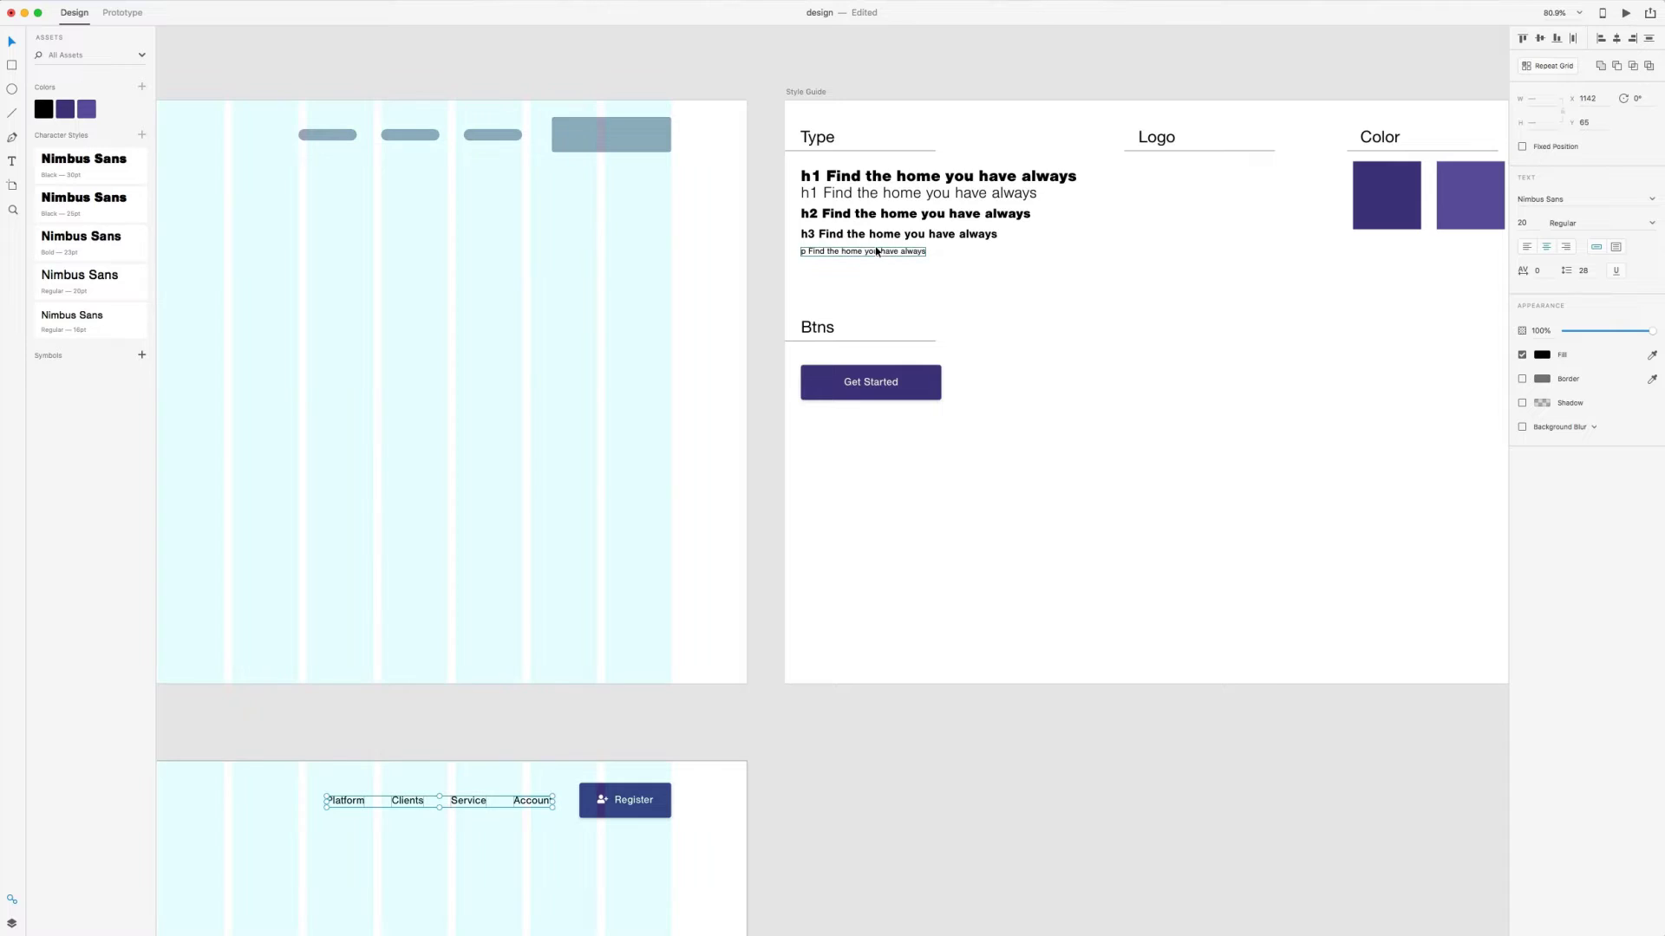
left_click(876, 253)
left_click_drag(876, 264, 876, 268)
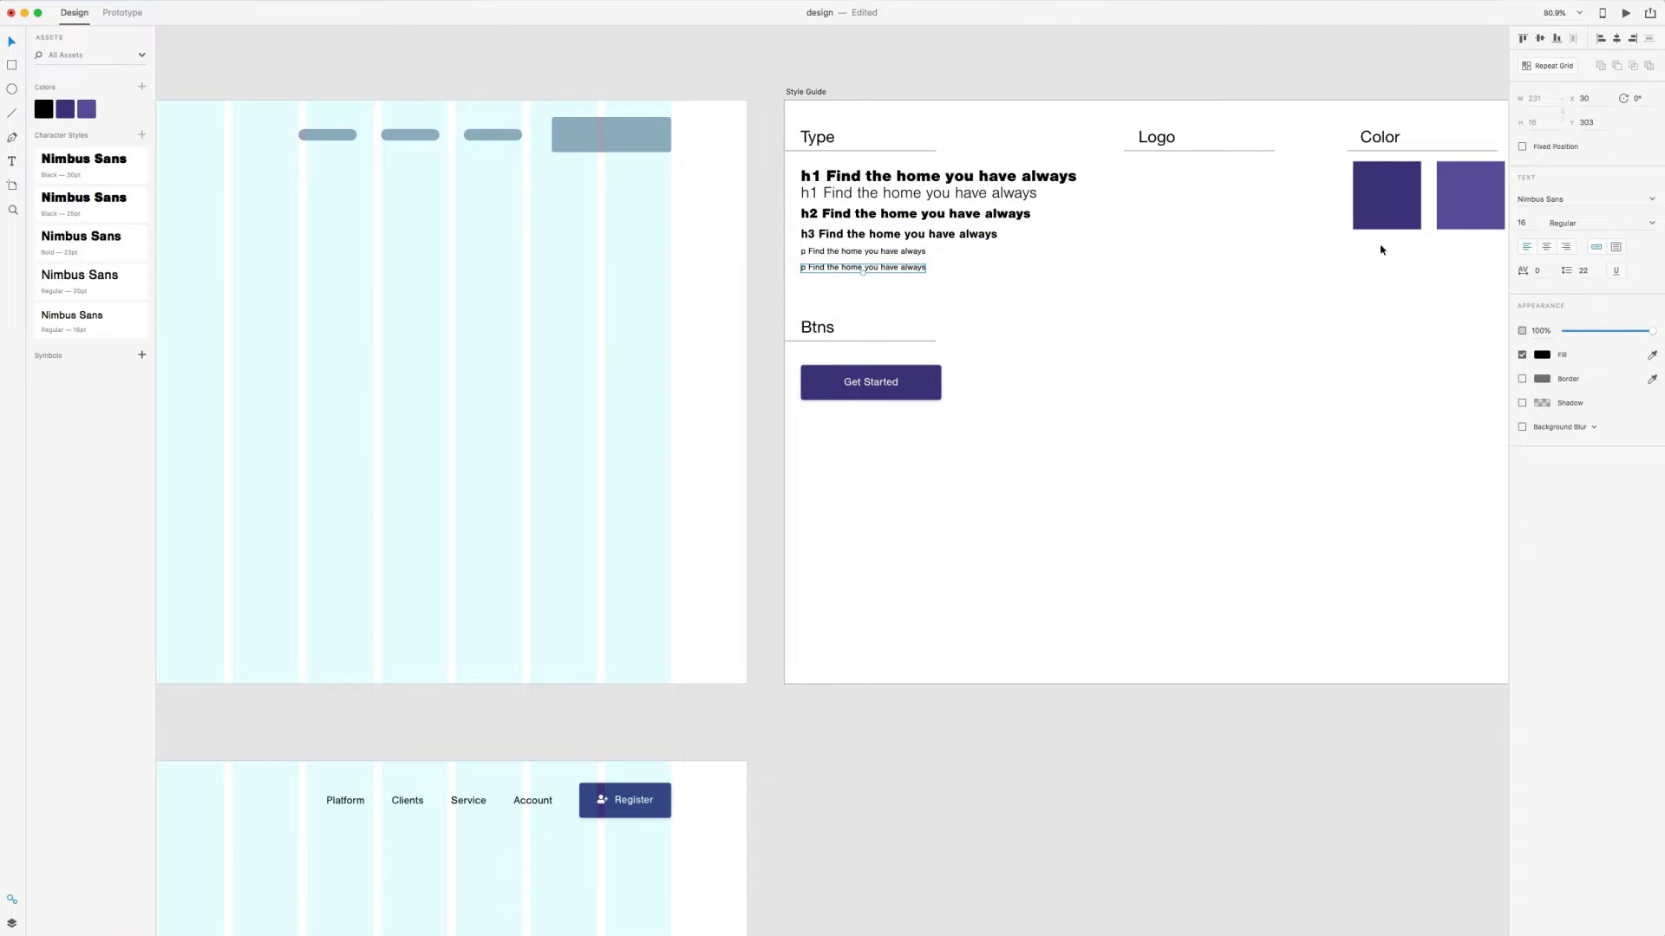
left_click(1515, 226)
key("Tab")
left_click(1539, 222)
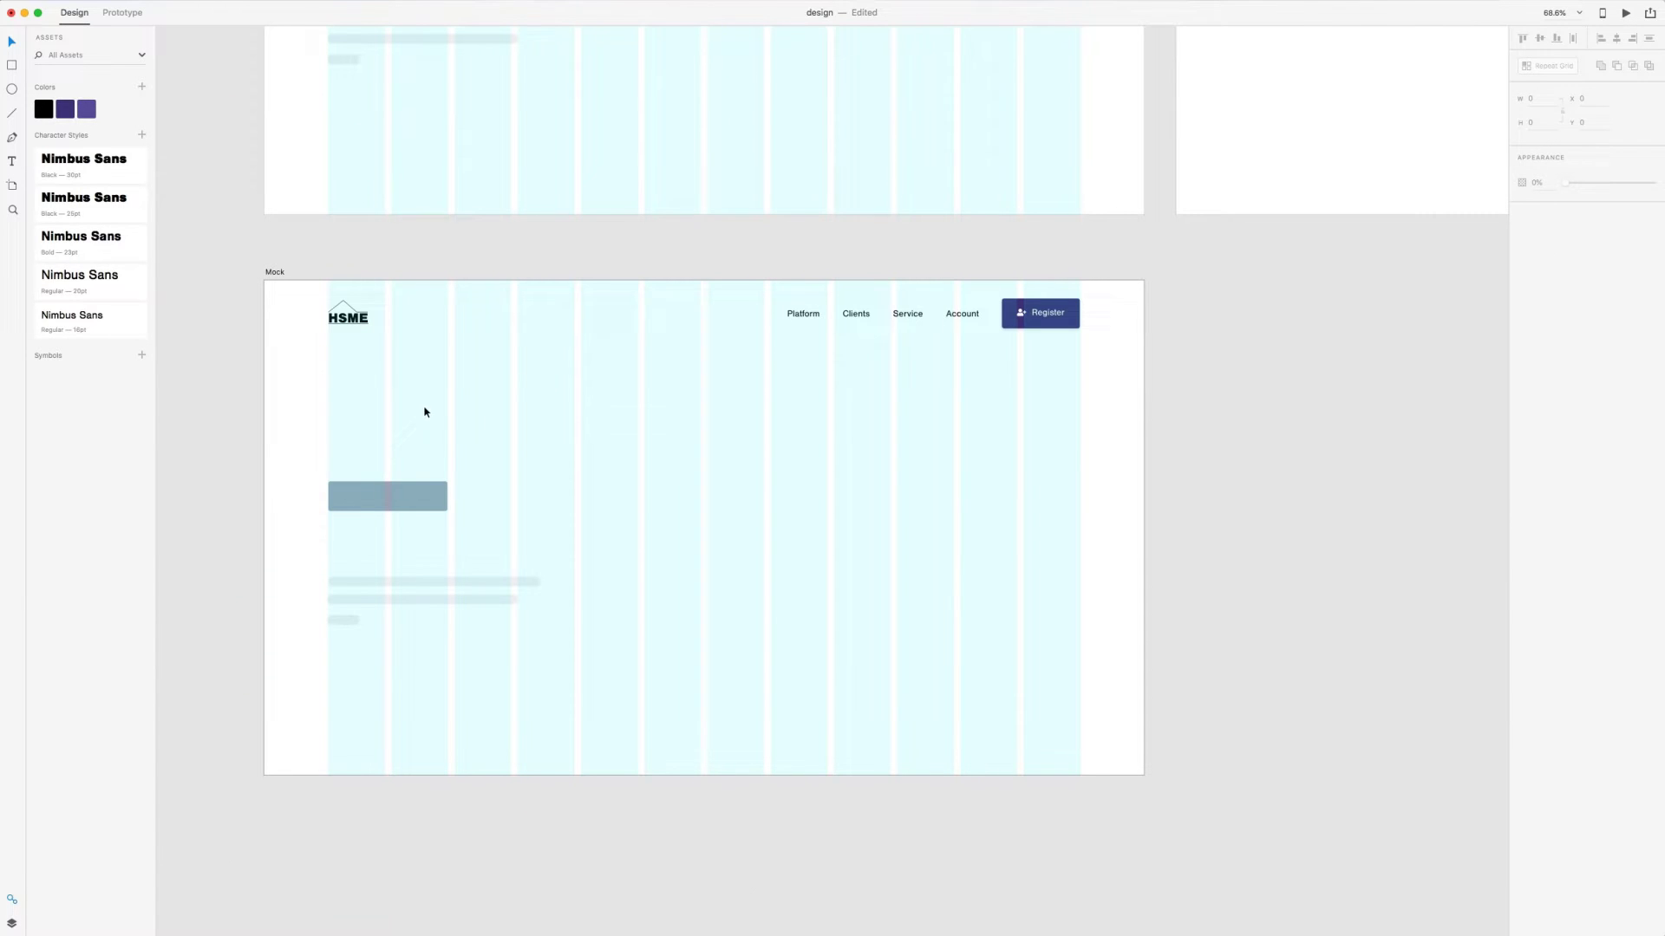
Add the dummy text "akdfjad;sfjakfjds;k" below the Mock's logo and apply the saved Black 30pt character style to it
key("t")
left_click(347, 375)
type("akdfjad;sfjakfjds;k")
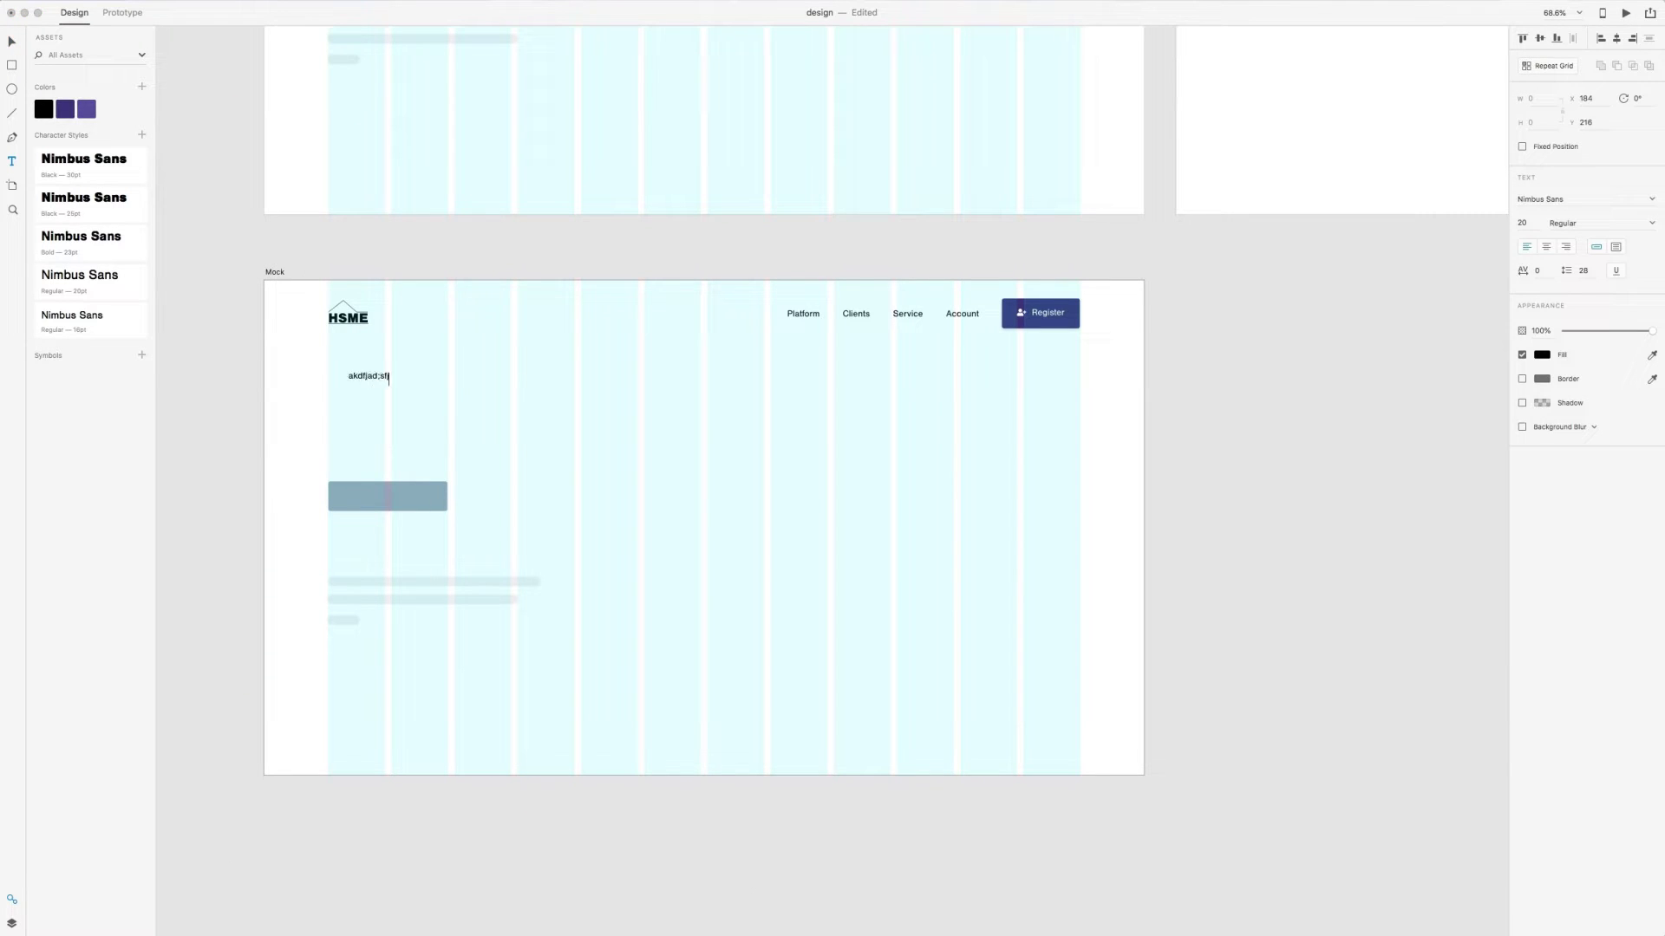
key("Escape")
left_click(117, 163)
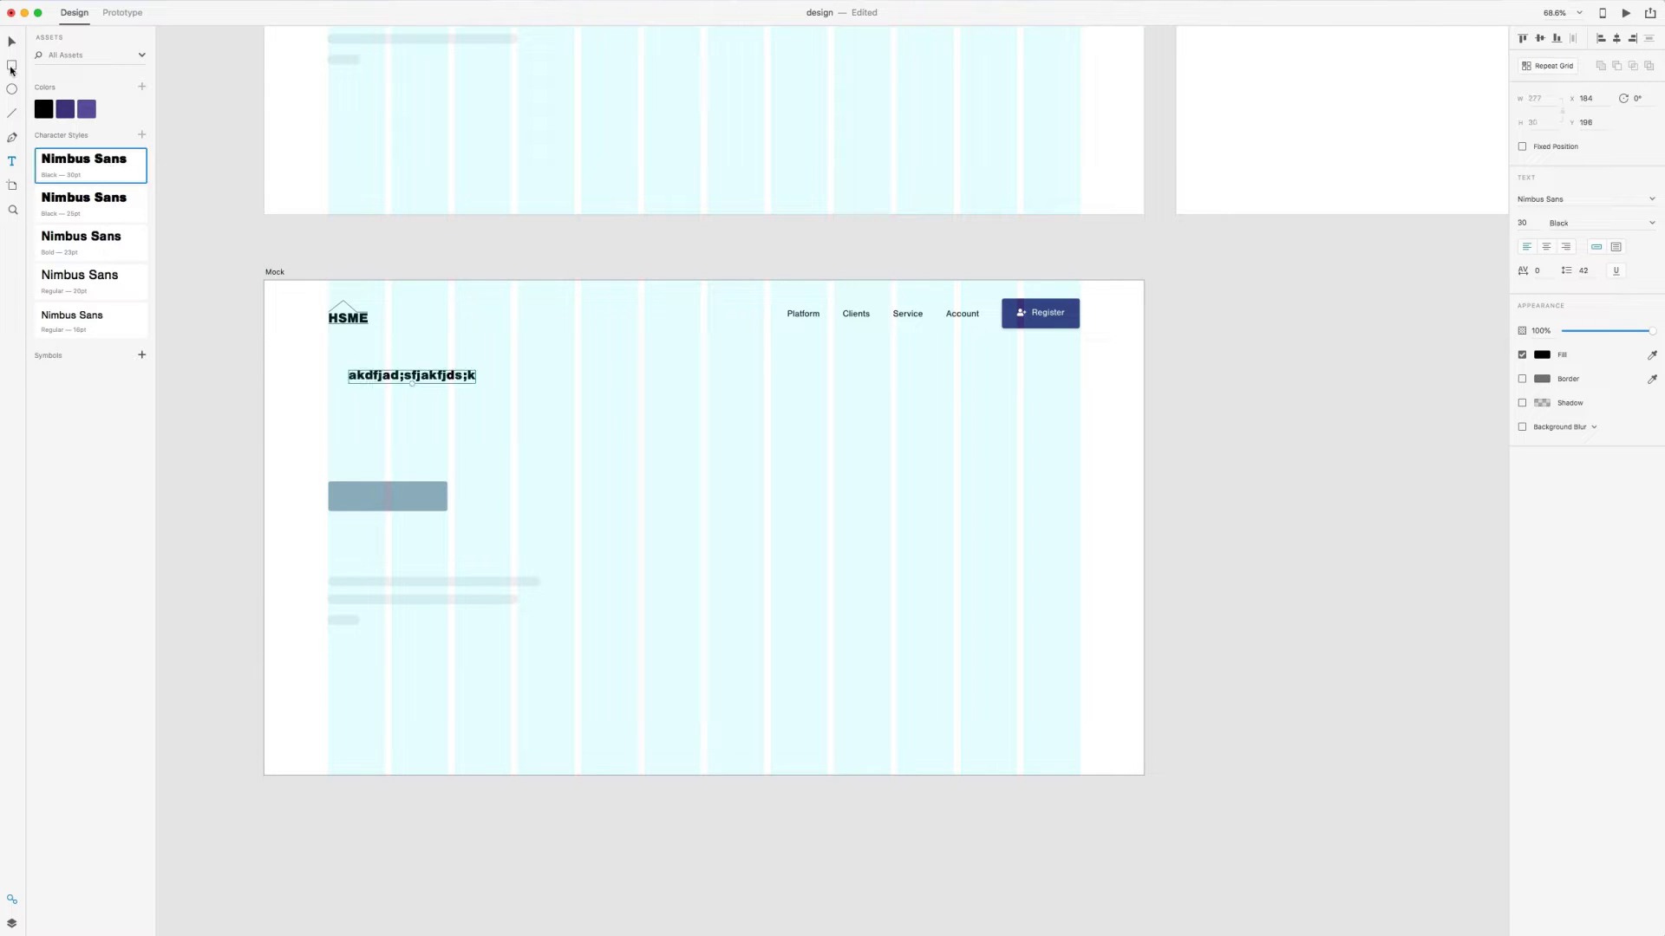
Move the dummy headline to the first grid column's left edge at X 140, Y 208
left_click(11, 41)
scroll(614, 409, "down", 2)
left_click(437, 390)
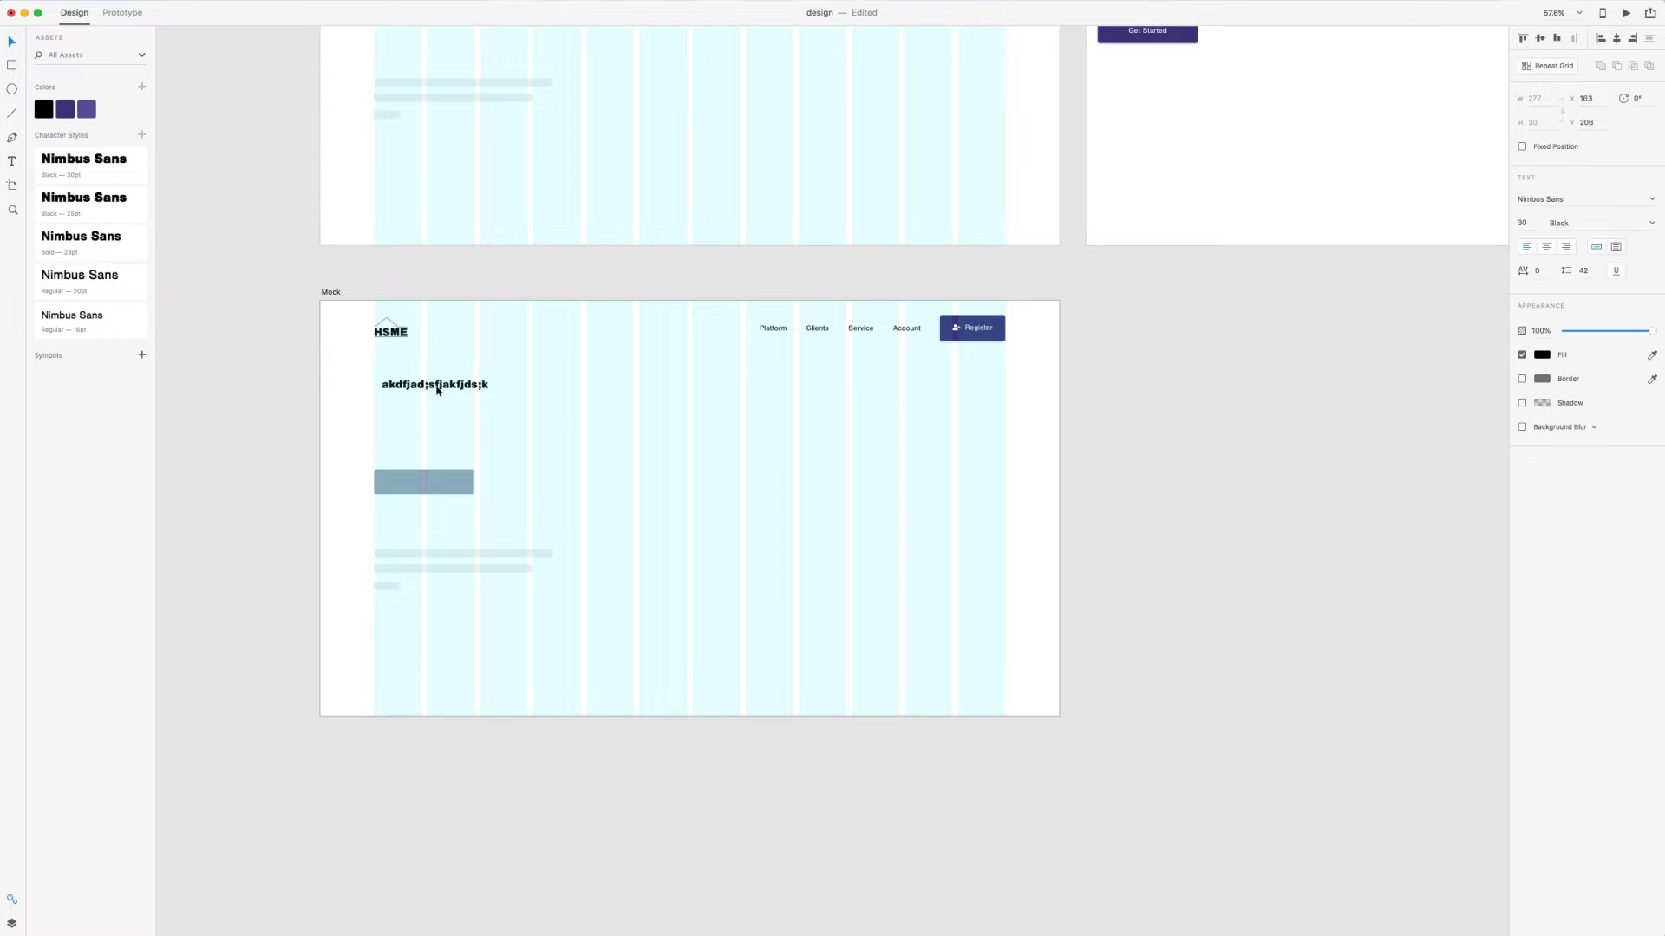
left_click_drag(437, 390, 433, 390)
Replace the dummy headline text with "Pick the right house for you and your family"
double_click(440, 383)
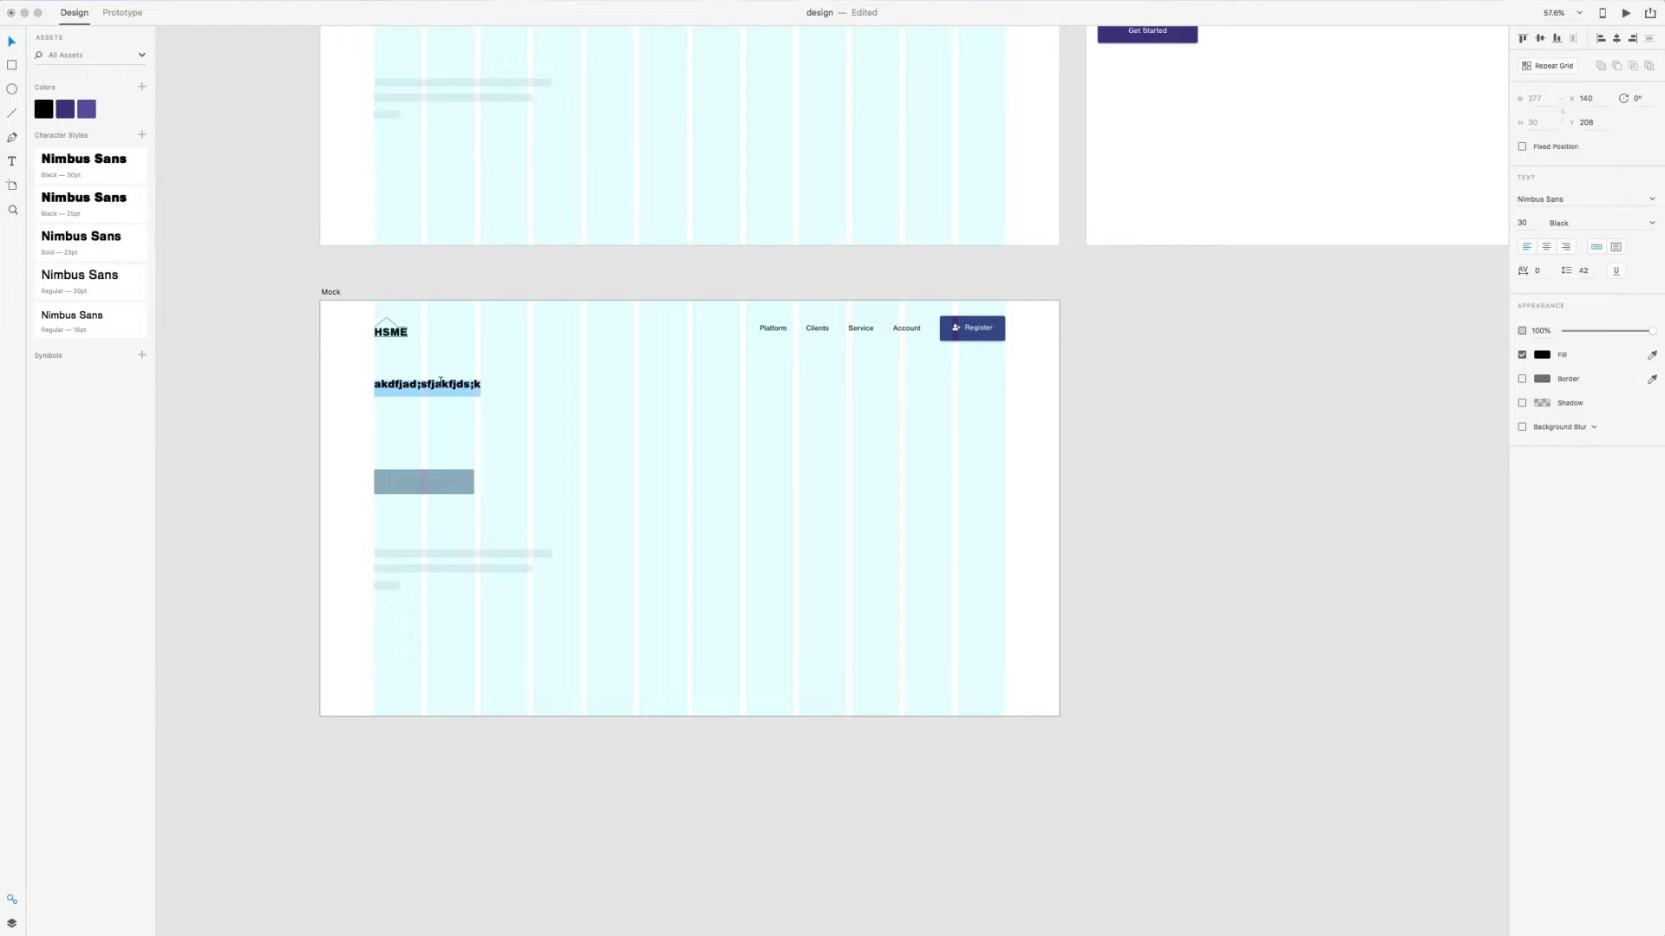
type("Pci")
key("BackSpace")
key("BackSpace")
type("ick ")
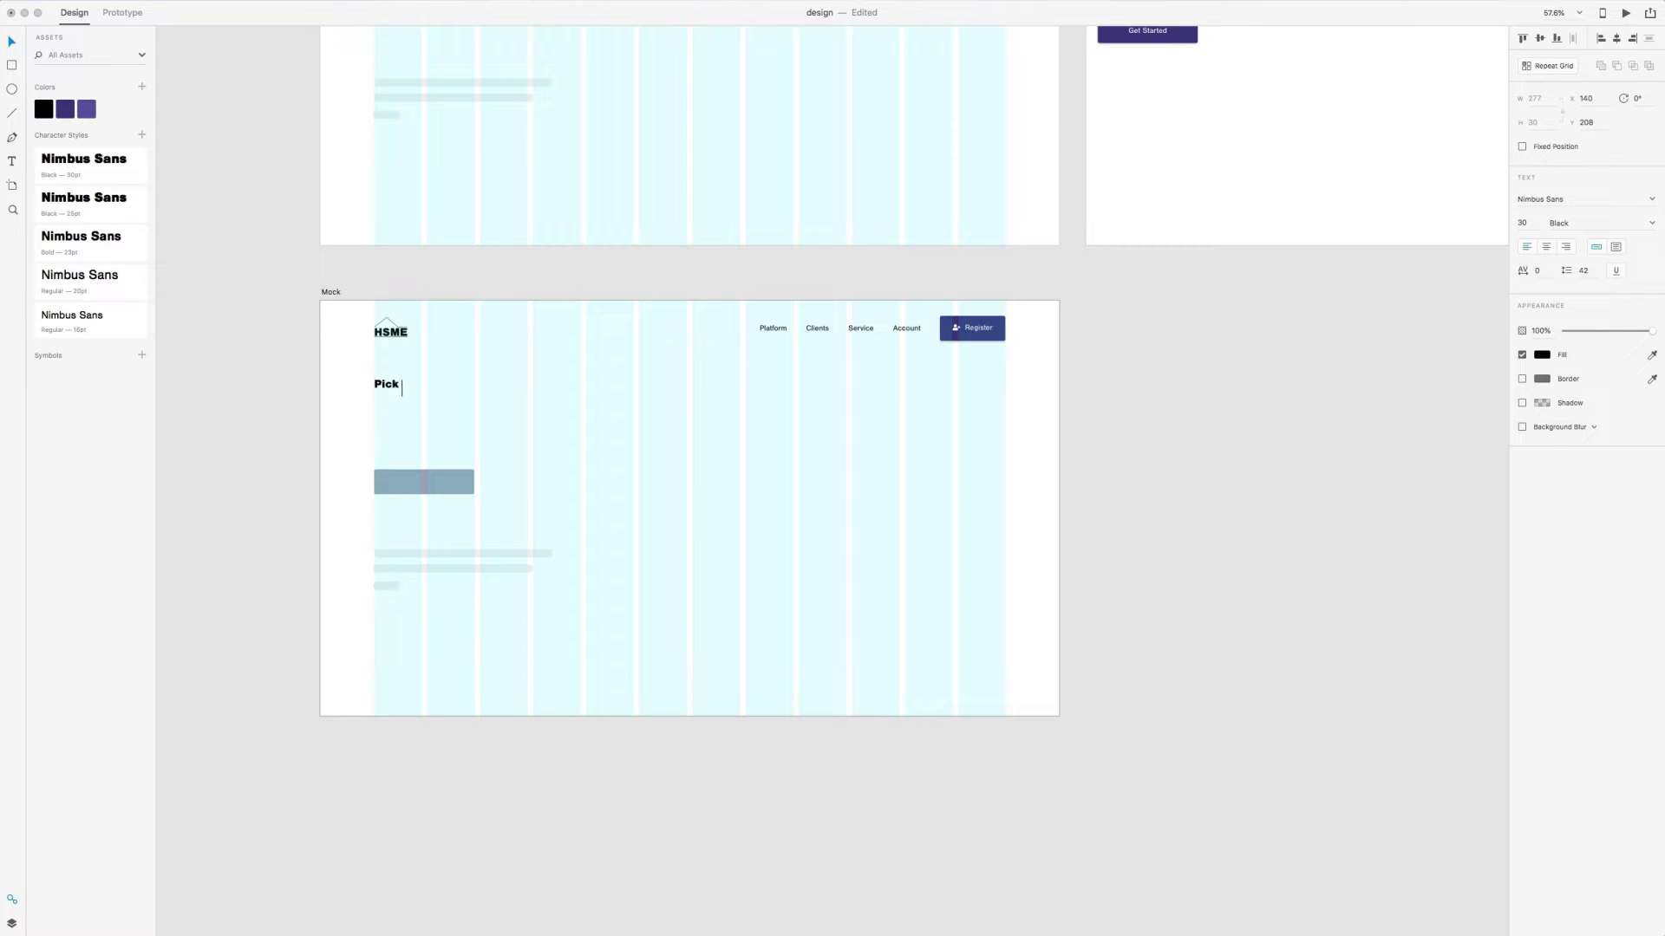
type("the right house for you and your family")
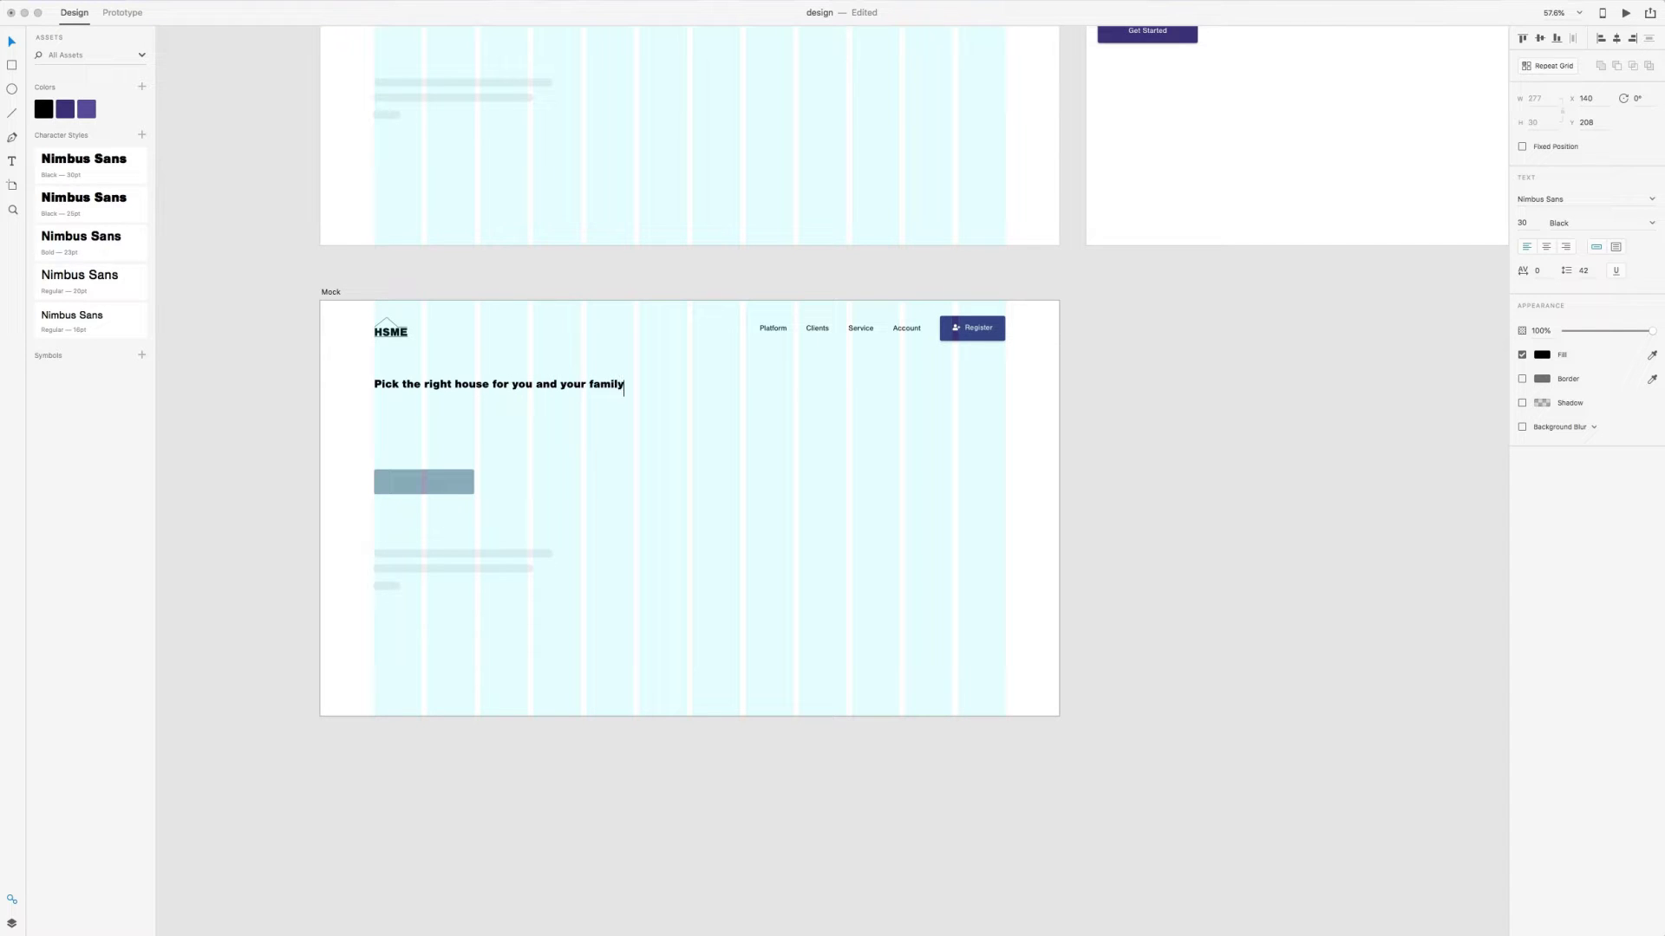
Edit the headline's saved character style and set its font size to 50
scroll(483, 460, "up", 2)
scroll(483, 460, "left", 2)
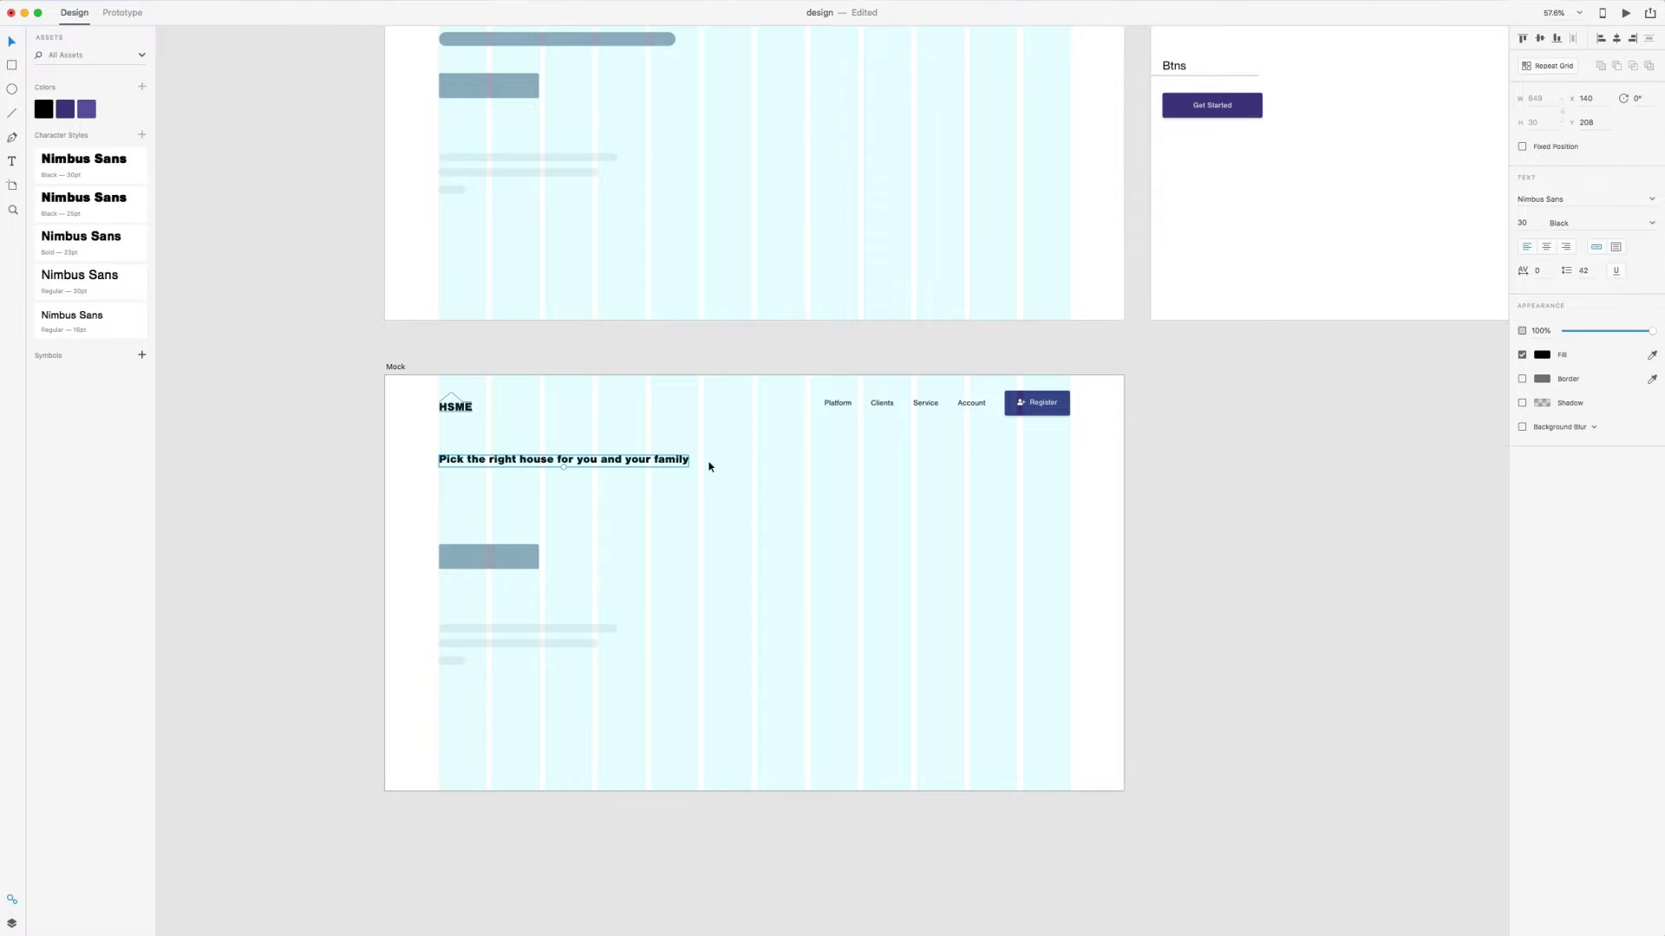
right_click(70, 168)
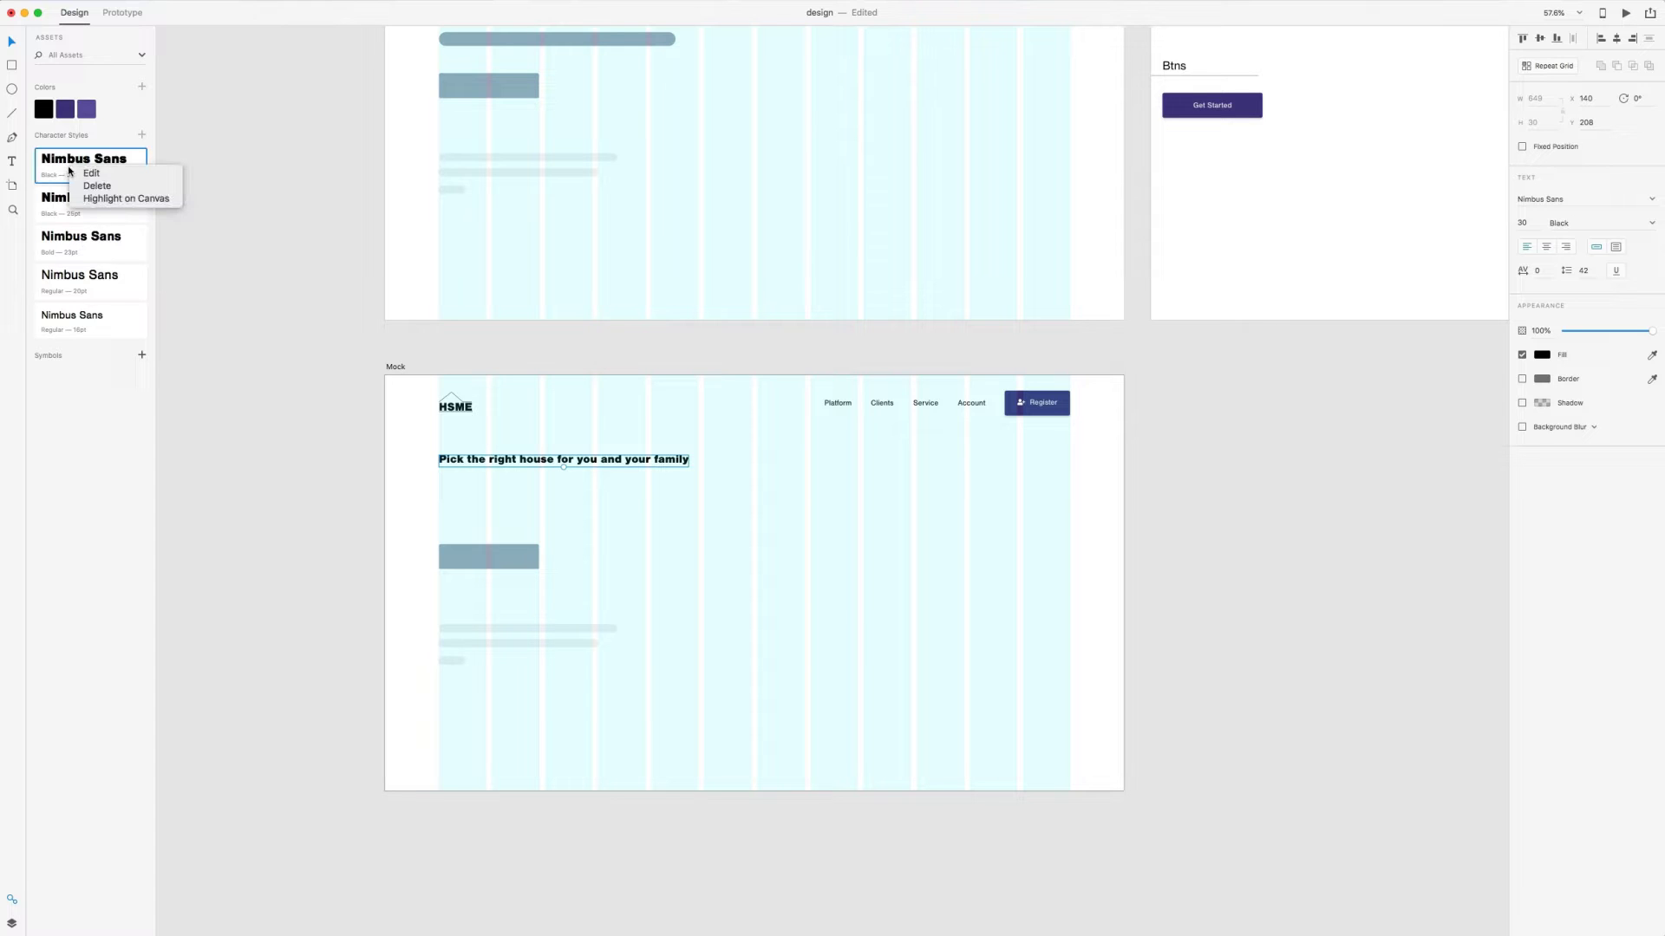
left_click(95, 174)
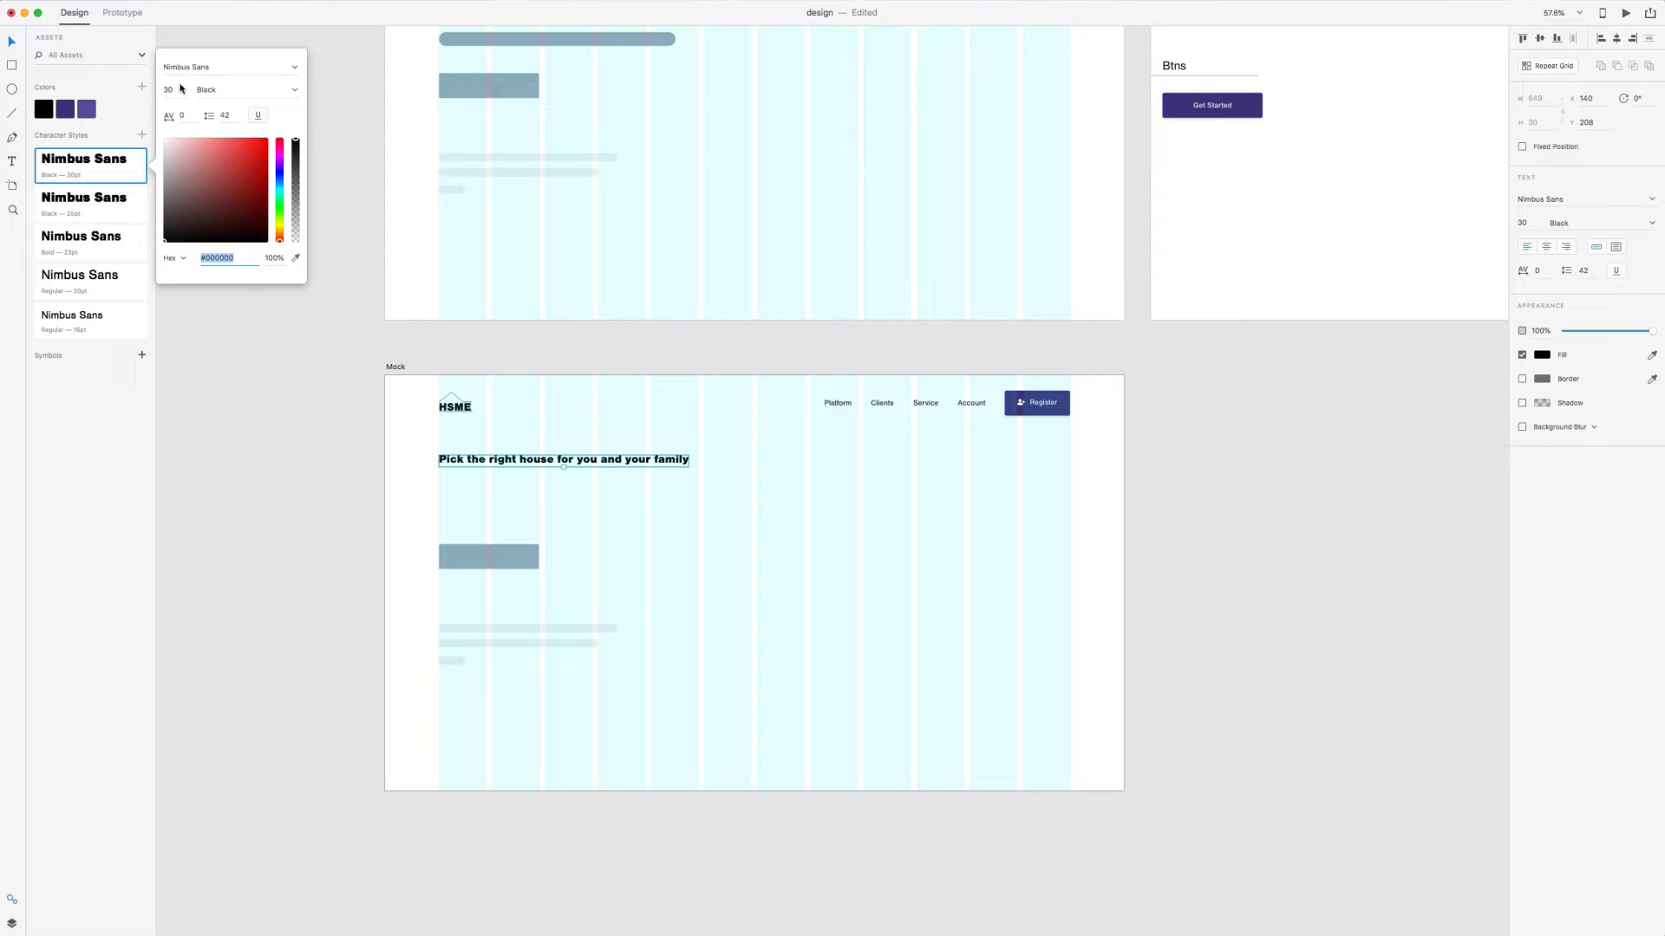
key("Tab")
type("50")
key("Return")
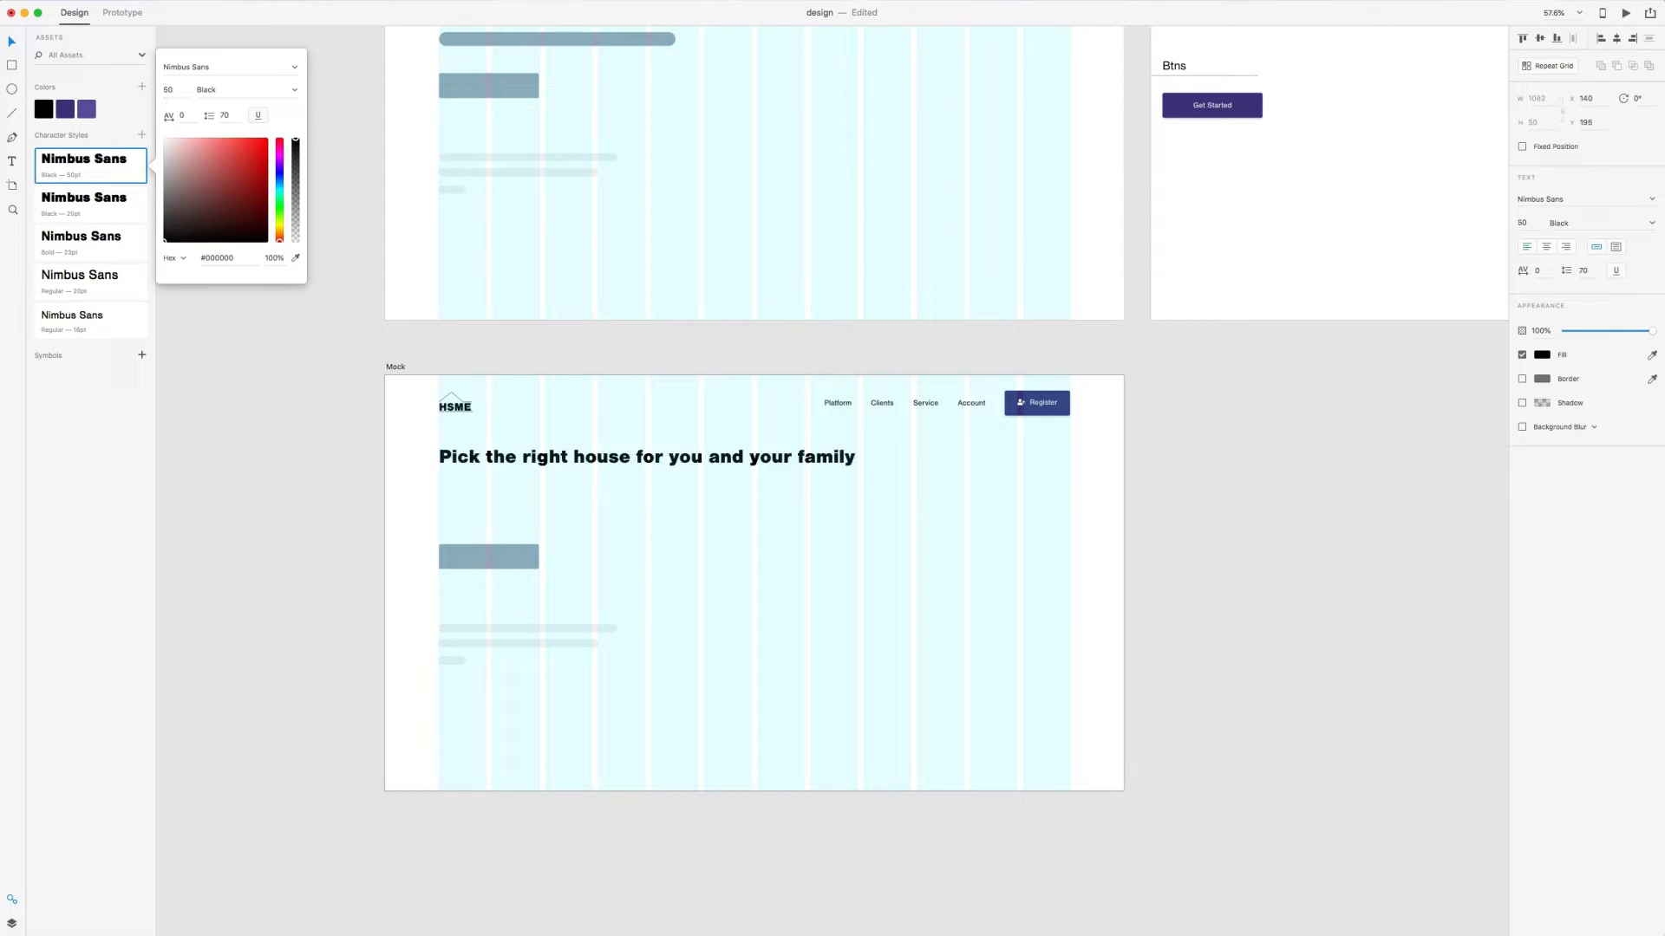
Close the character style editing and add a period to the end of the headline
key("Escape")
key("Return")
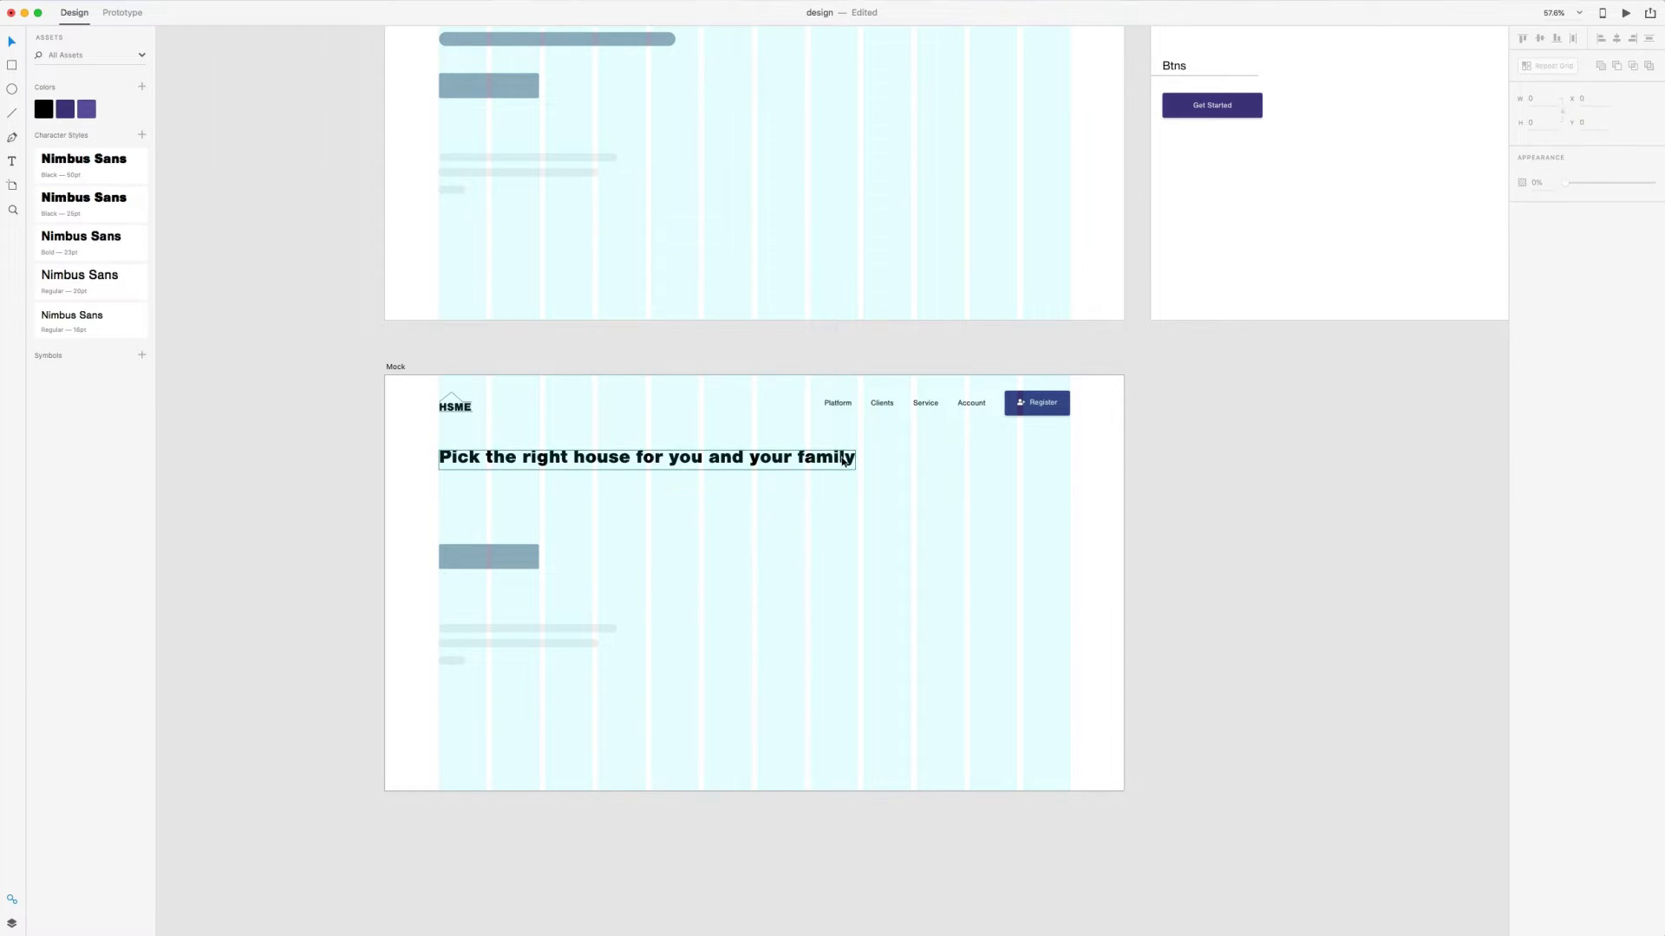
key("super+a")
key("Right")
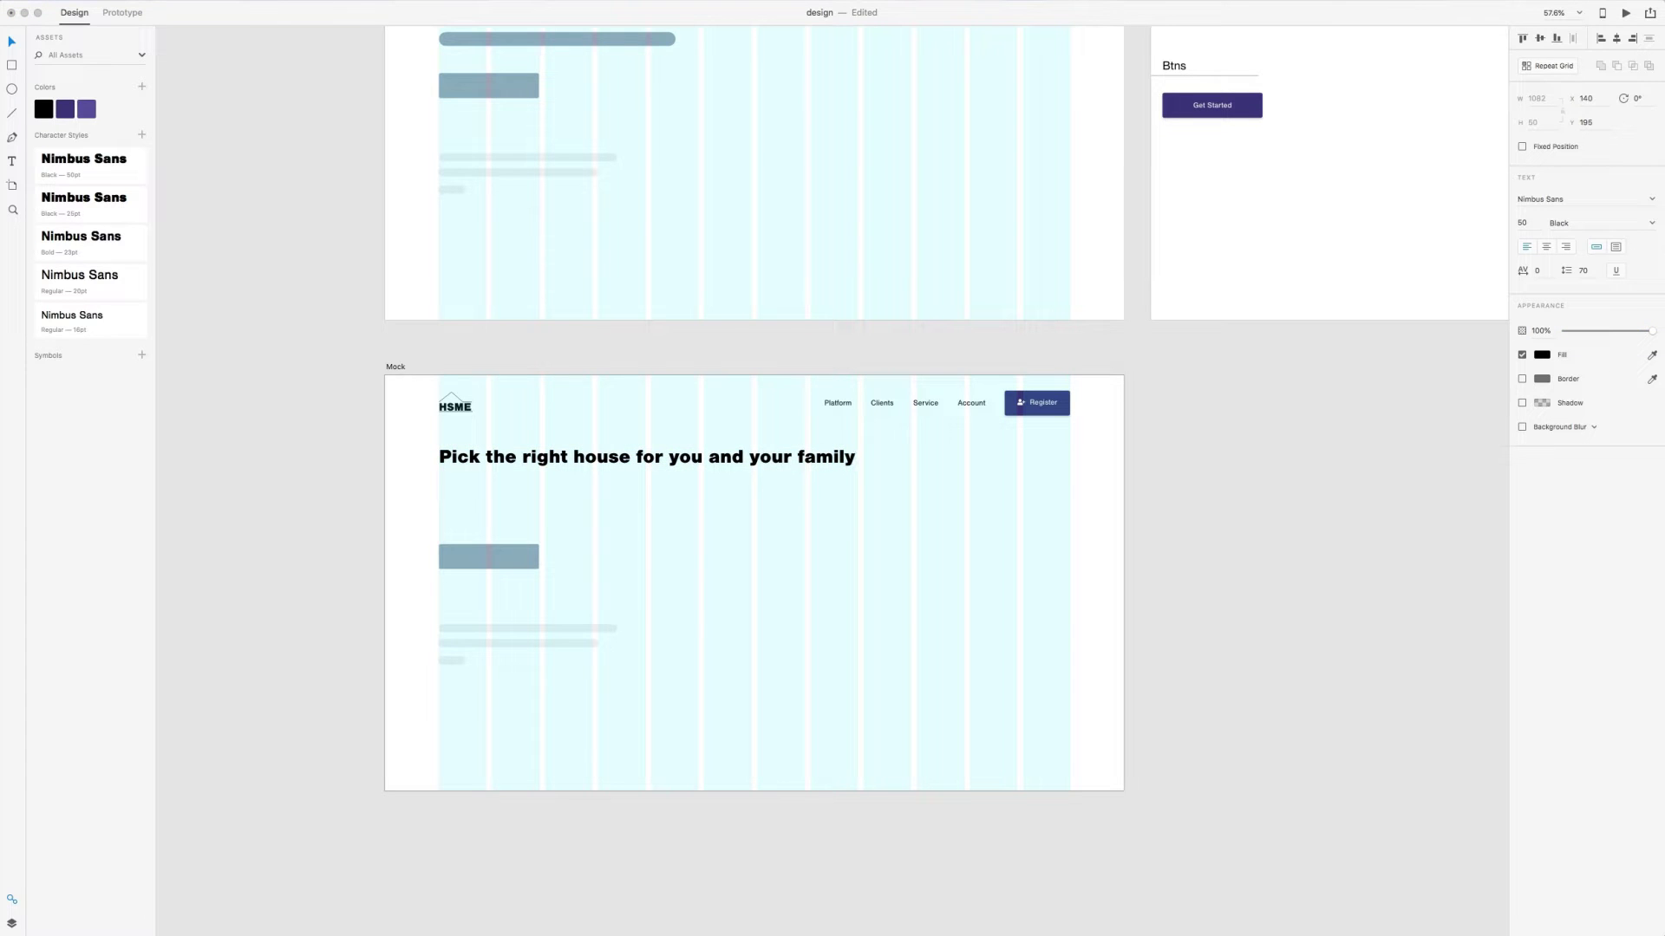
type(".")
key("Escape")
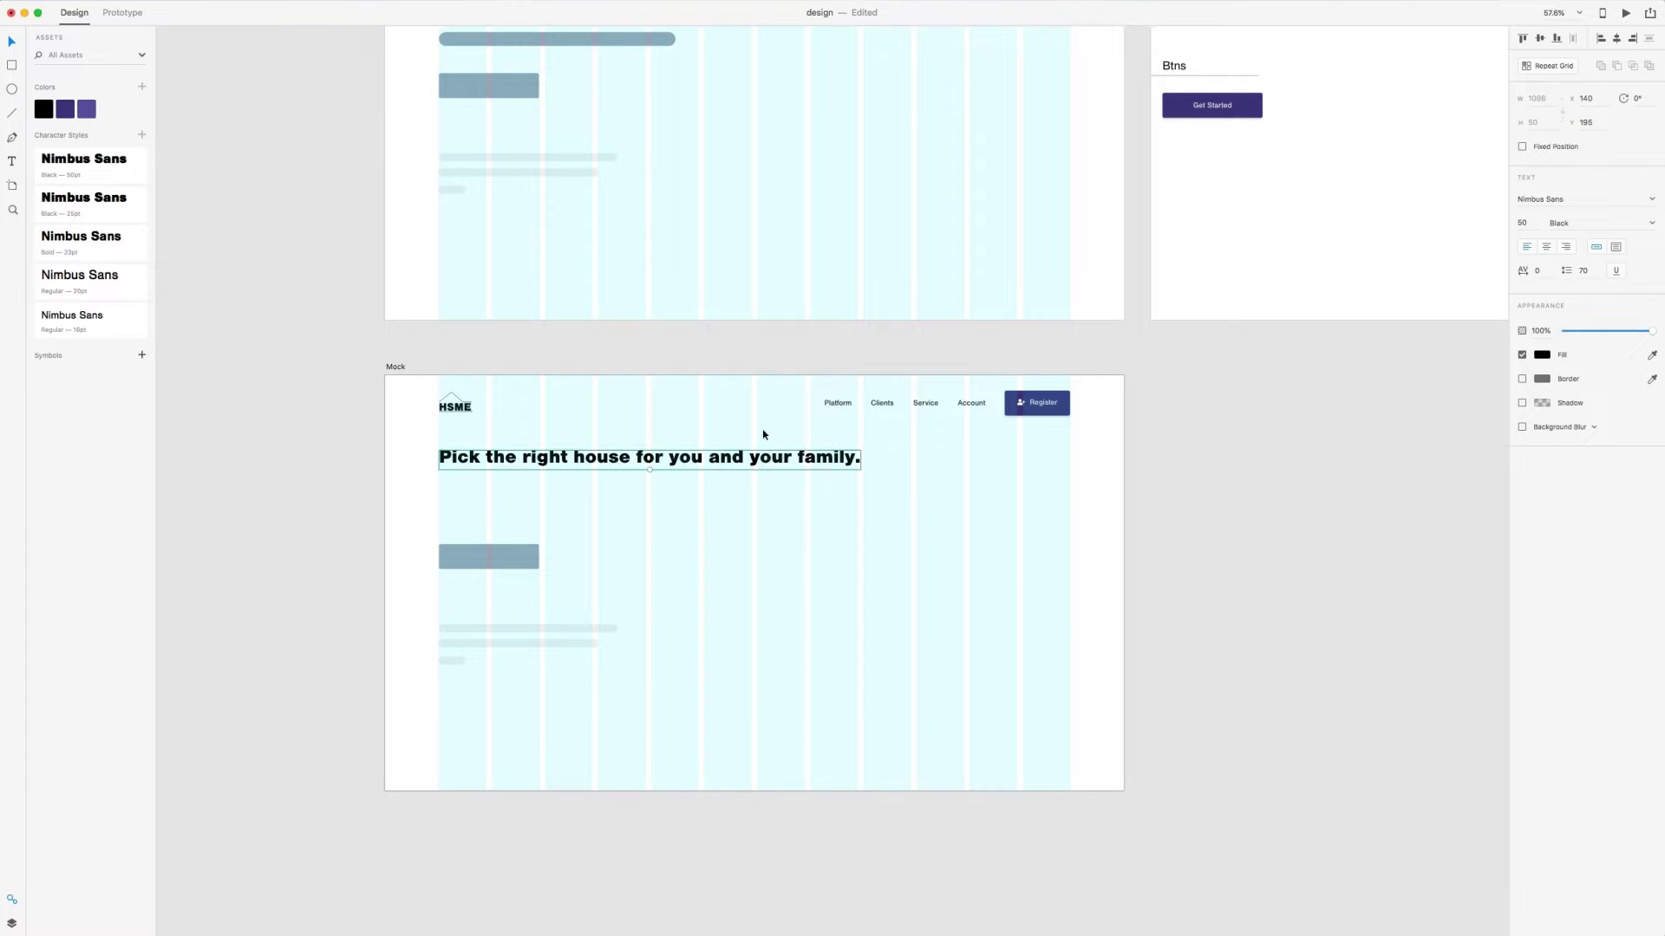
Convert the headline to area text and resize its box to about 674 by 121 so it wraps onto two lines
left_click(1615, 247)
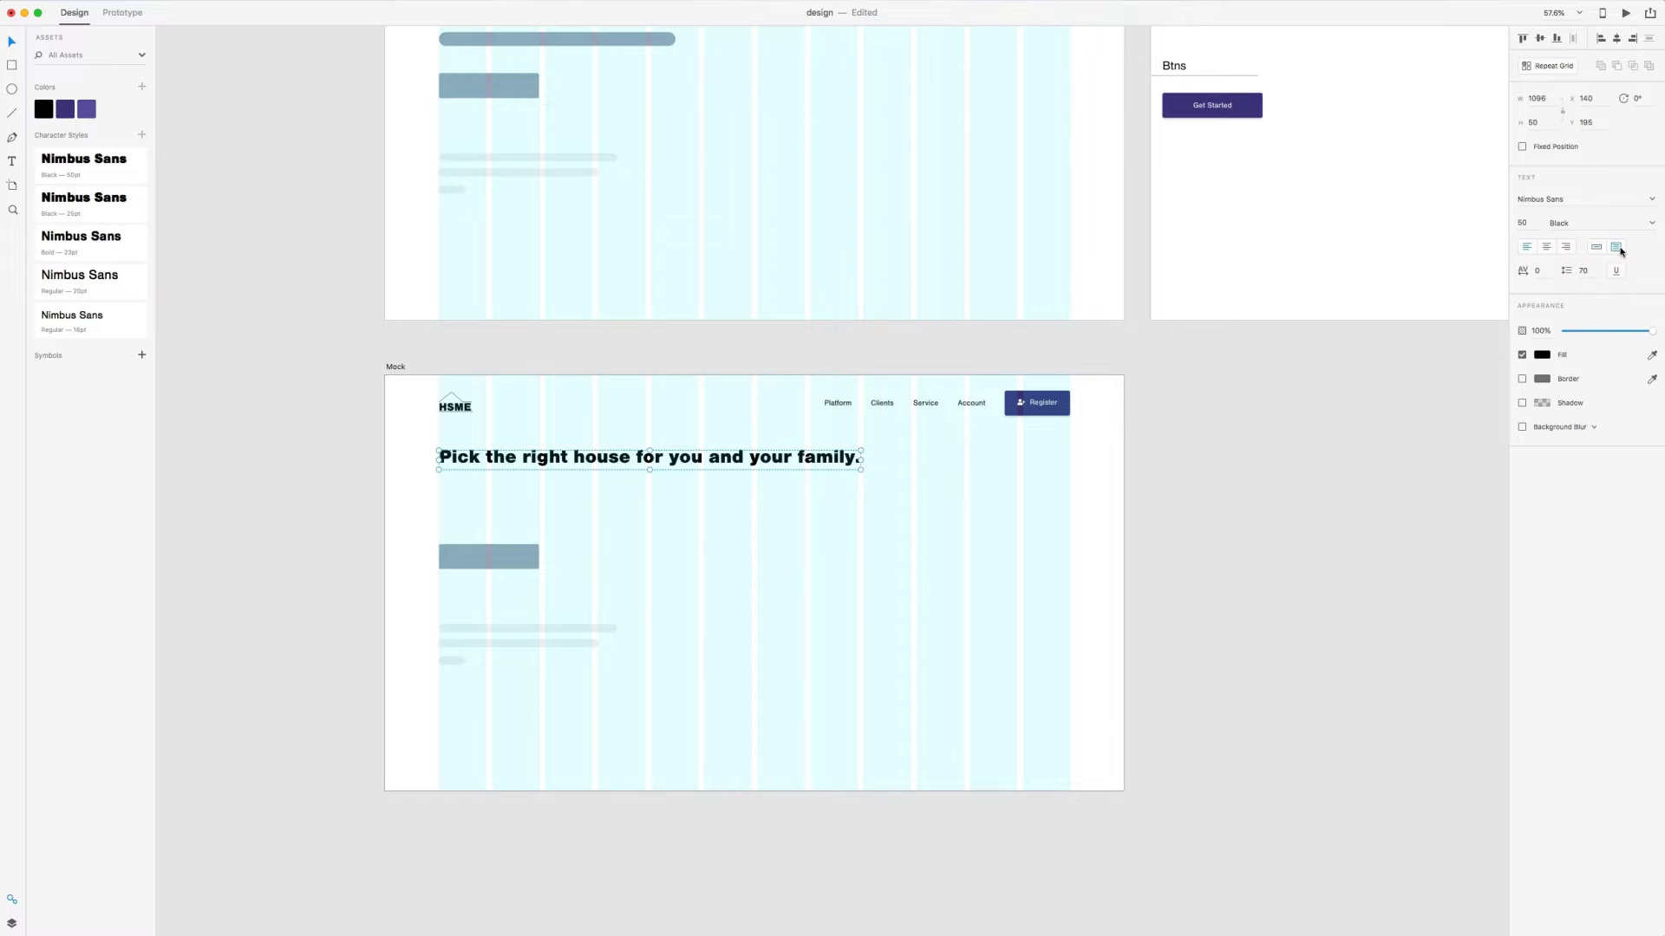
left_click_drag(862, 460, 698, 465)
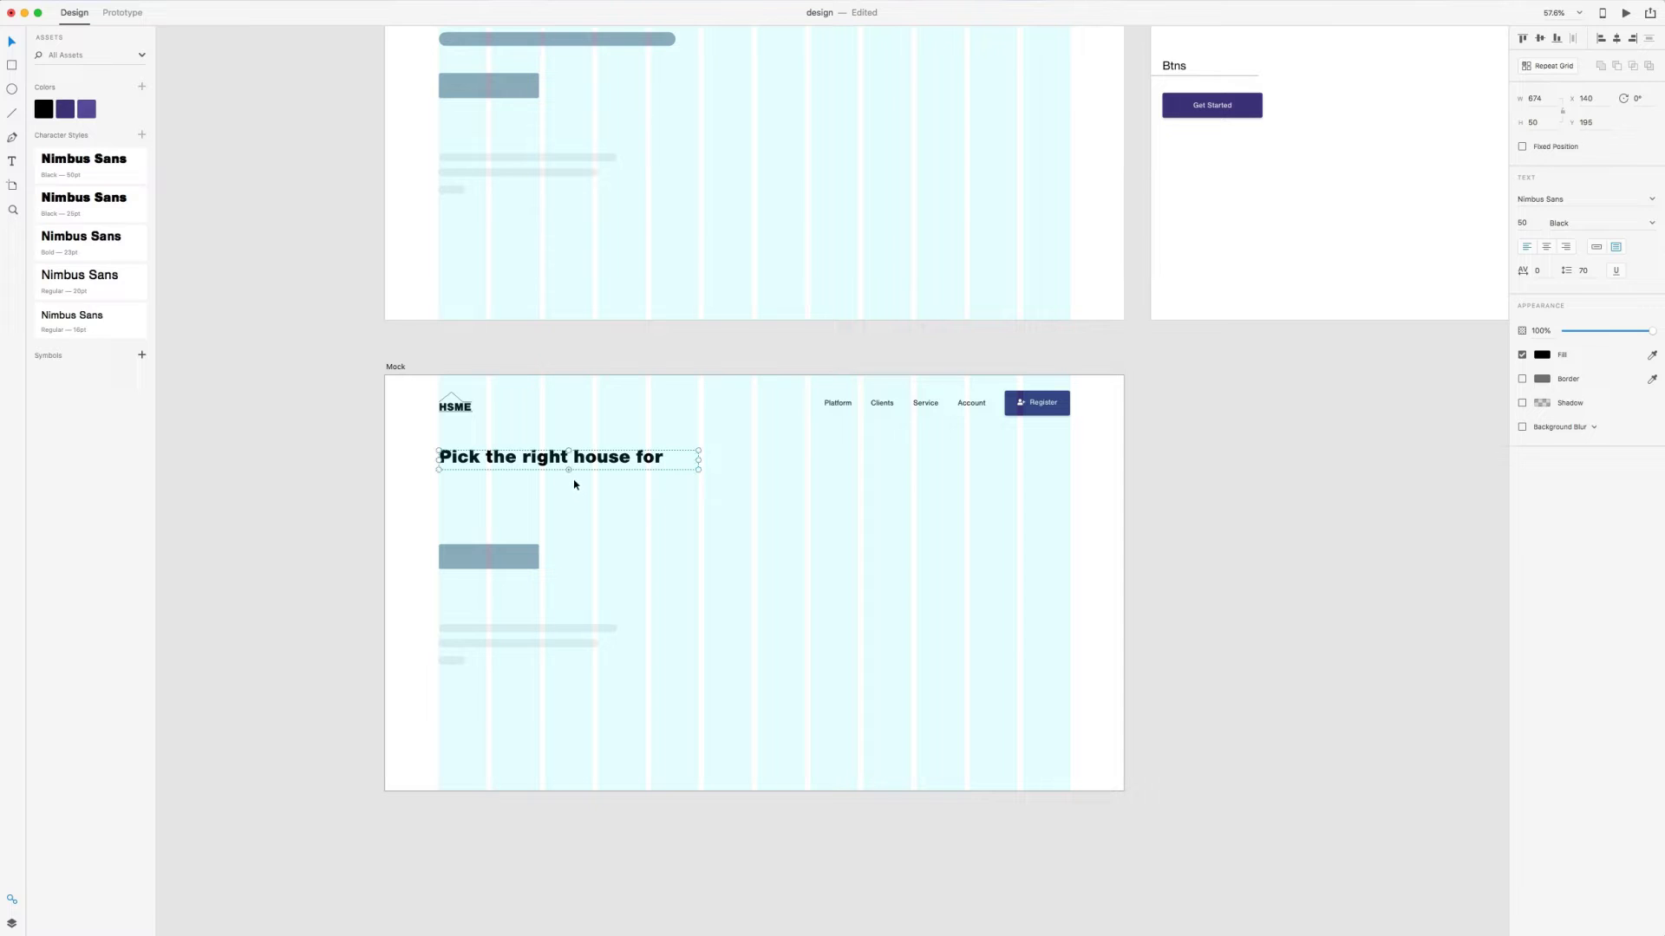
left_click_drag(568, 470, 569, 496)
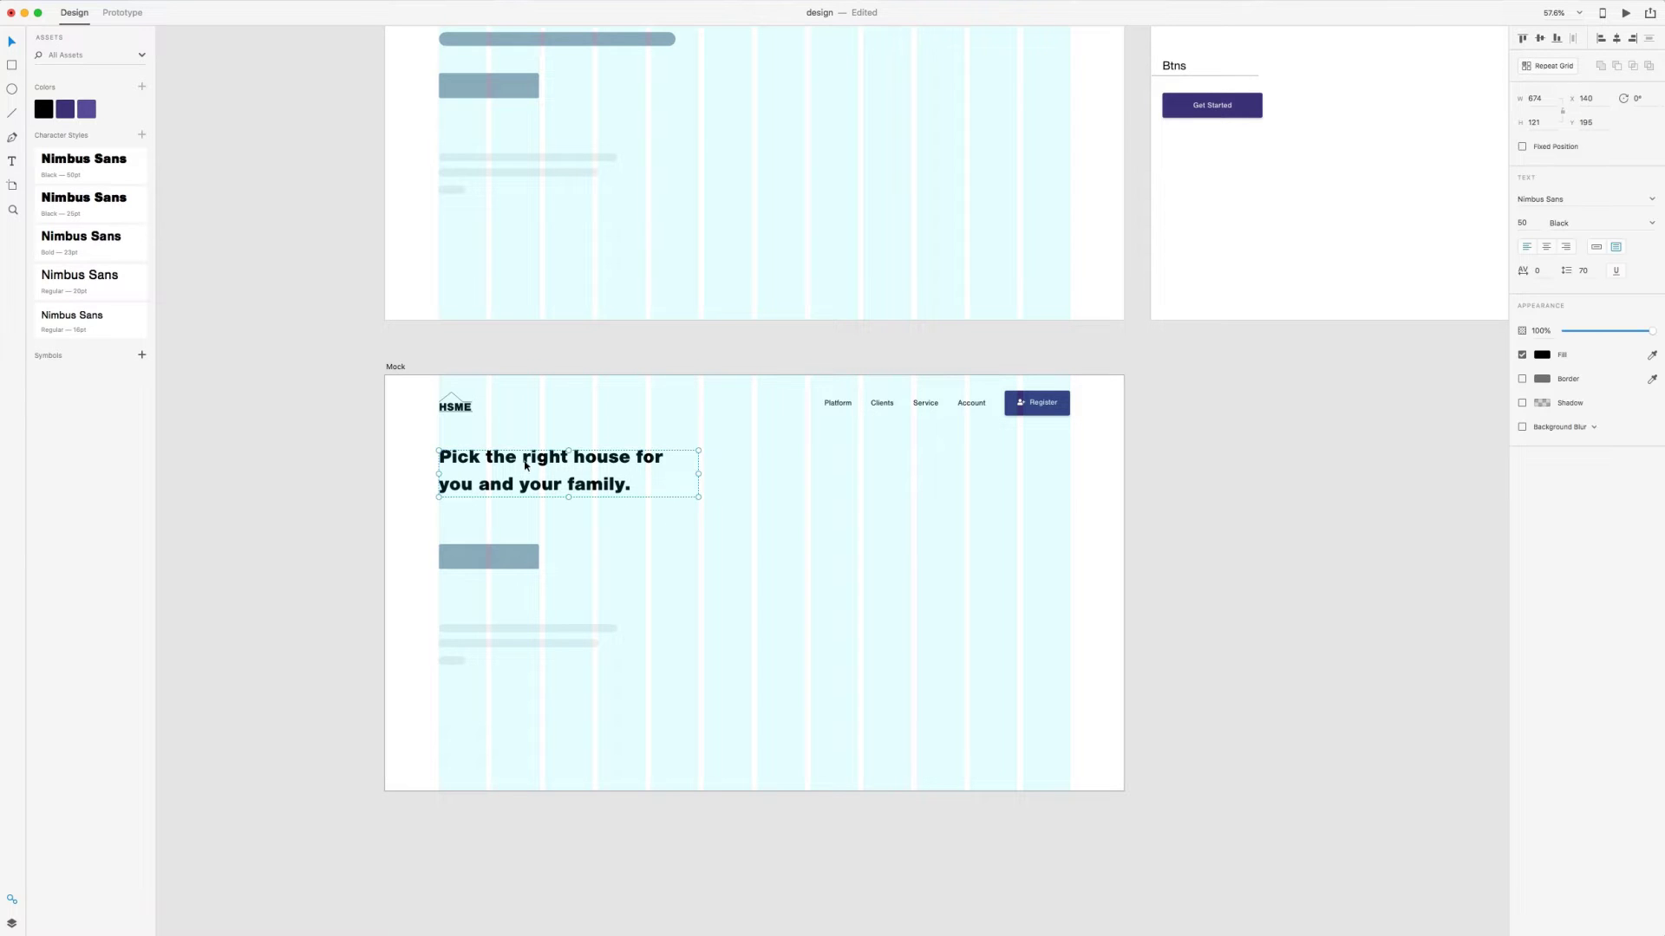
Compare the headline's top distance with the wireframe's first headline bar and move the Mock's headline down to Y 250
key("alt")
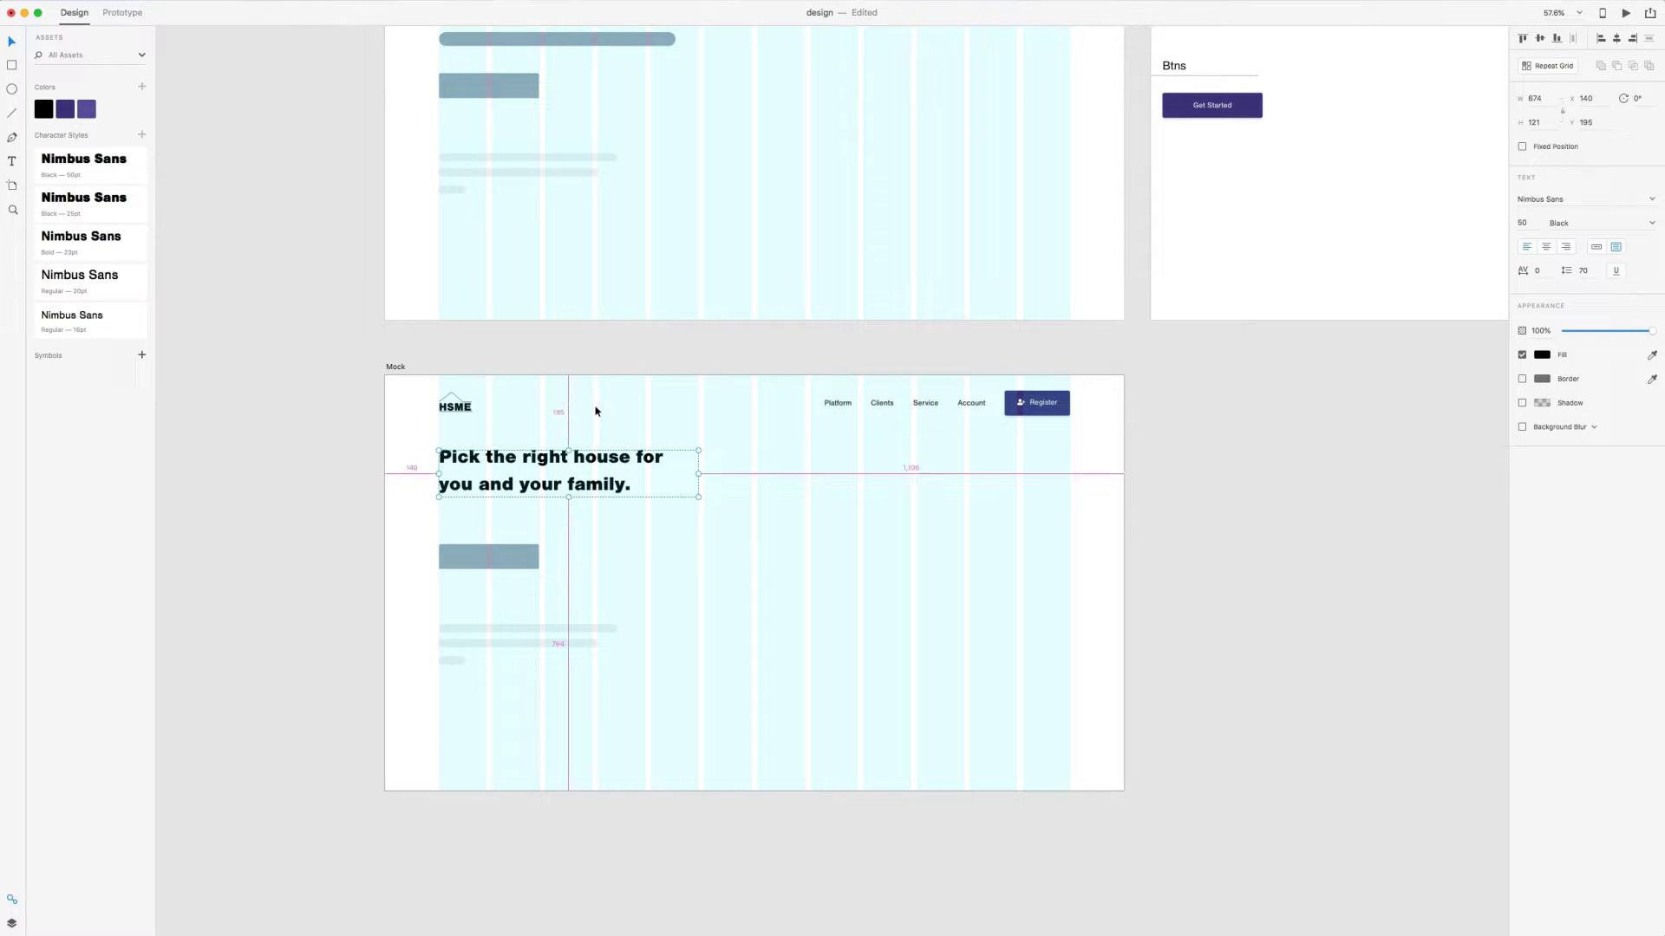
scroll(717, 205, "up", 5)
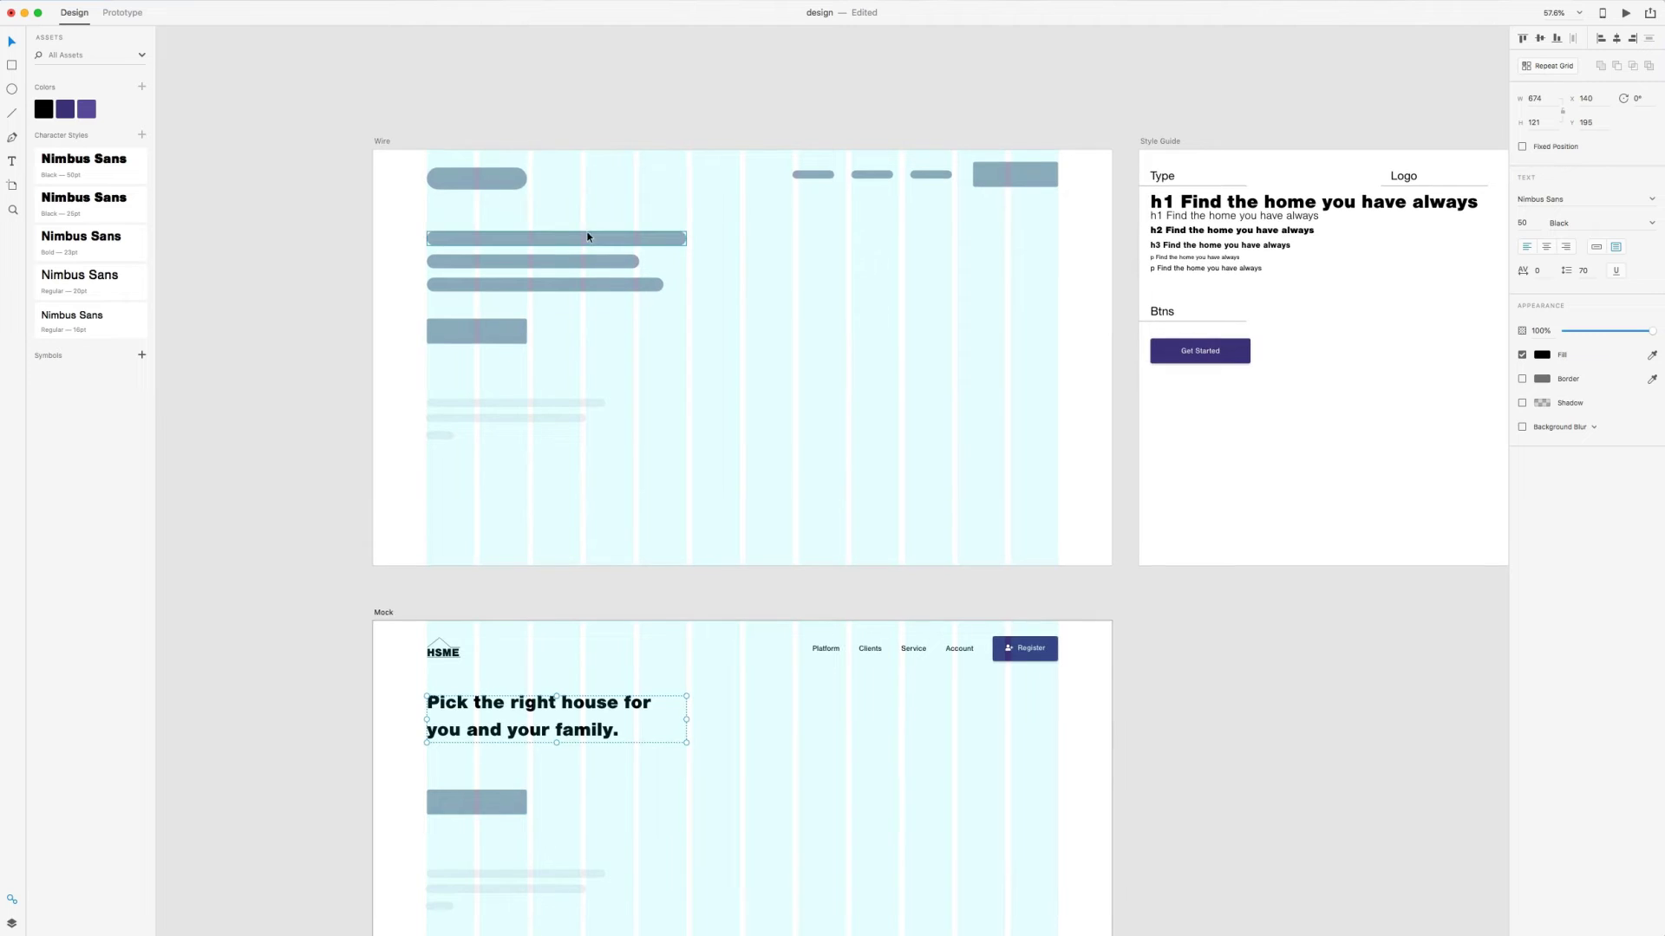
left_click(588, 236)
key("alt")
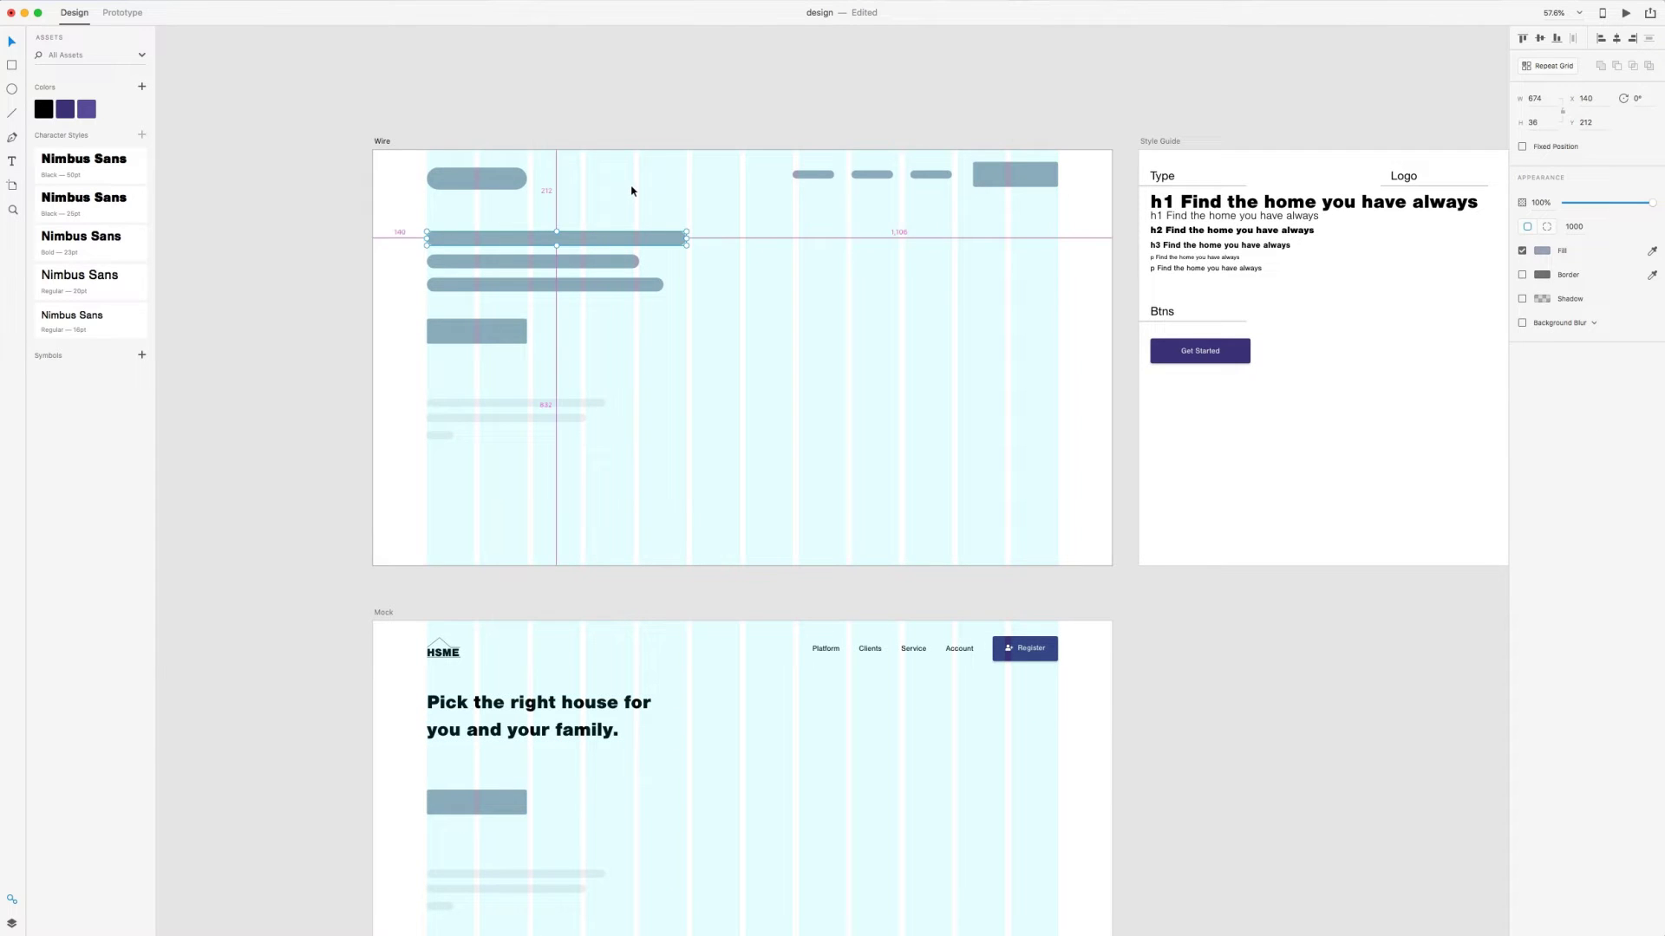
left_click(468, 704)
scroll(520, 651, "down", 2)
key("alt")
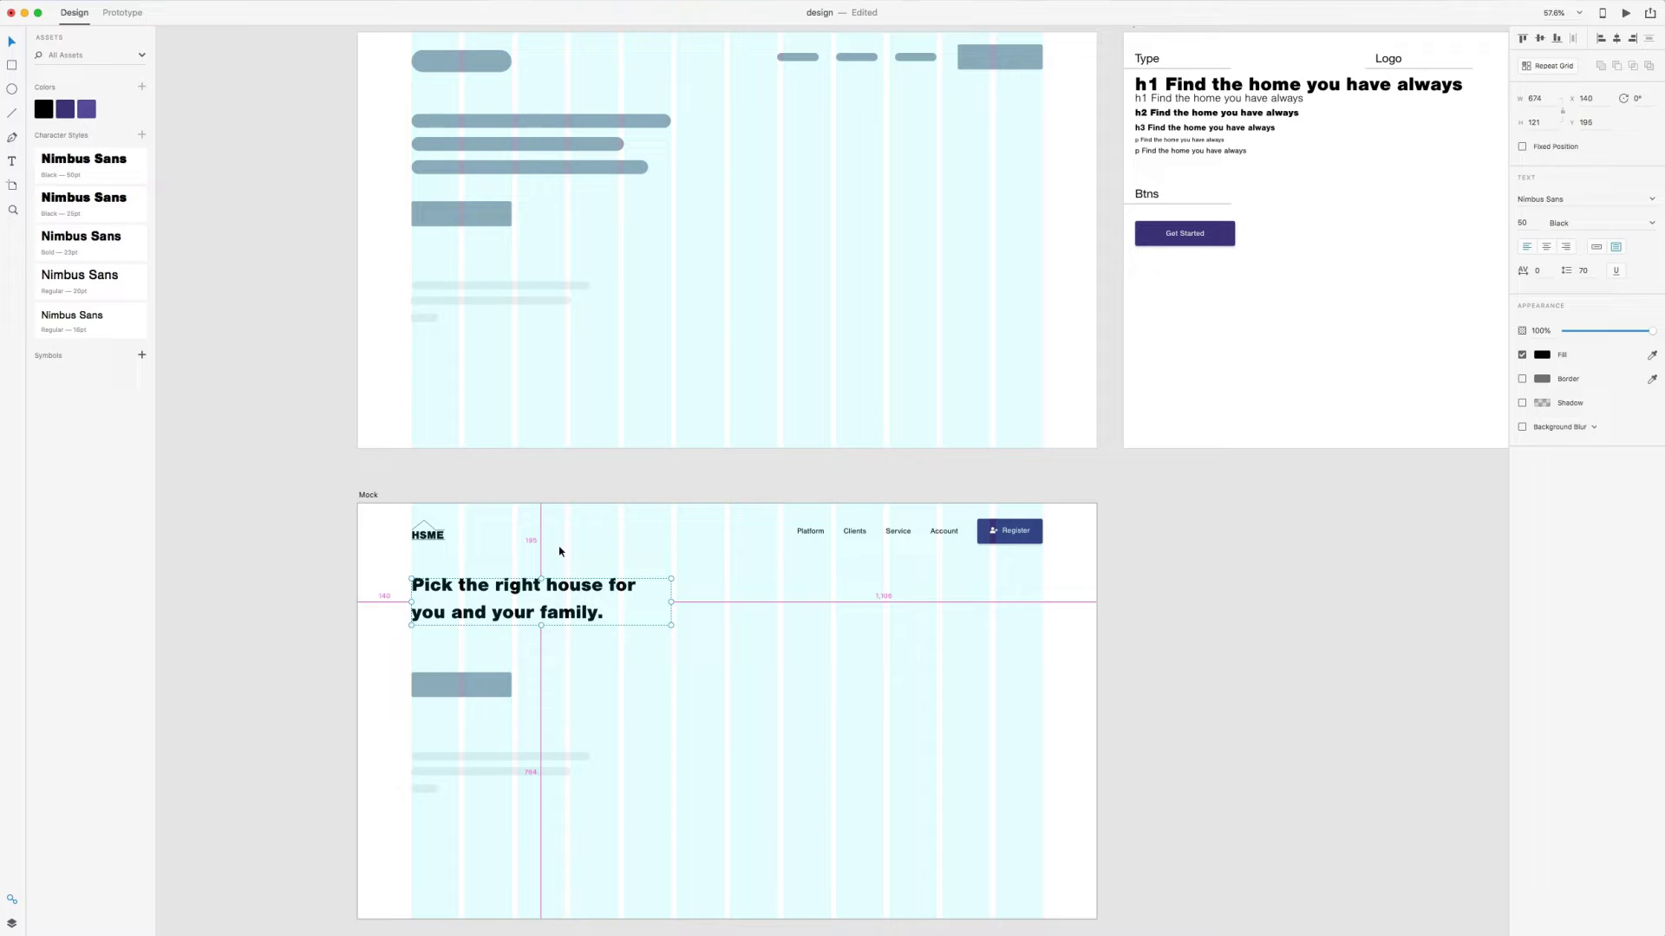
key("Down")
key("Down")
key("Down")
key("Down")
key("Down")
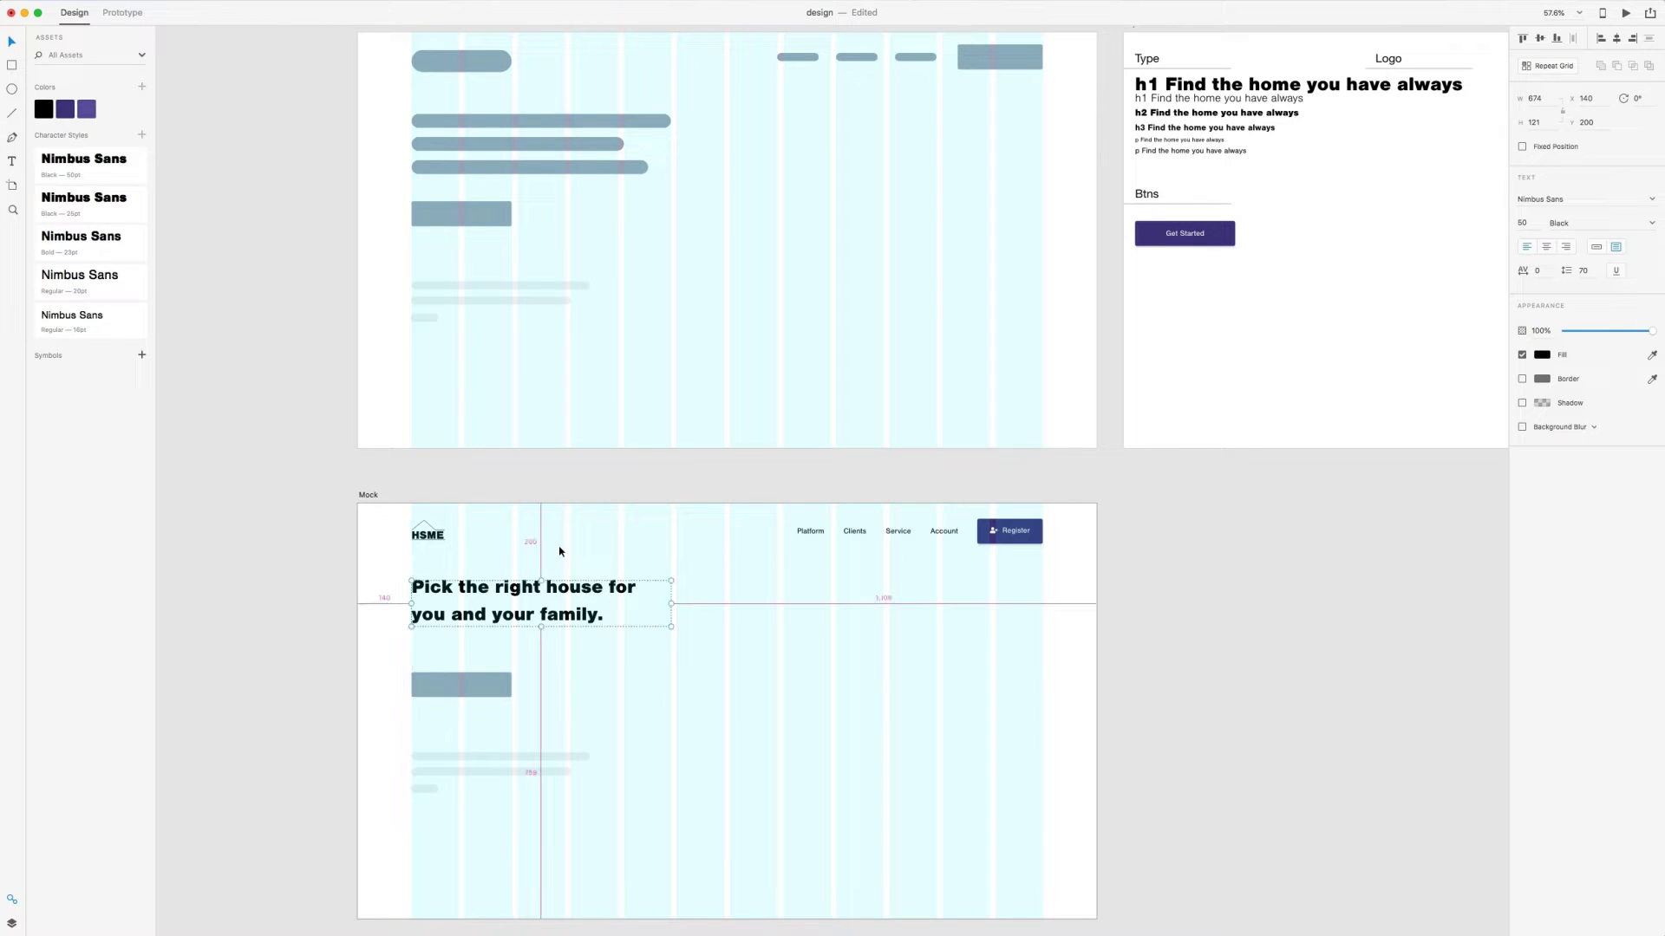
key("shift+Down")
key("shift+Down")
key("shift+Down")
key("shift+Down")
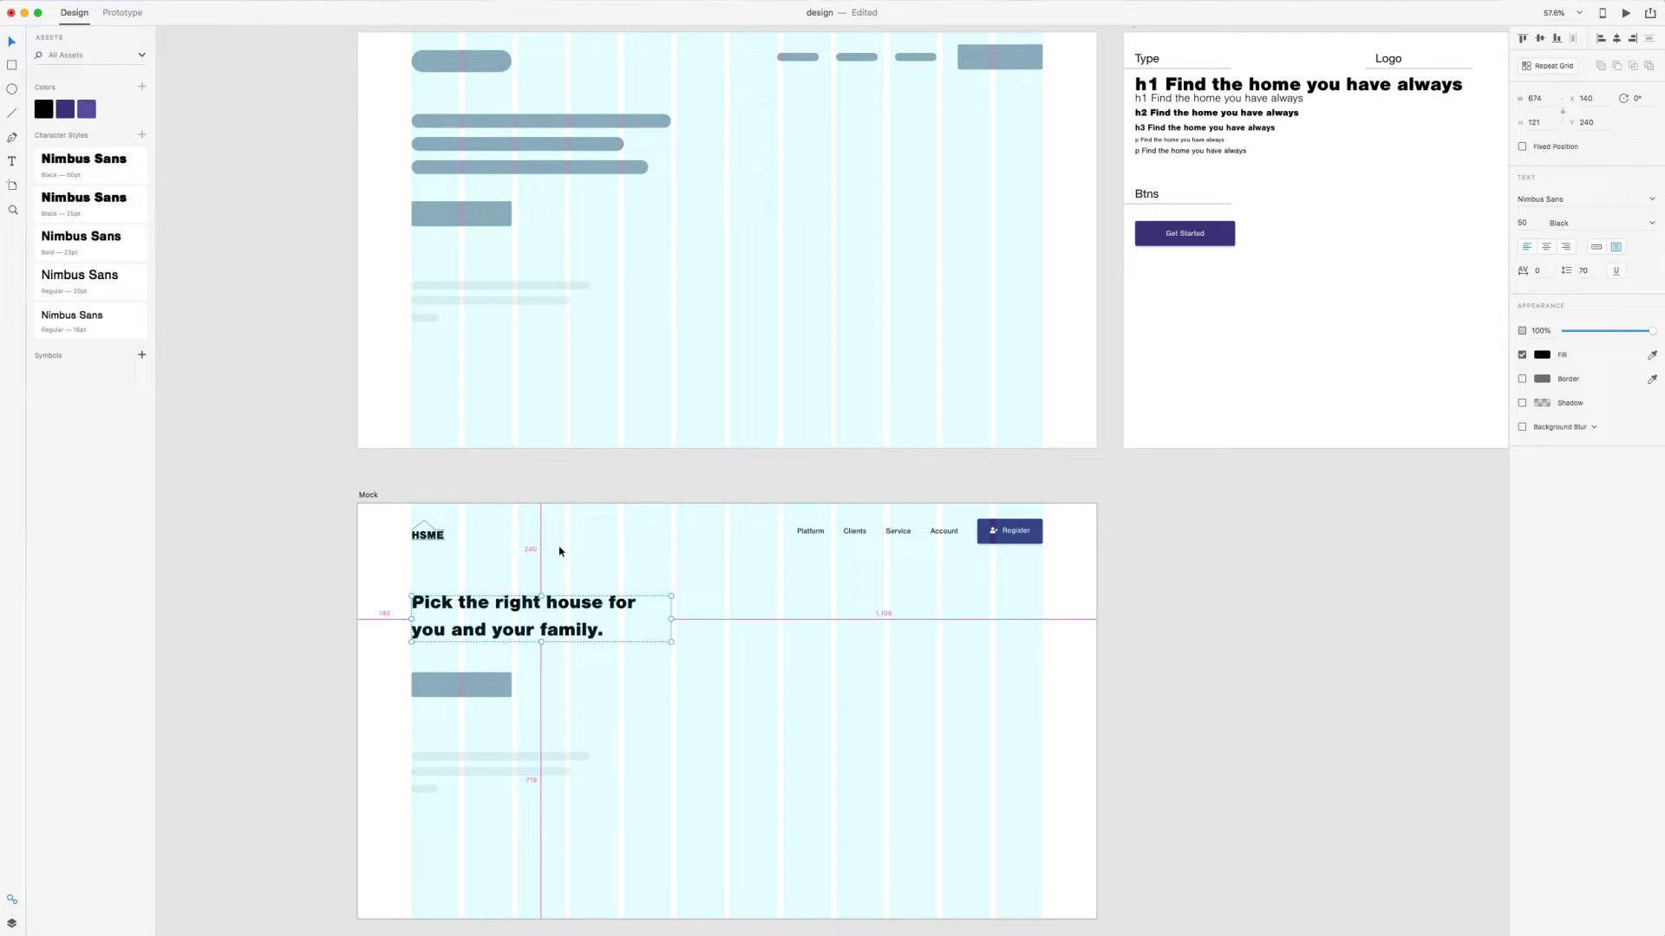
key("shift+Down")
left_click(681, 720)
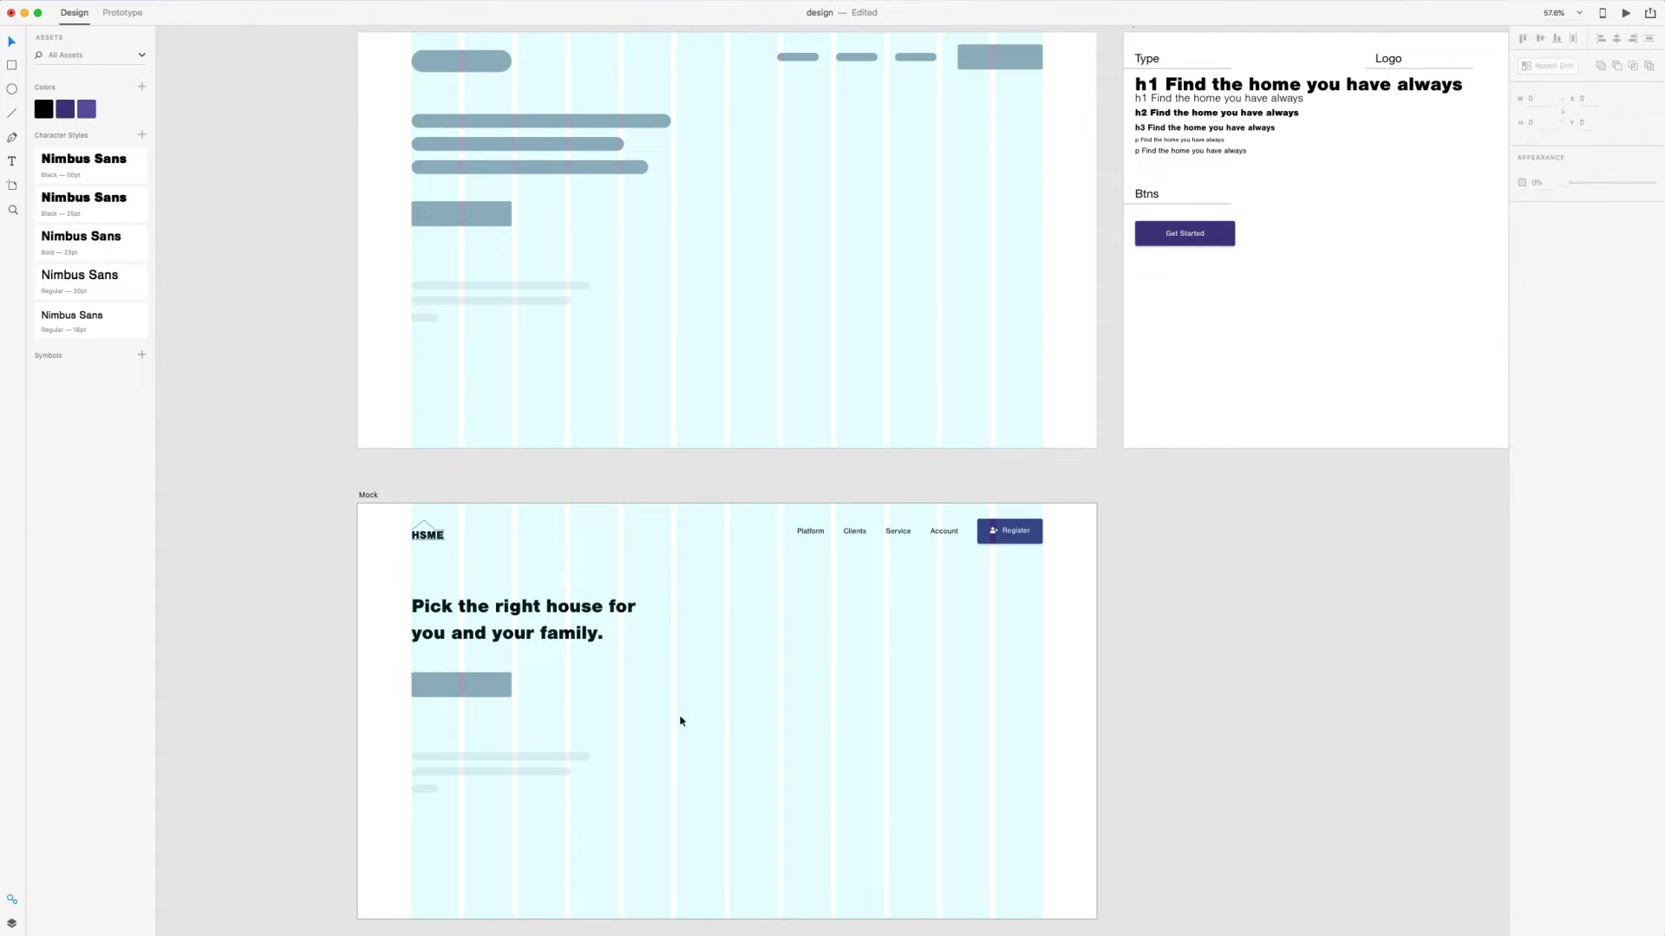
Delete the Mock's placeholder button below the headline and move the Style Guide's Get Started button into its place
left_click_drag(596, 721, 401, 683)
key("Delete")
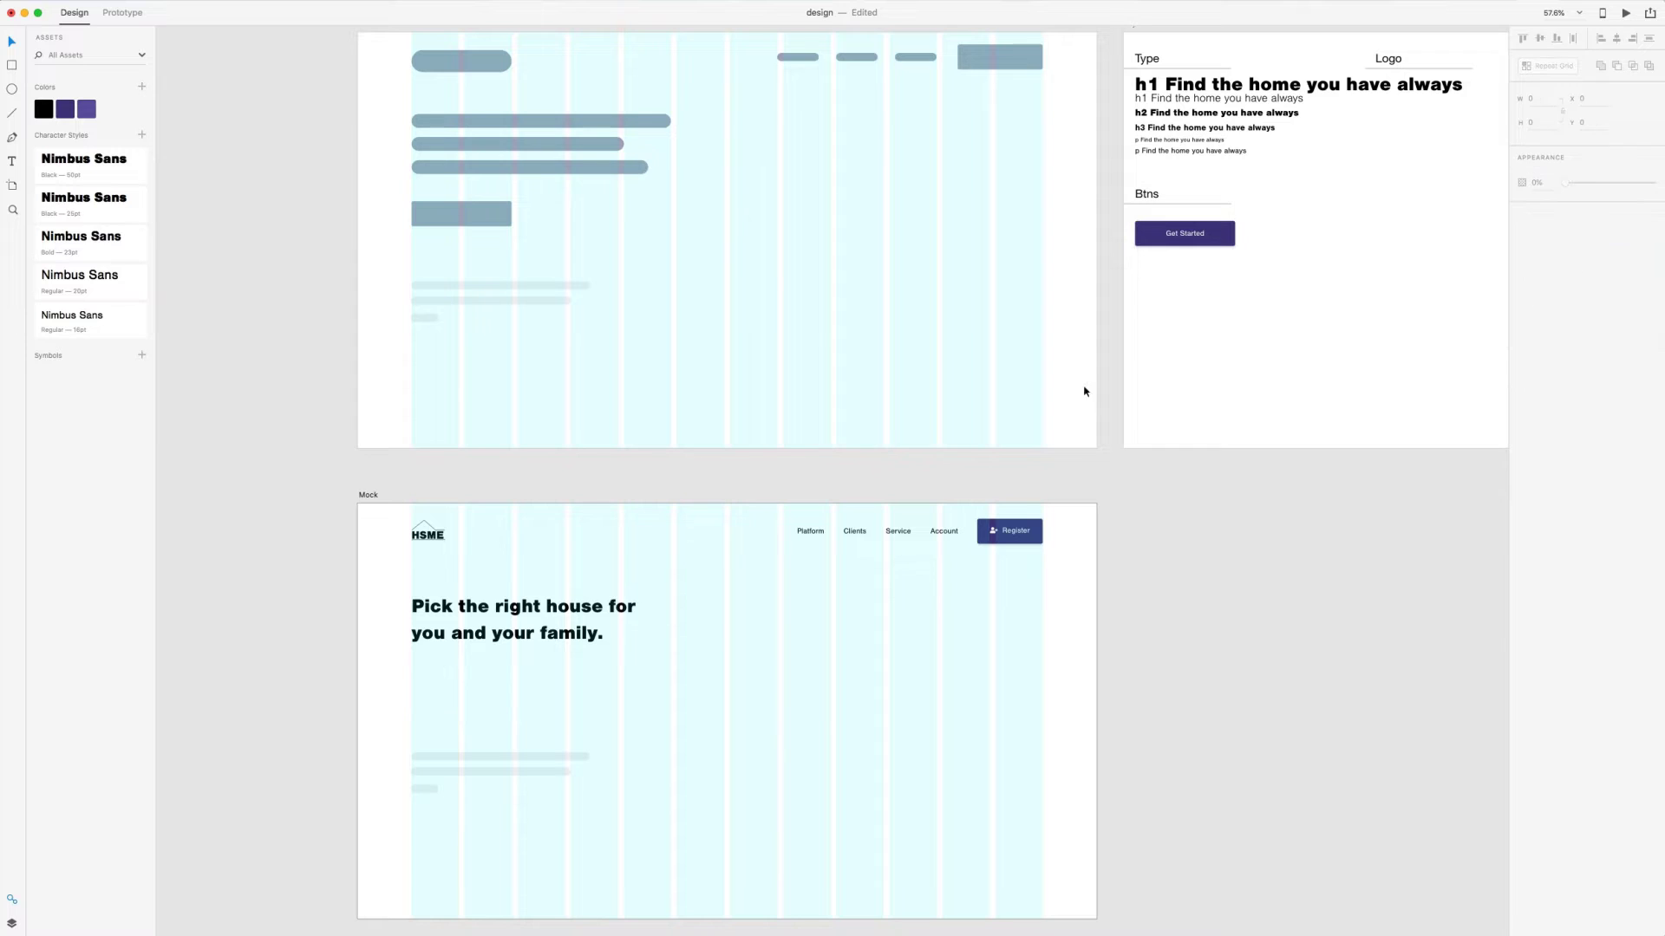
left_click_drag(1282, 313, 348, 644)
scroll(642, 710, "up", 3)
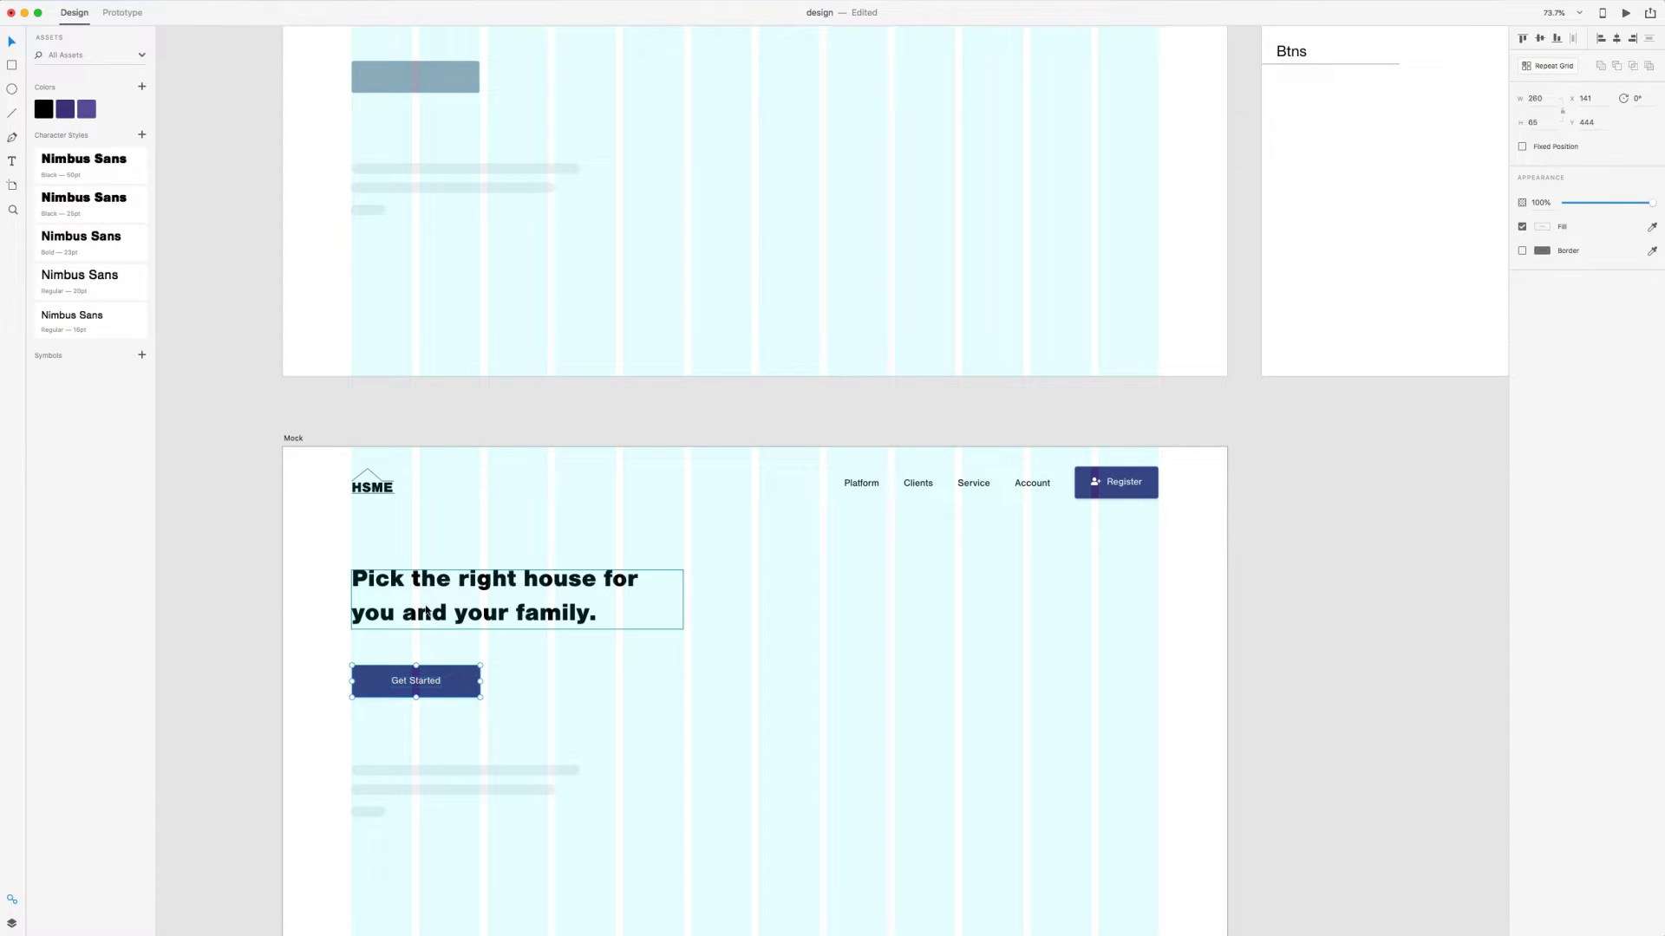
Move the Get Started button up to Y 411, 40 px below the headline's text box
scroll(828, 680, "down", 3)
key("shift+Up")
key("shift+Up")
key("shift+Up")
key("Up")
key("Up")
key("Up")
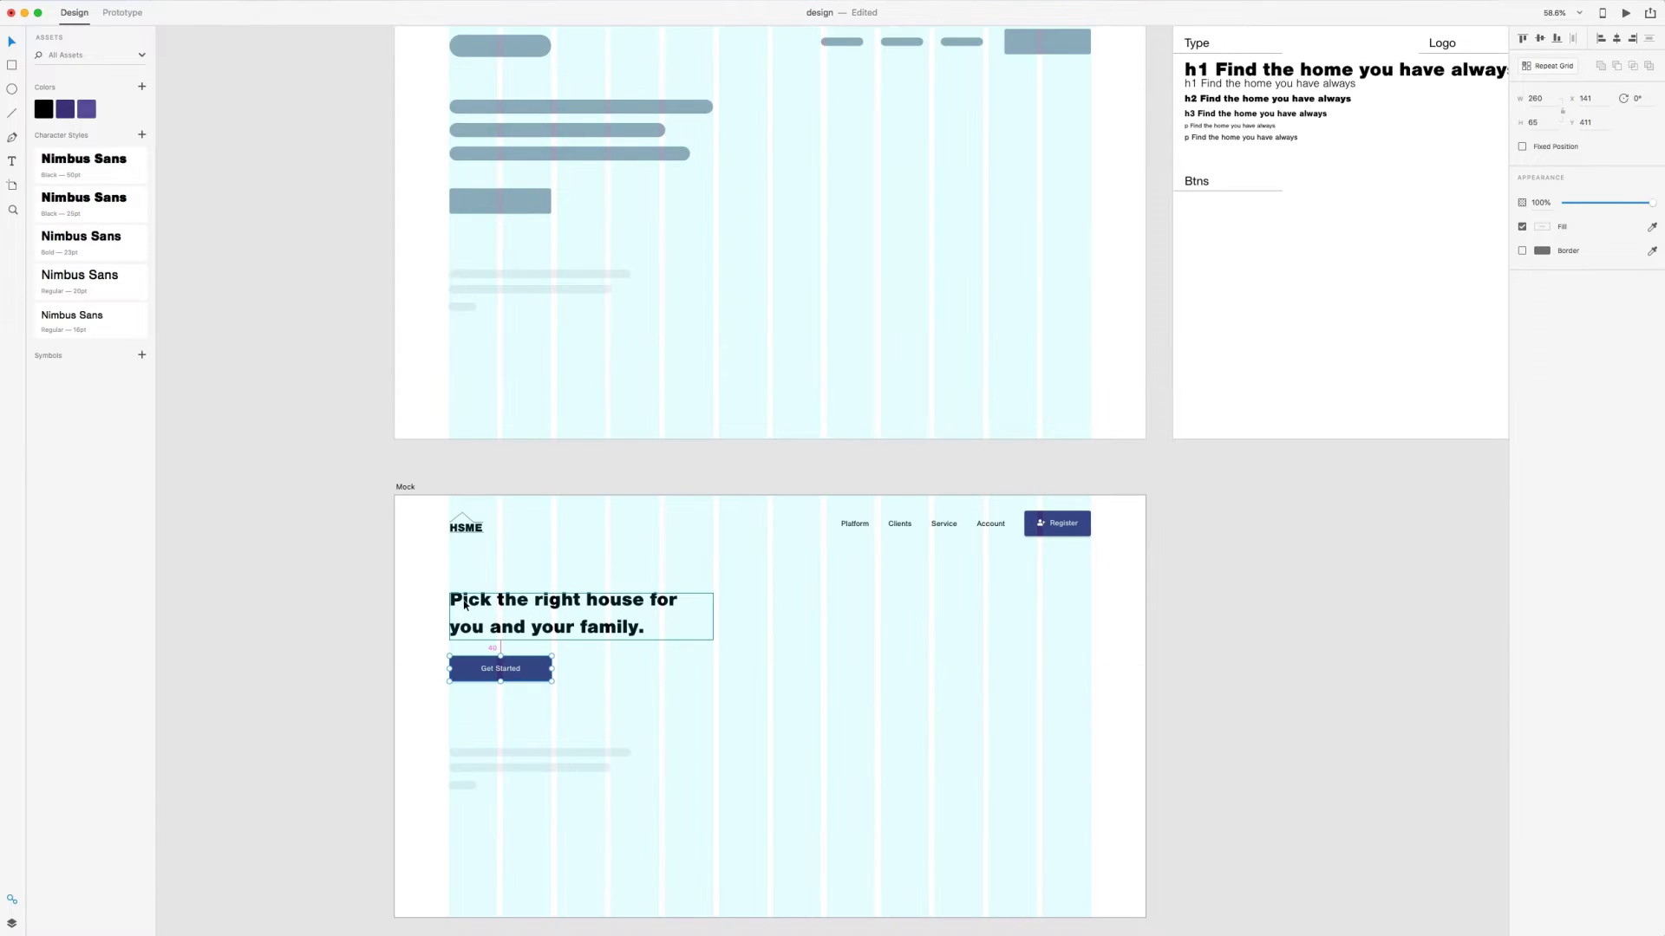
key("alt")
scroll(860, 703, "down", 5)
scroll(746, 695, "up", 6)
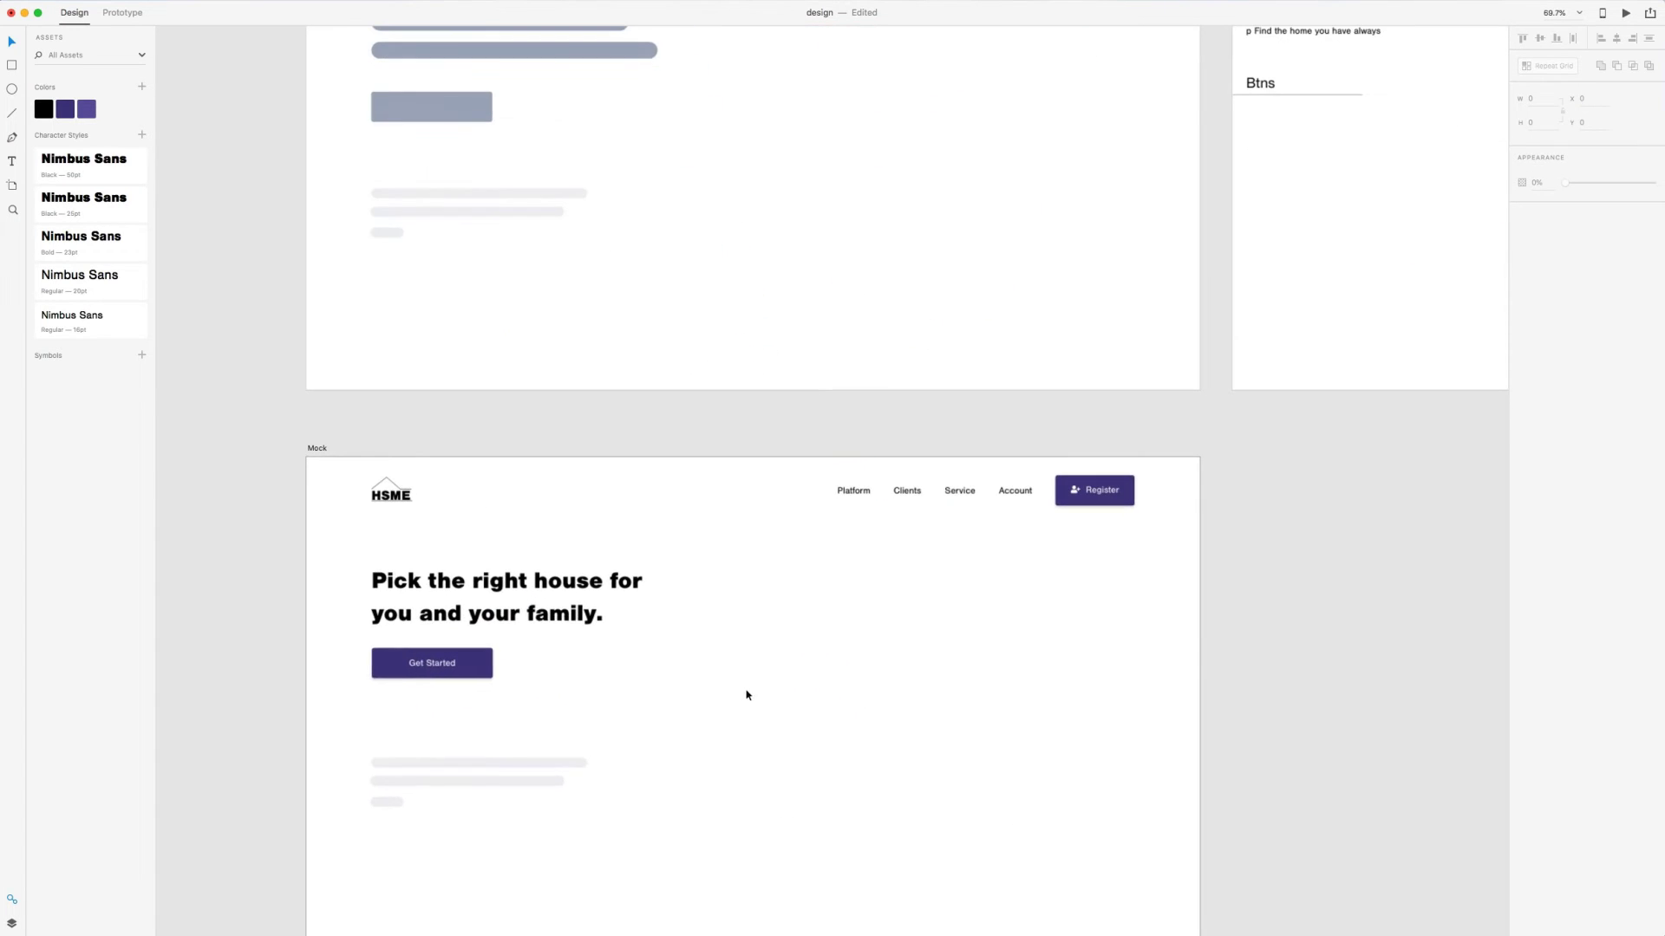
Move the headline and the Get Started button down together so the headline sits at Y 300
left_click_drag(659, 687, 278, 553)
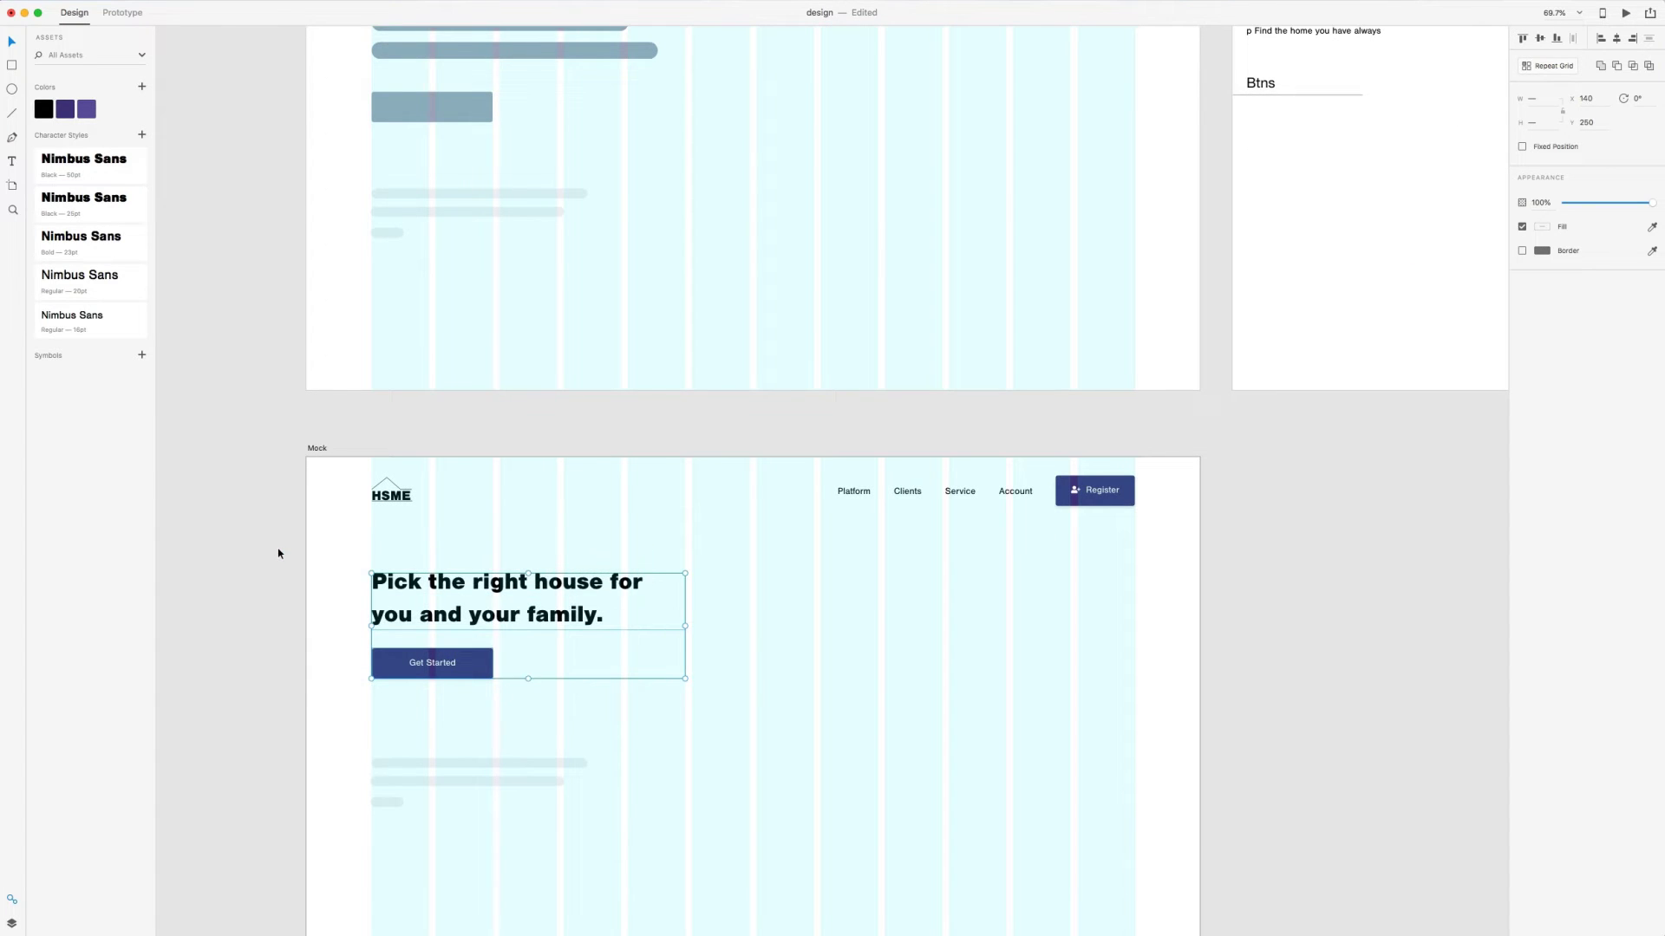
key("shift+Down")
key("shift+Down")
key("shift+Down")
key("shift+Down")
key("shift+Down")
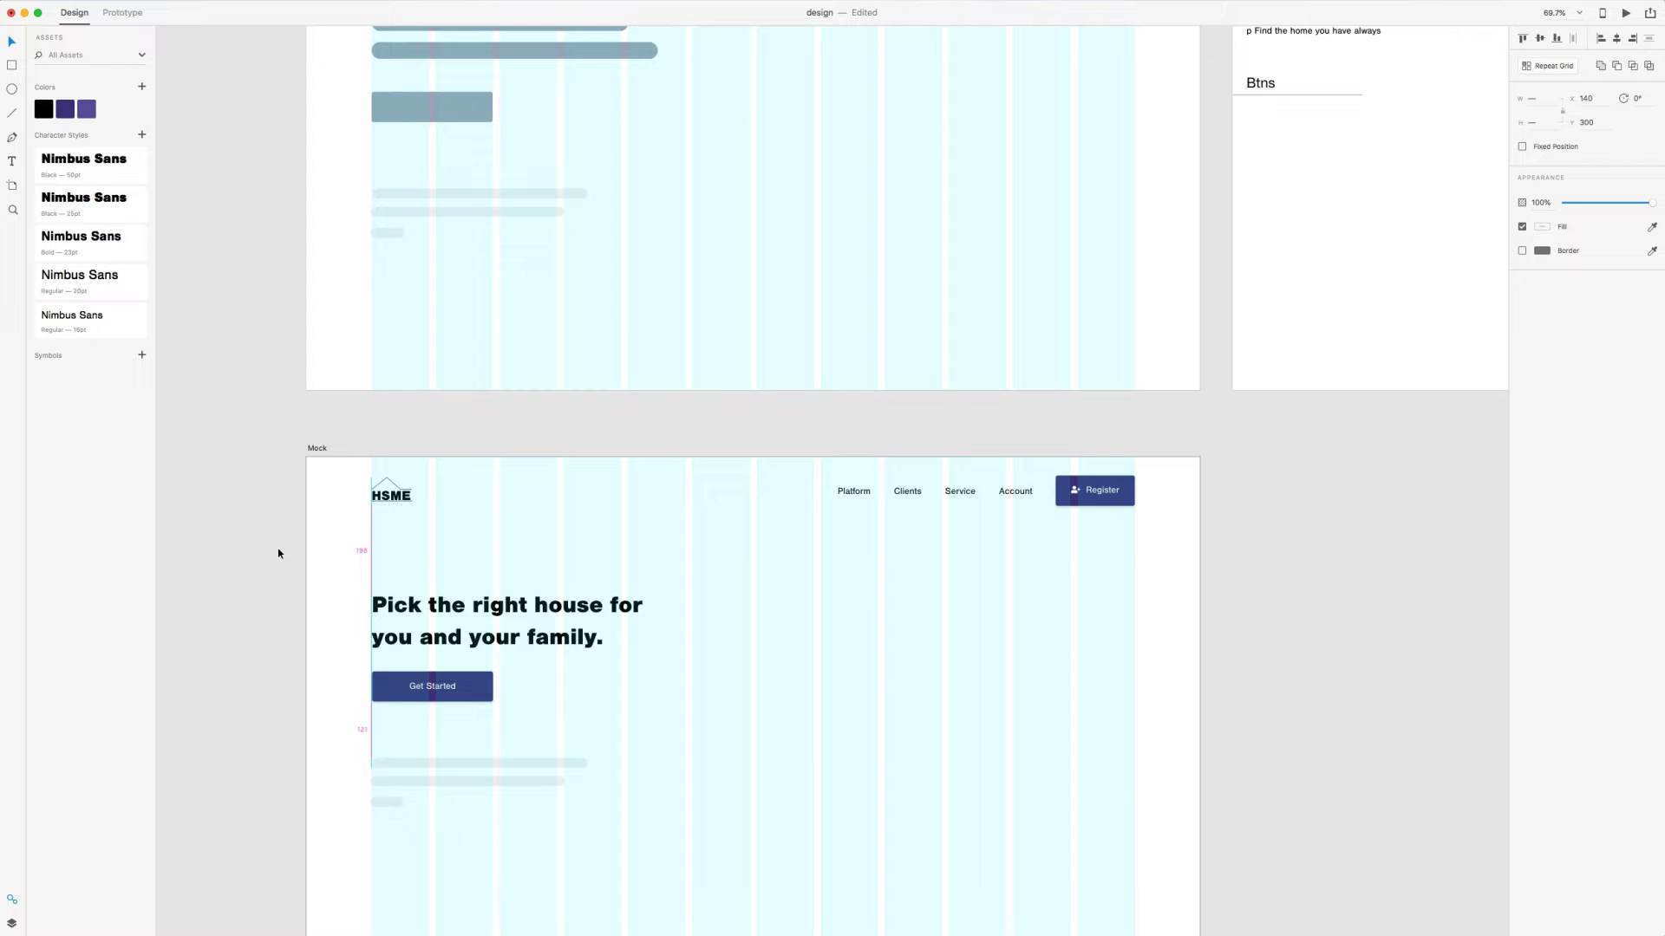
key("alt")
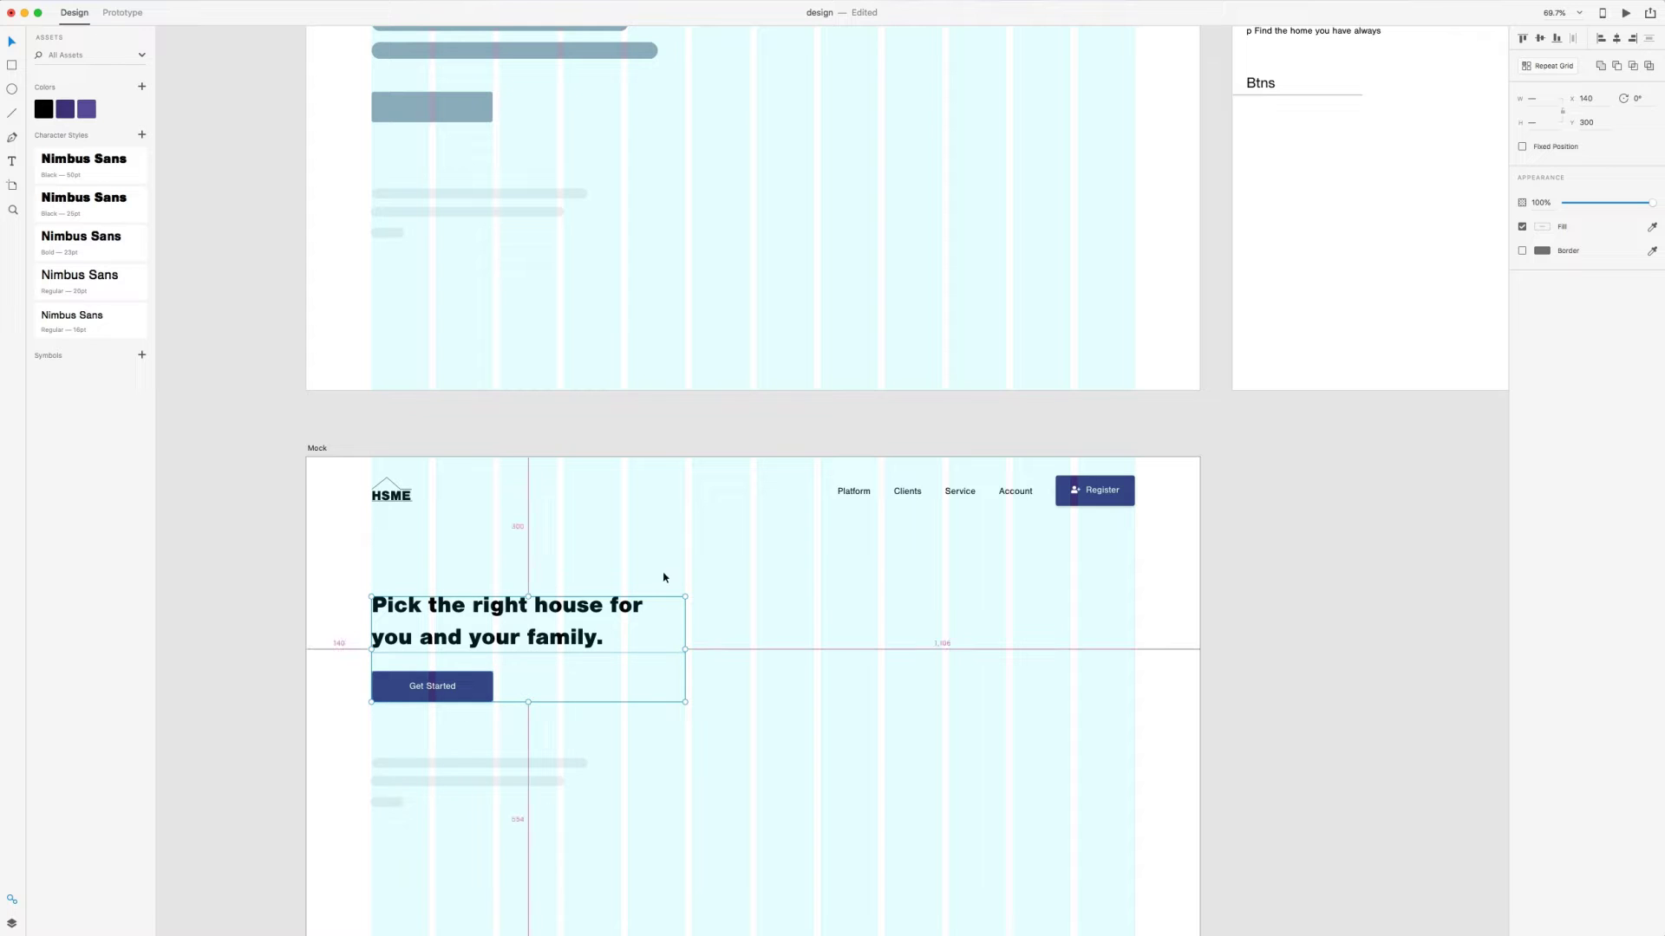
Delete the three gray placeholder text bars below the Mock's Get Started button
scroll(985, 596, "down", 3)
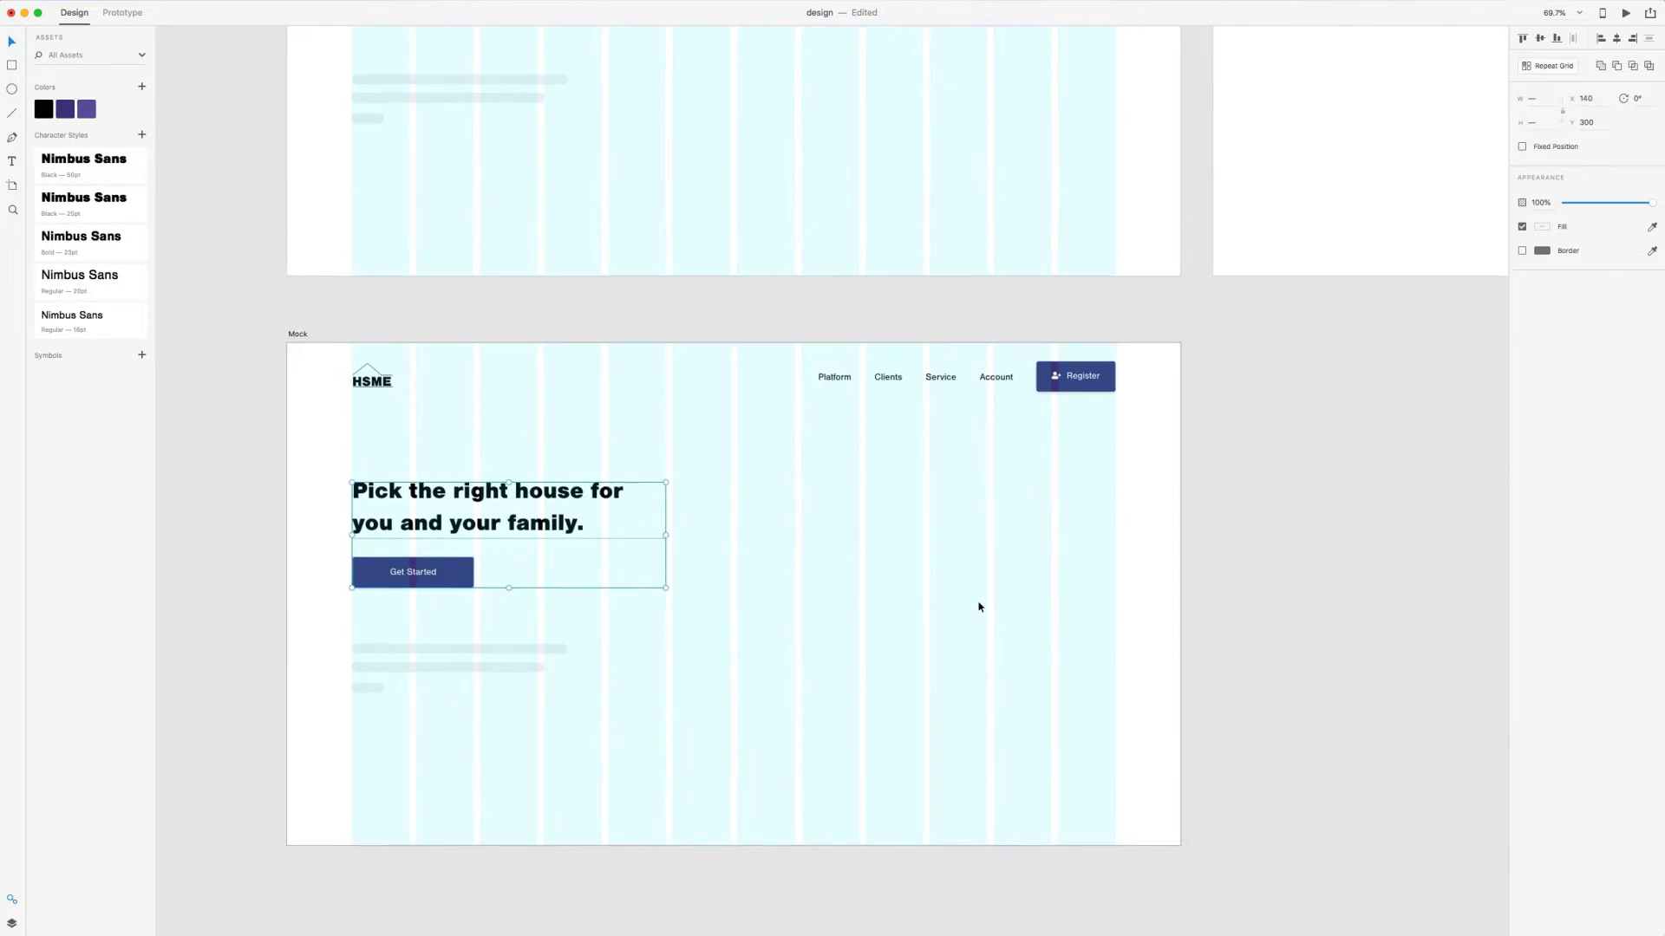
left_click(296, 814)
left_click_drag(598, 714, 316, 617)
key("Delete")
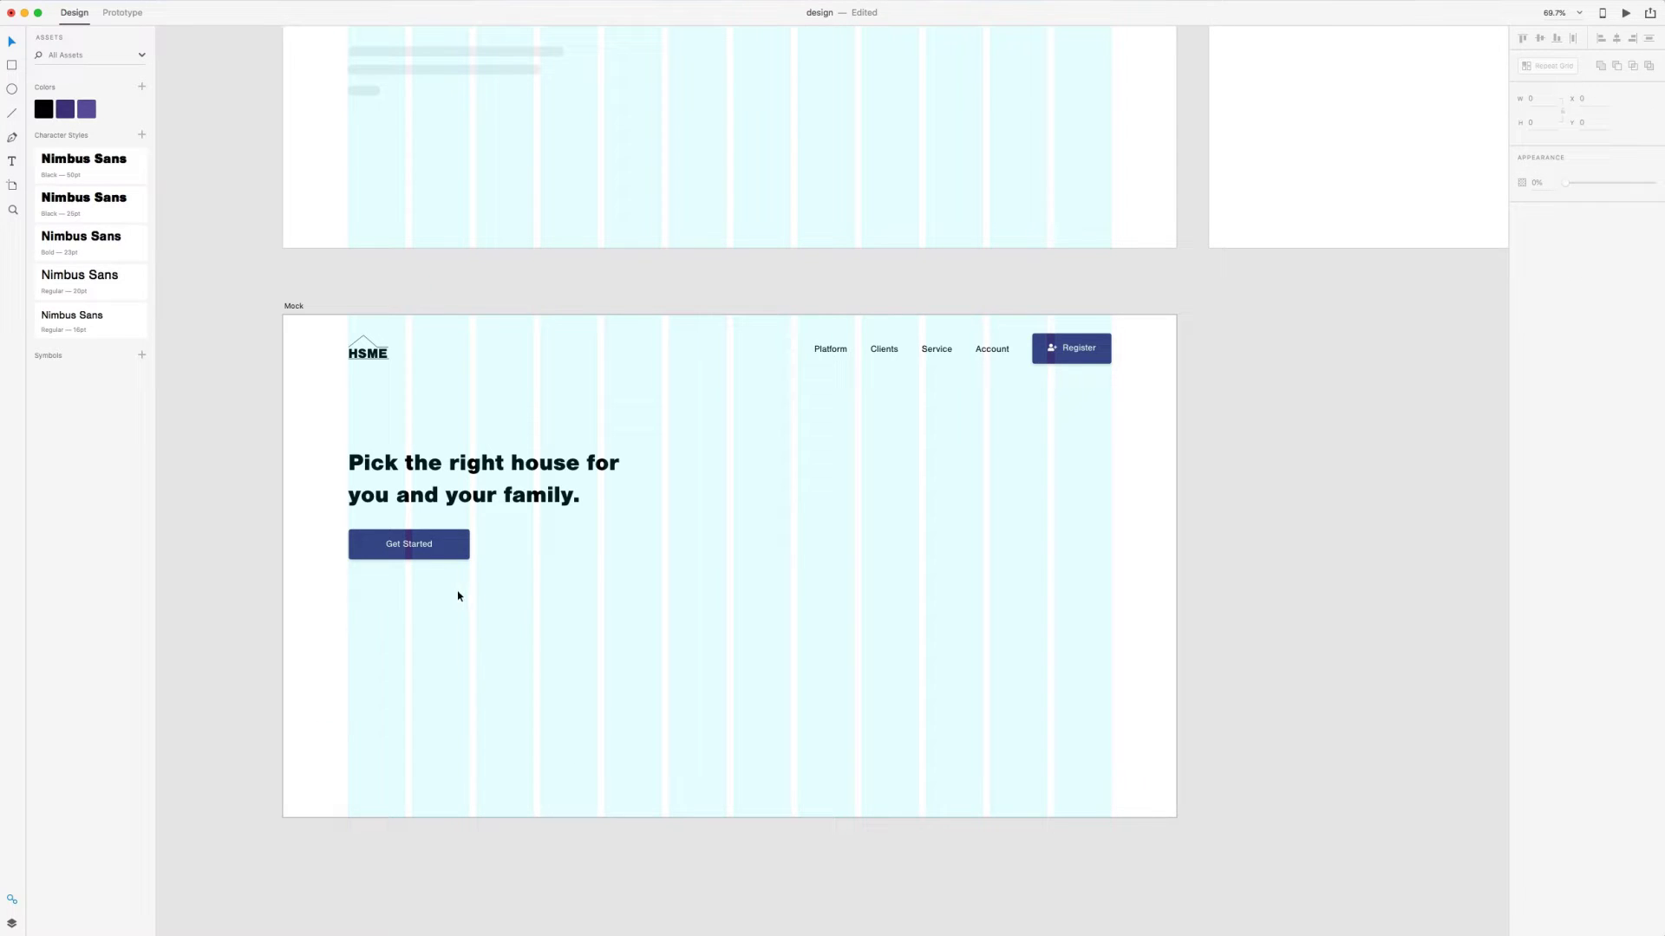
Add the text "“We found the perfect house! Never could have found theses homes without HSME.”" below the Get Started button
key("t")
left_click(375, 634)
type("“We found the perfect house")
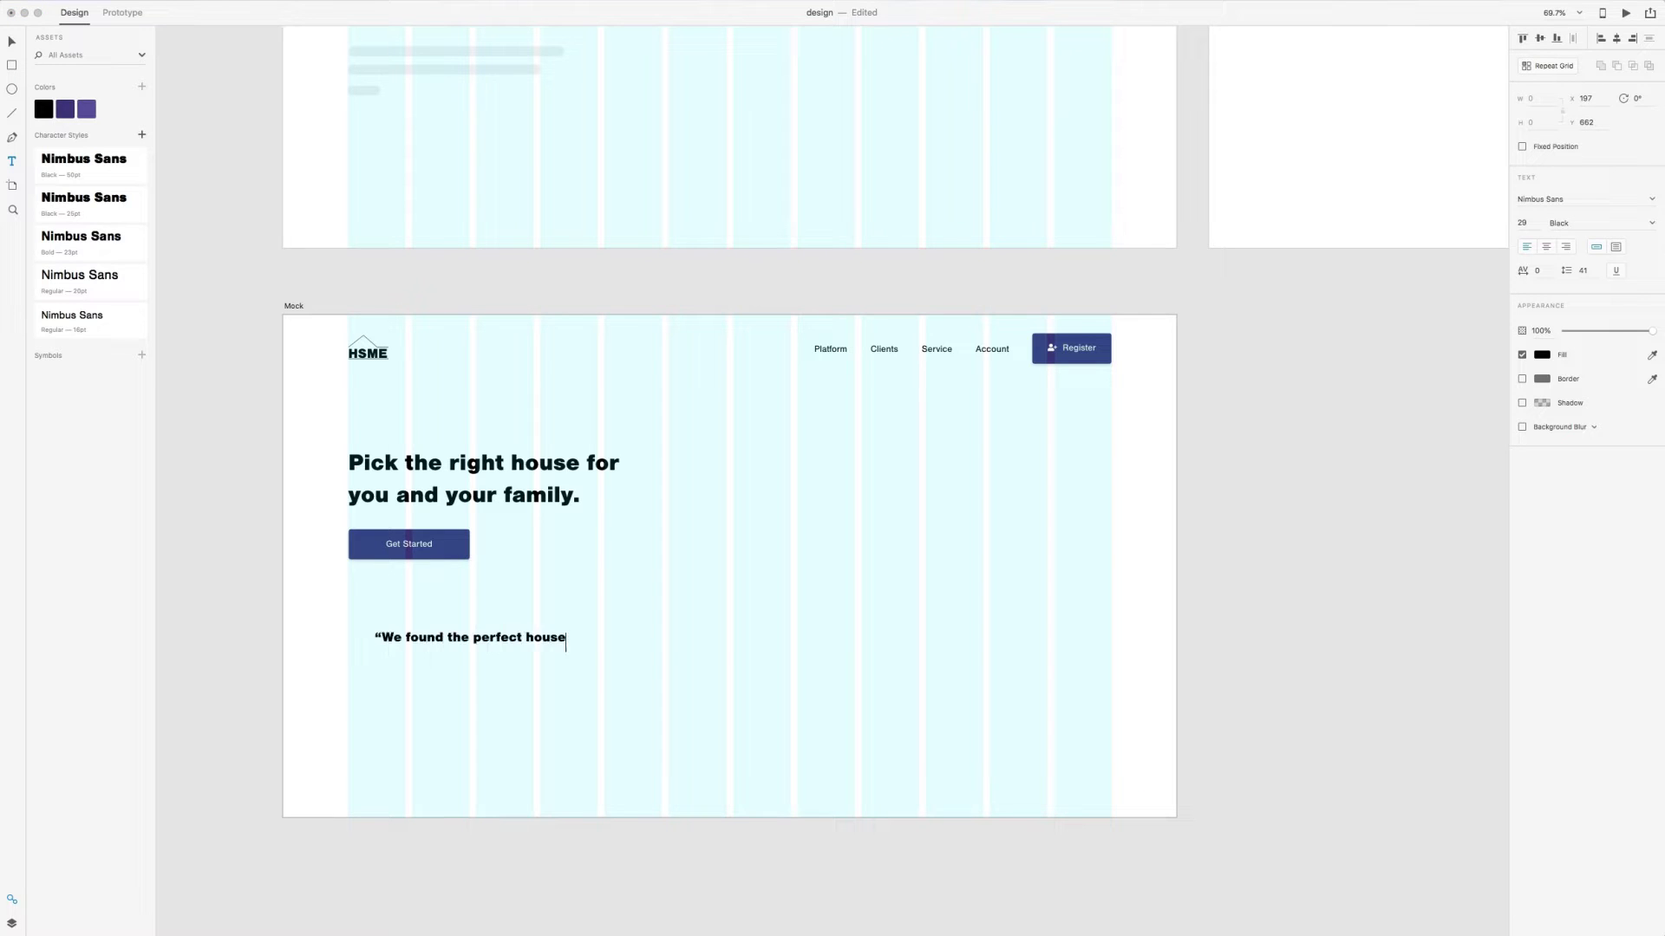
type("! Never could have found theses homes without HSME.”")
key("Escape")
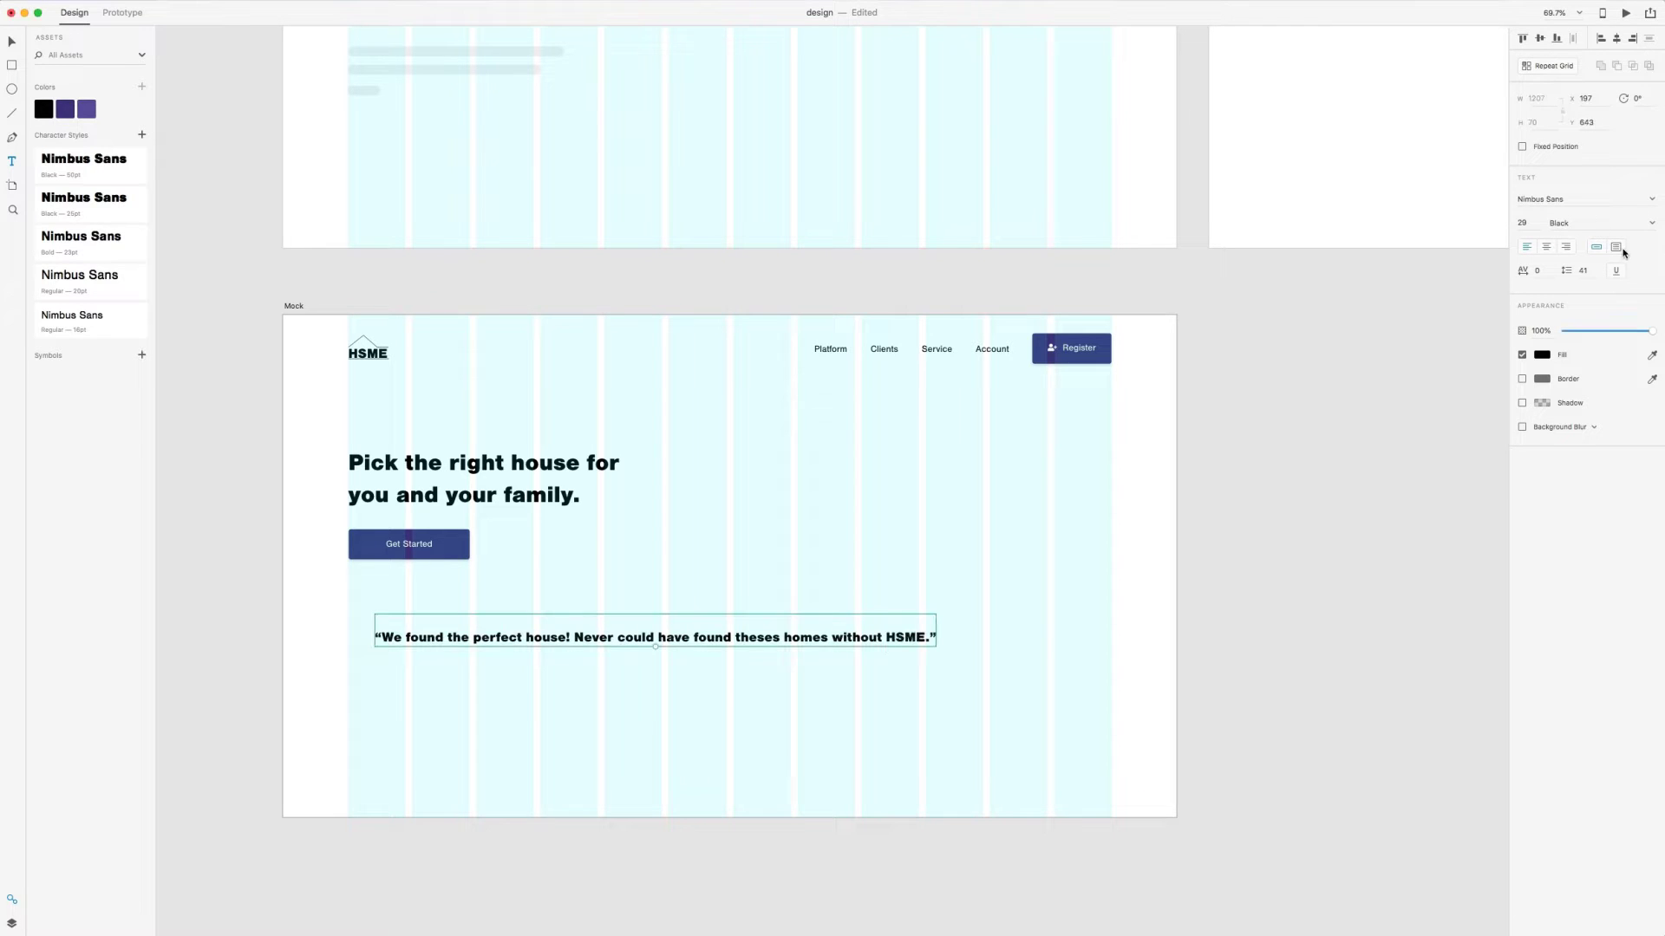
Make the testimonial area text and apply the saved Regular 20pt character style to it
left_click(91, 319)
left_click(76, 287)
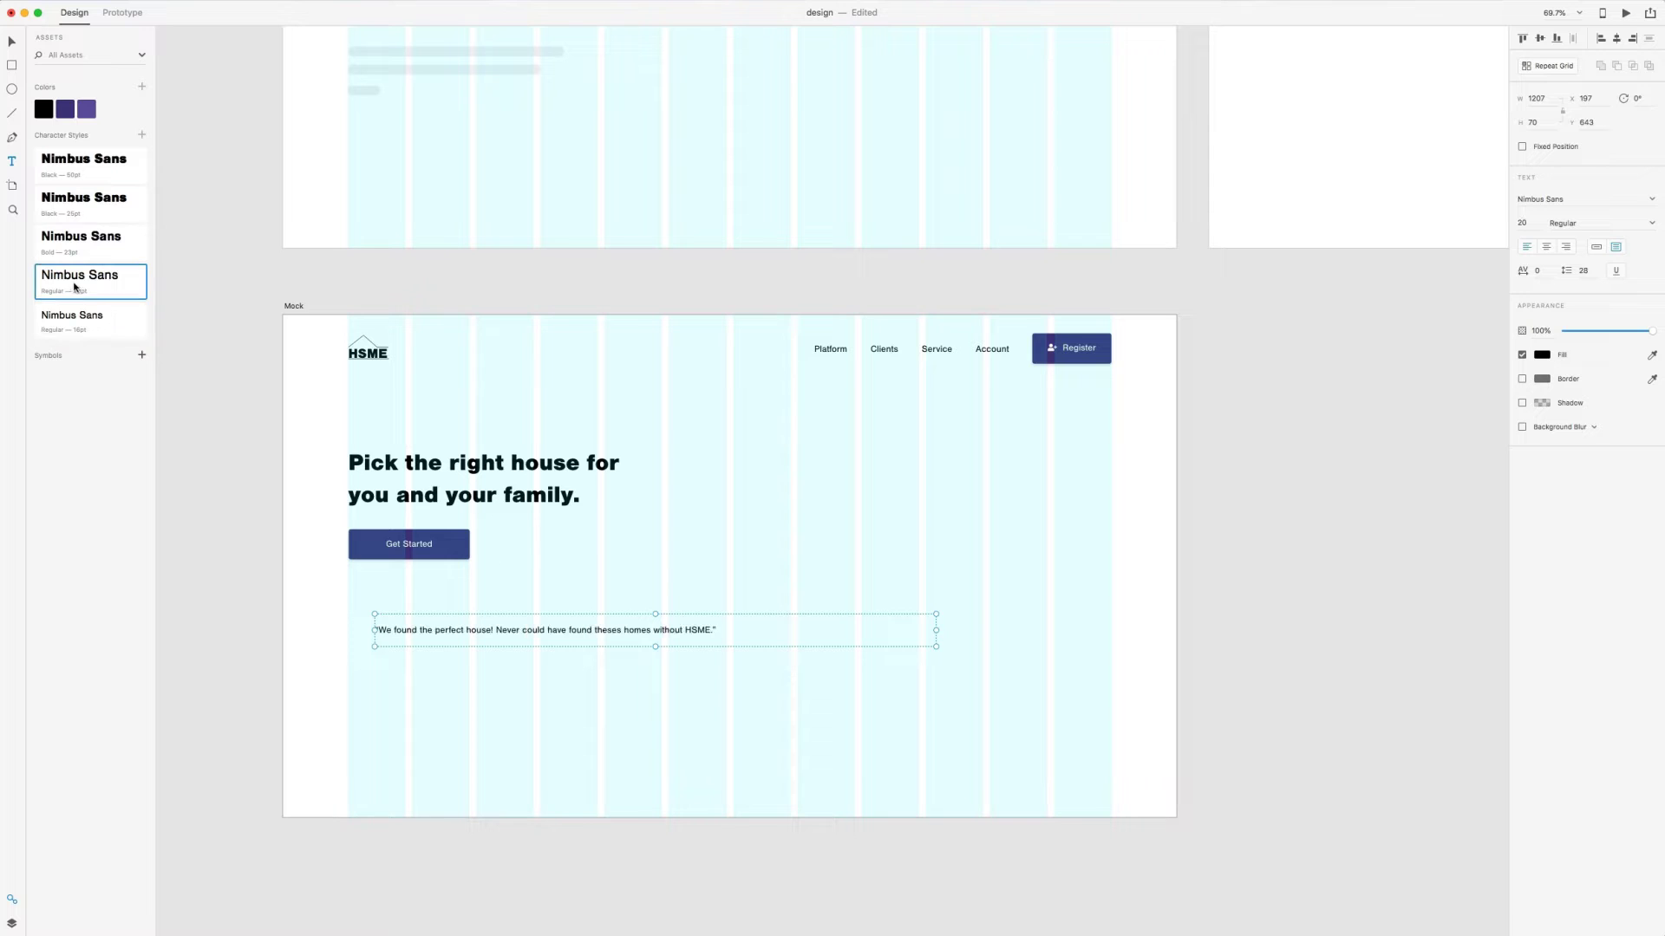
left_click(10, 42)
Delete the last, smallest Regular character style from the document's saved assets
right_click(96, 328)
left_click(136, 344)
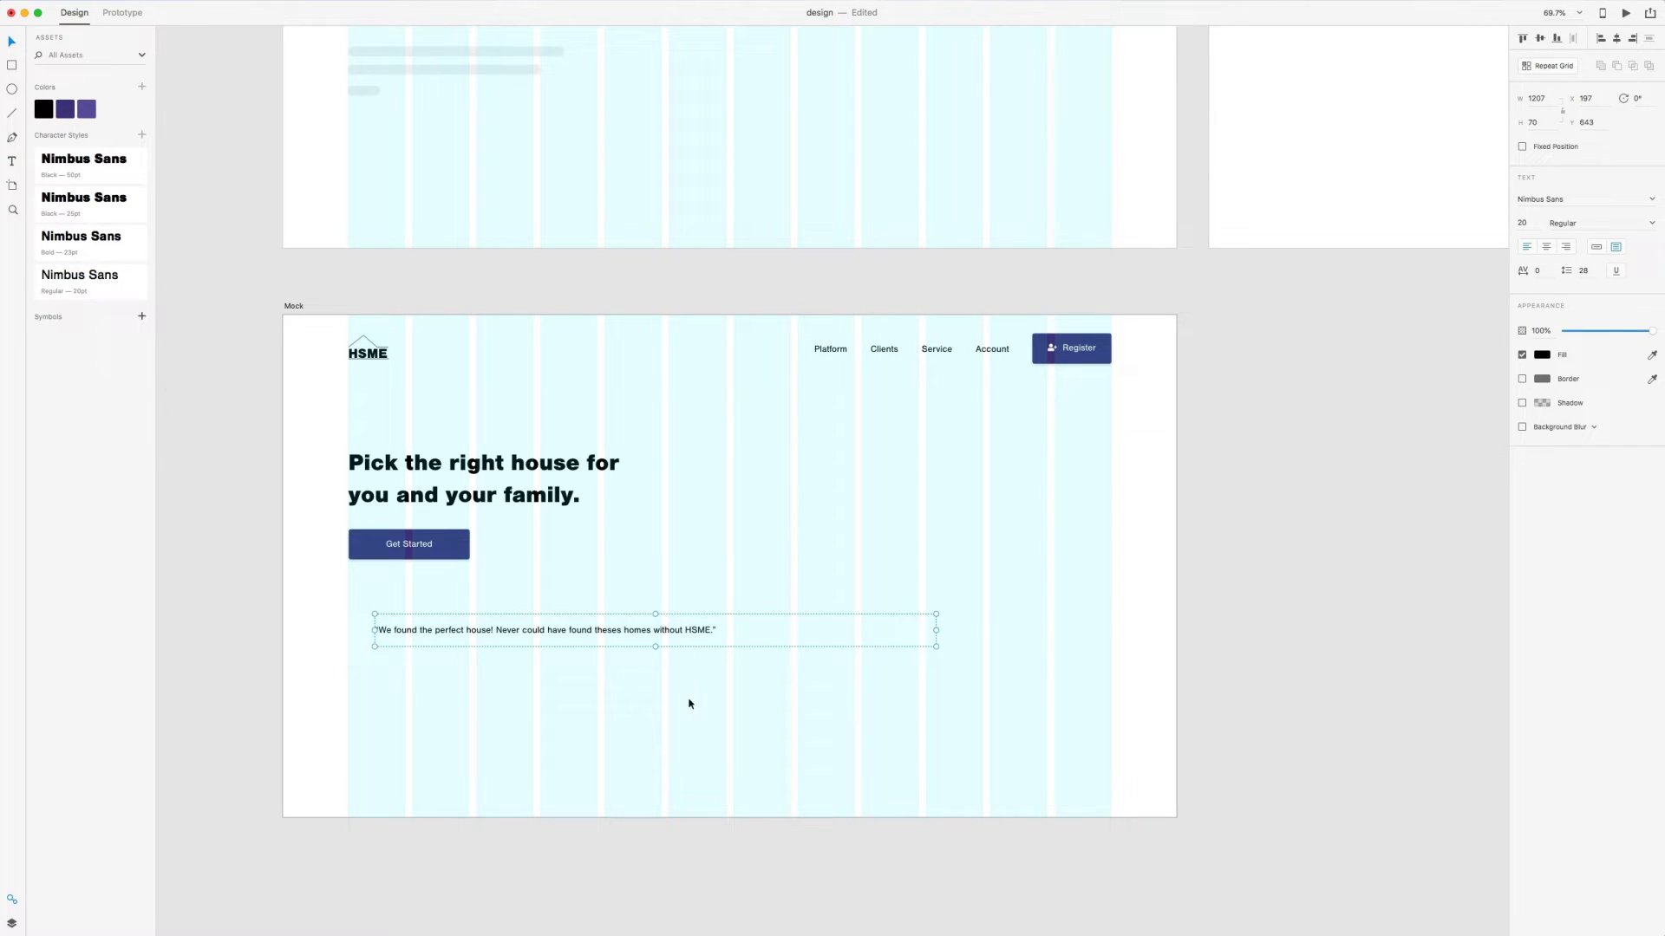
Move the testimonial to X 140, Y 631 and resize its box to about 475 by 79 to fit two lines
left_click_drag(682, 629, 655, 624)
left_click_drag(910, 625, 566, 634)
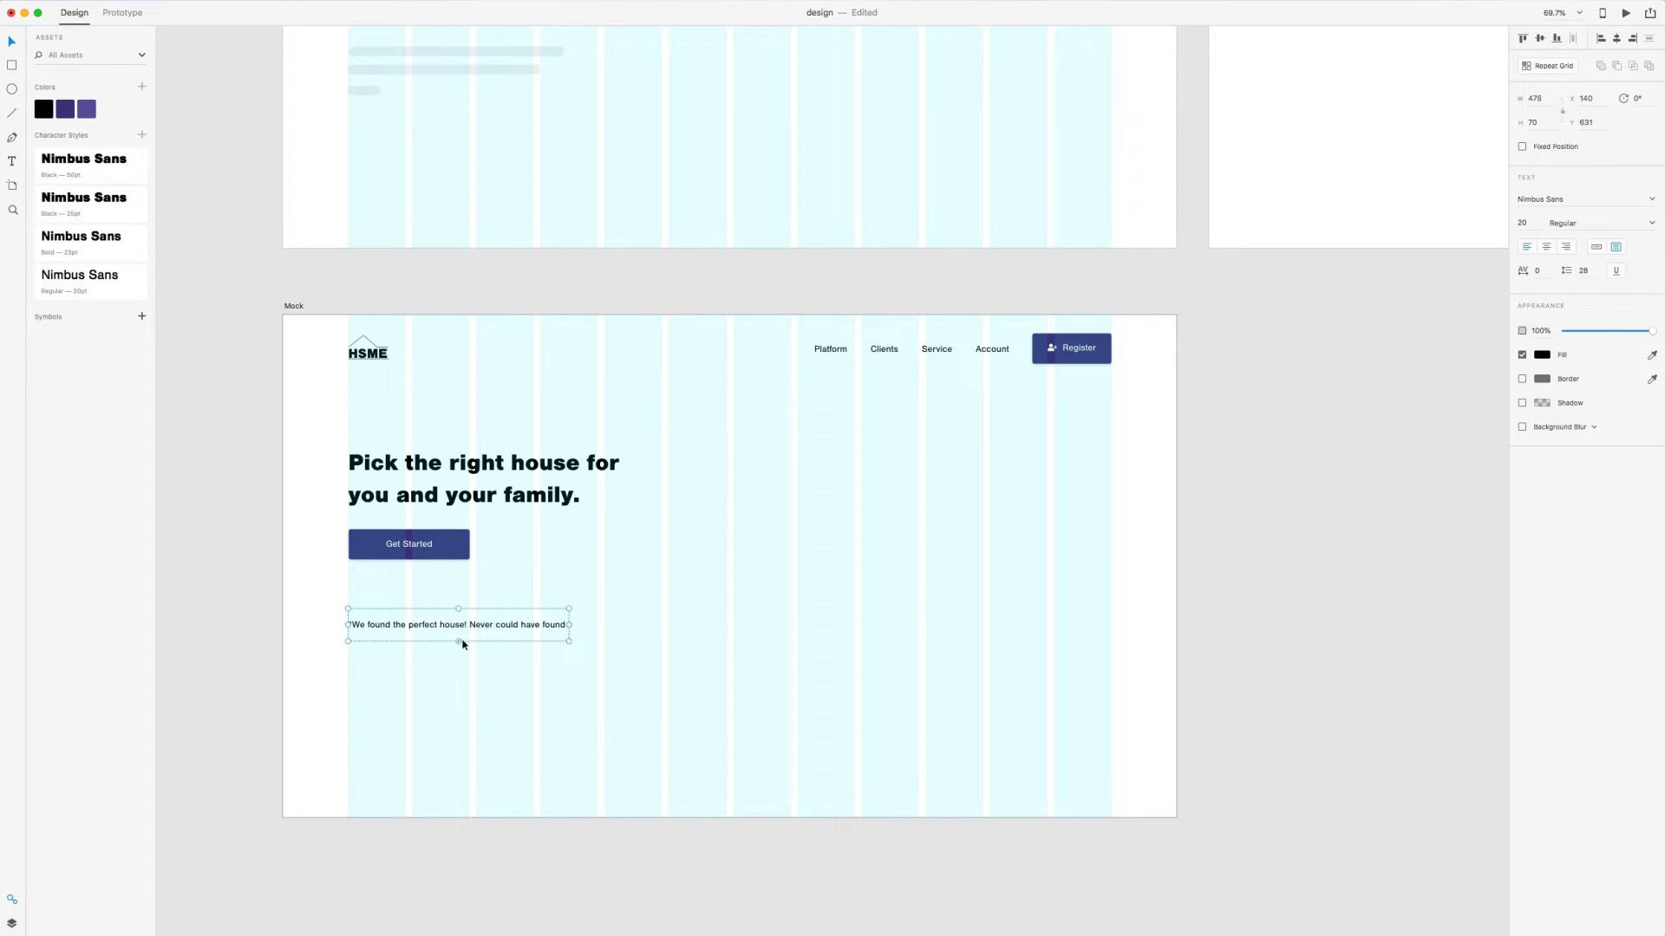
left_click_drag(460, 642, 460, 646)
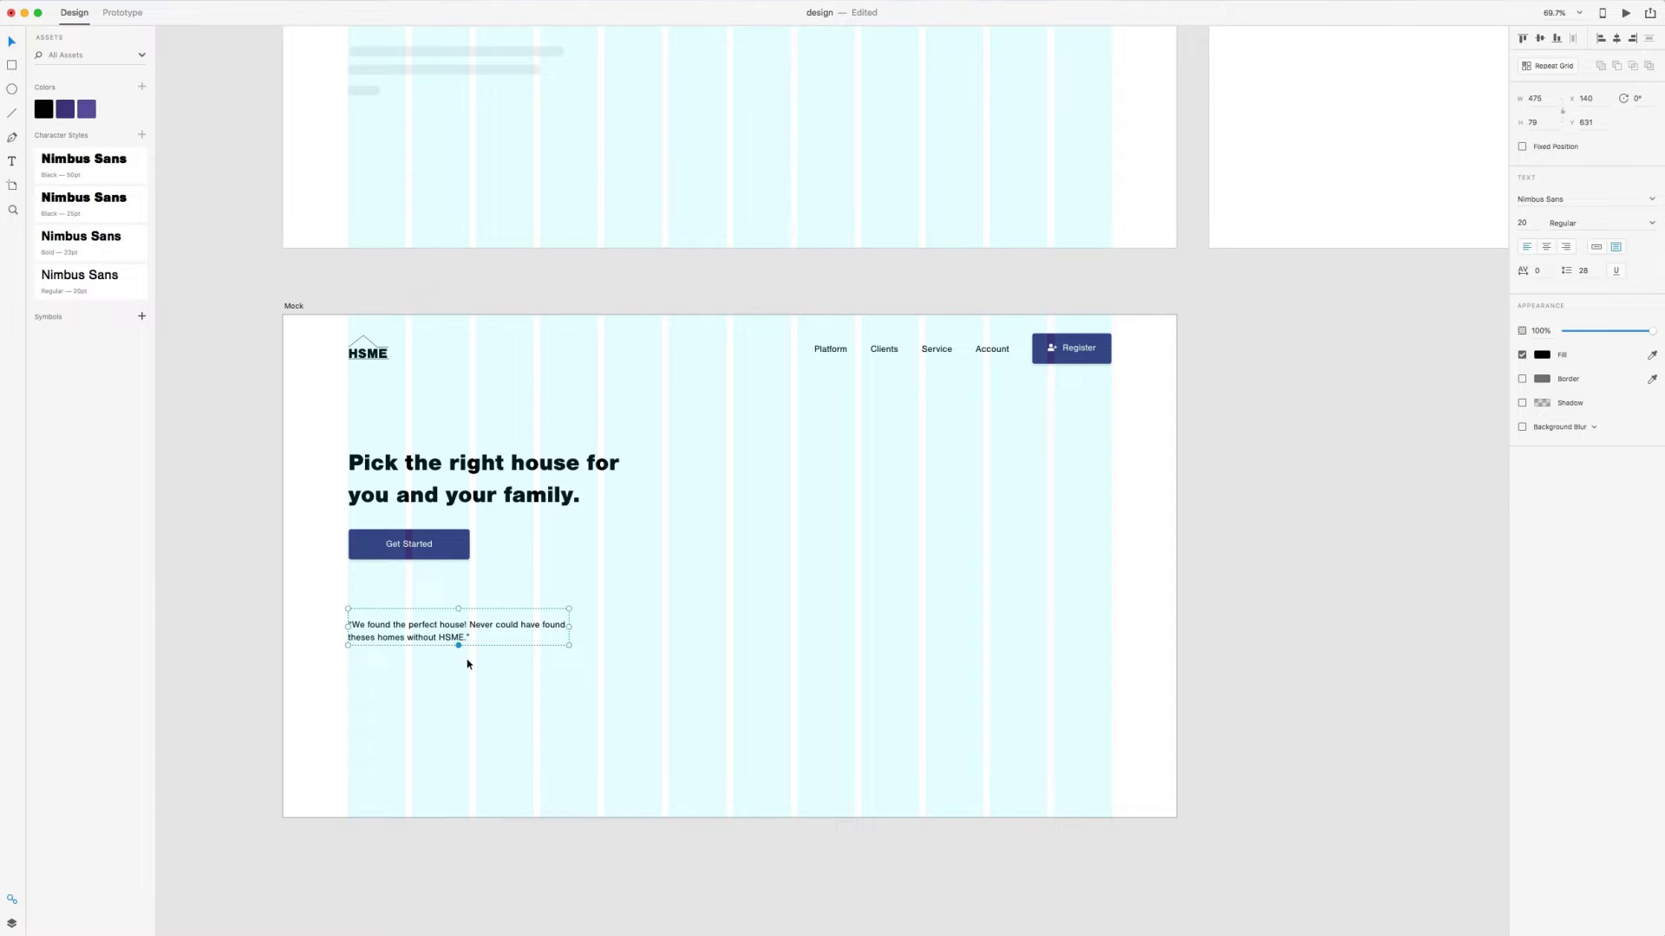
left_click(467, 661)
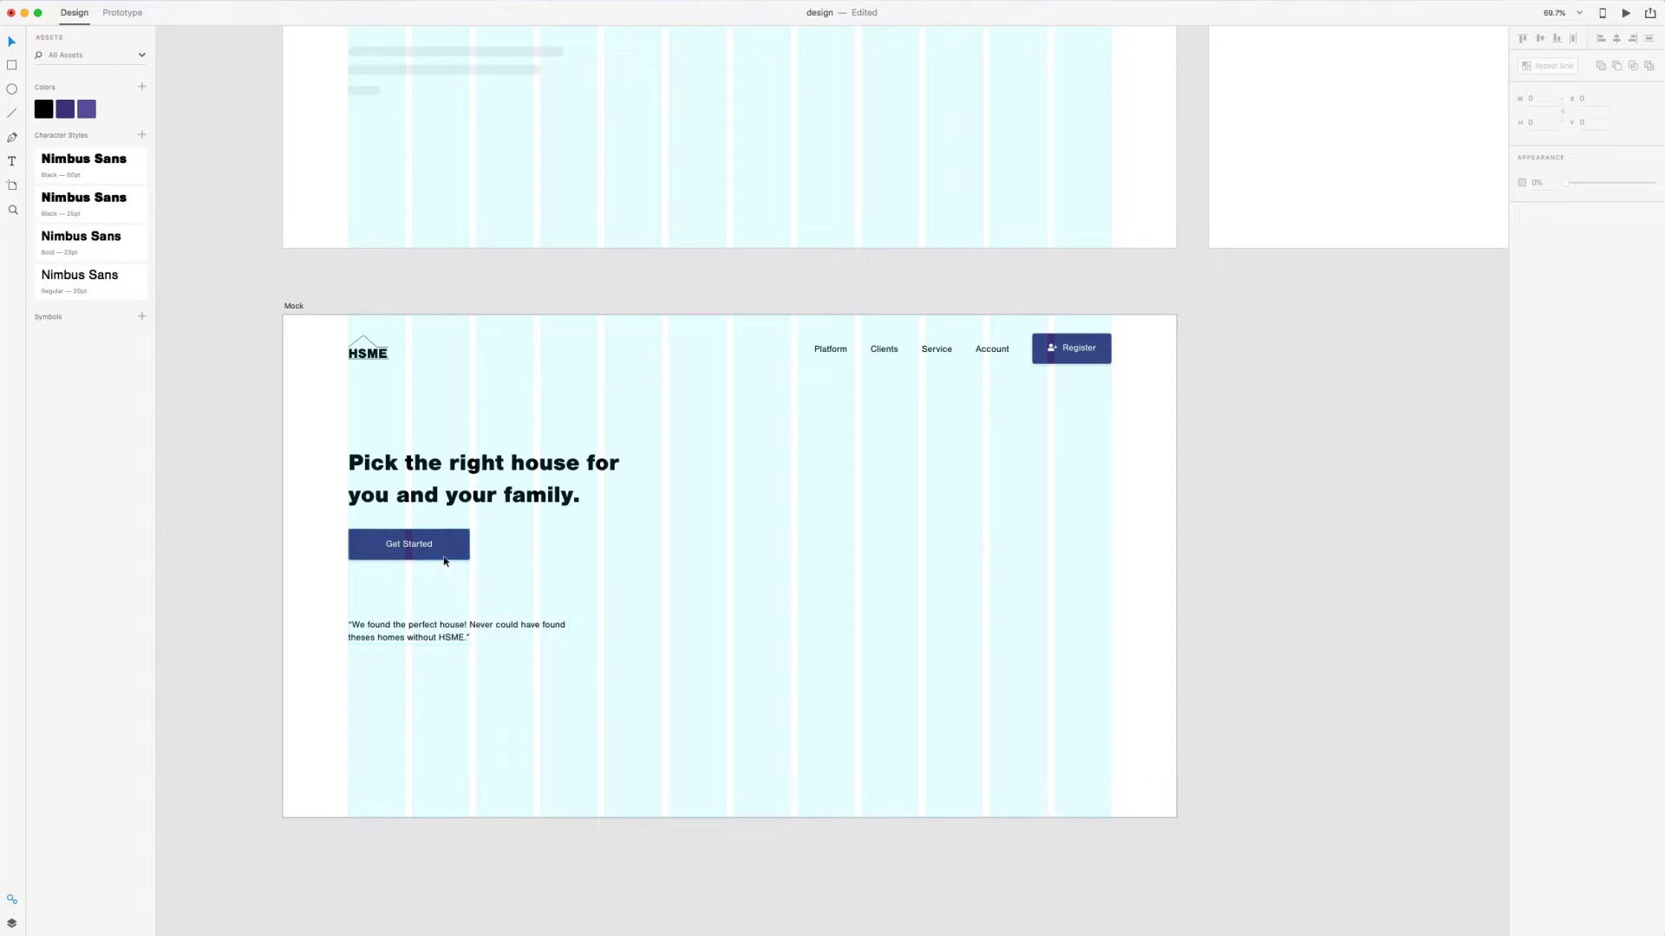
Check the testimonial's spacing from the Get Started button and move the testimonial down to Y 646
left_click(419, 637)
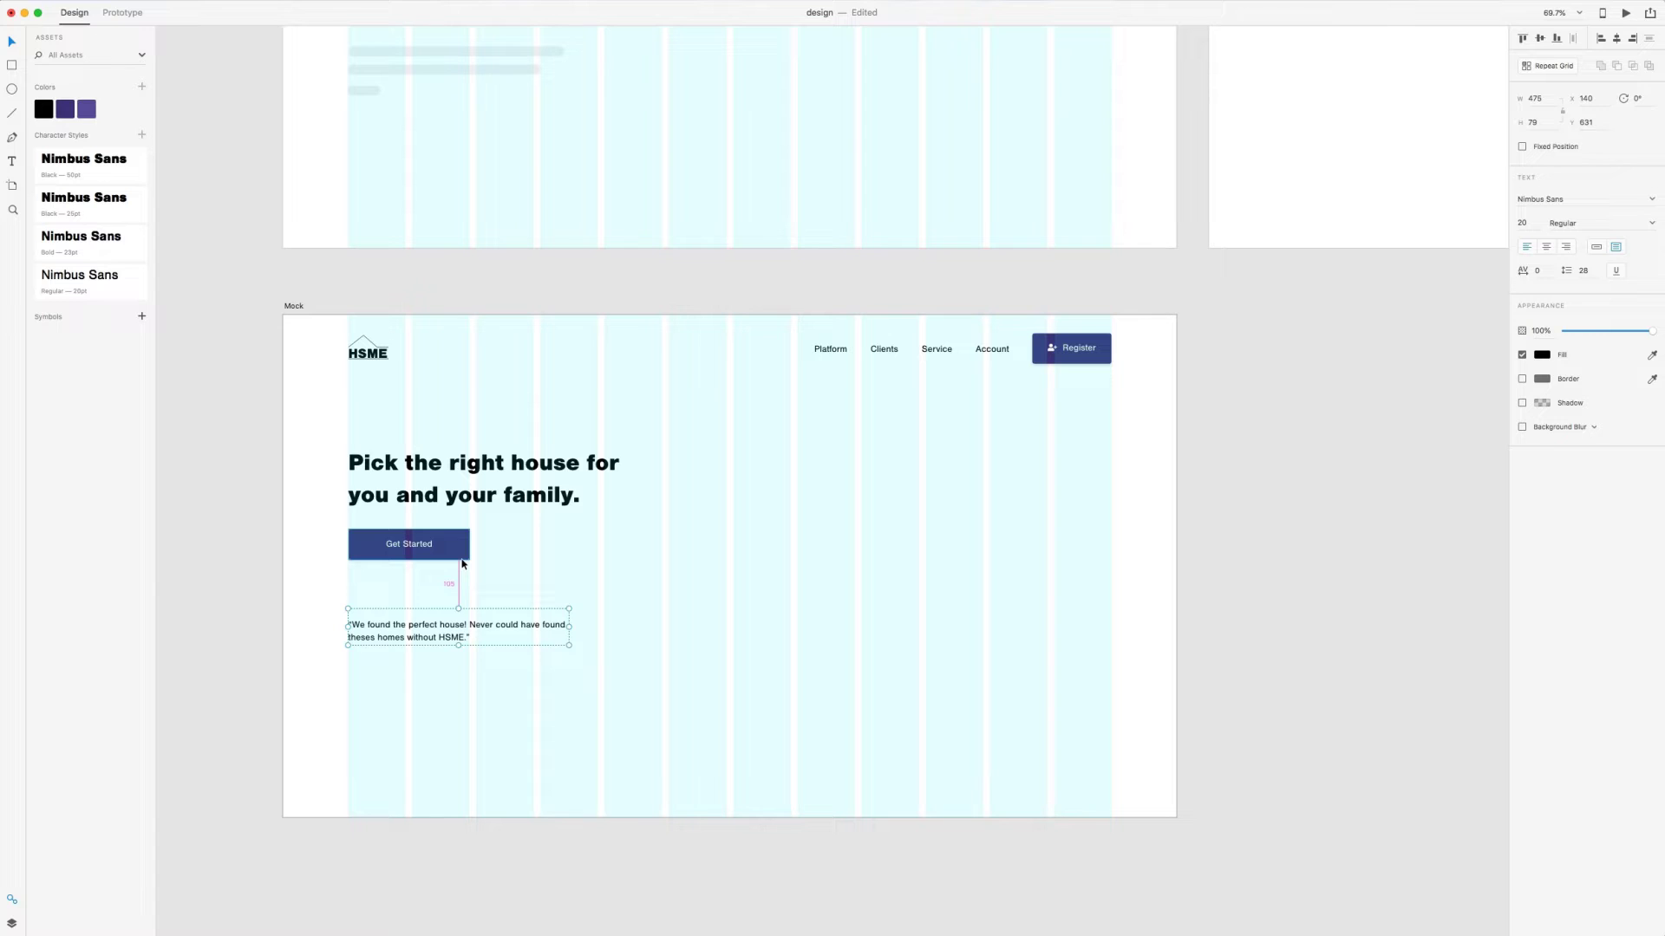
key("Down")
key("Down")
key("Down")
key("Down")
key("Down")
key("Down")
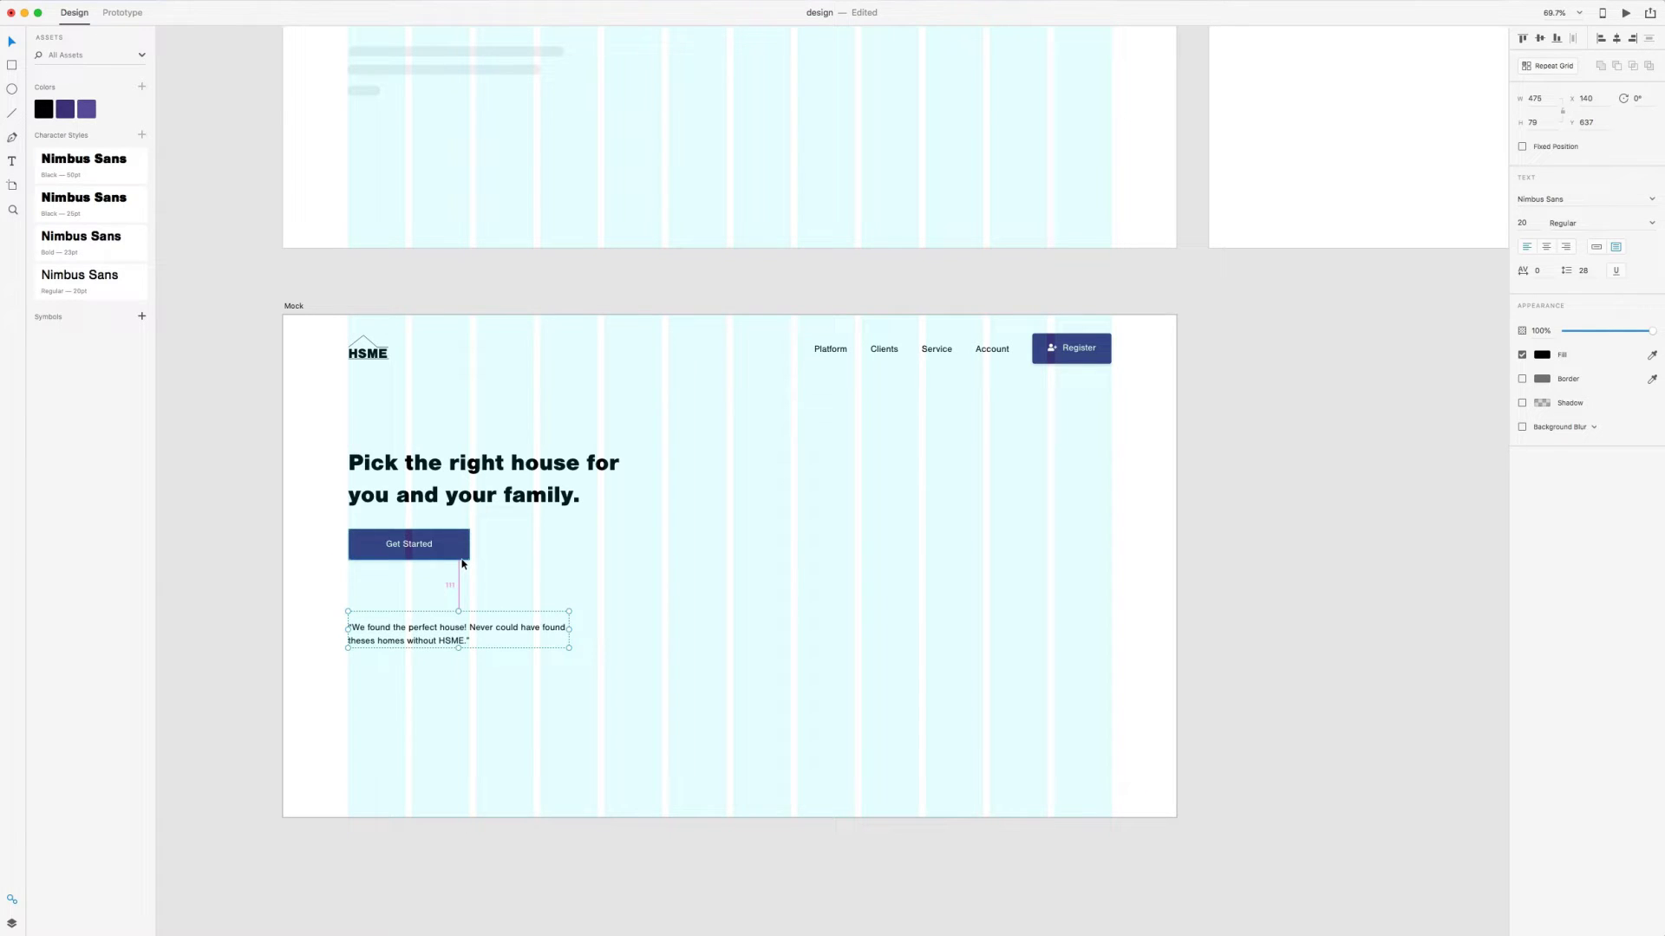
key("Down")
key("Down")
key("Down")
key("Down")
key("Down")
key("Down")
key("Down")
key("Down")
key("Down")
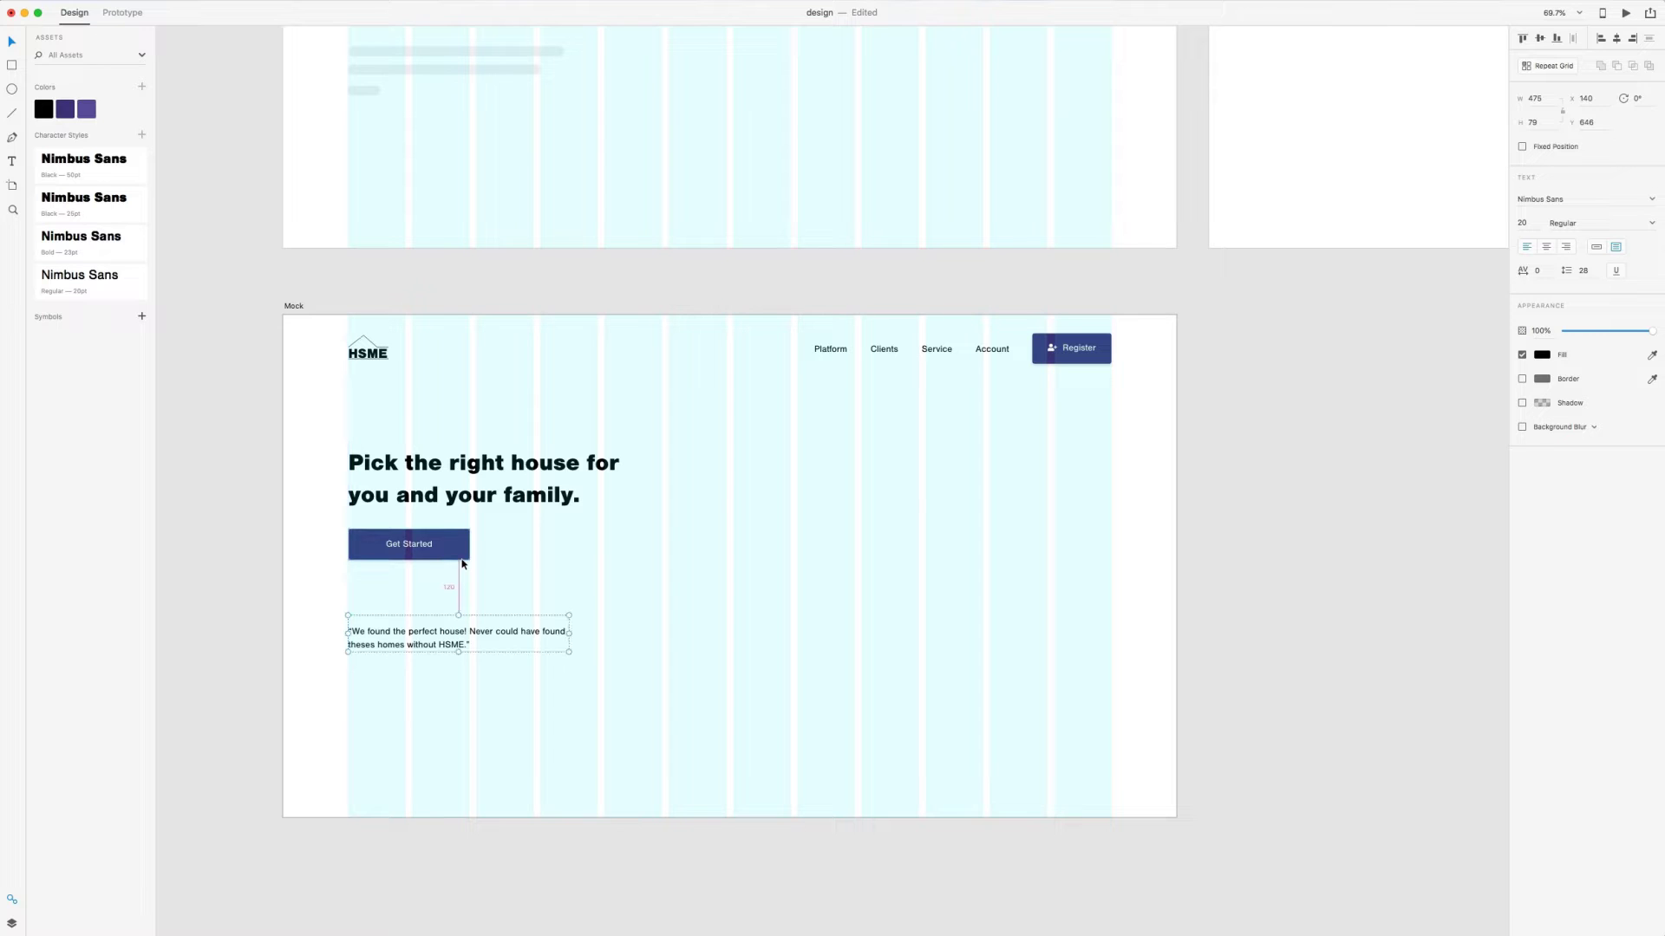
left_click(458, 707)
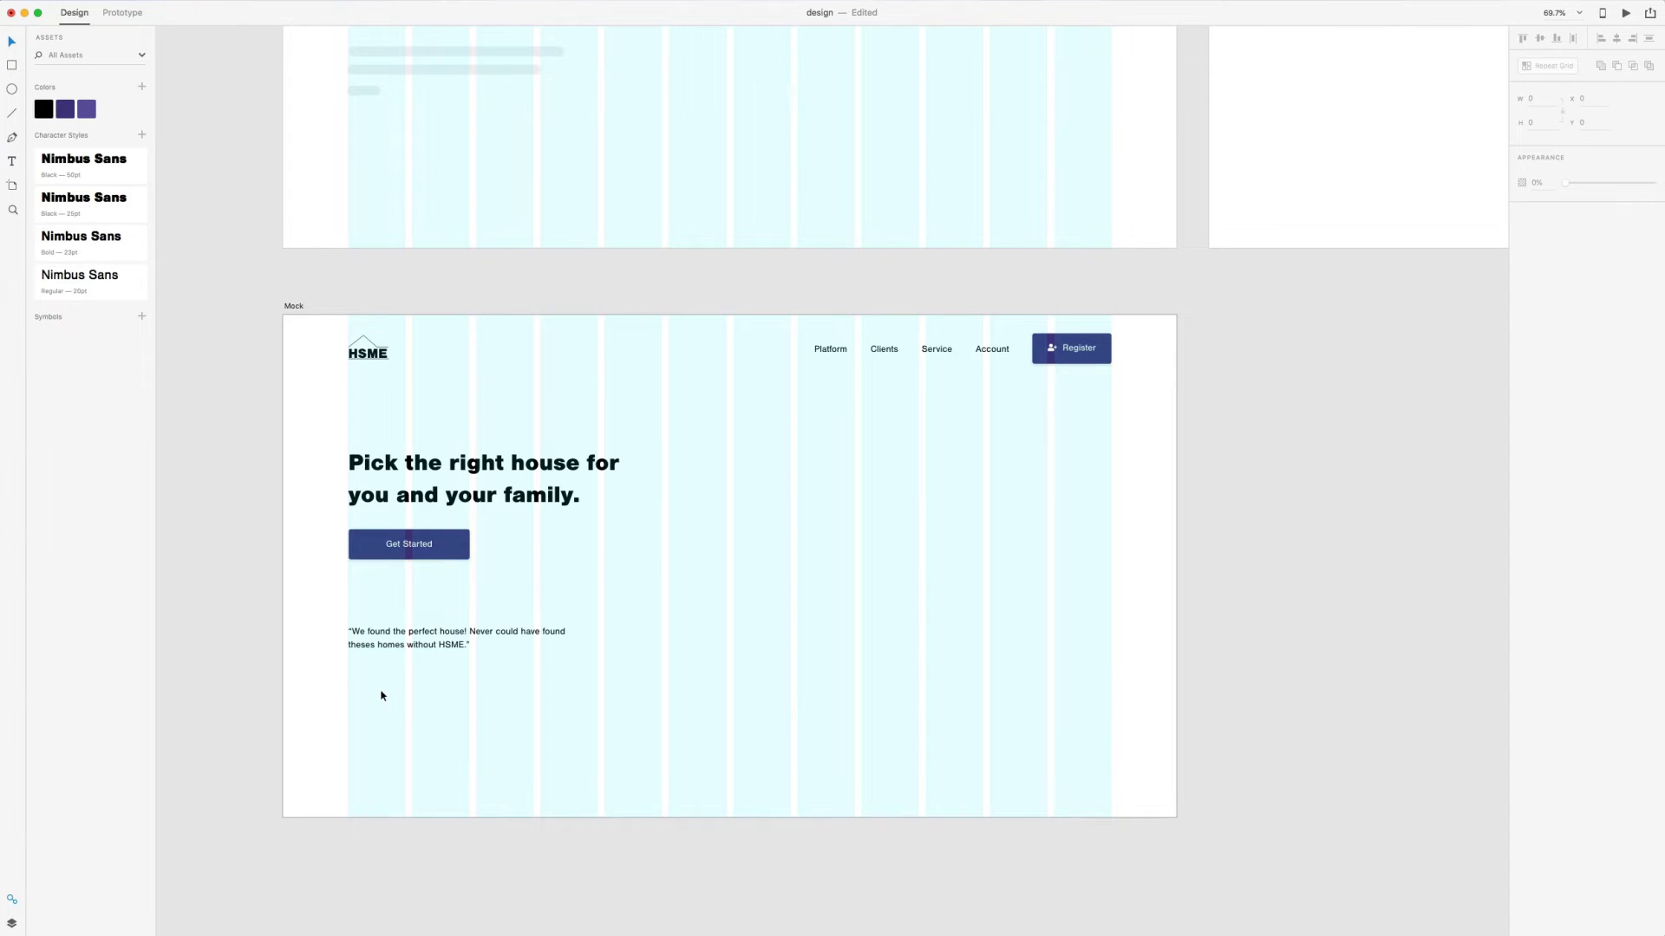
Add a text line below the testimonial with the reviewer's name preceded by a dash
scroll(380, 694, "up", 5)
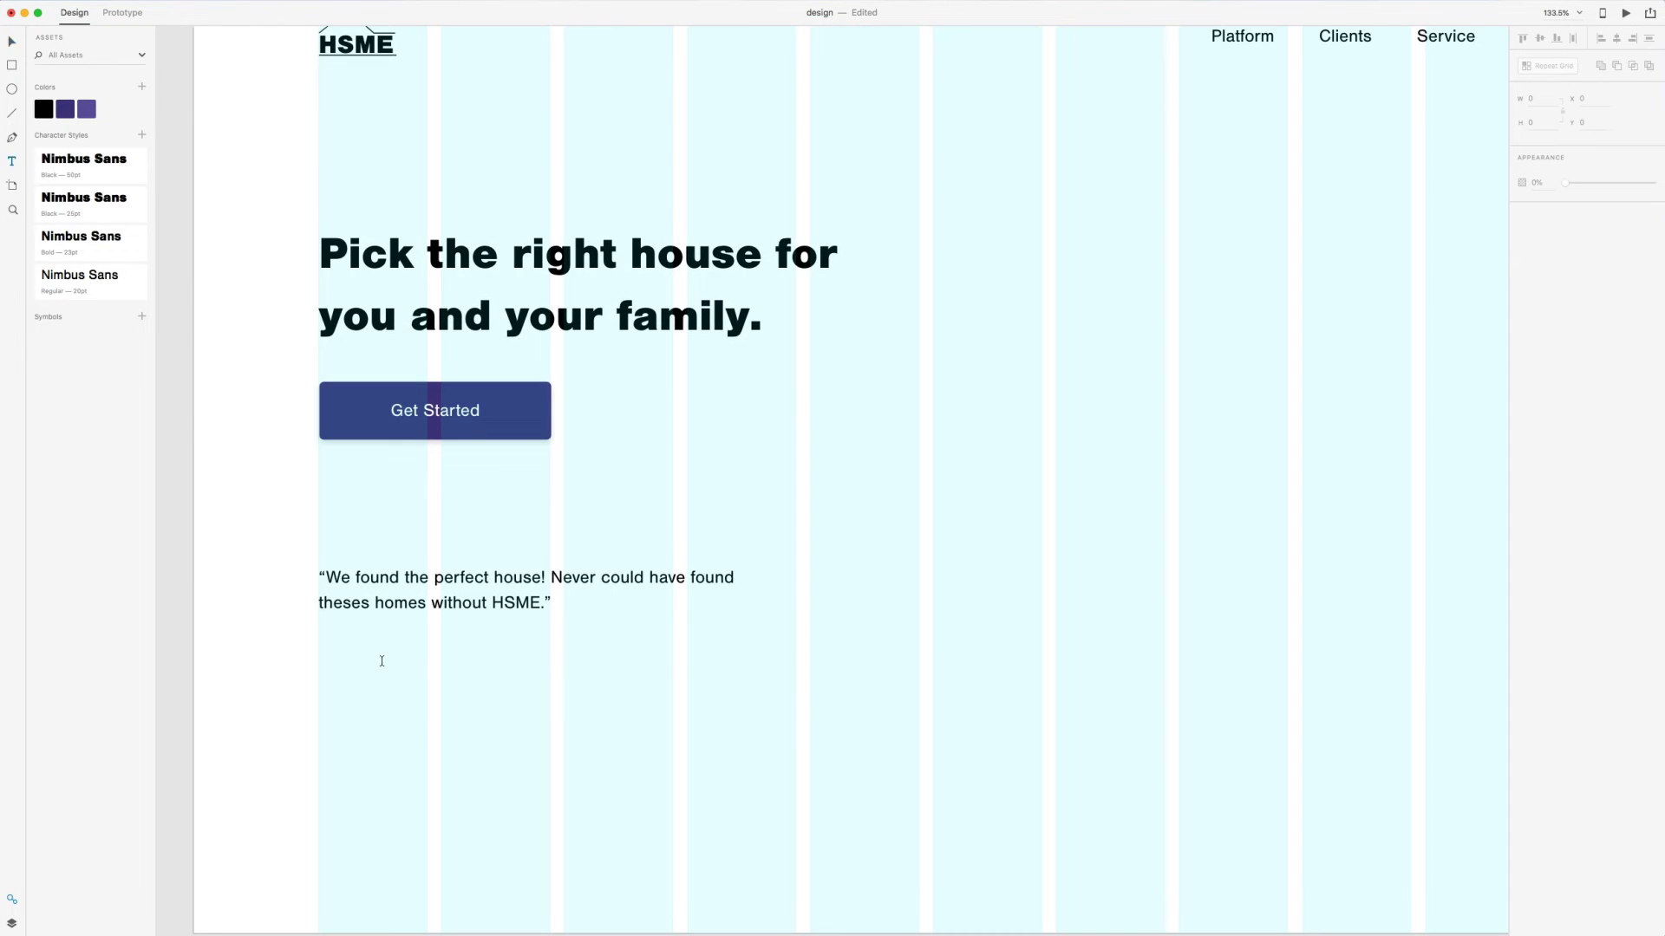
left_click(382, 661)
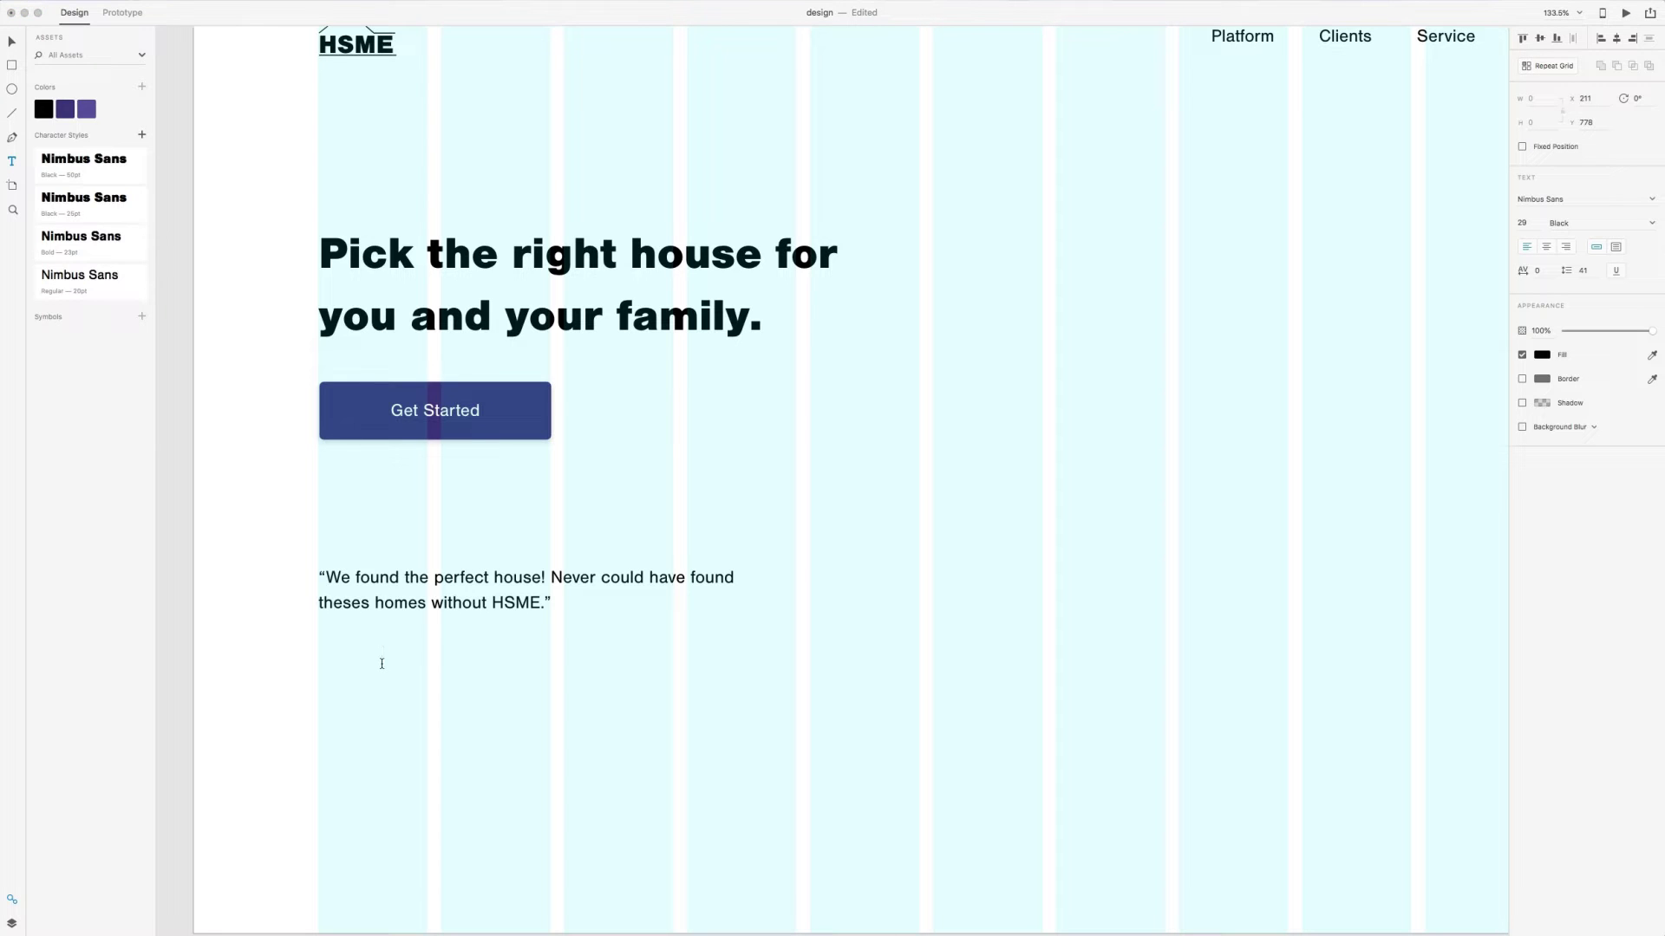
type("-Mike J.")
key("Escape")
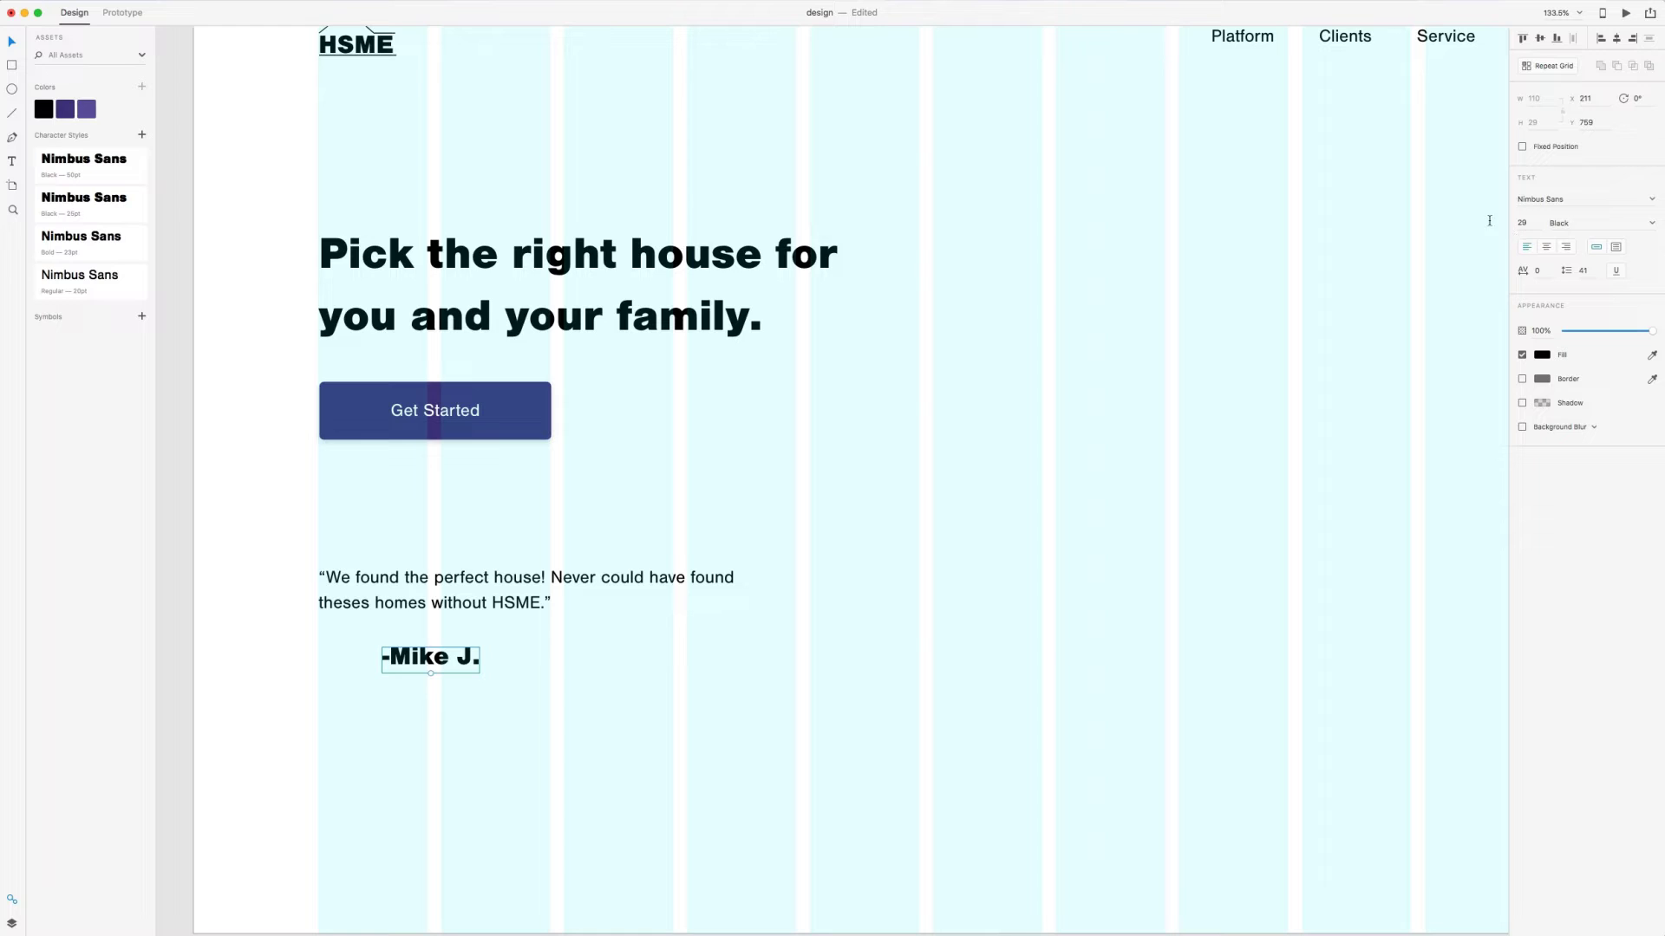
Set the reviewer name's font size to 20 and its weight to Bold
left_click(1524, 223)
type("20")
key("Return")
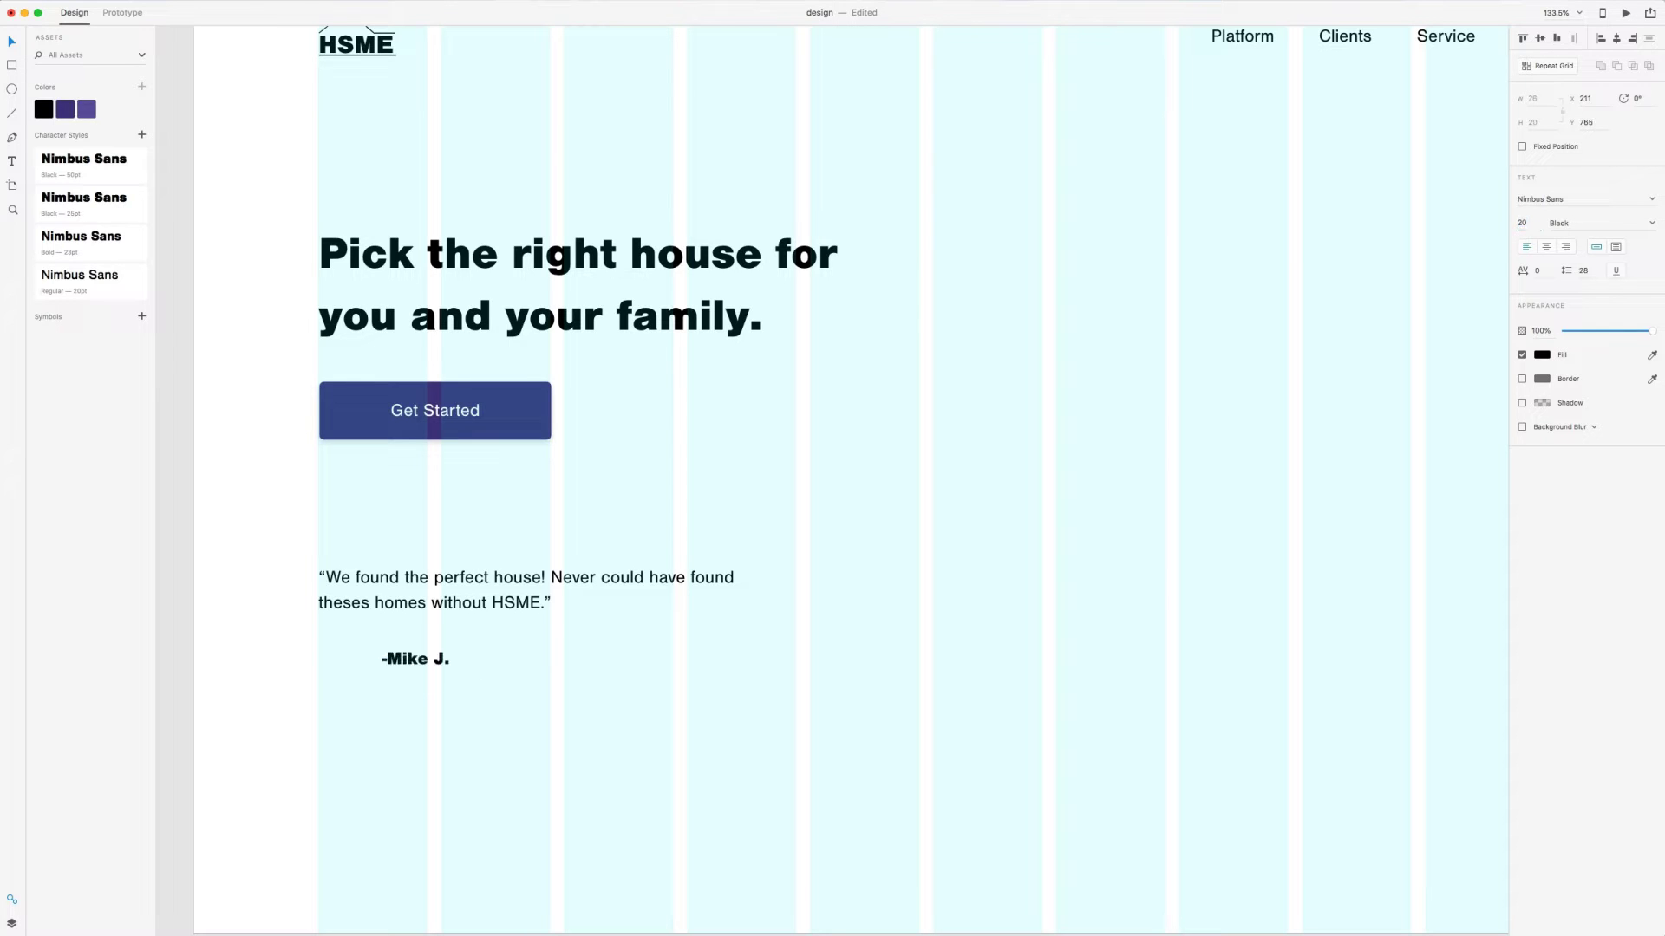
left_click(1652, 224)
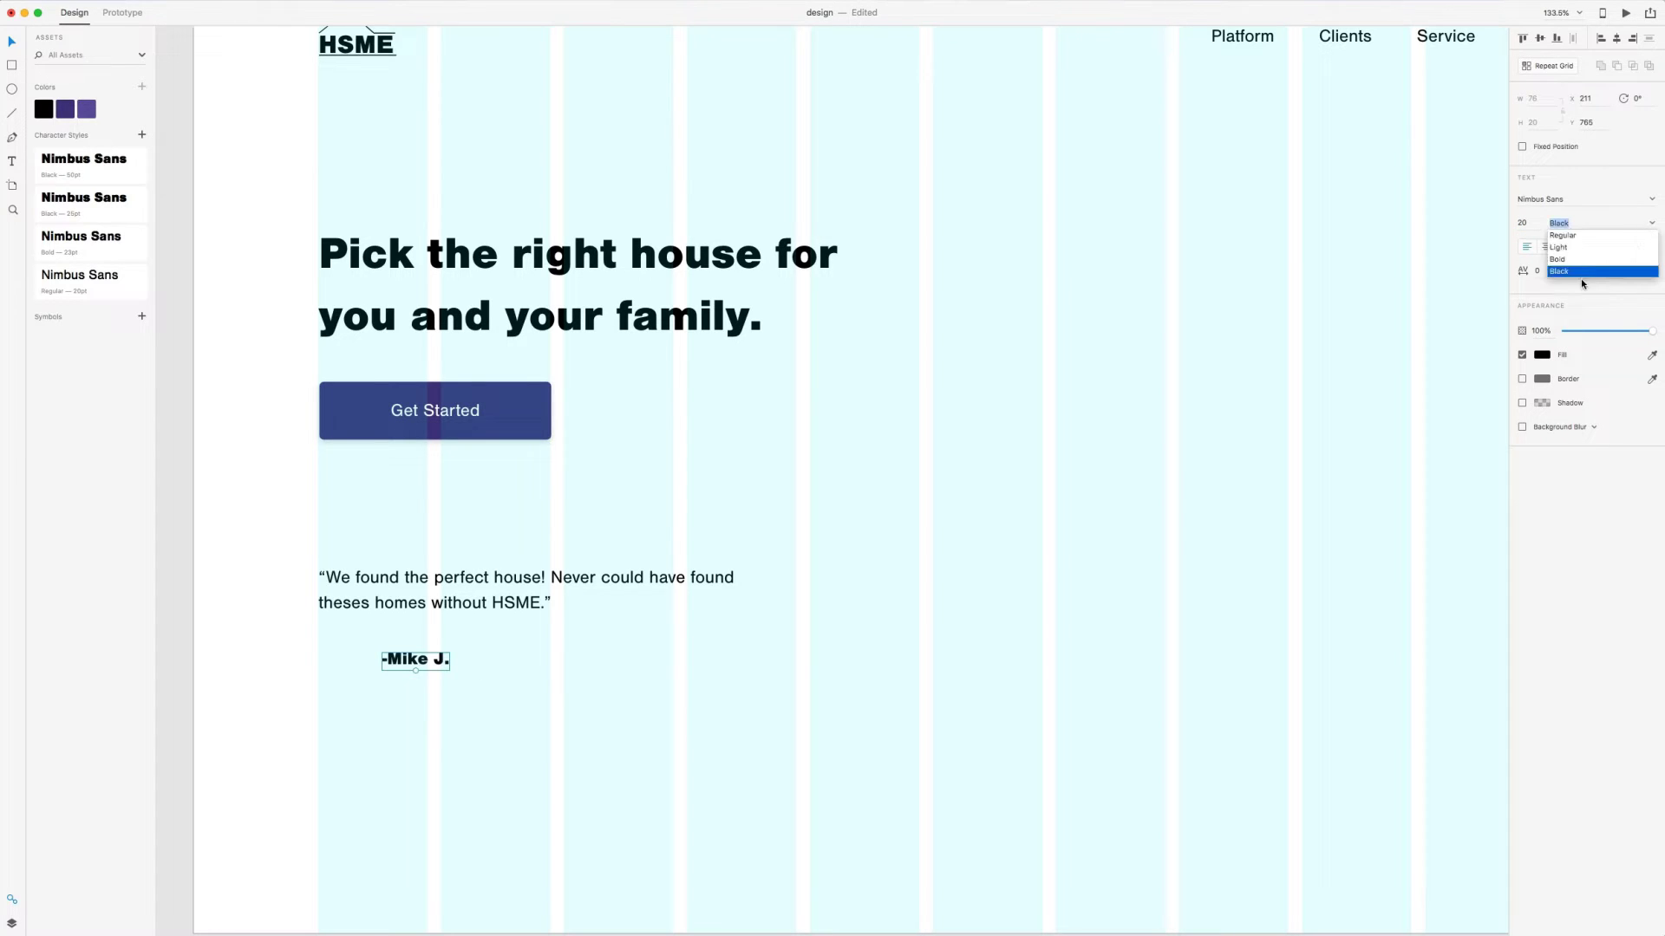
left_click(1565, 271)
left_click(877, 591)
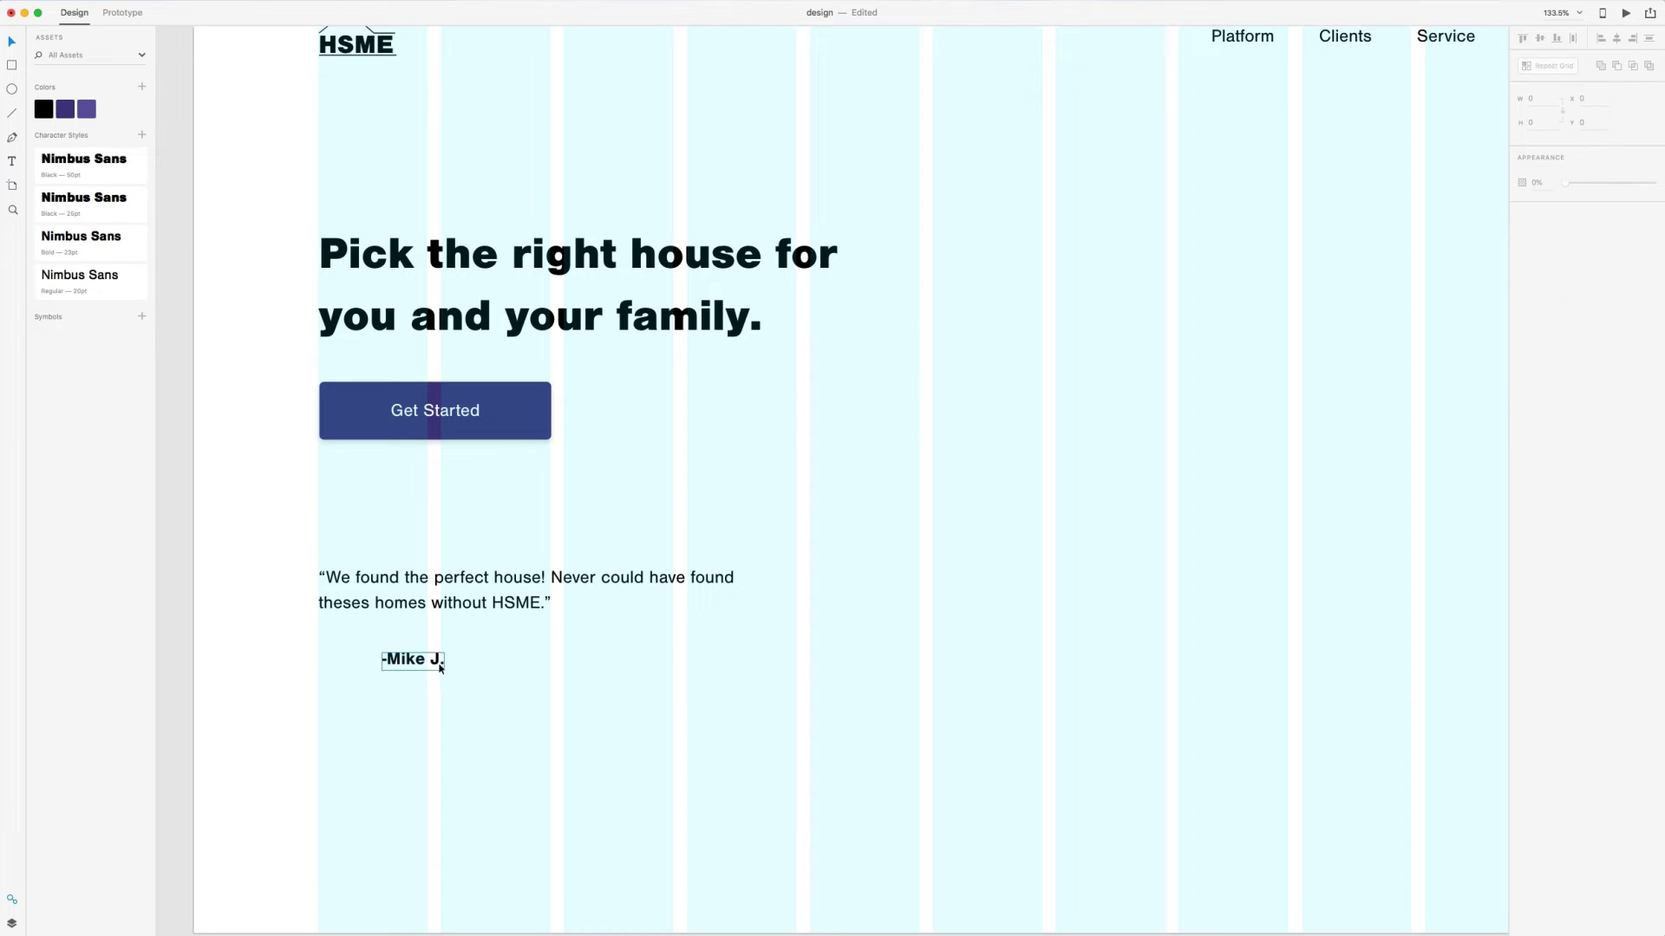
Move the reviewer name directly under the testimonial, left-aligned with it at X 140, Y 740
left_click_drag(420, 661, 357, 626)
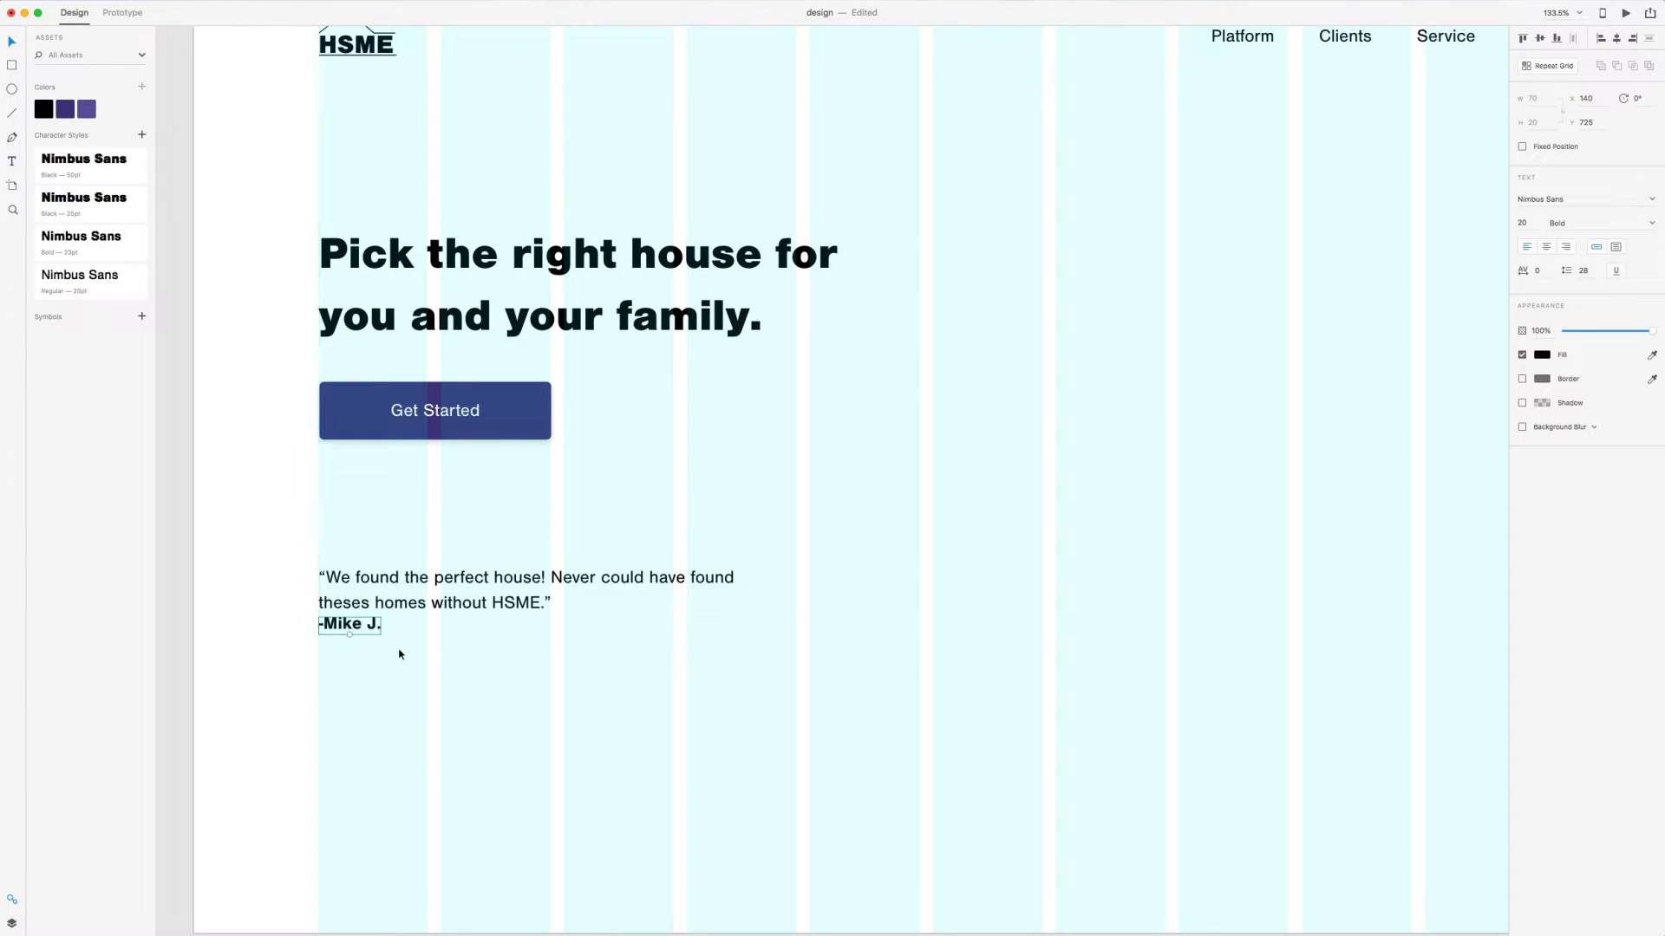
left_click(399, 653)
scroll(509, 677, "down", 5)
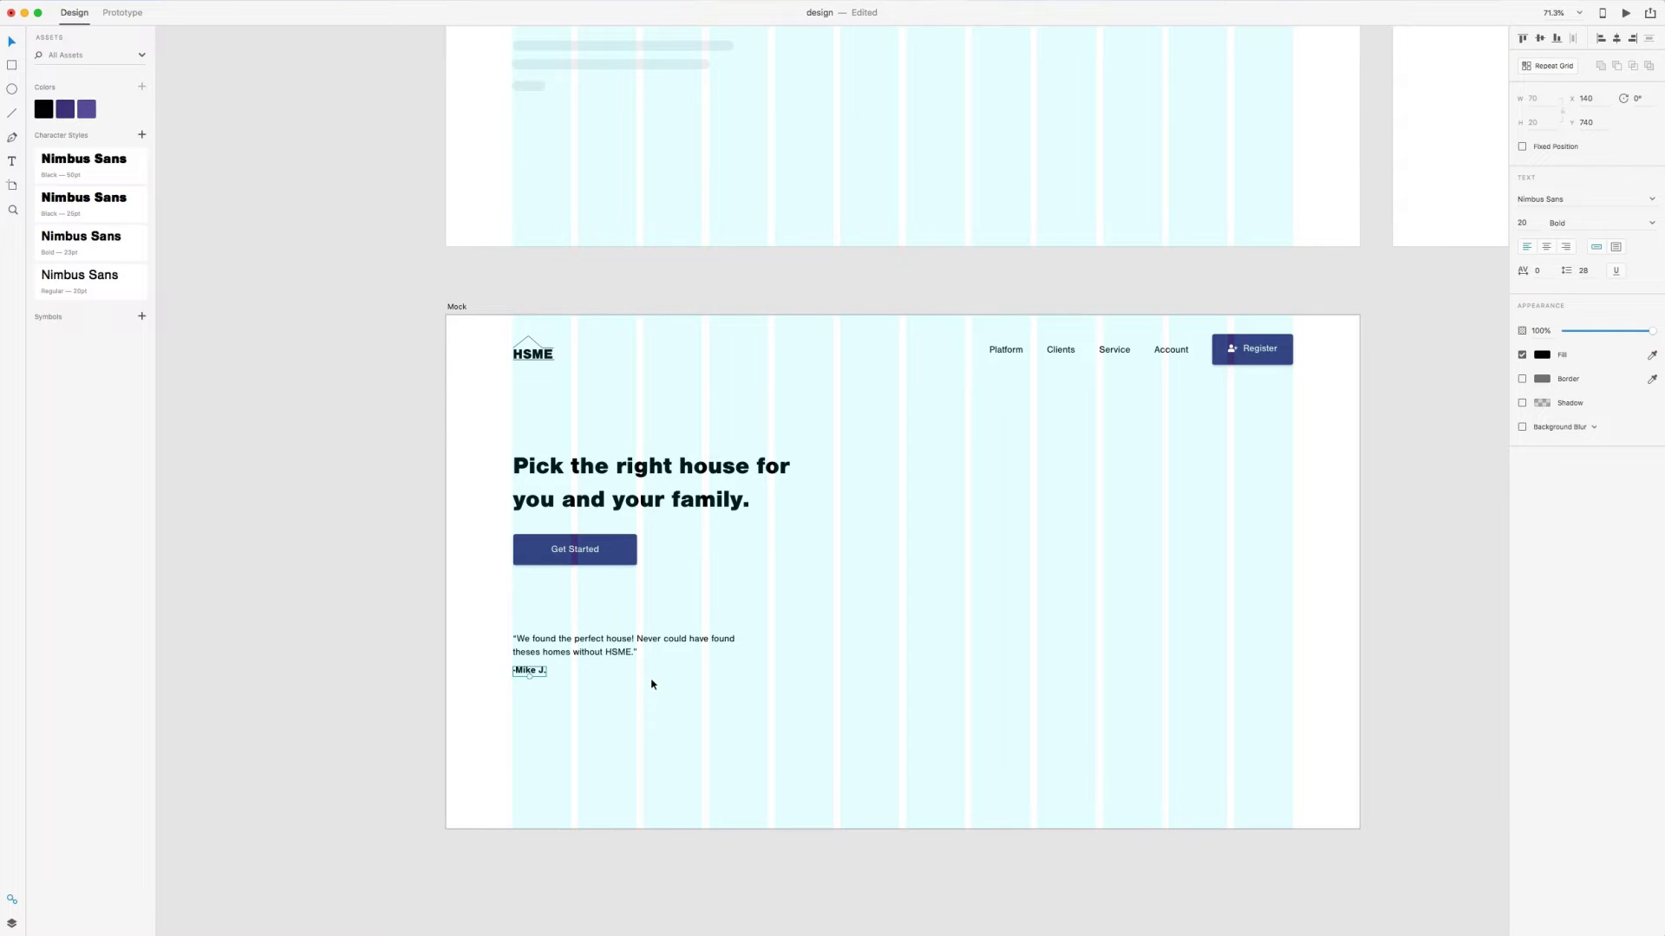
scroll(655, 686, "right", 3)
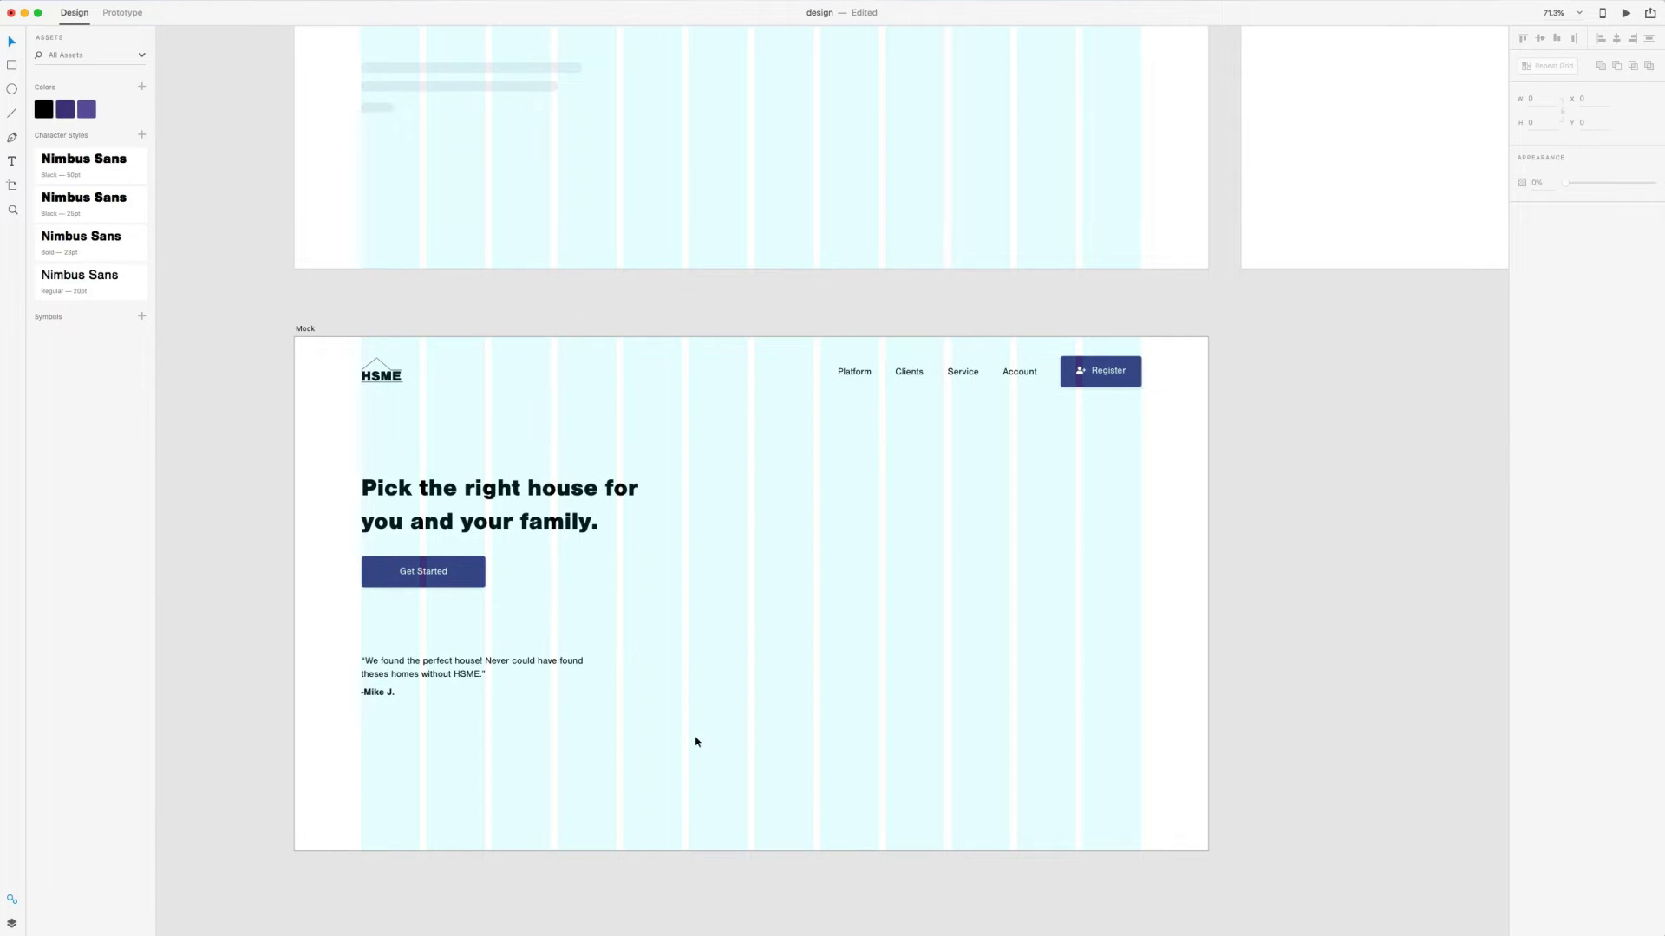
Import the purple house illustration and place it over the Wire and Mock artboards
scroll(850, 722, "down", 3)
scroll(996, 710, "right", 2)
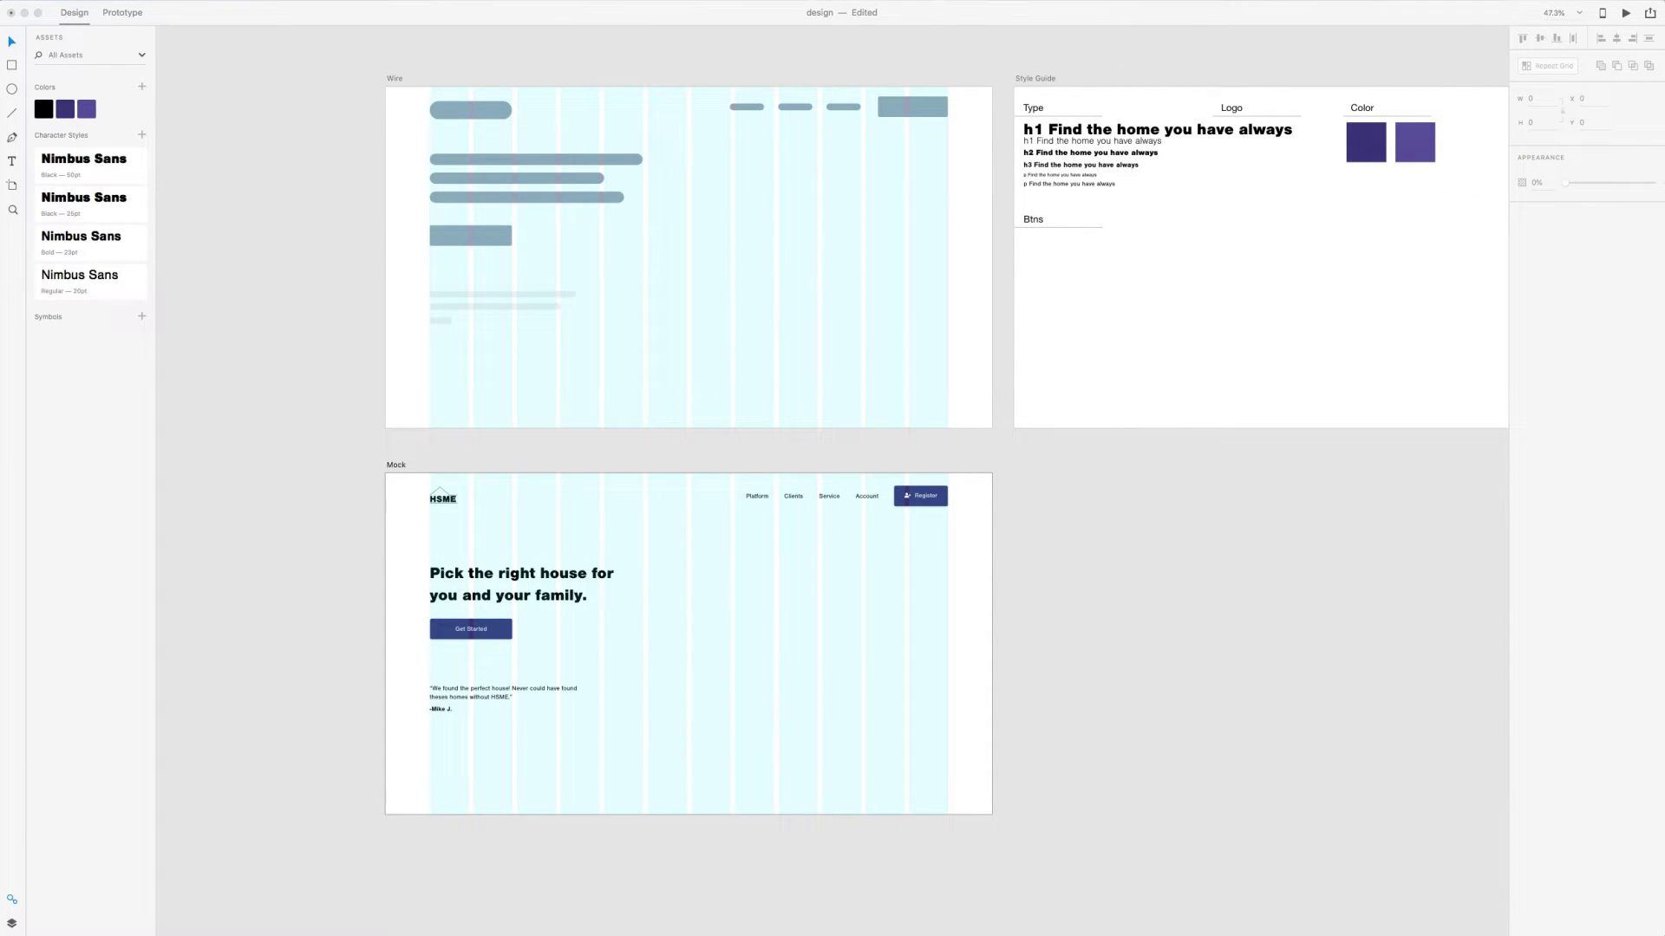
left_click_drag(1580, 531, 1180, 600)
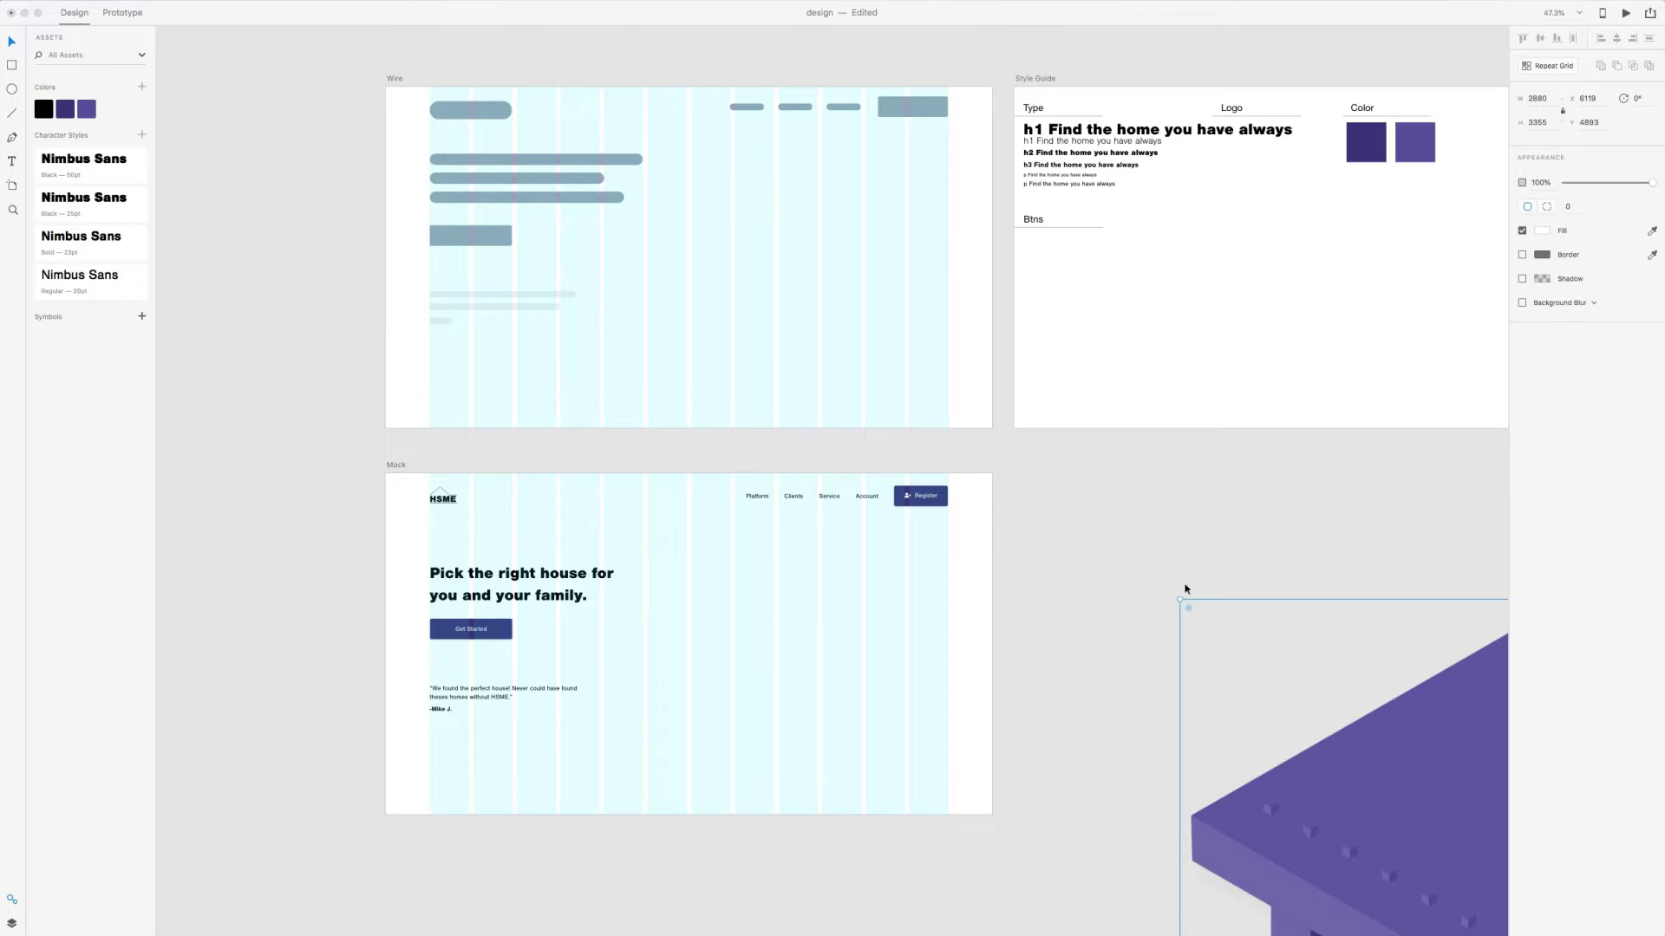
left_click_drag(1349, 783, 887, 606)
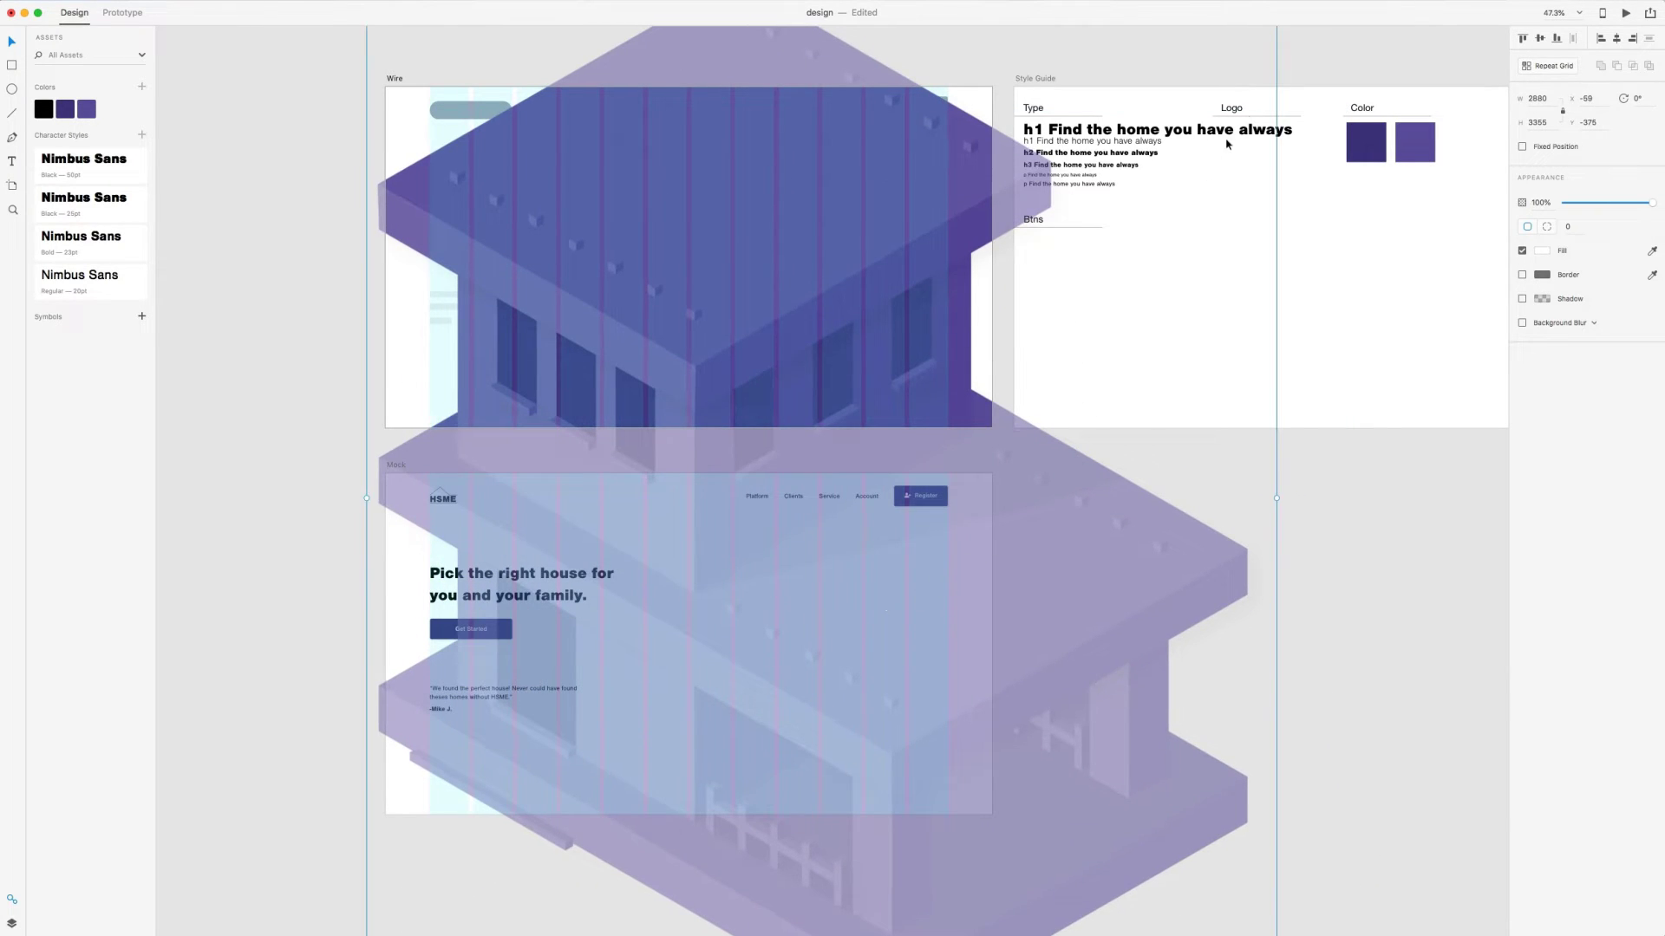
Scale the house illustration down proportionally to about 522 by 609 and centre it vertically on the Mock artboard
scroll(1226, 216, "down", 5)
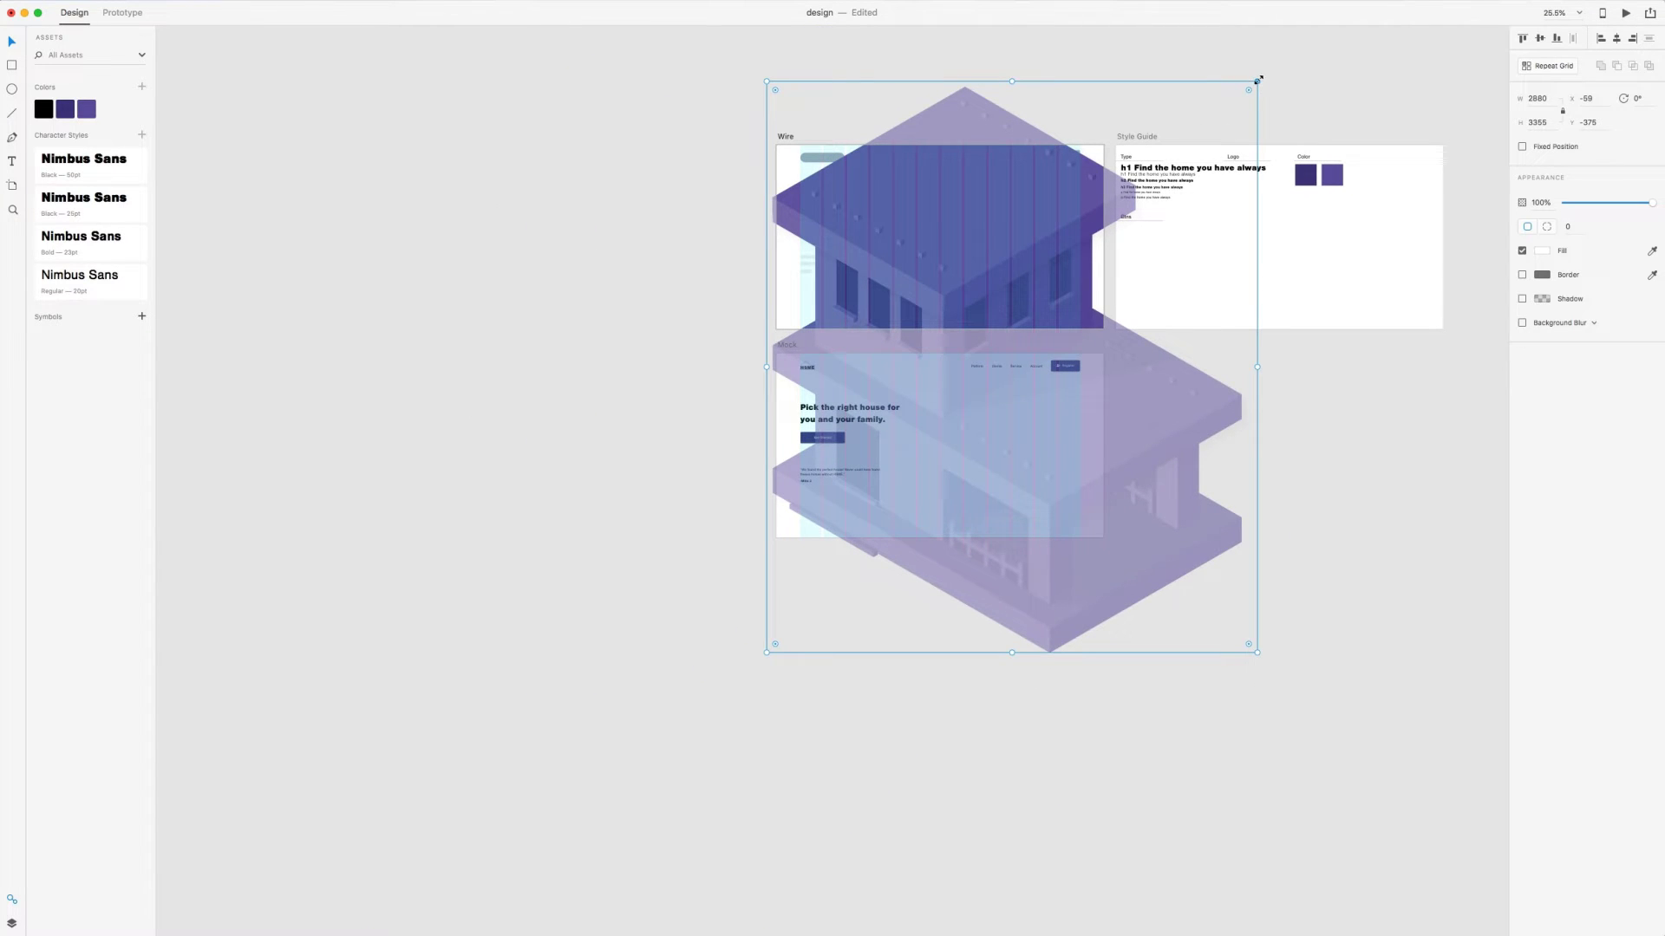
left_click_drag(1259, 78, 1056, 315)
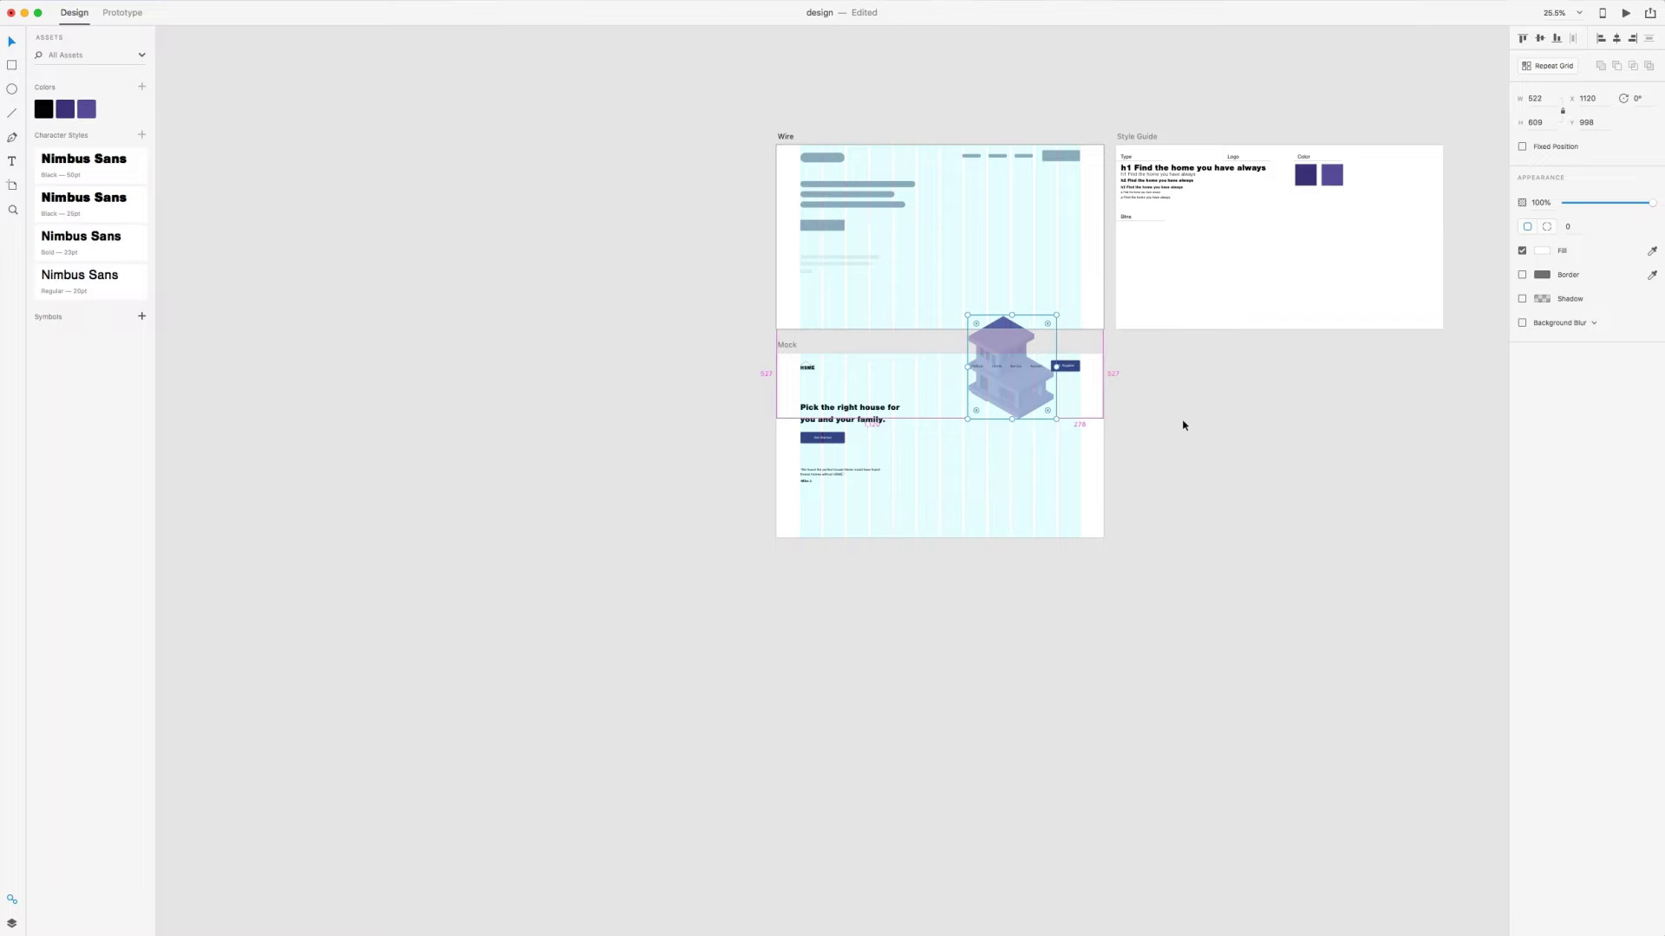
scroll(1244, 483, "up", 5)
left_click(1540, 40)
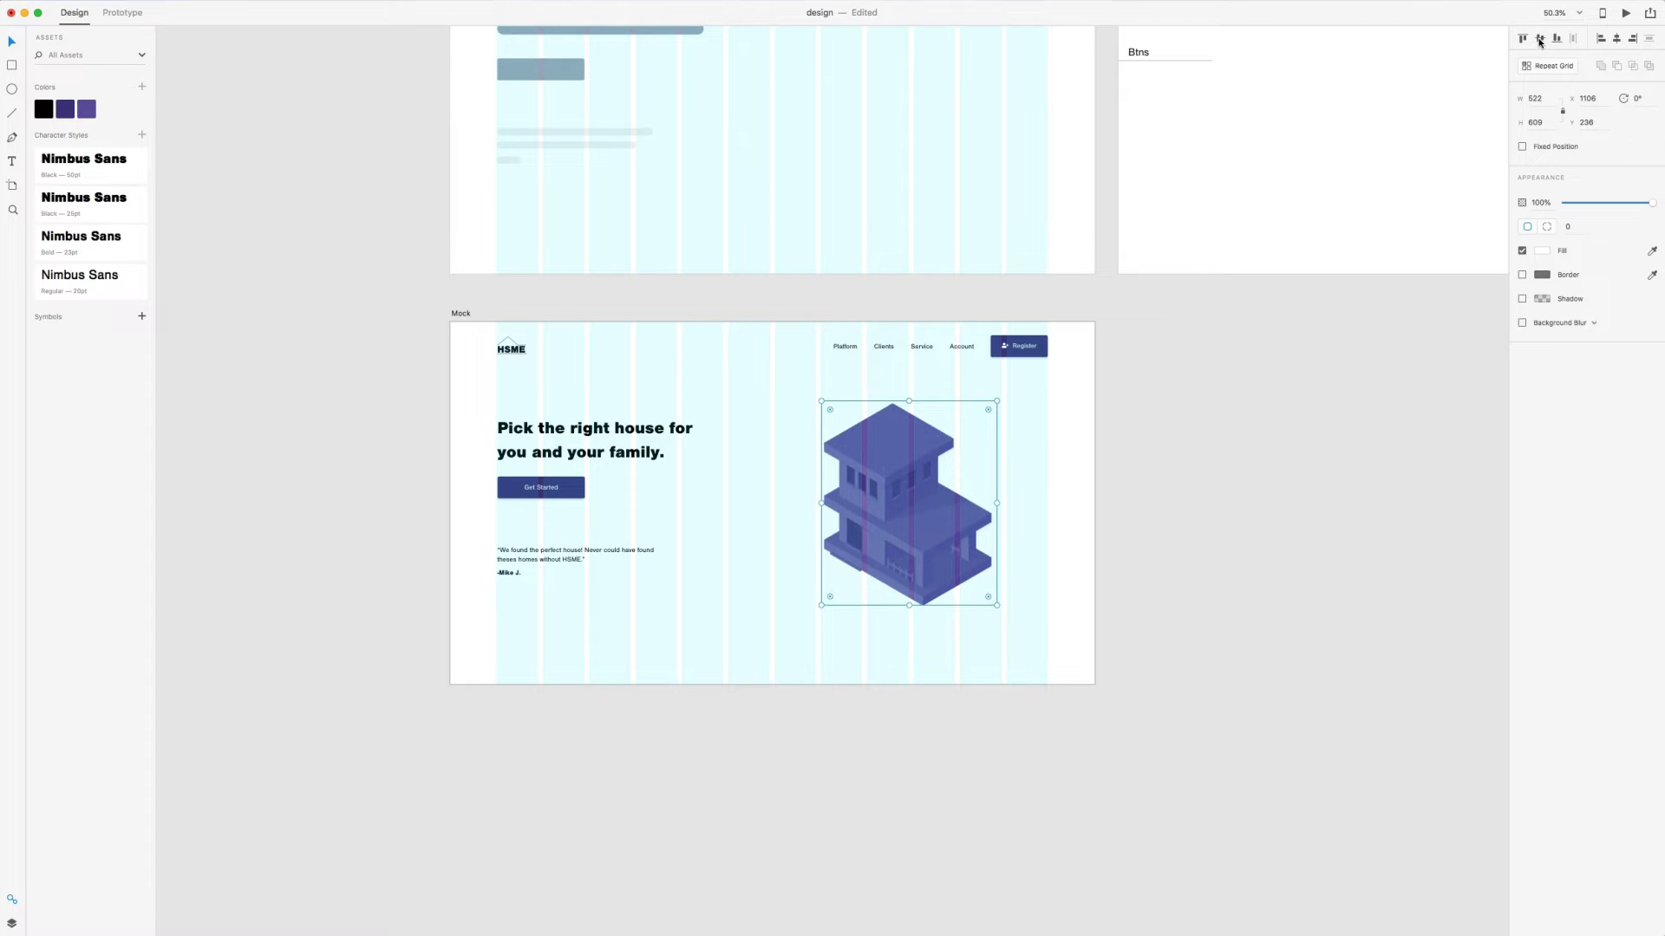
Enlarge the house illustration to about 568 by 663 and move it to about X 1211, Y 293, against the last grid column
scroll(1160, 496, "up", 3)
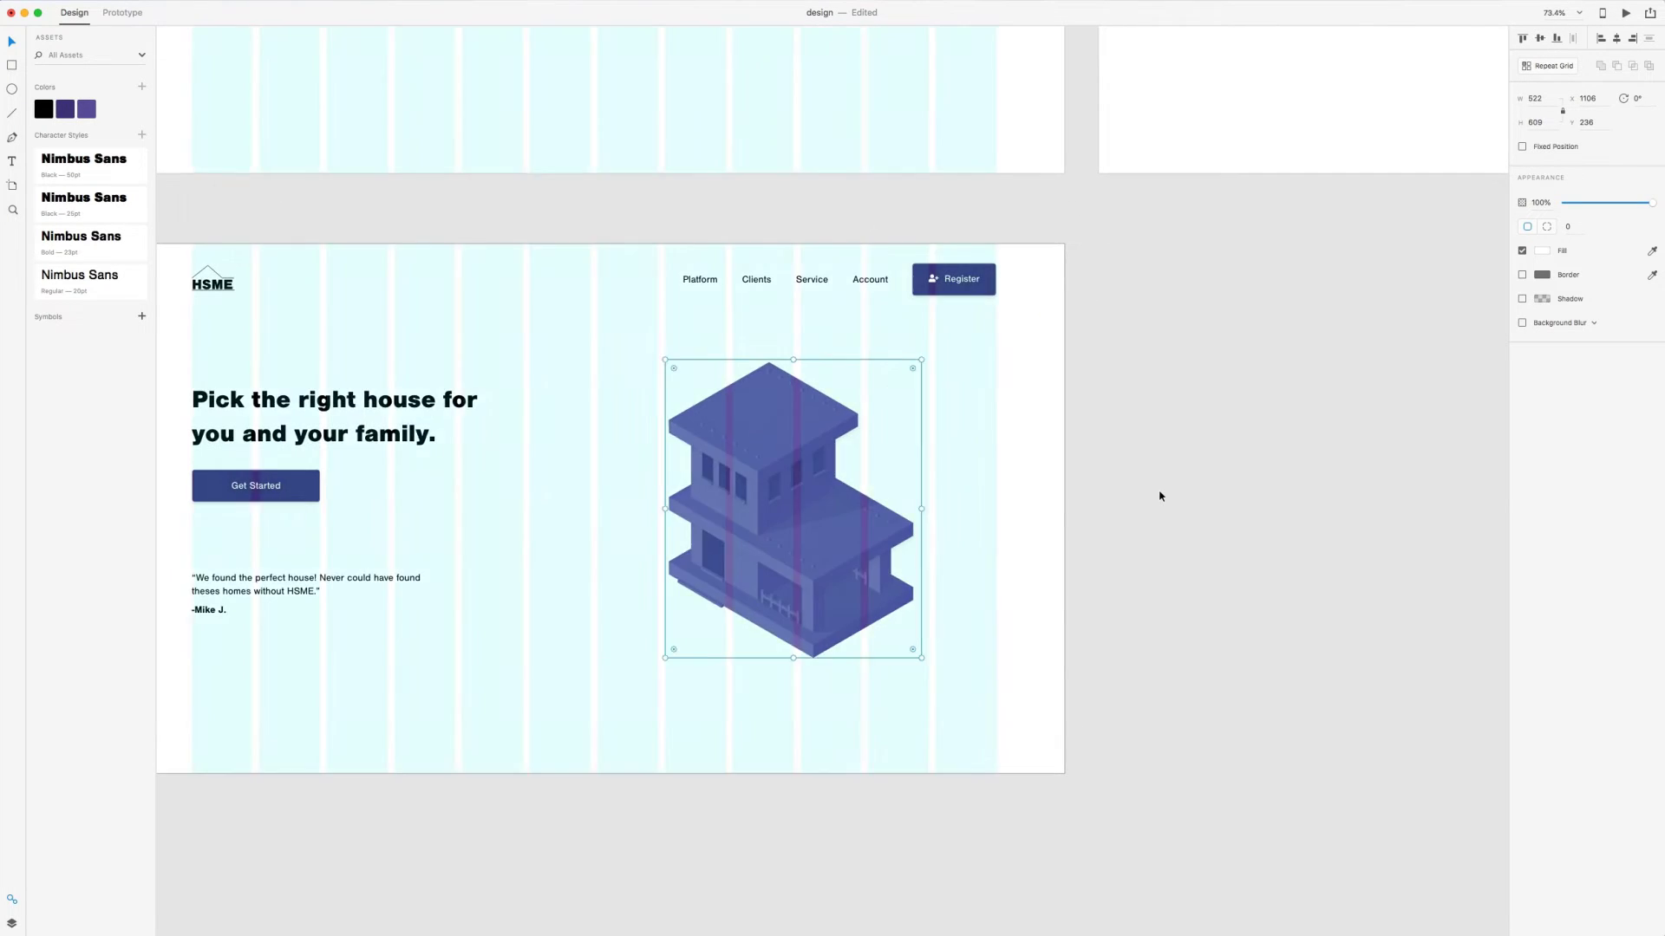
scroll(1160, 496, "left", 3)
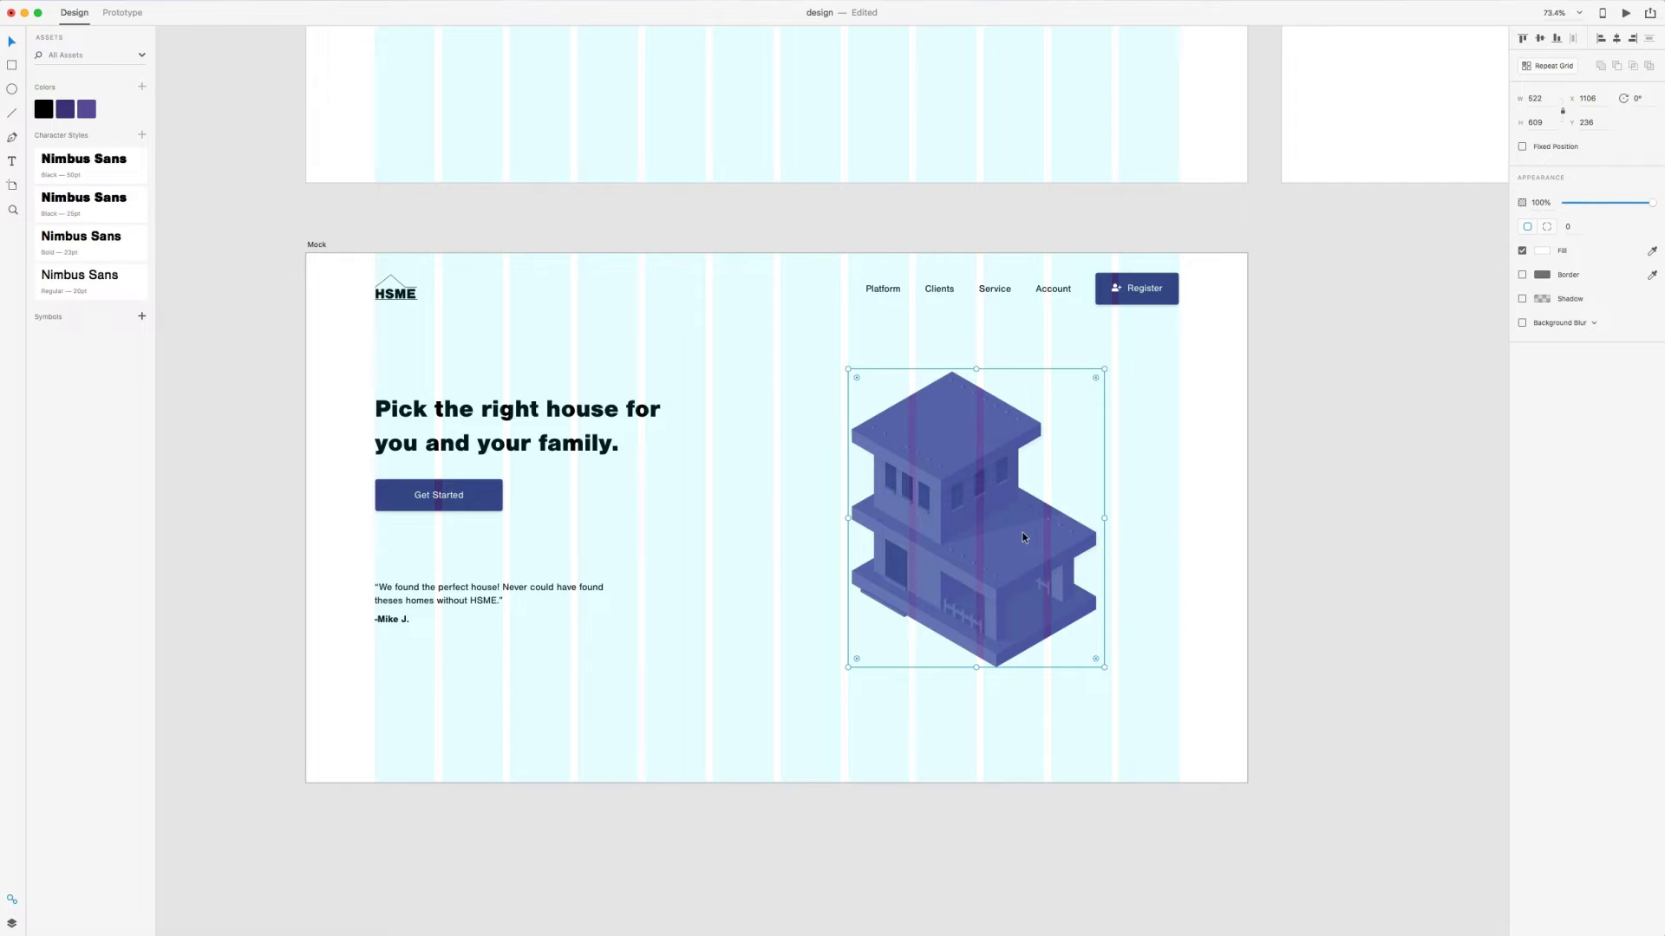
left_click_drag(1104, 665, 1080, 622)
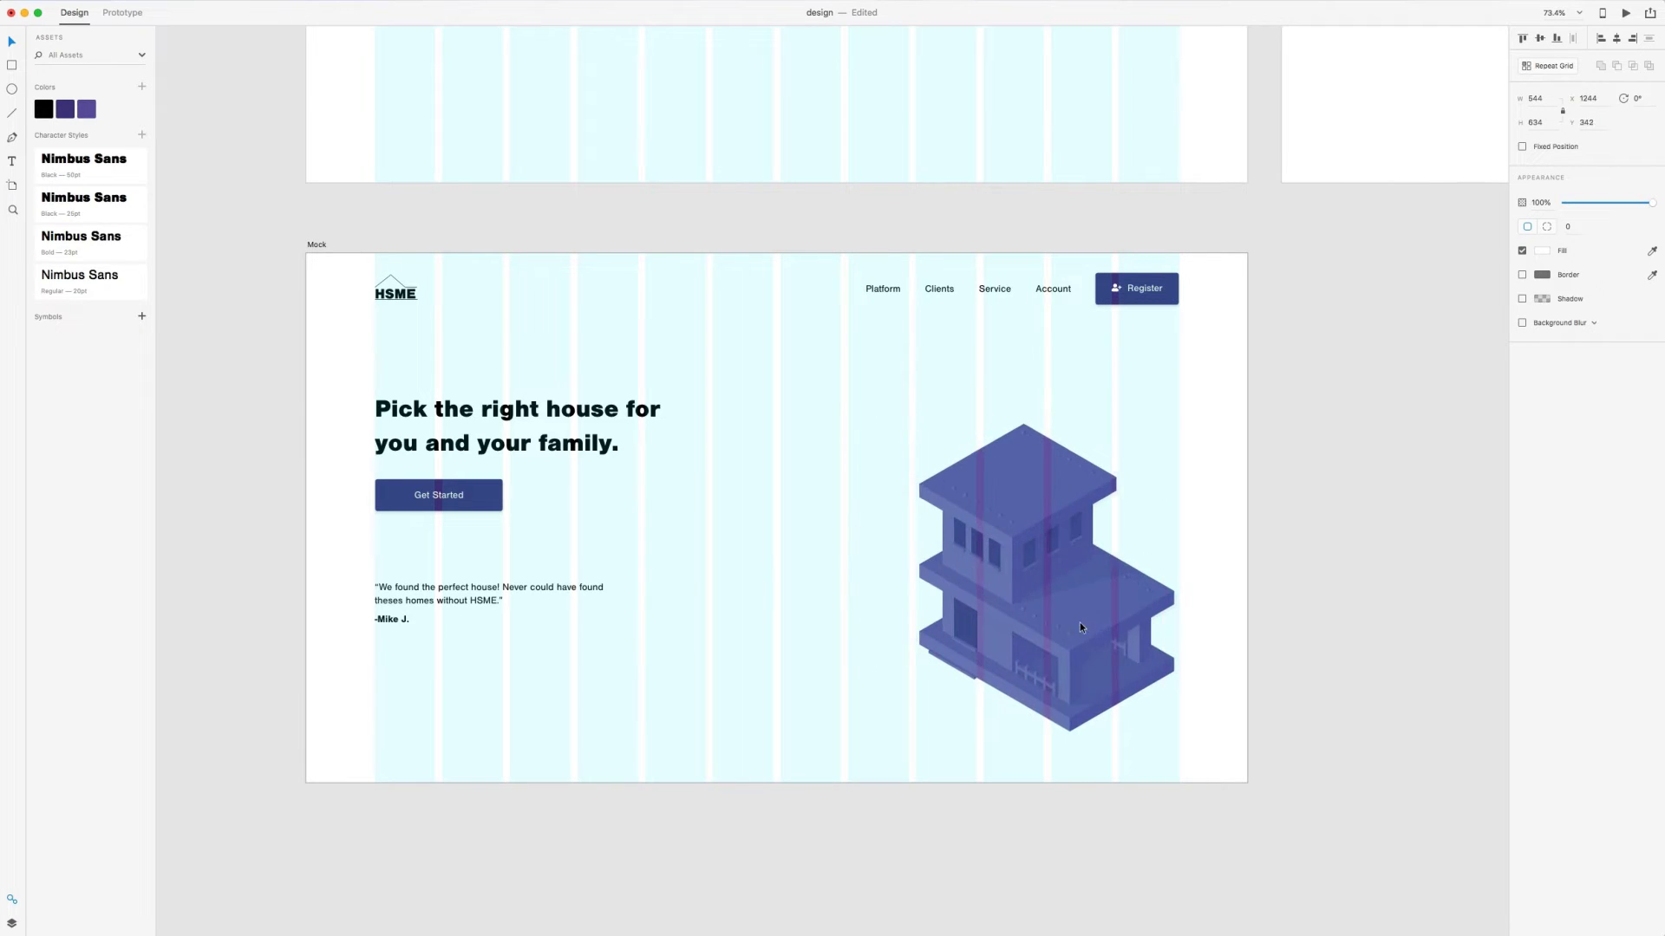
Add a drop shadow to the house illustration and set its blur to 50
left_click(1521, 298)
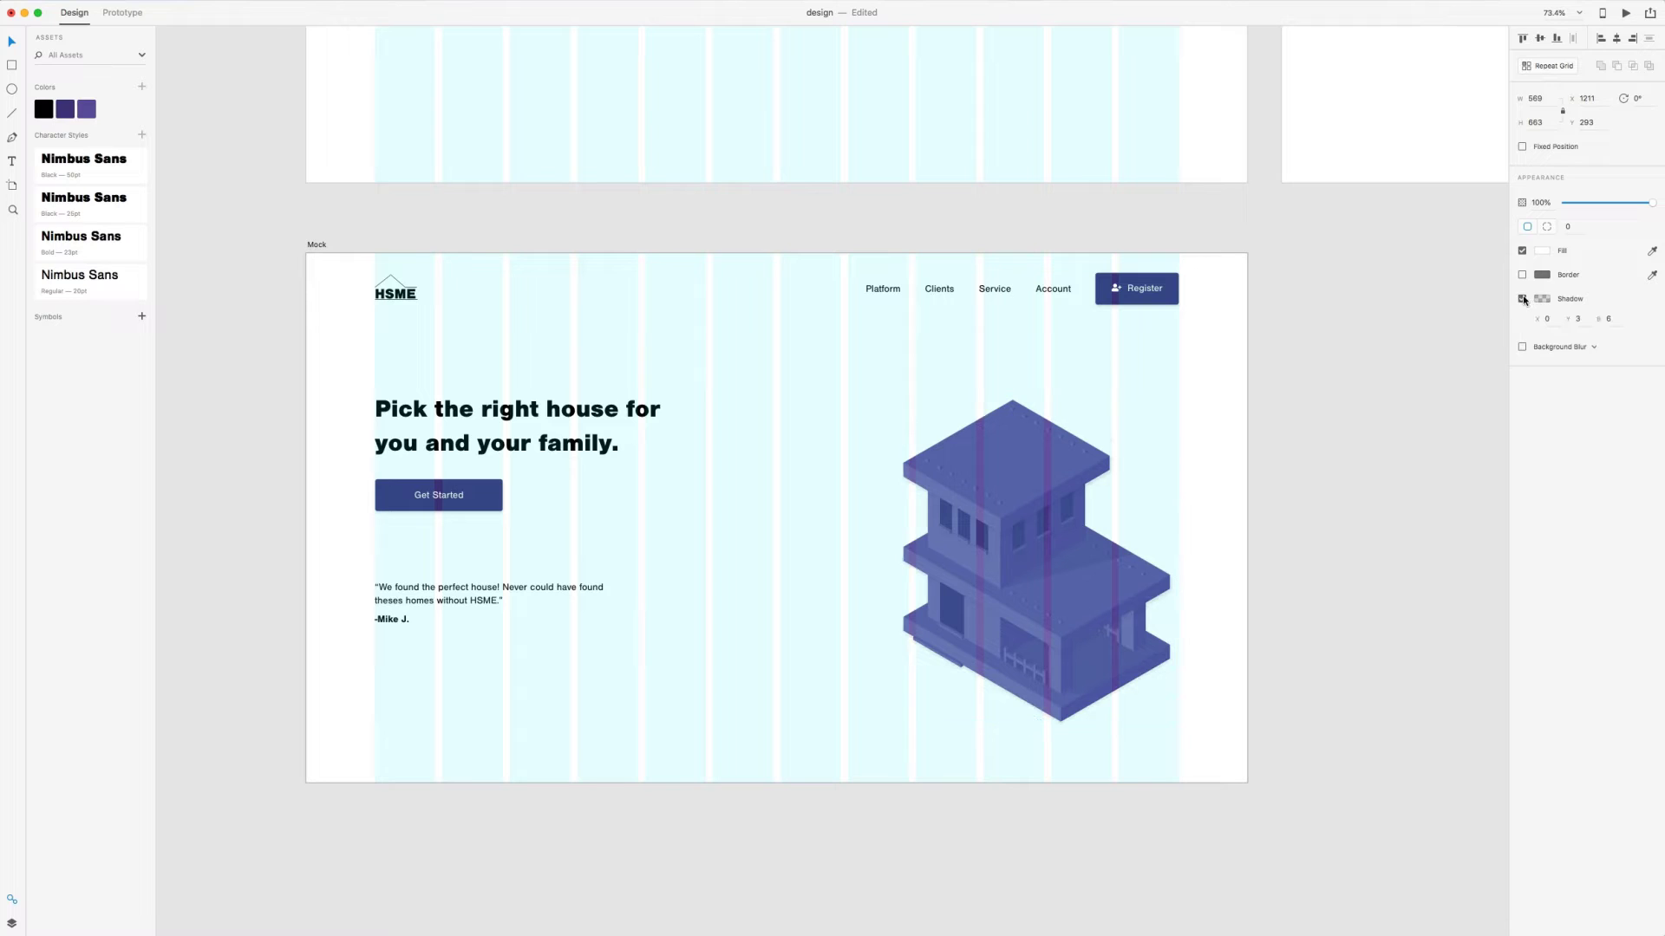
left_click(1613, 319)
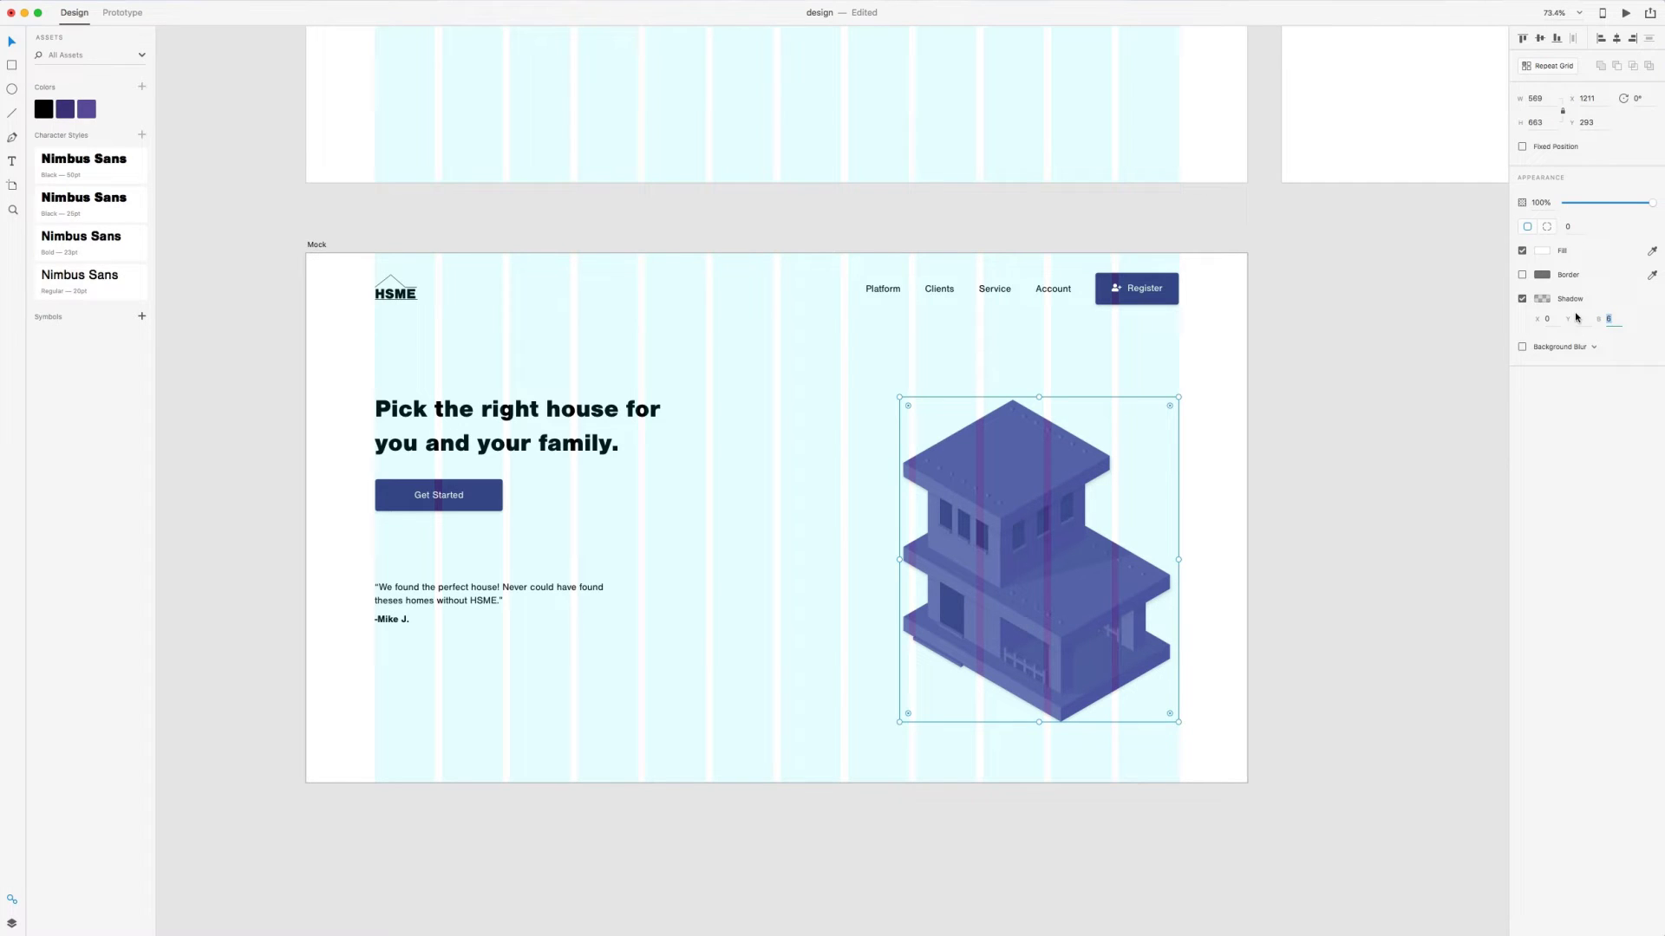
type("50")
key("Return")
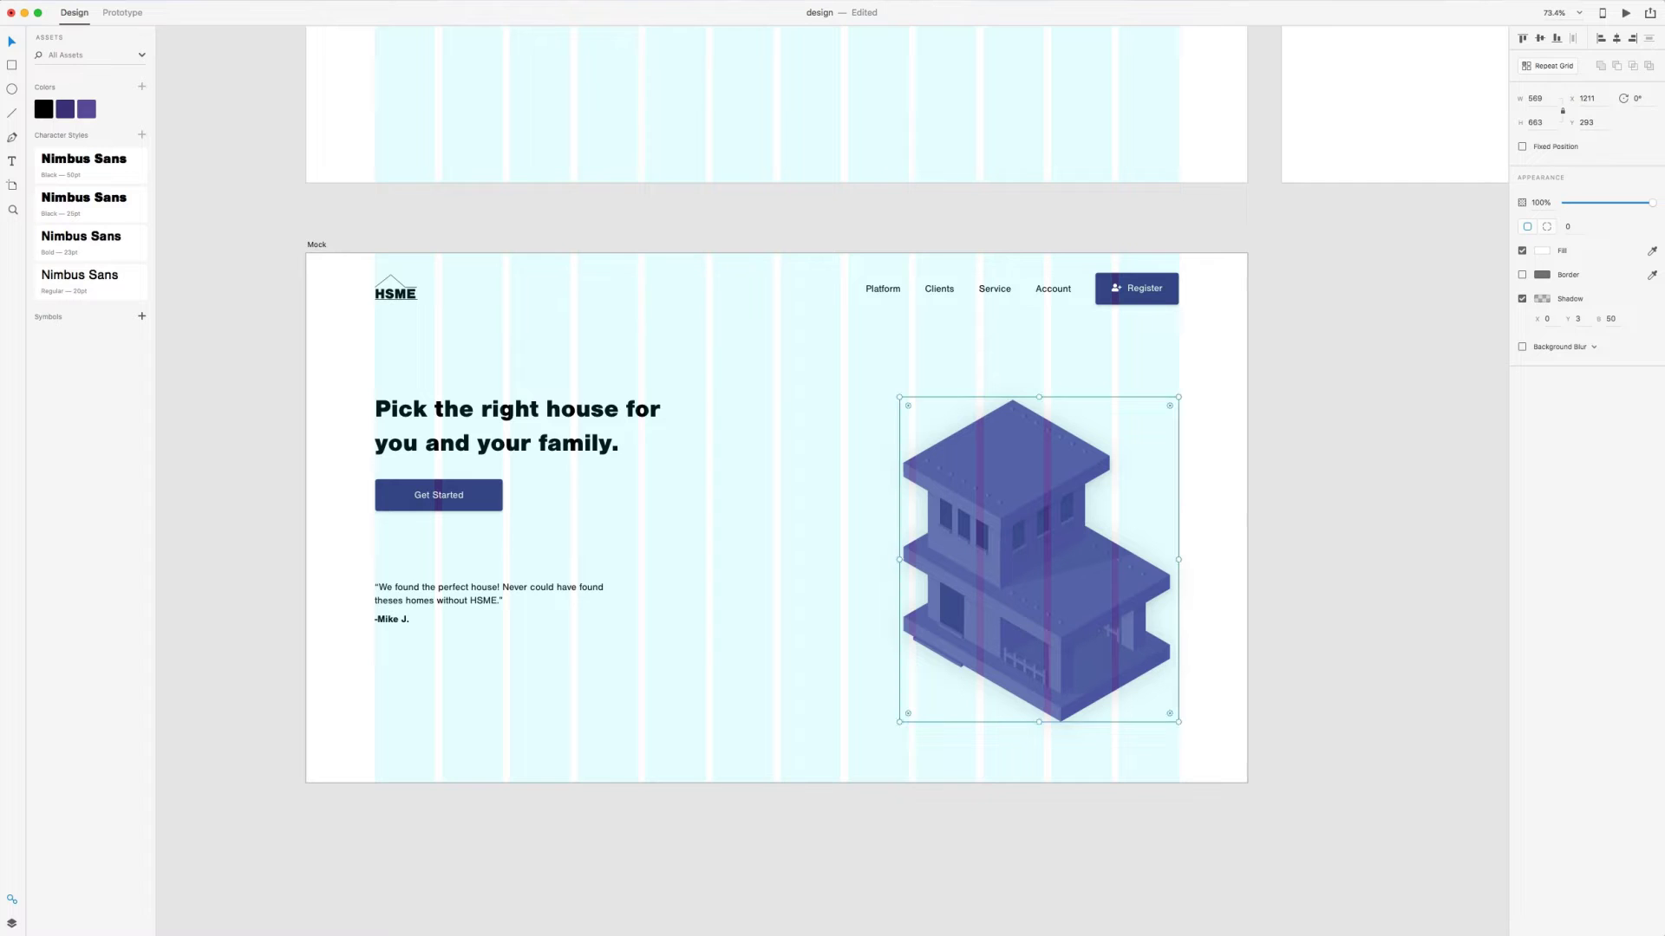
left_click(1437, 433)
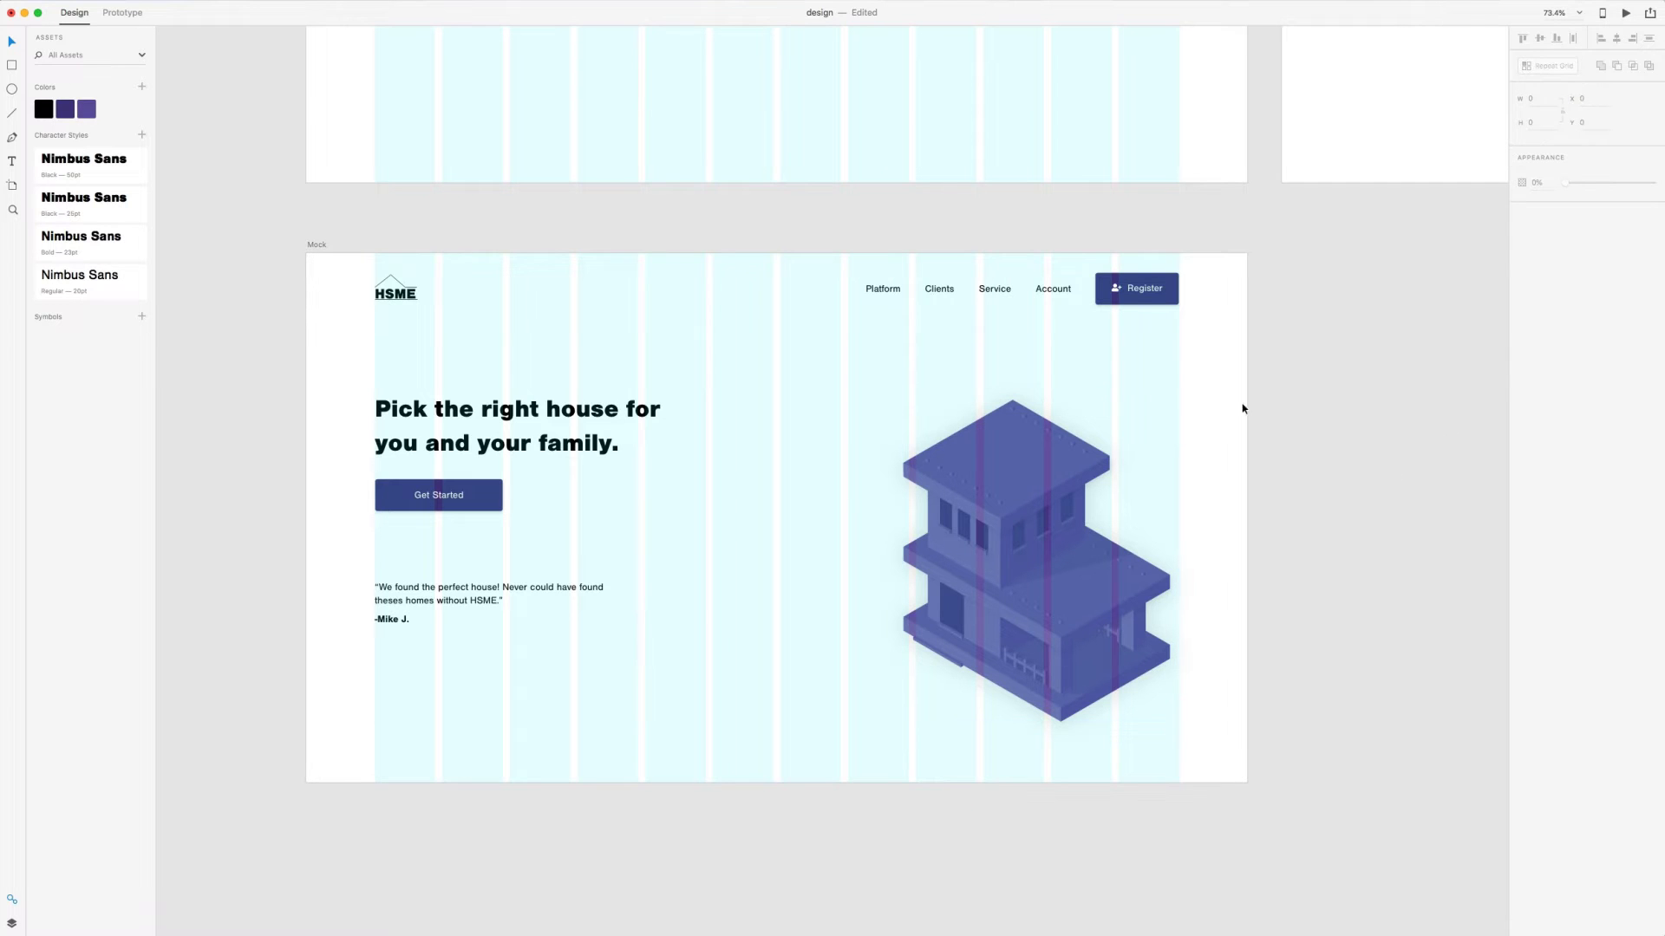
Turn off the layout grid on the Mock artboard
left_click(1193, 406)
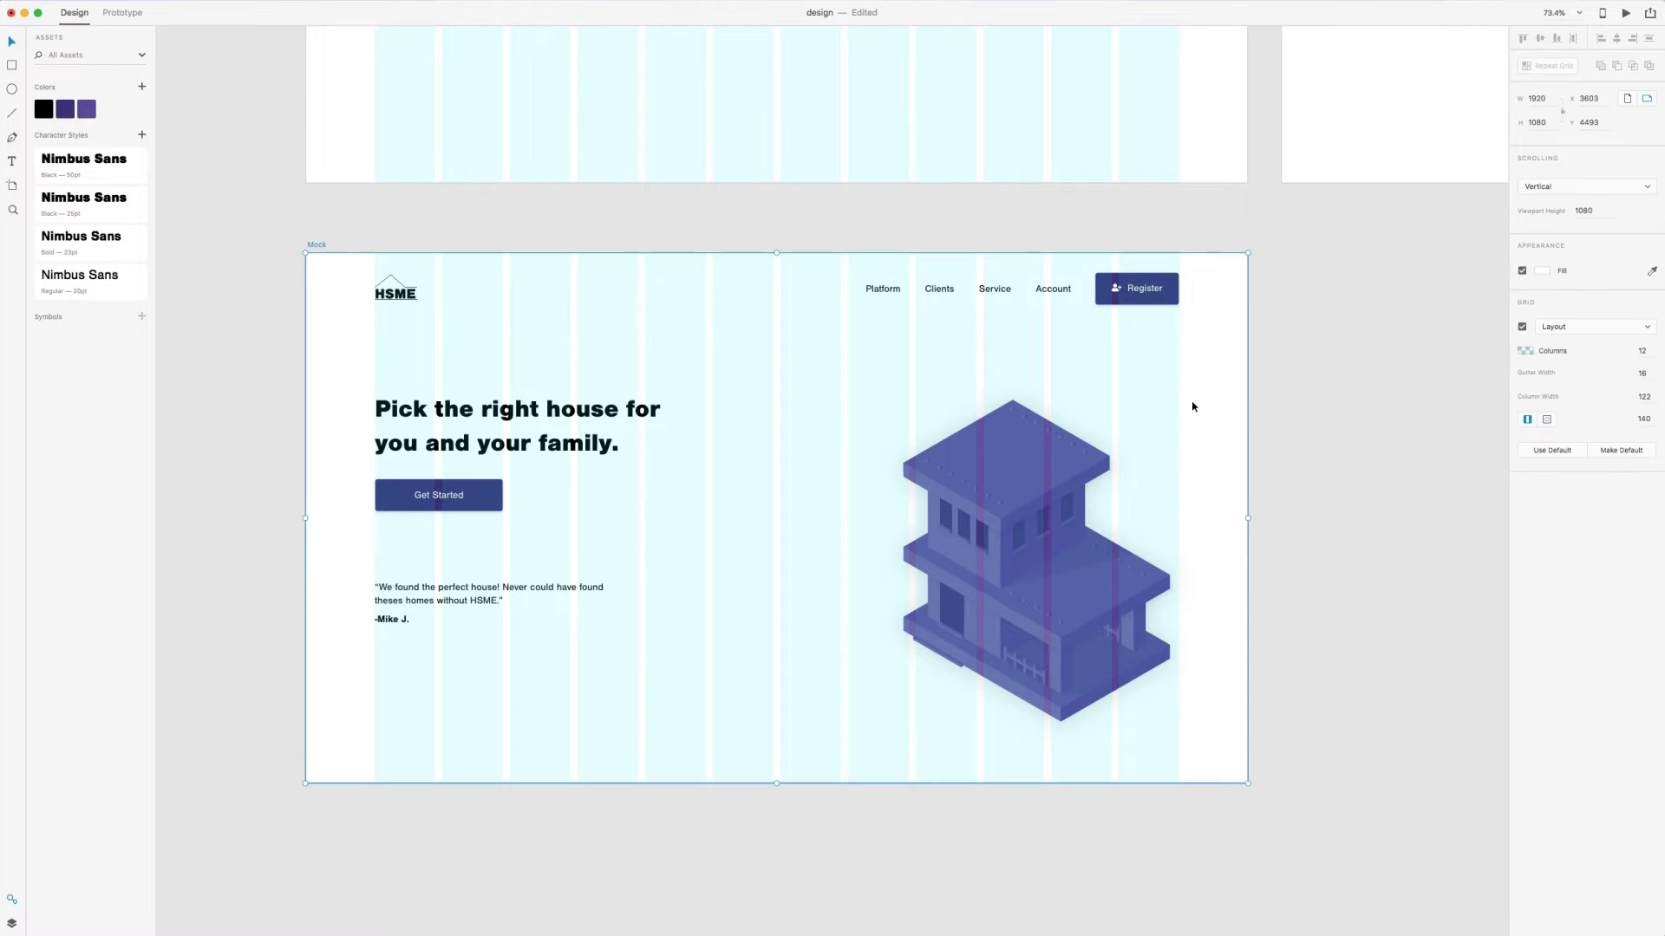
left_click(1521, 326)
left_click(1419, 397)
scroll(1419, 397, "down", 3)
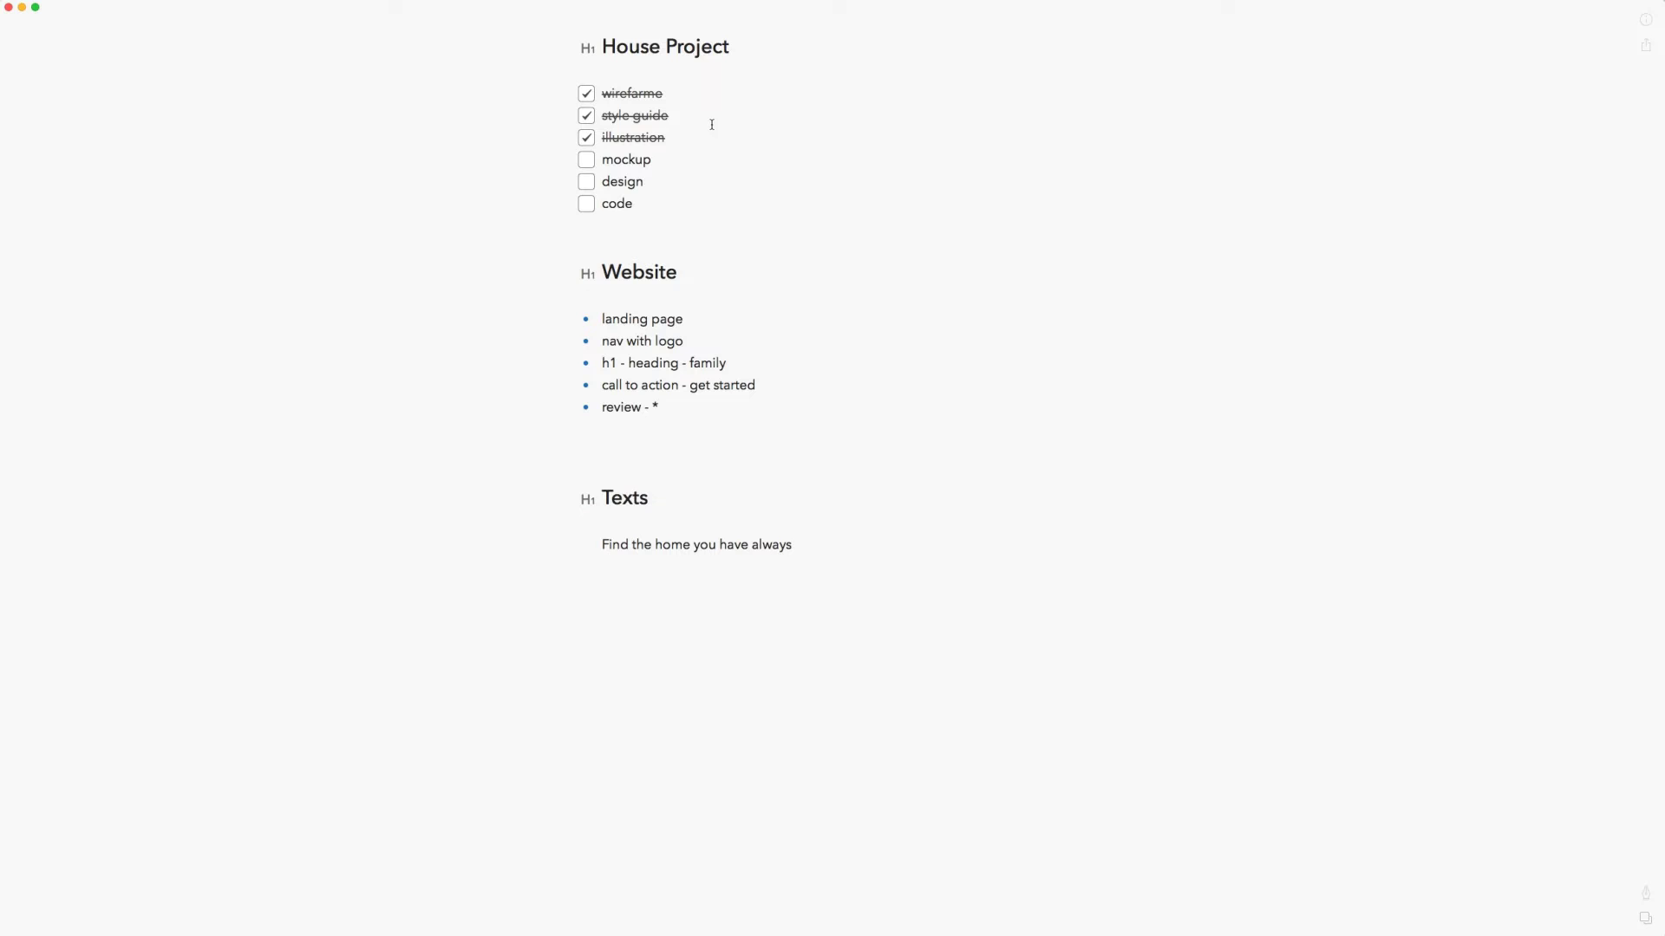
Switch to the House Project notes and mark the mockup task as done
type("(16px to 20px)")
left_click(590, 162)
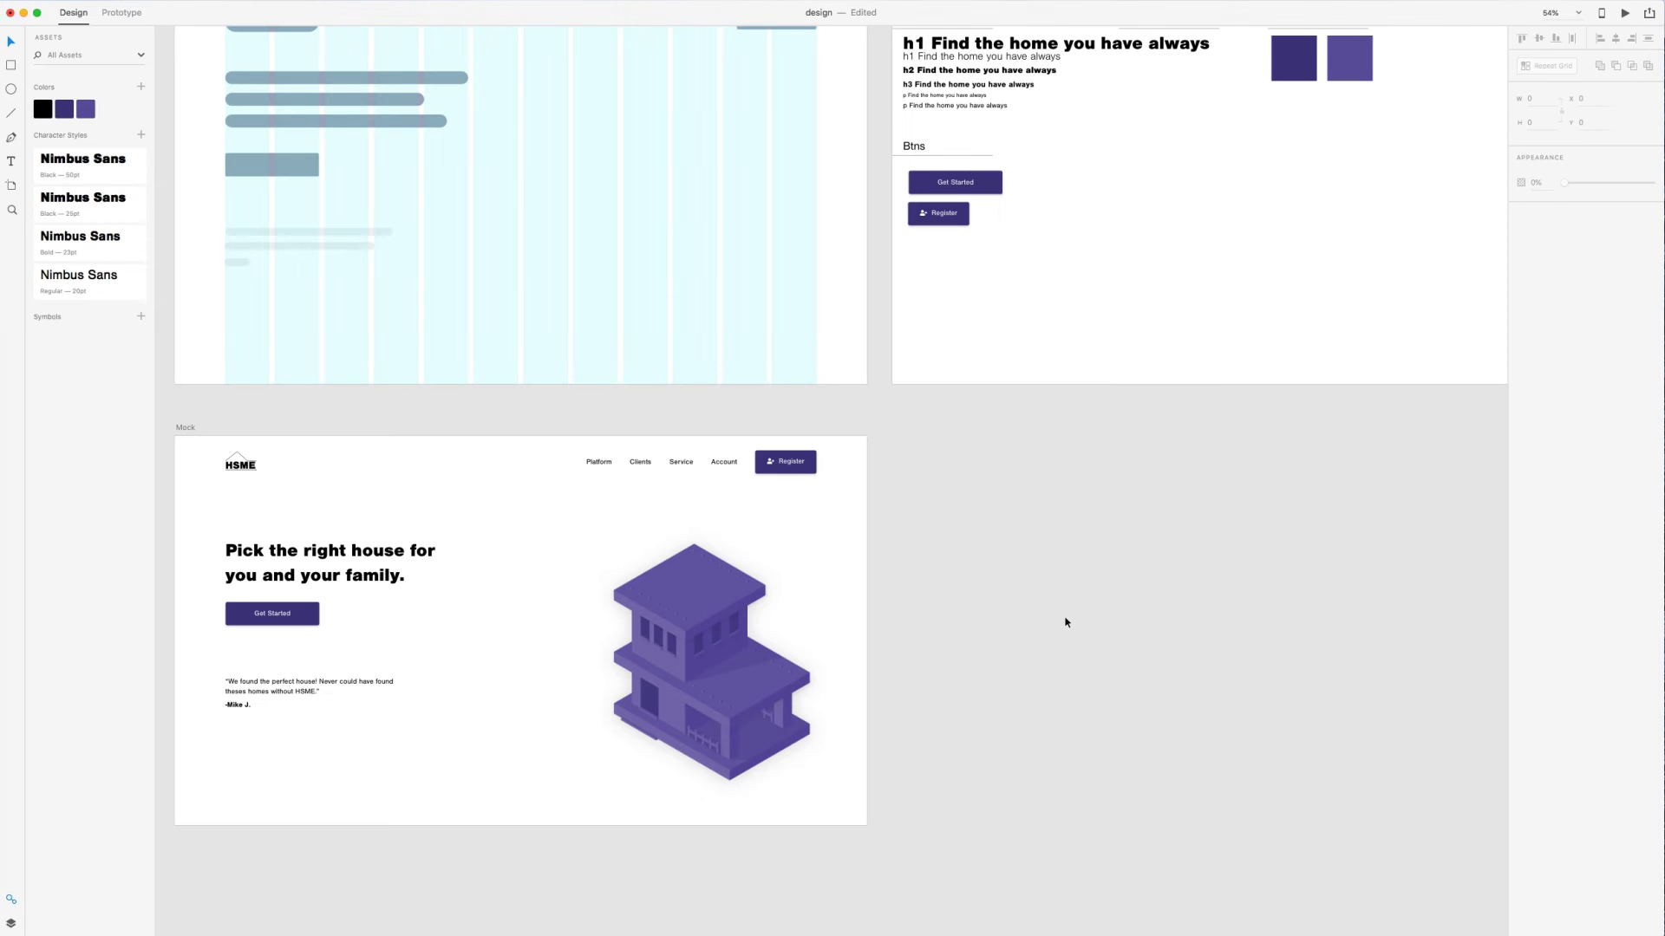
Duplicate the Mock artboard and rename the copy to Design
left_click(184, 428)
key("super+d")
scroll(184, 431, "right", 5)
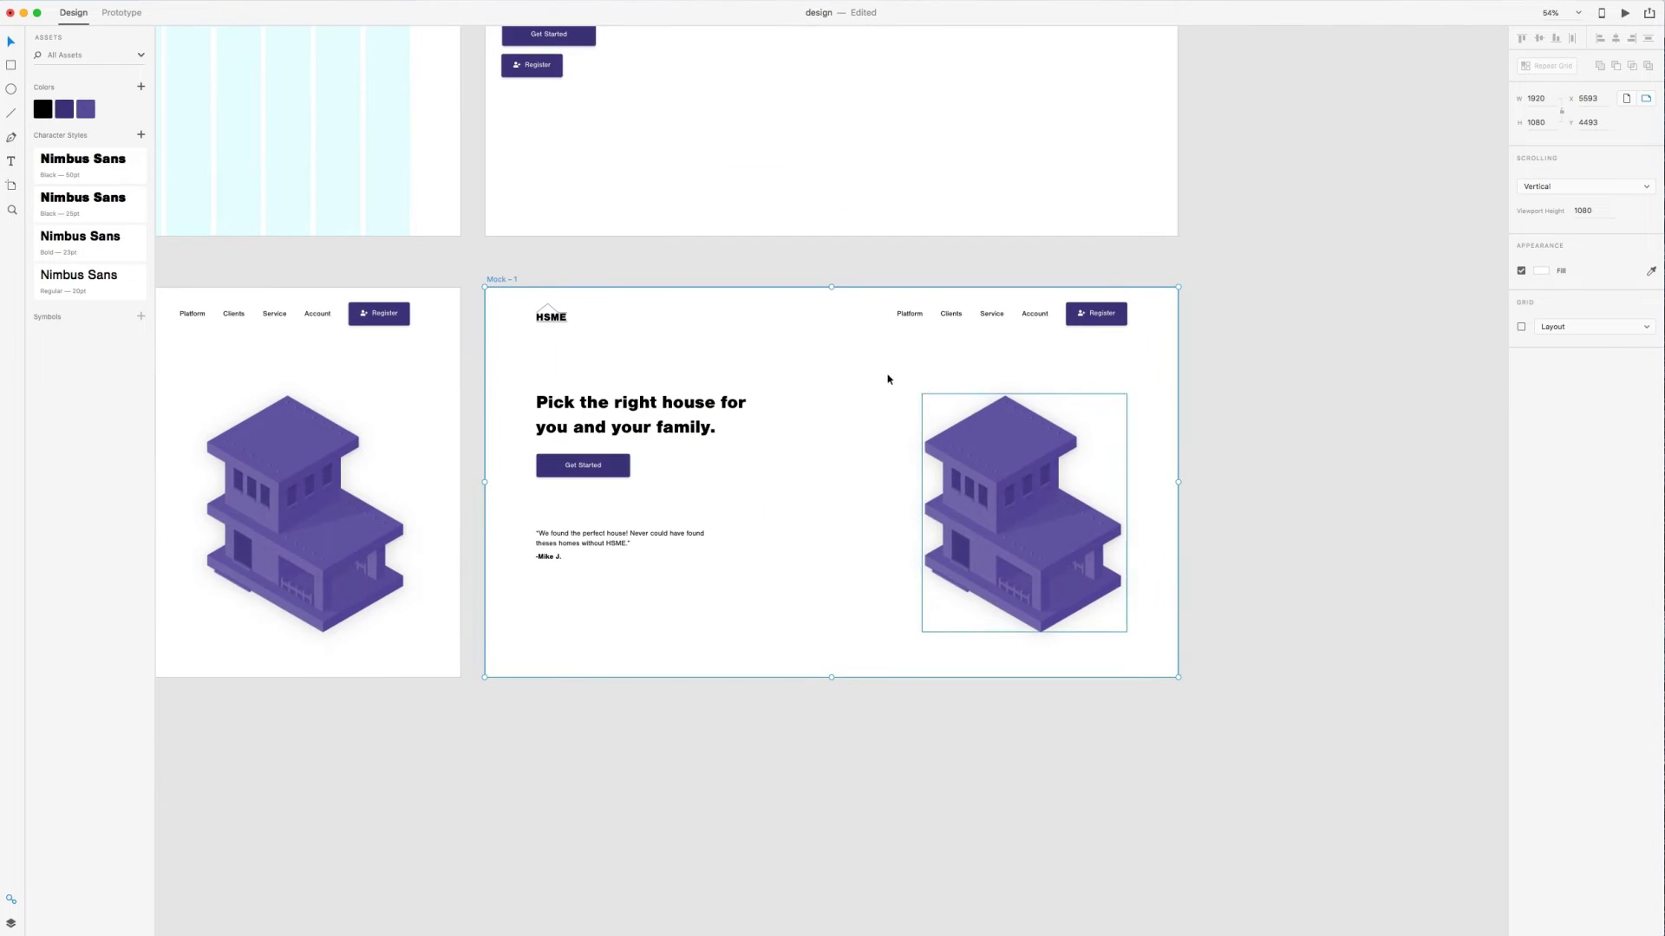
double_click(500, 279)
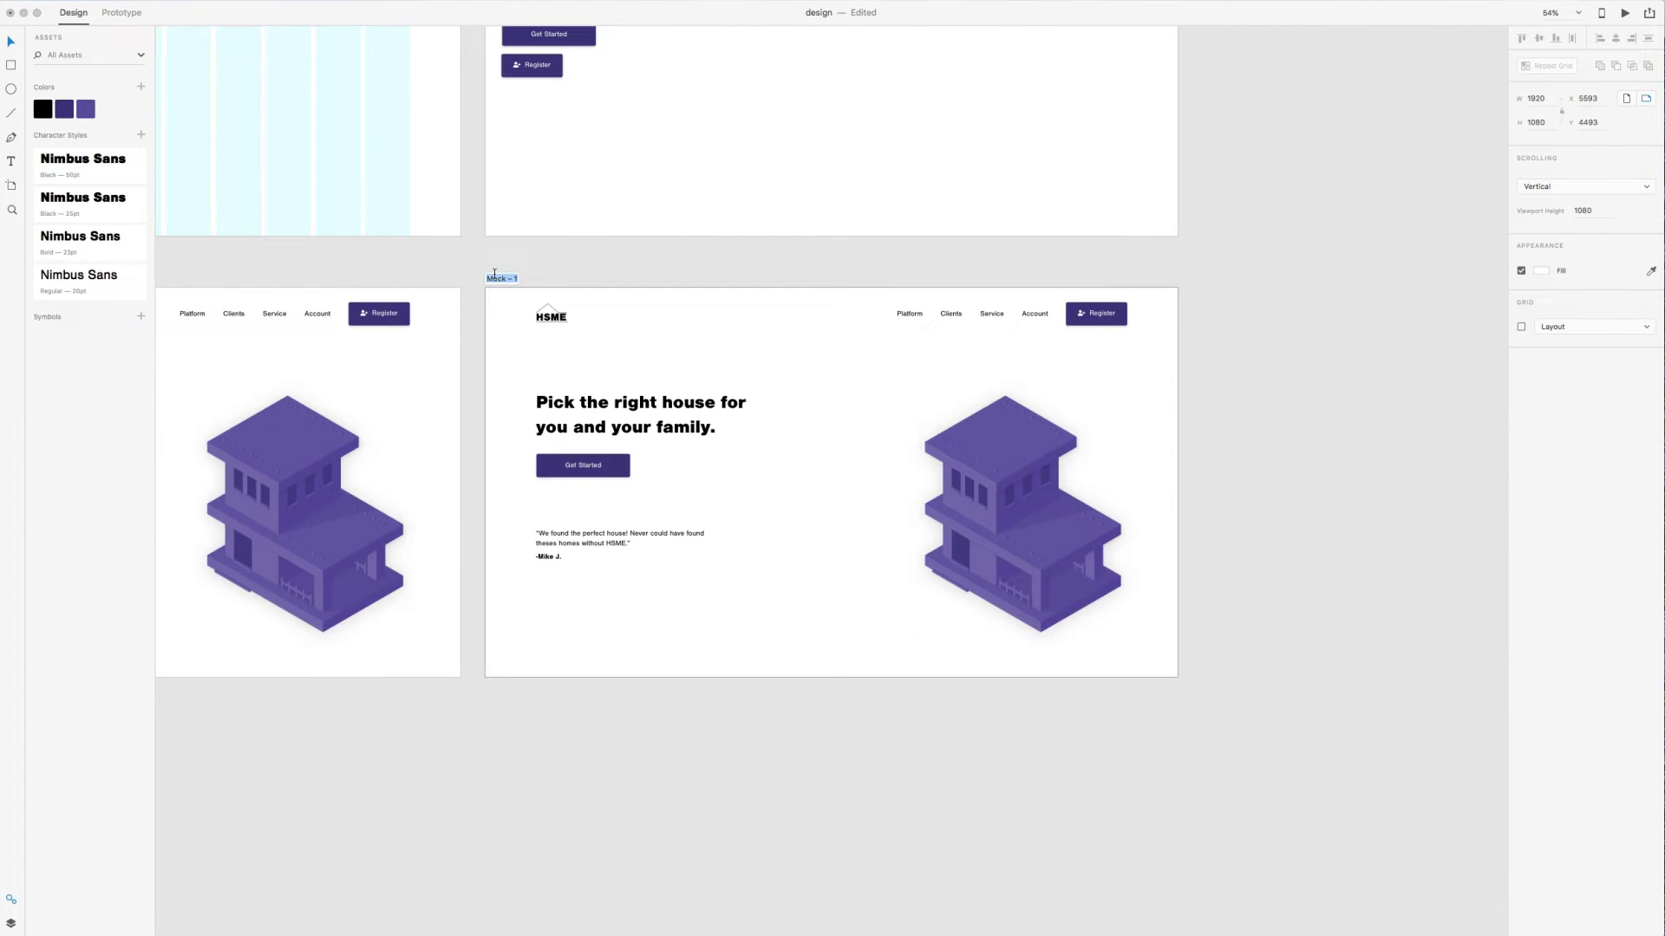
type("Design")
key("Return")
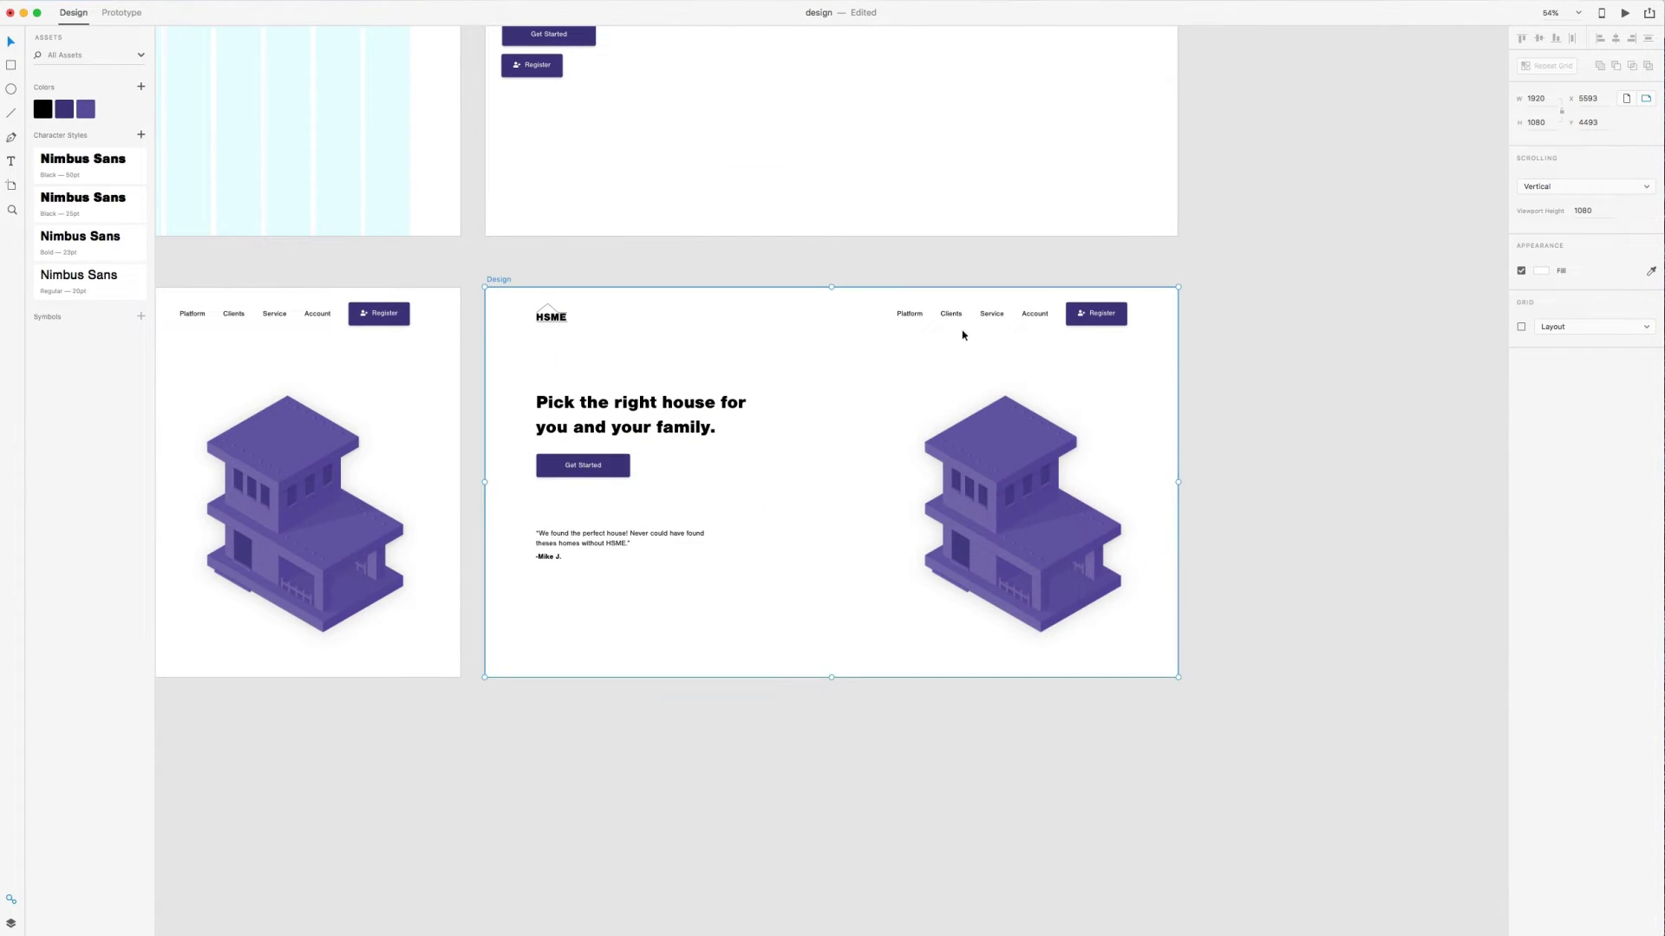
left_click(1260, 439)
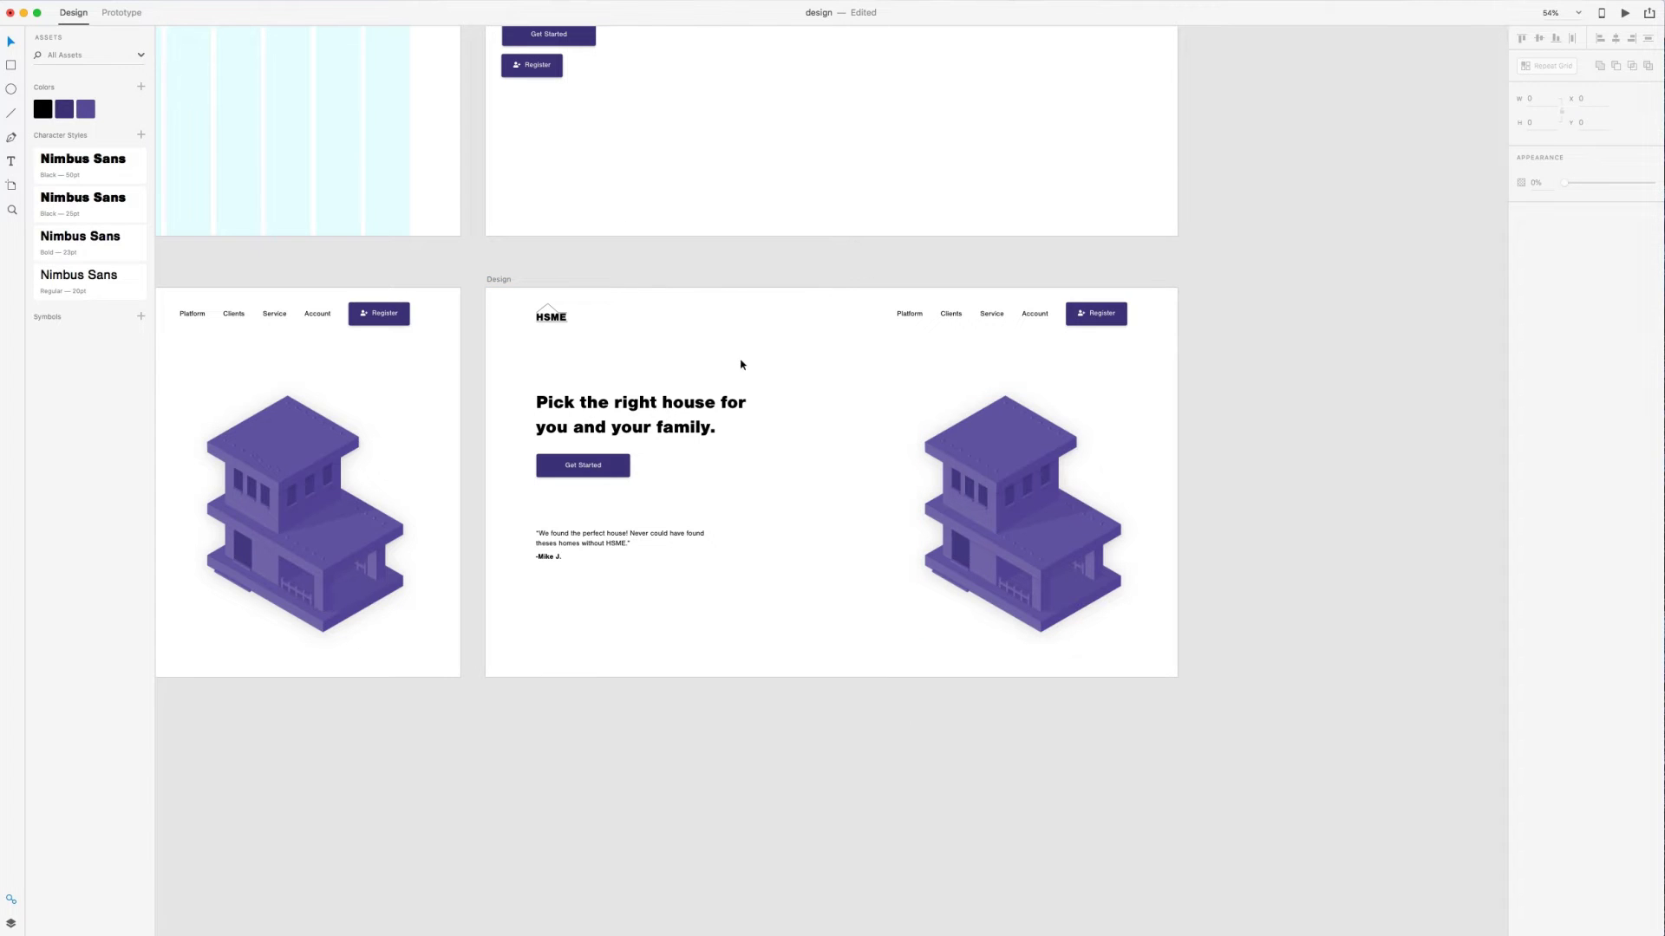
Fill the Design artboard's background with the saved lighter purple color
scroll(769, 309, "left", 1)
left_click(698, 308)
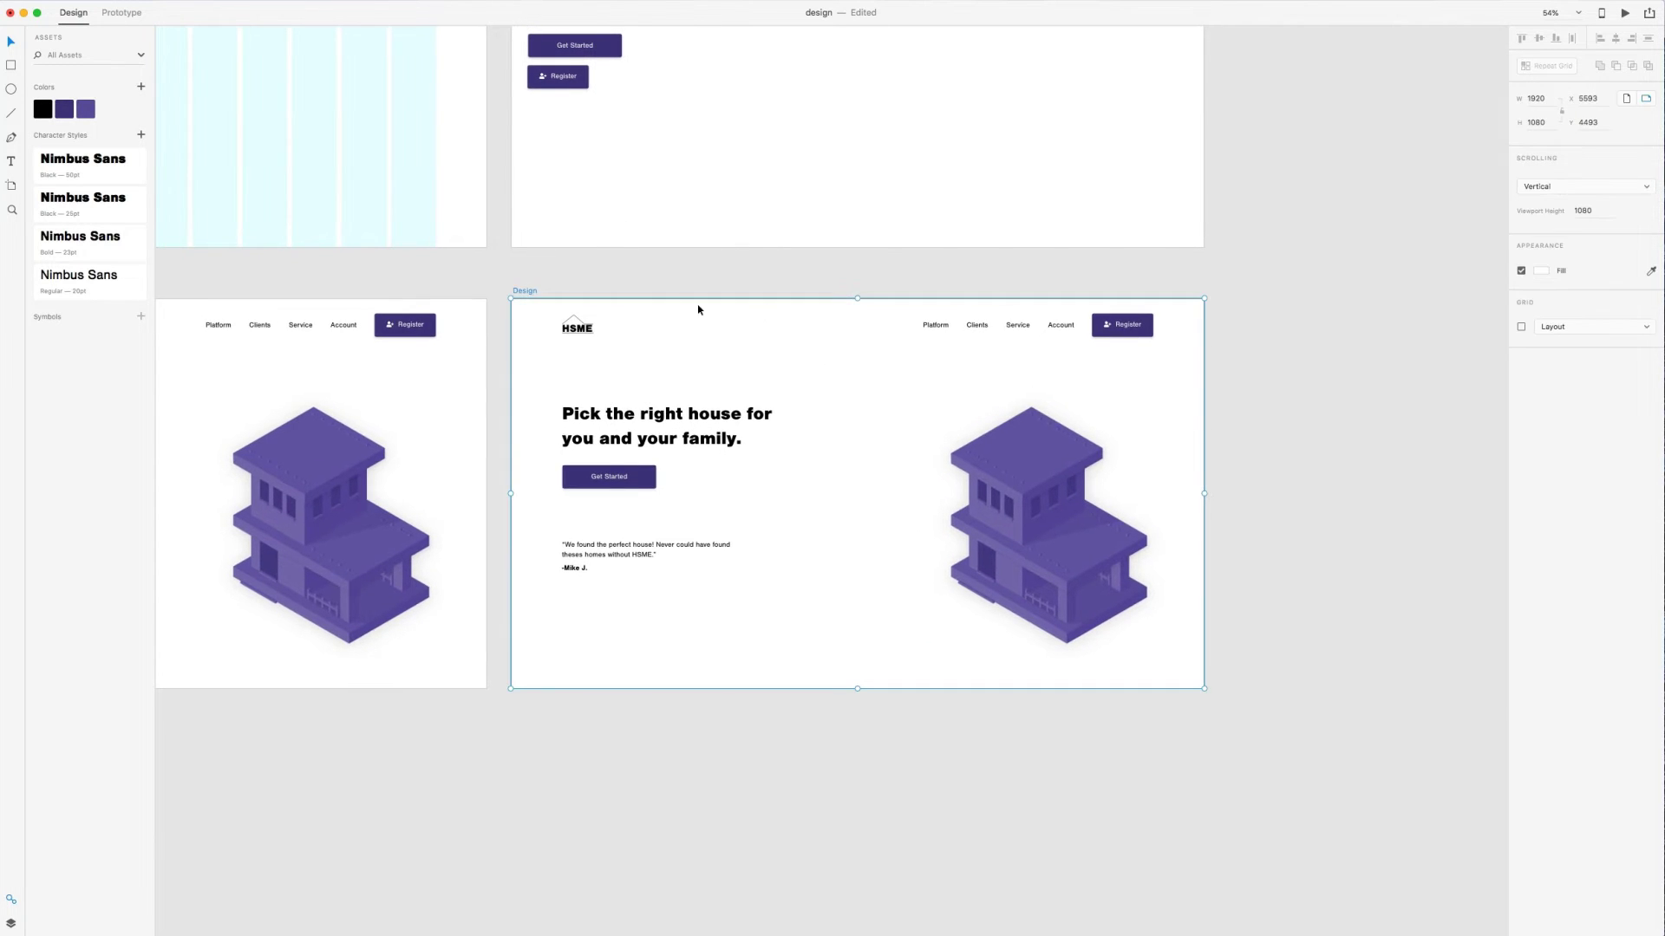
left_click(85, 109)
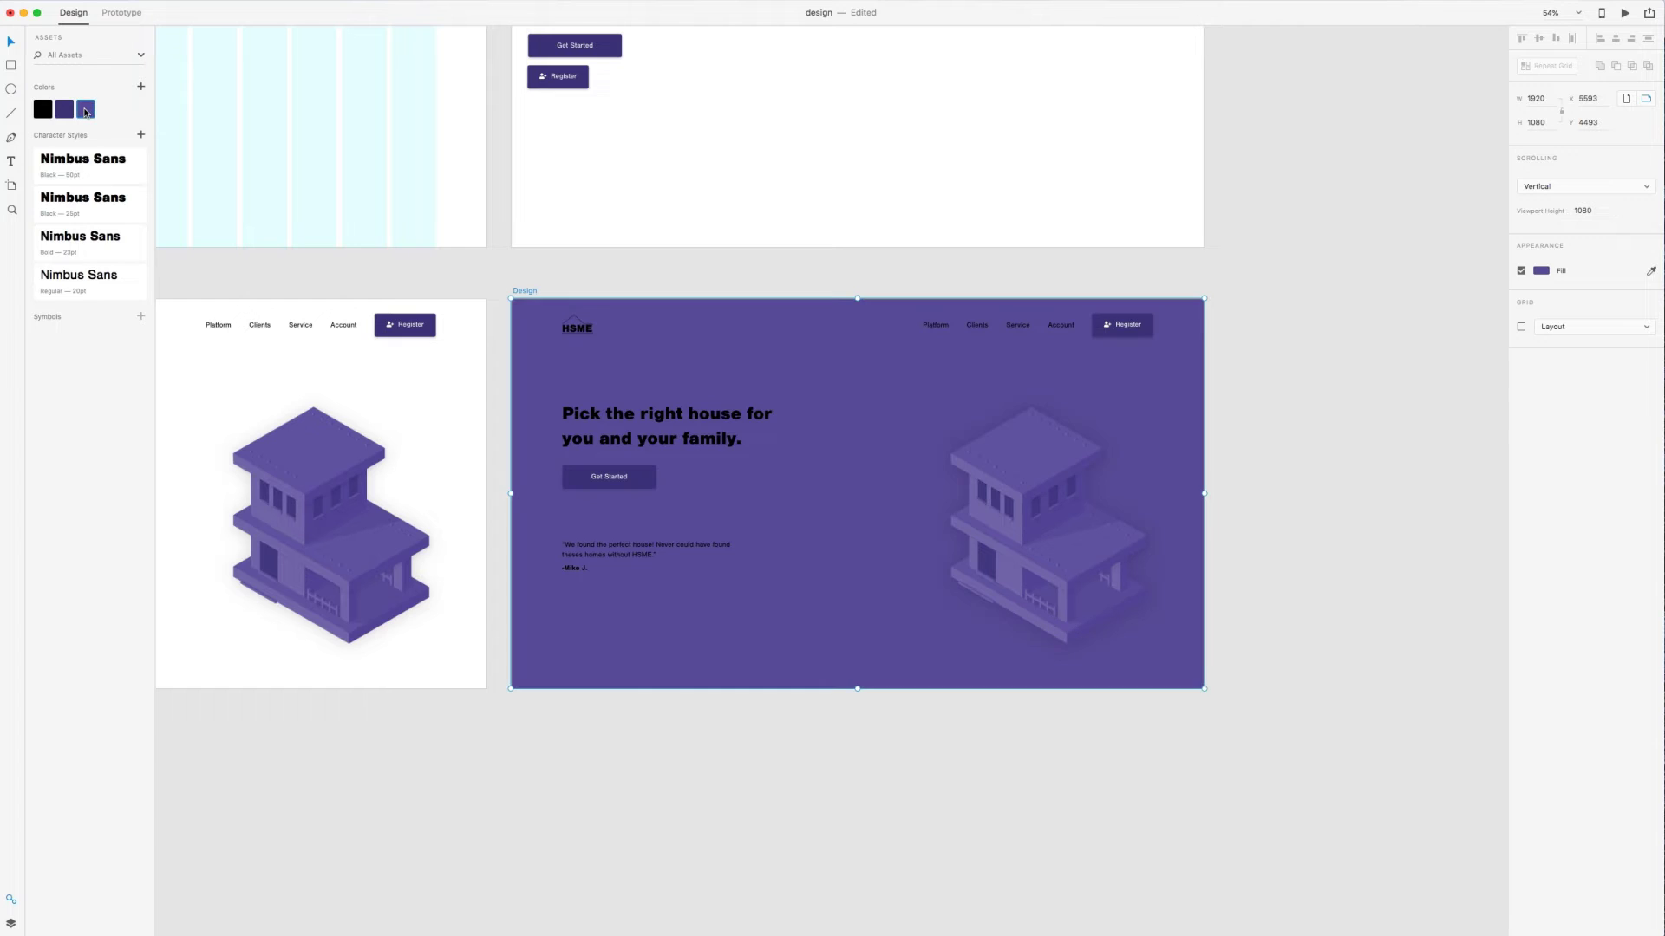
right_click(85, 109)
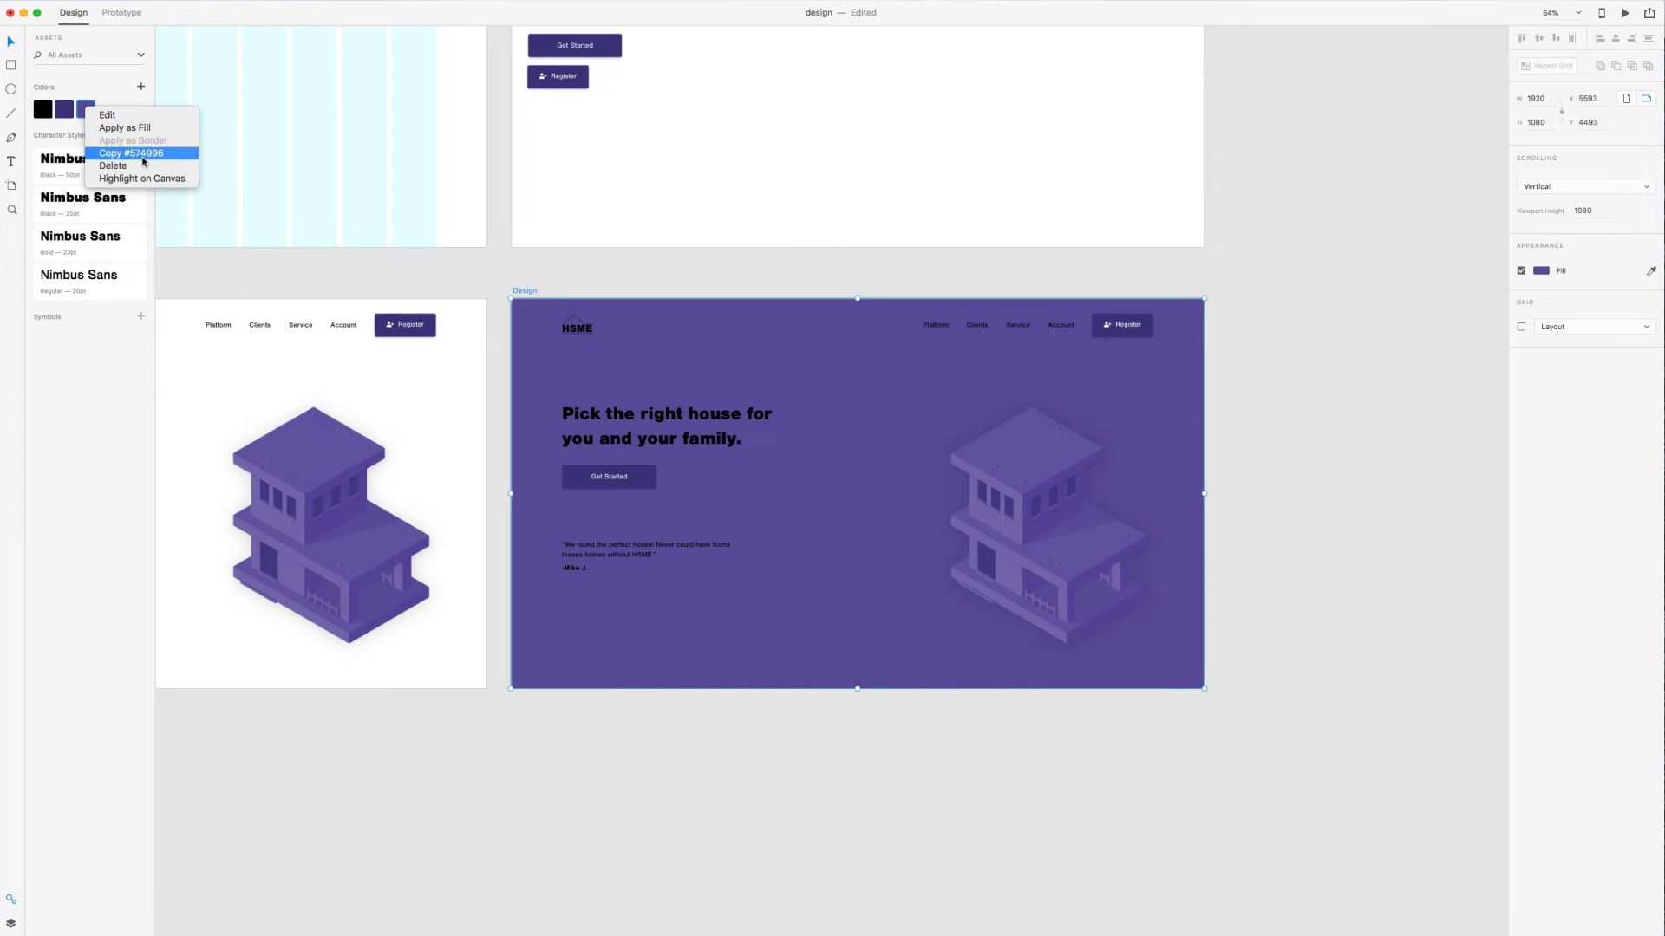
left_click(321, 205)
Change the Design artboard's heading, navigation labels, testimonial quote and author line to a white fill
scroll(1042, 508, "up", 2)
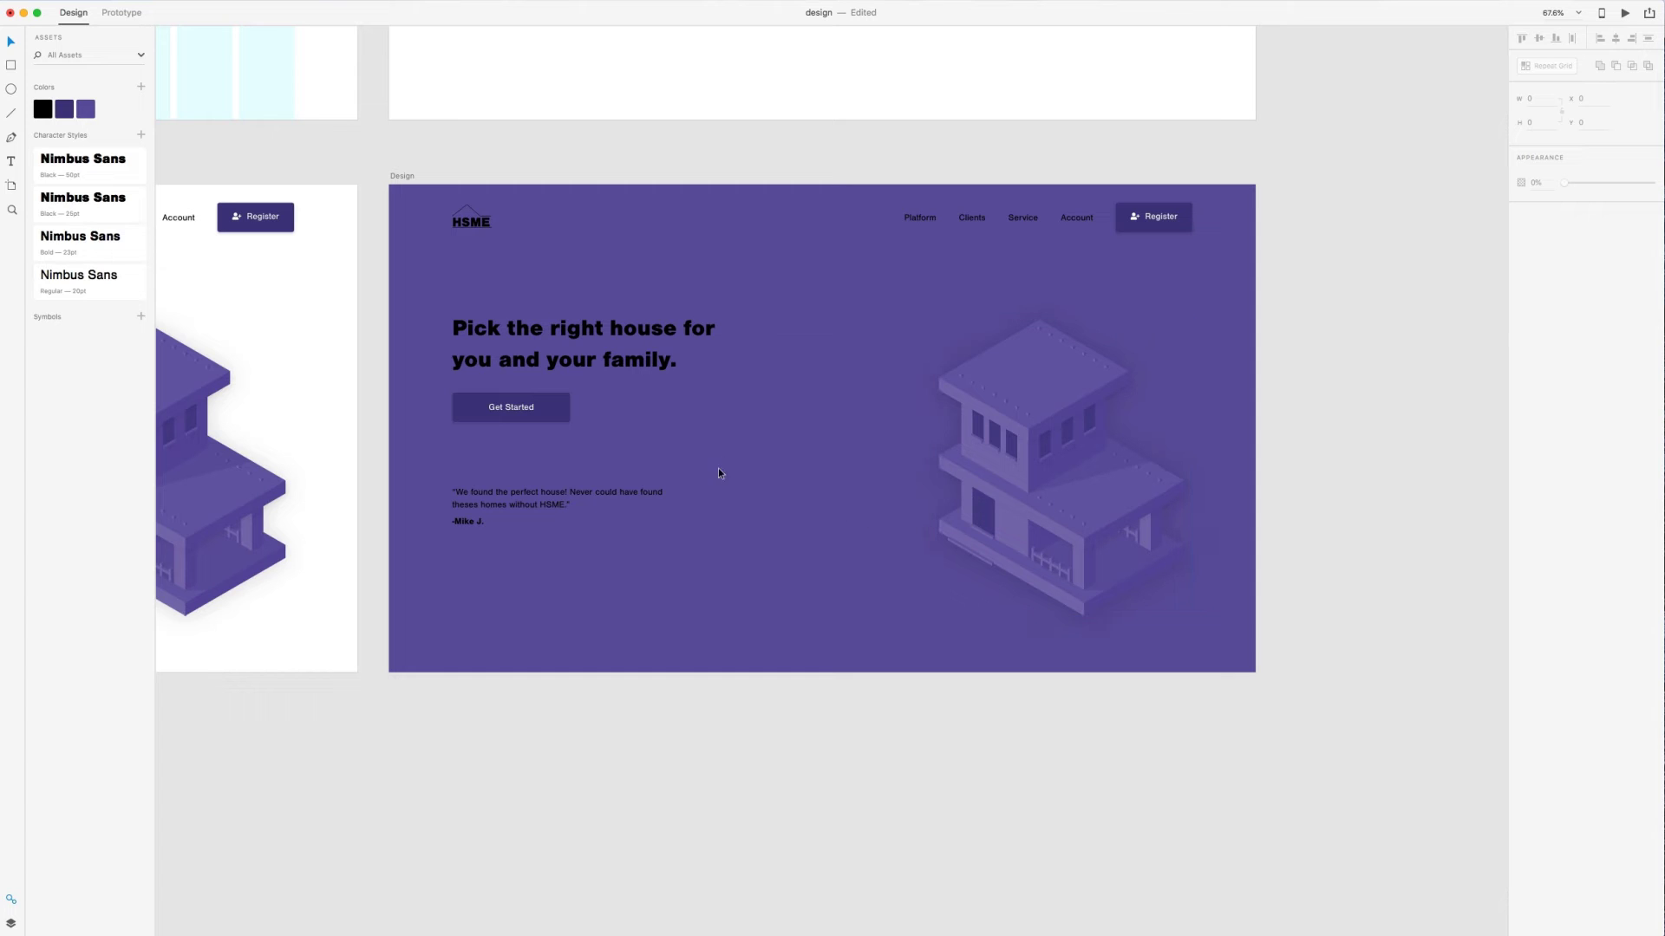
scroll(693, 452, "up", 2)
scroll(693, 452, "right", 2)
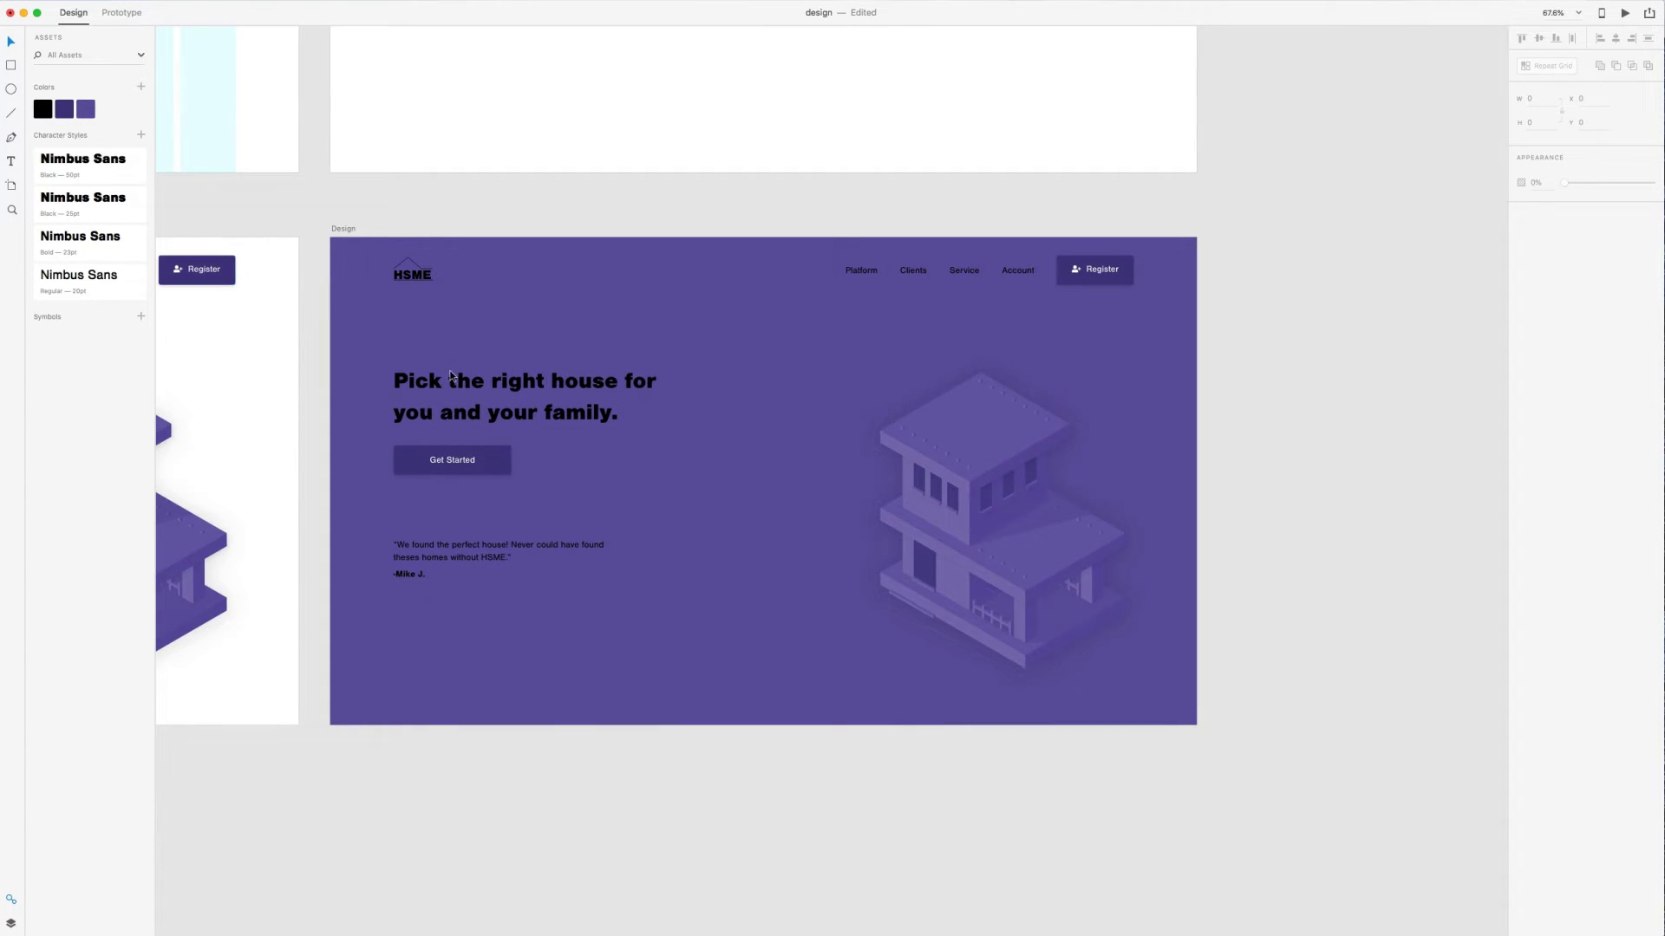
left_click(452, 382)
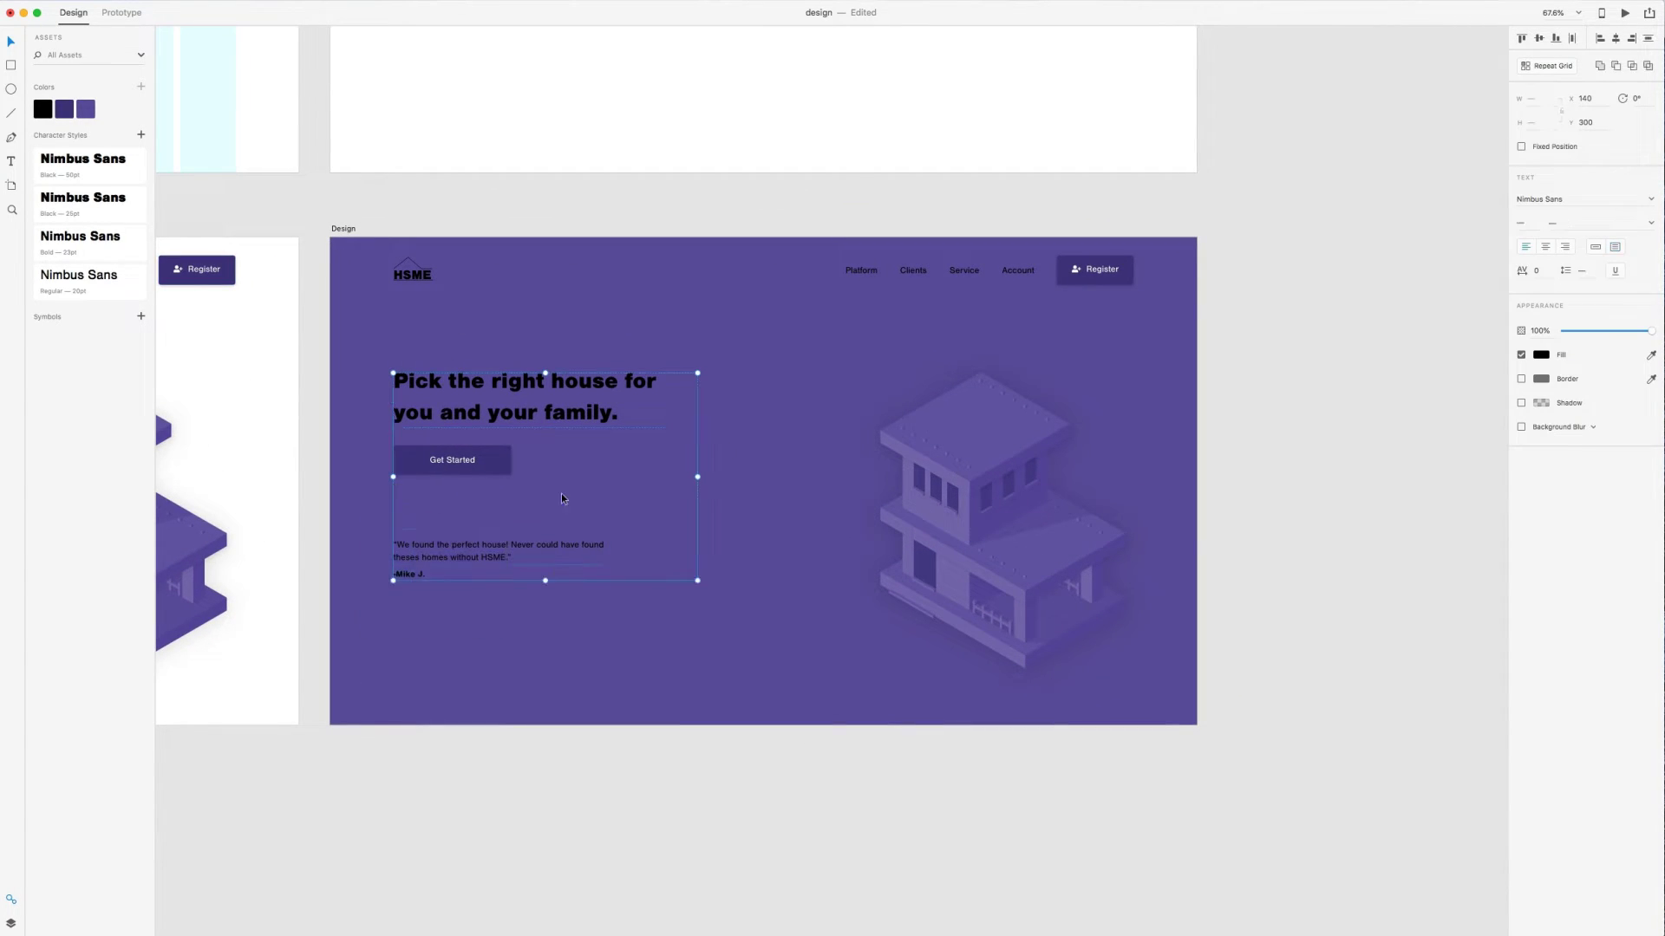
left_click_drag(777, 260, 1007, 295)
left_click(1541, 355)
left_click_drag(1385, 285, 1361, 275)
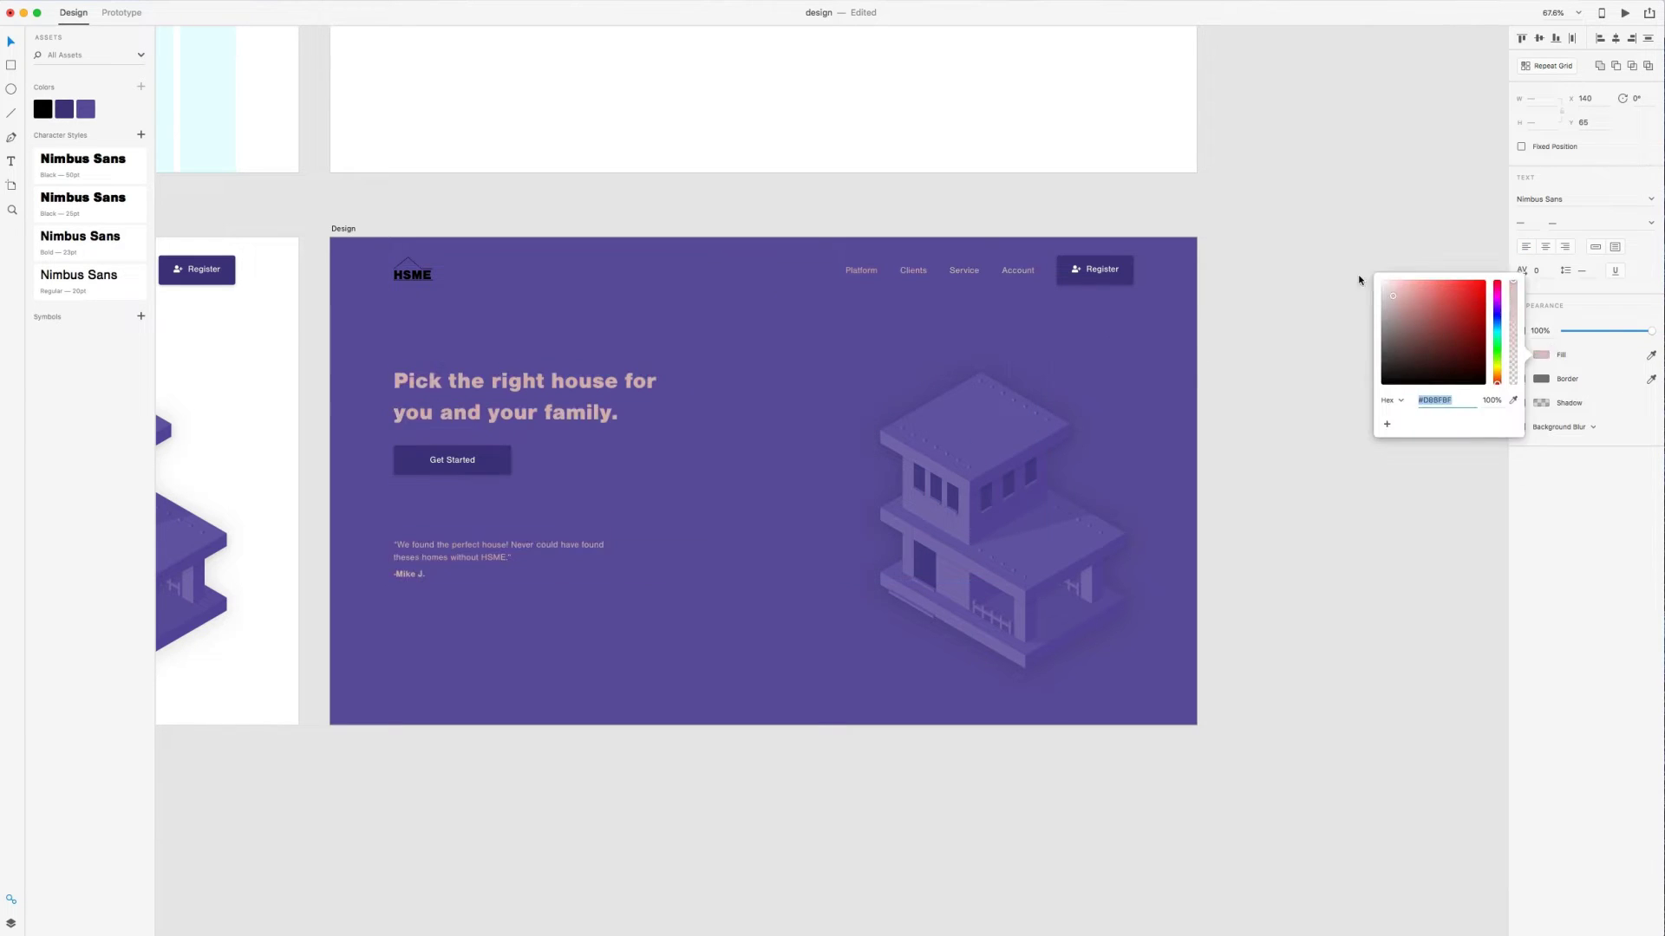
left_click(1318, 240)
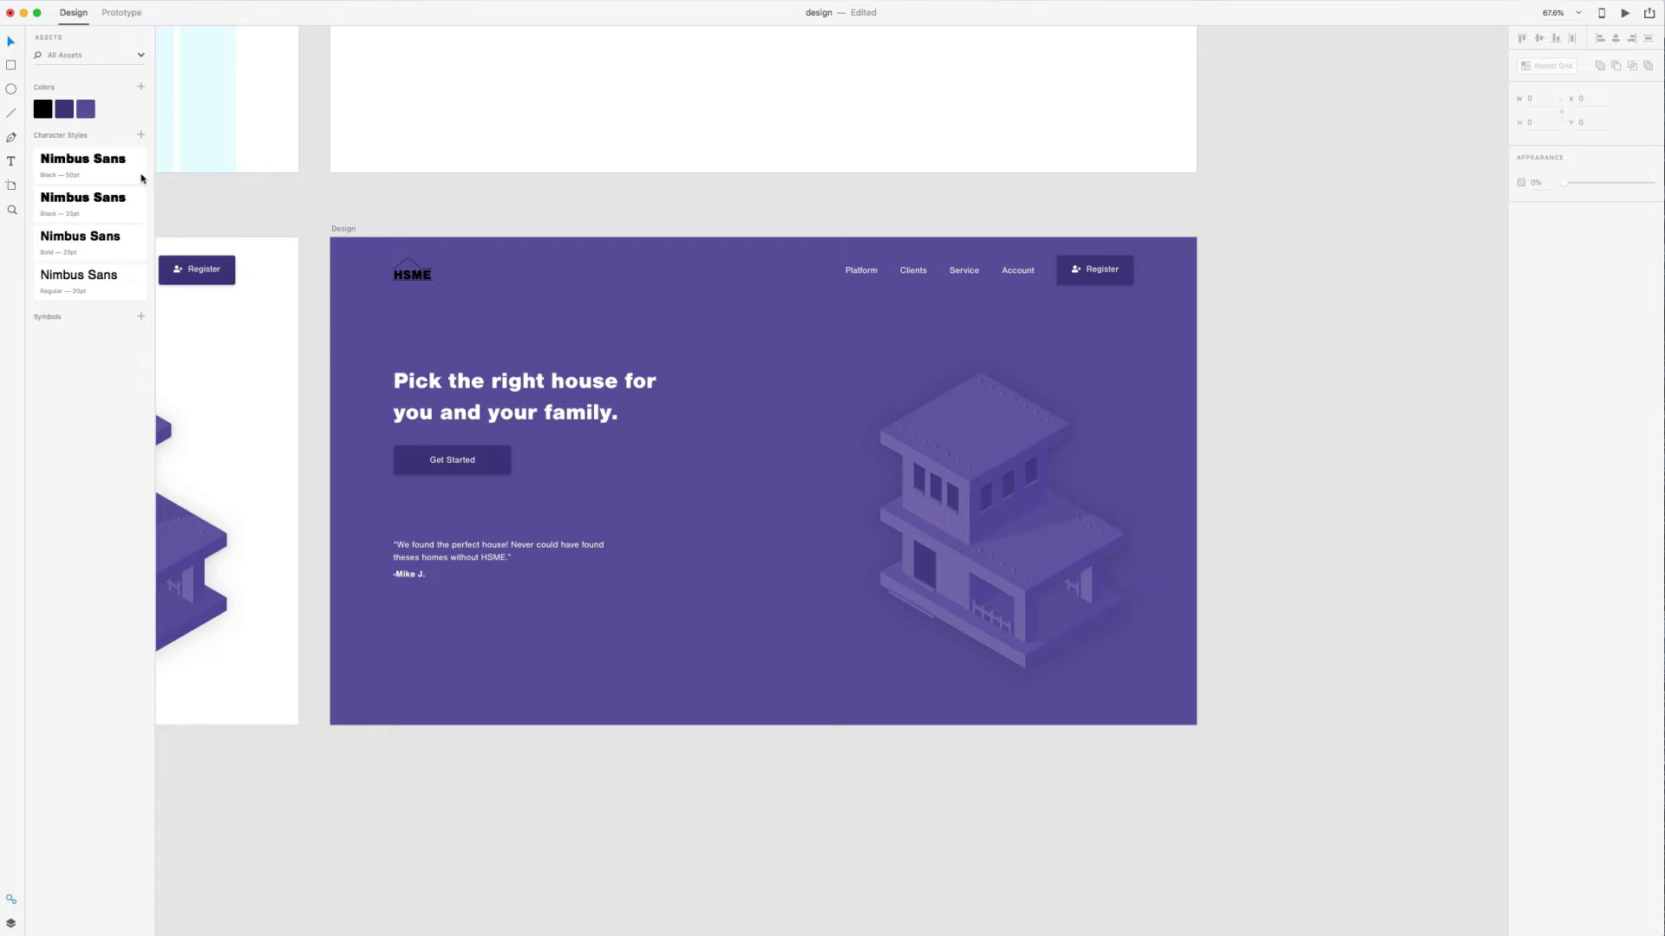
right_click(41, 107)
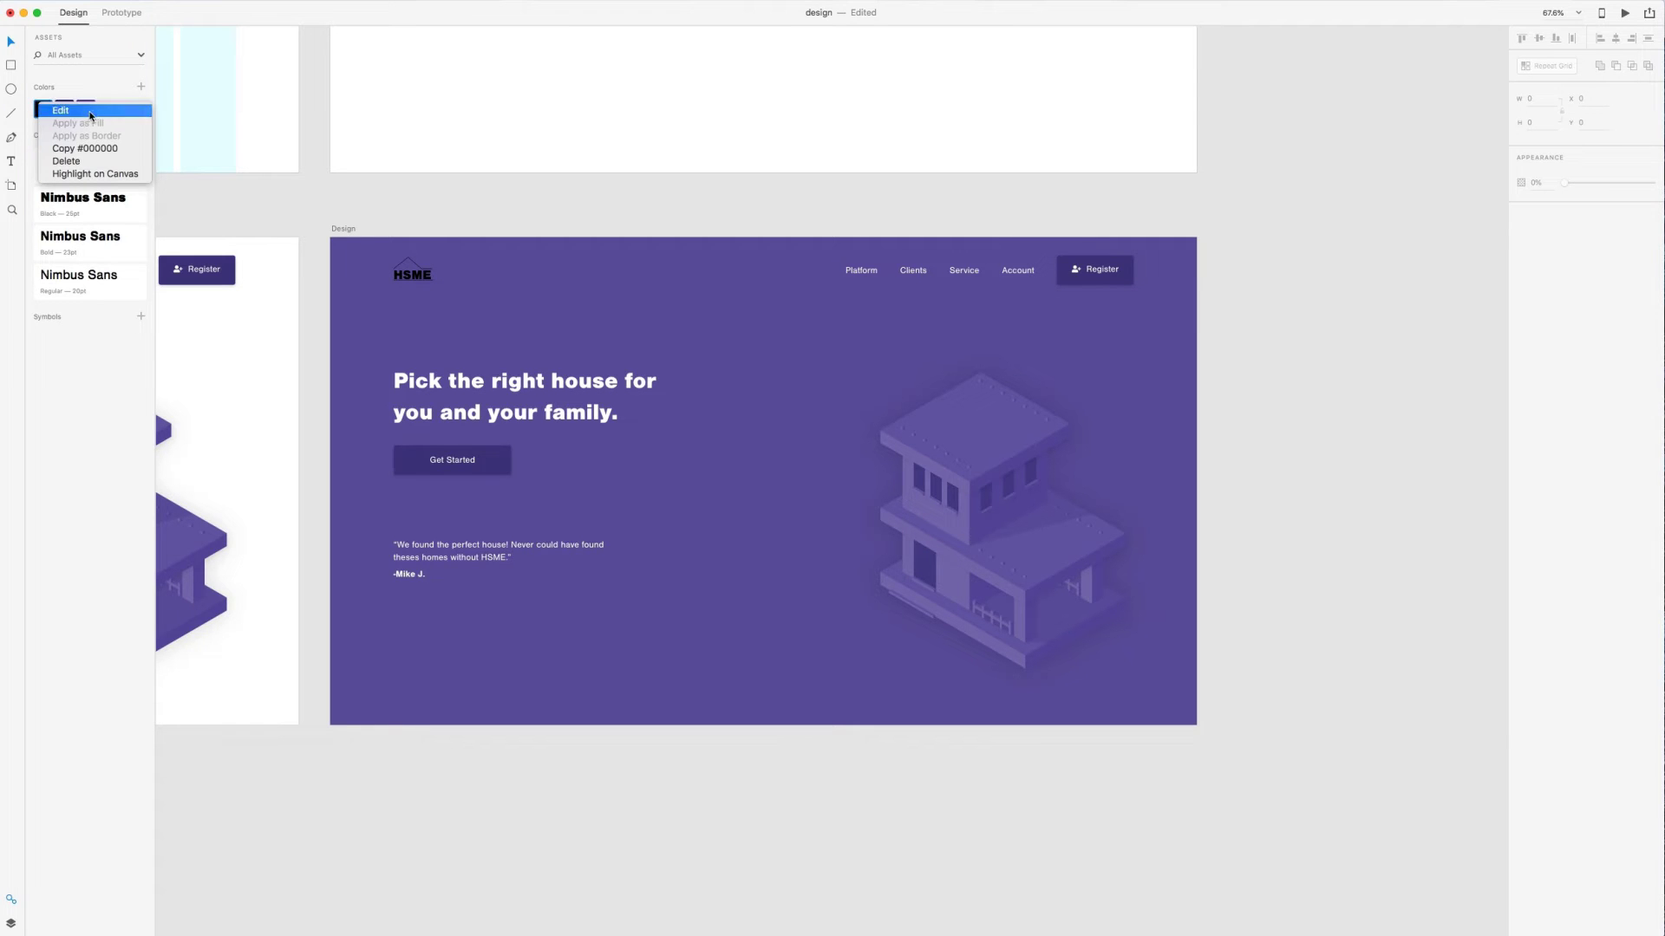
left_click(502, 201)
Set both the fill and the border of the HSME logo on the Design artboard to white
scroll(394, 274, "up", 3)
scroll(395, 274, "up", 2)
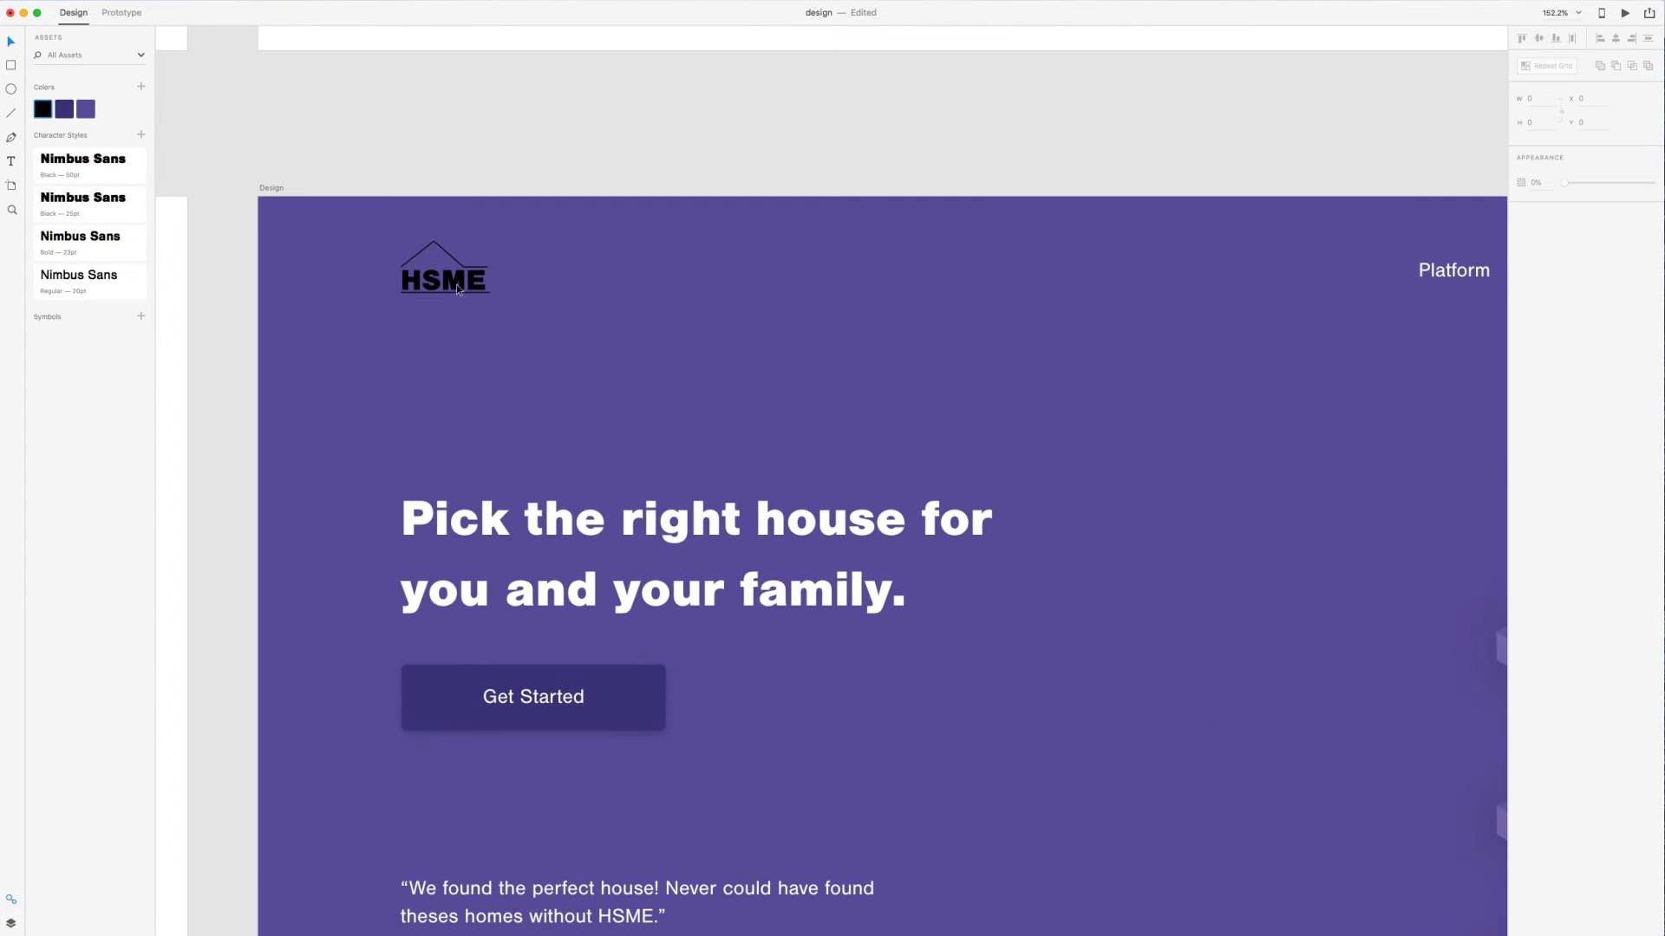
left_click(445, 277)
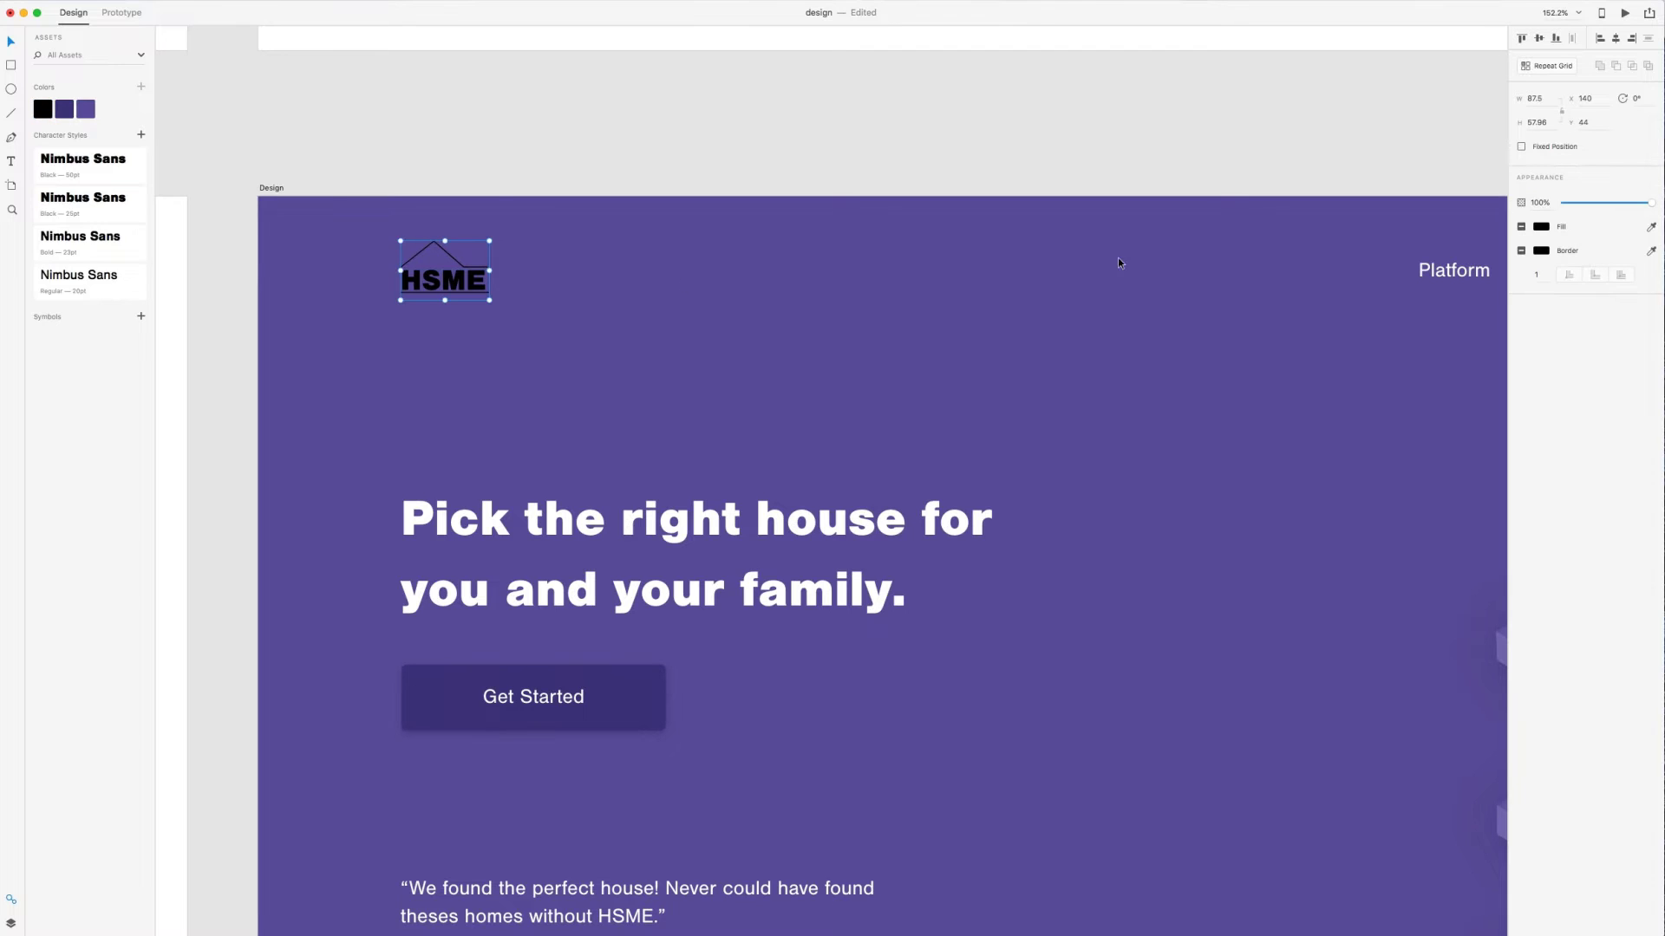
left_click(1543, 228)
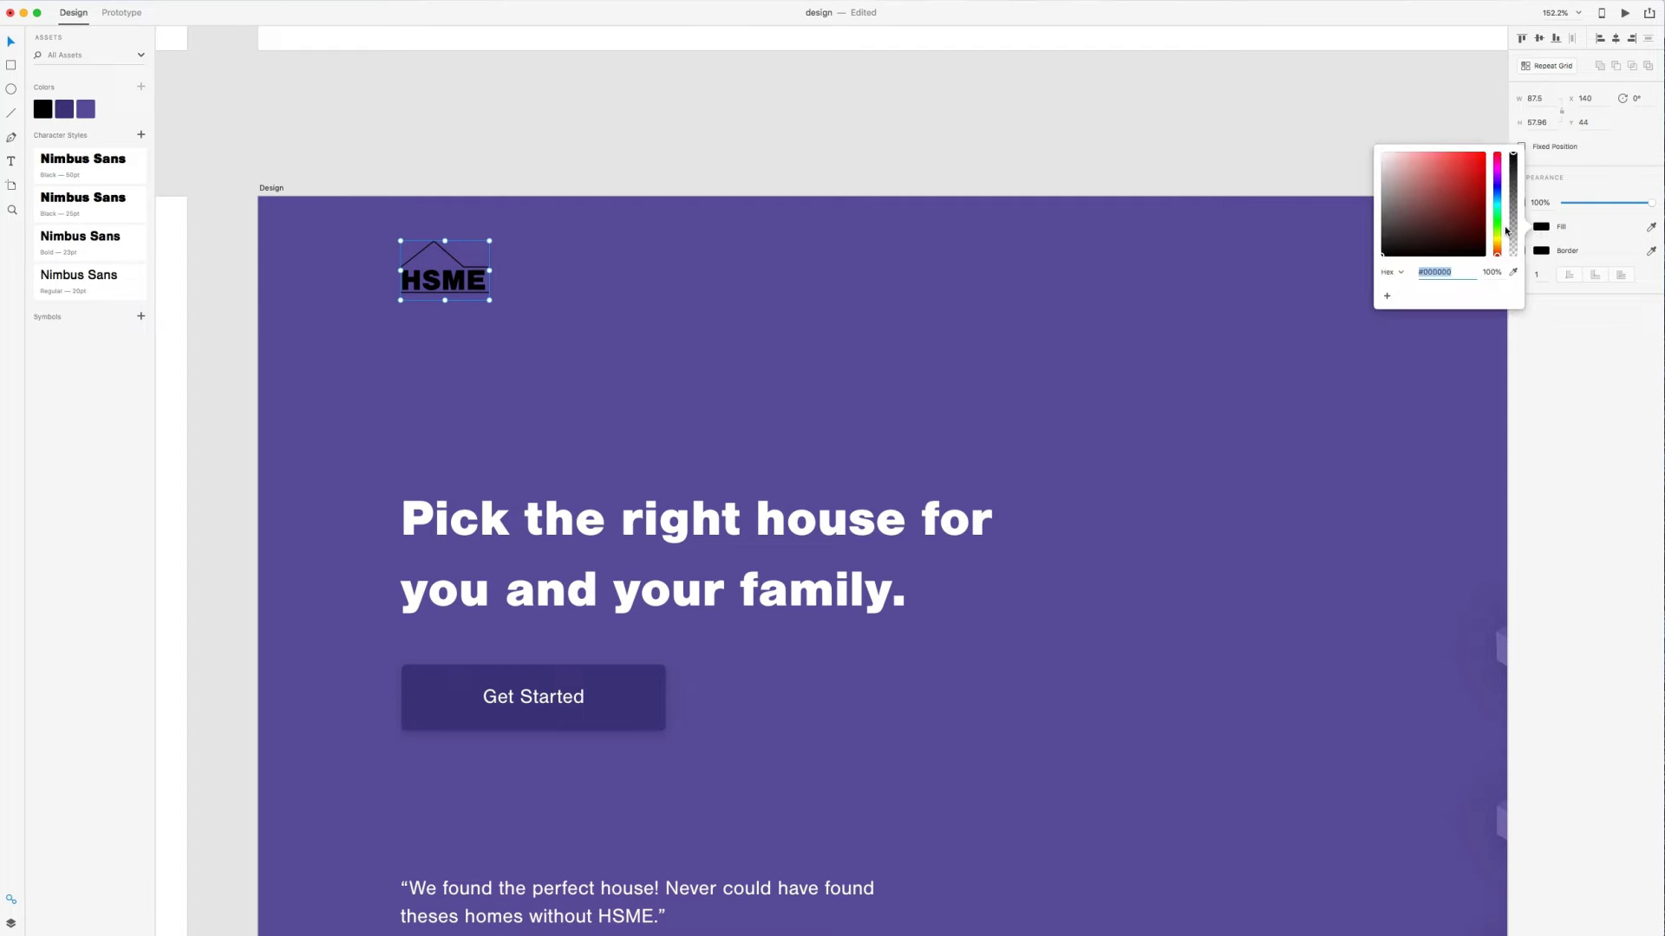
left_click_drag(1422, 182, 1338, 156)
left_click(1547, 251)
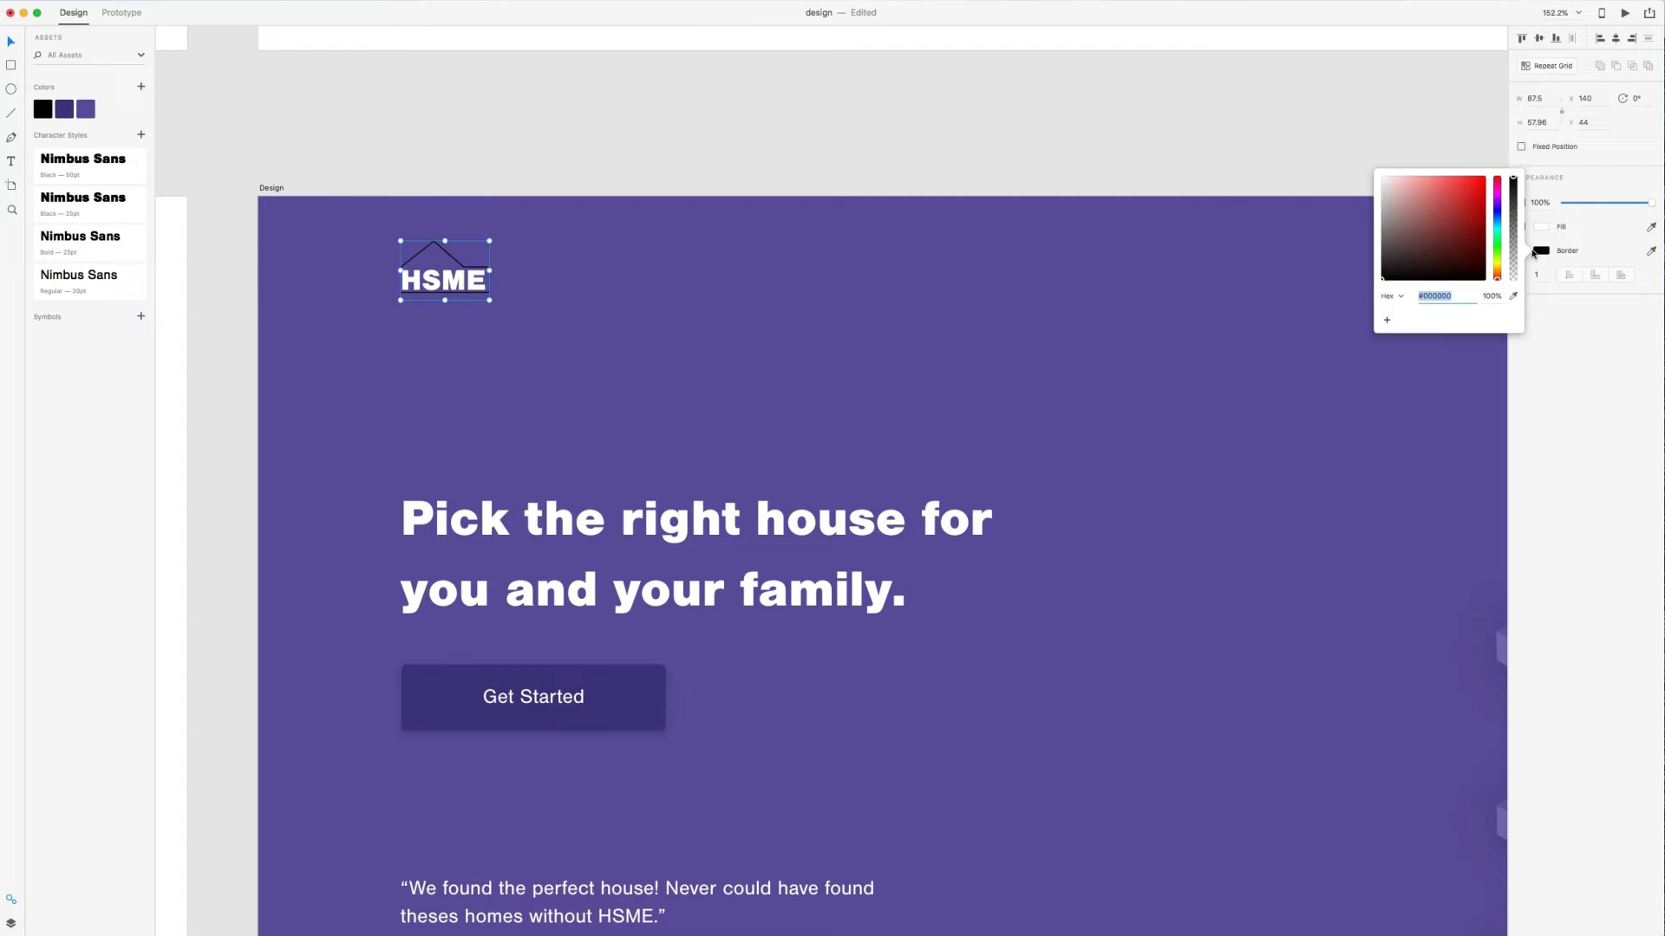
left_click(1069, 169)
Reduce the testimonial quote's opacity to 65% and lower the opacity of the author line beneath it
scroll(1069, 170, "down", 5)
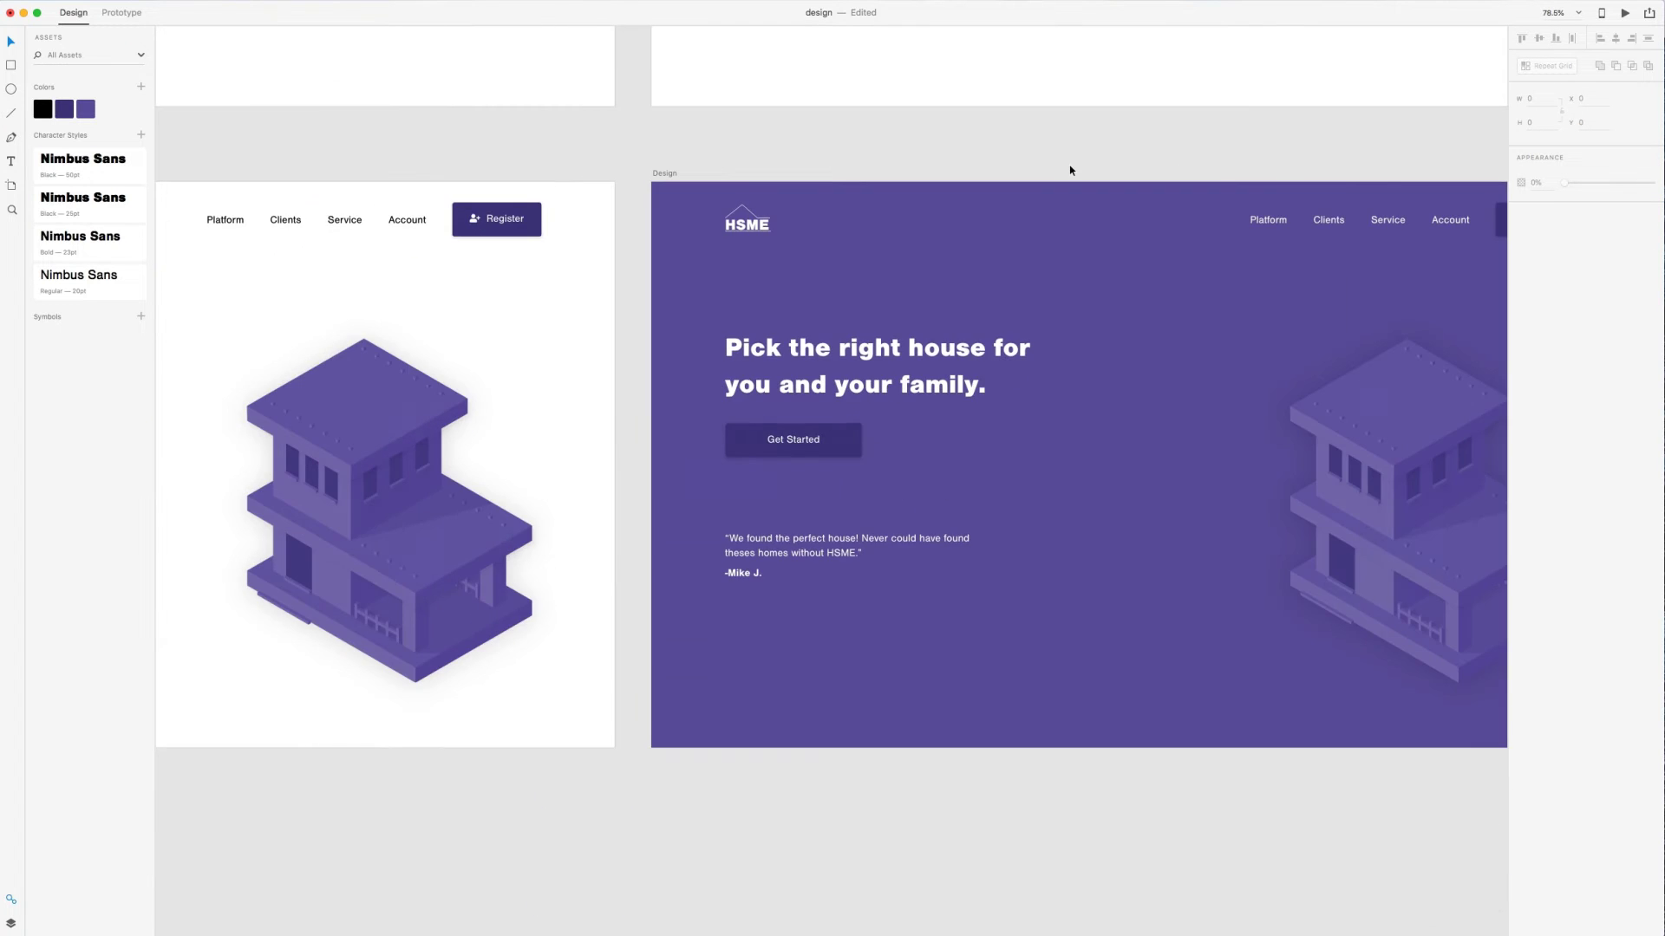
scroll(1069, 170, "right", 5)
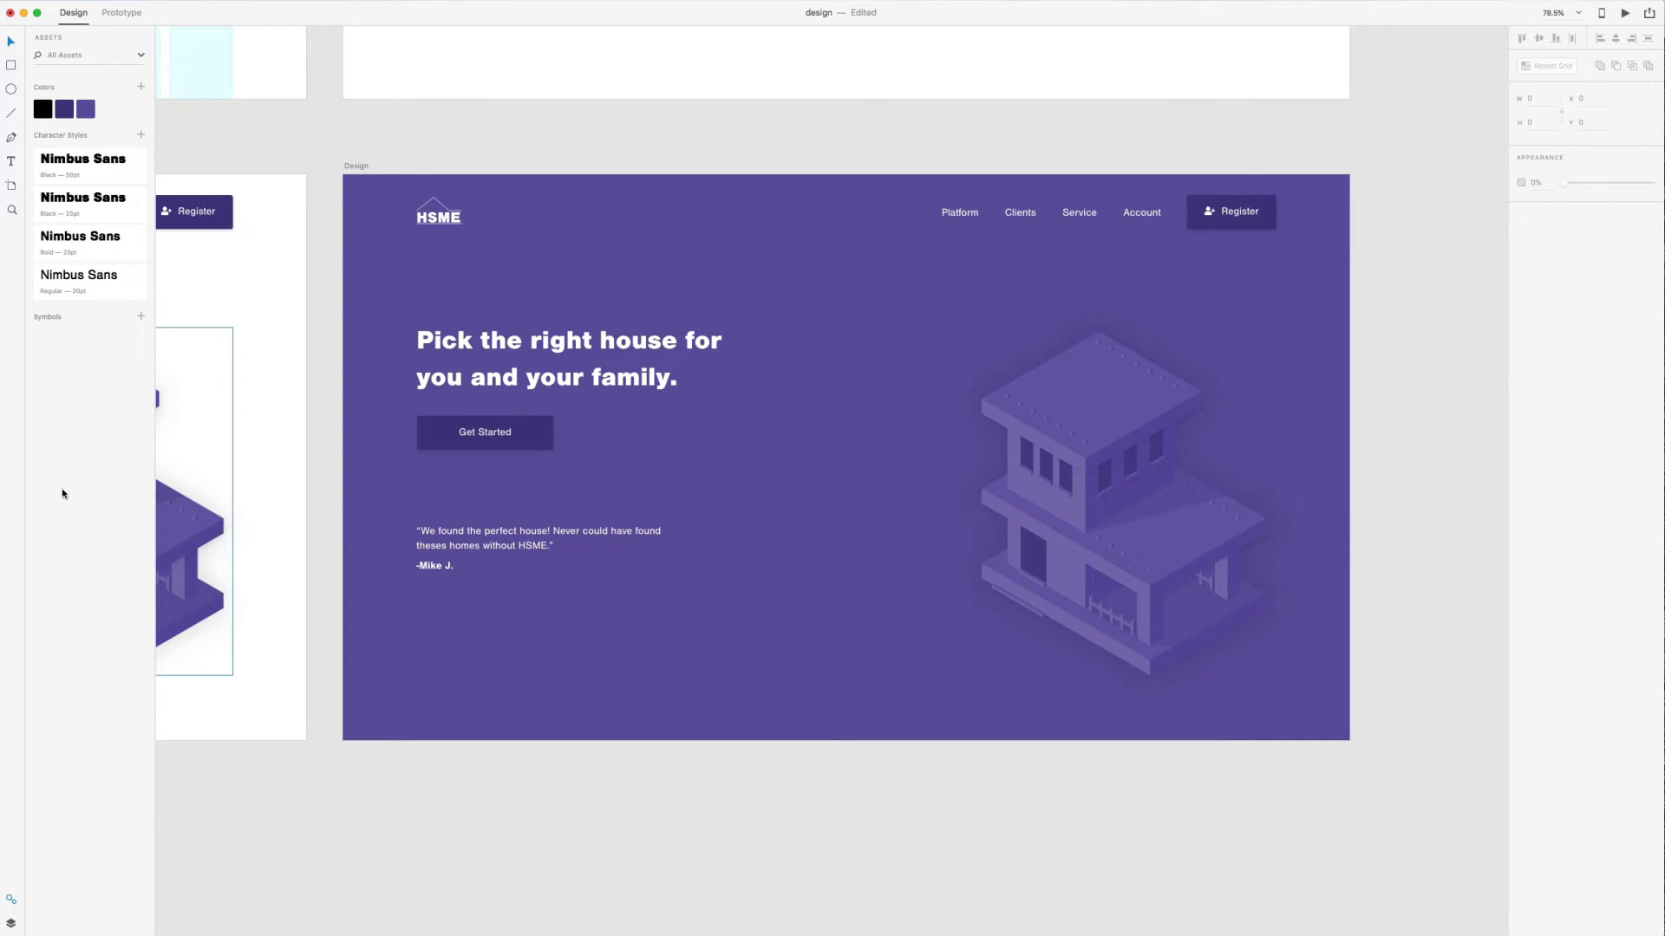
left_click(511, 546)
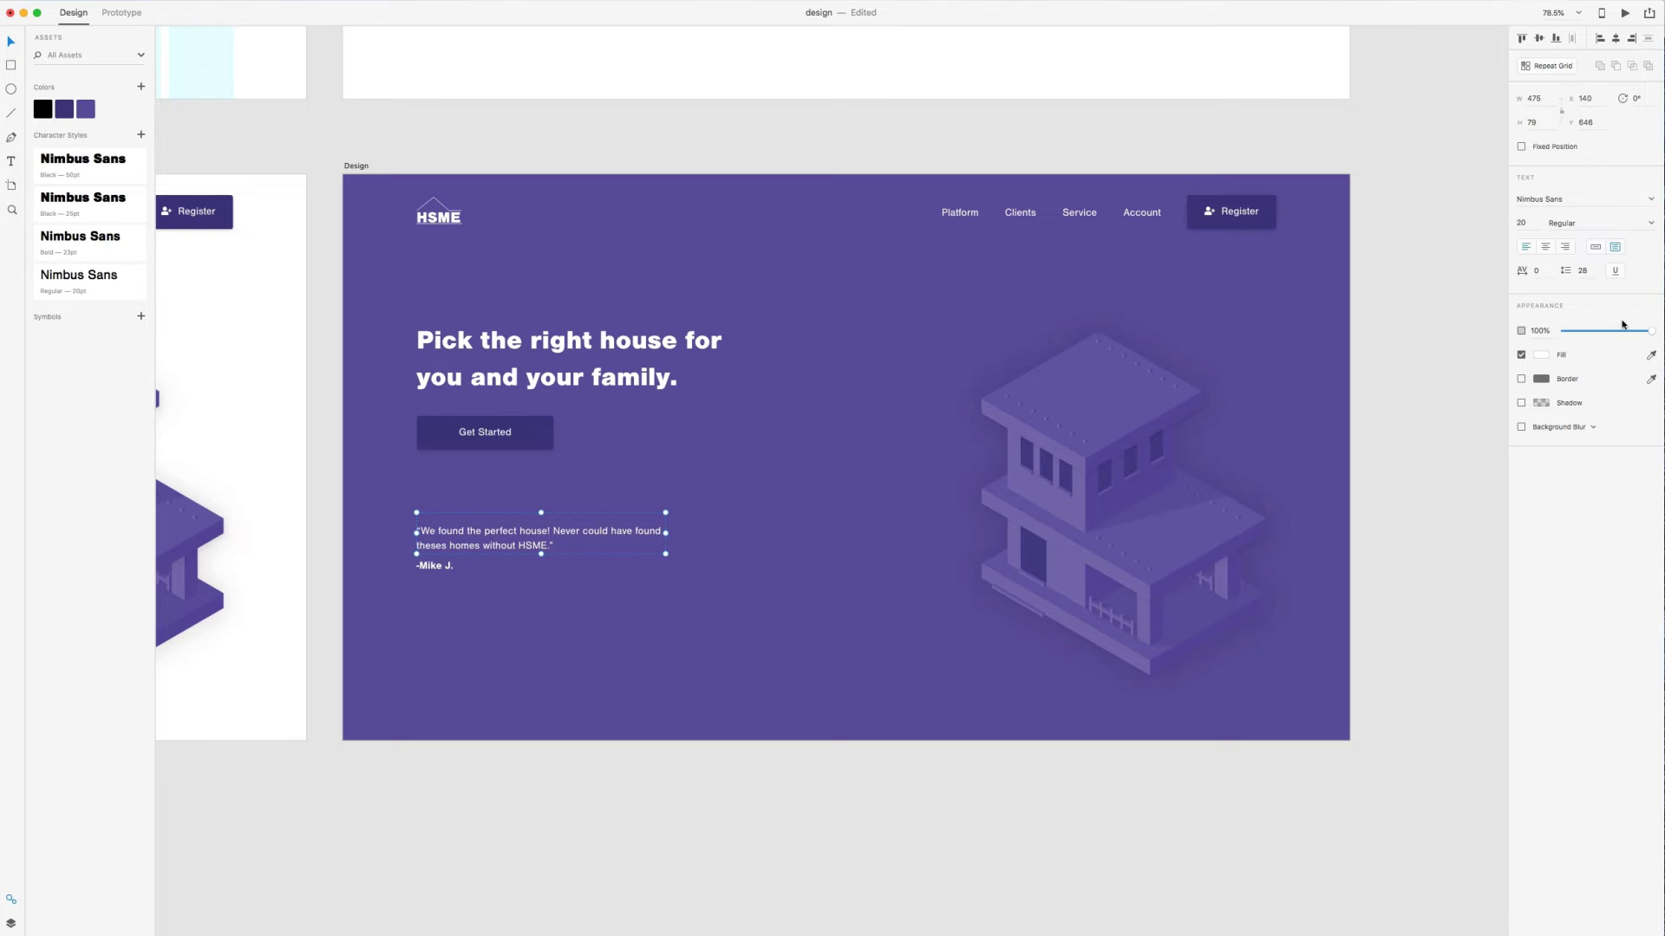
left_click_drag(1650, 330, 1617, 333)
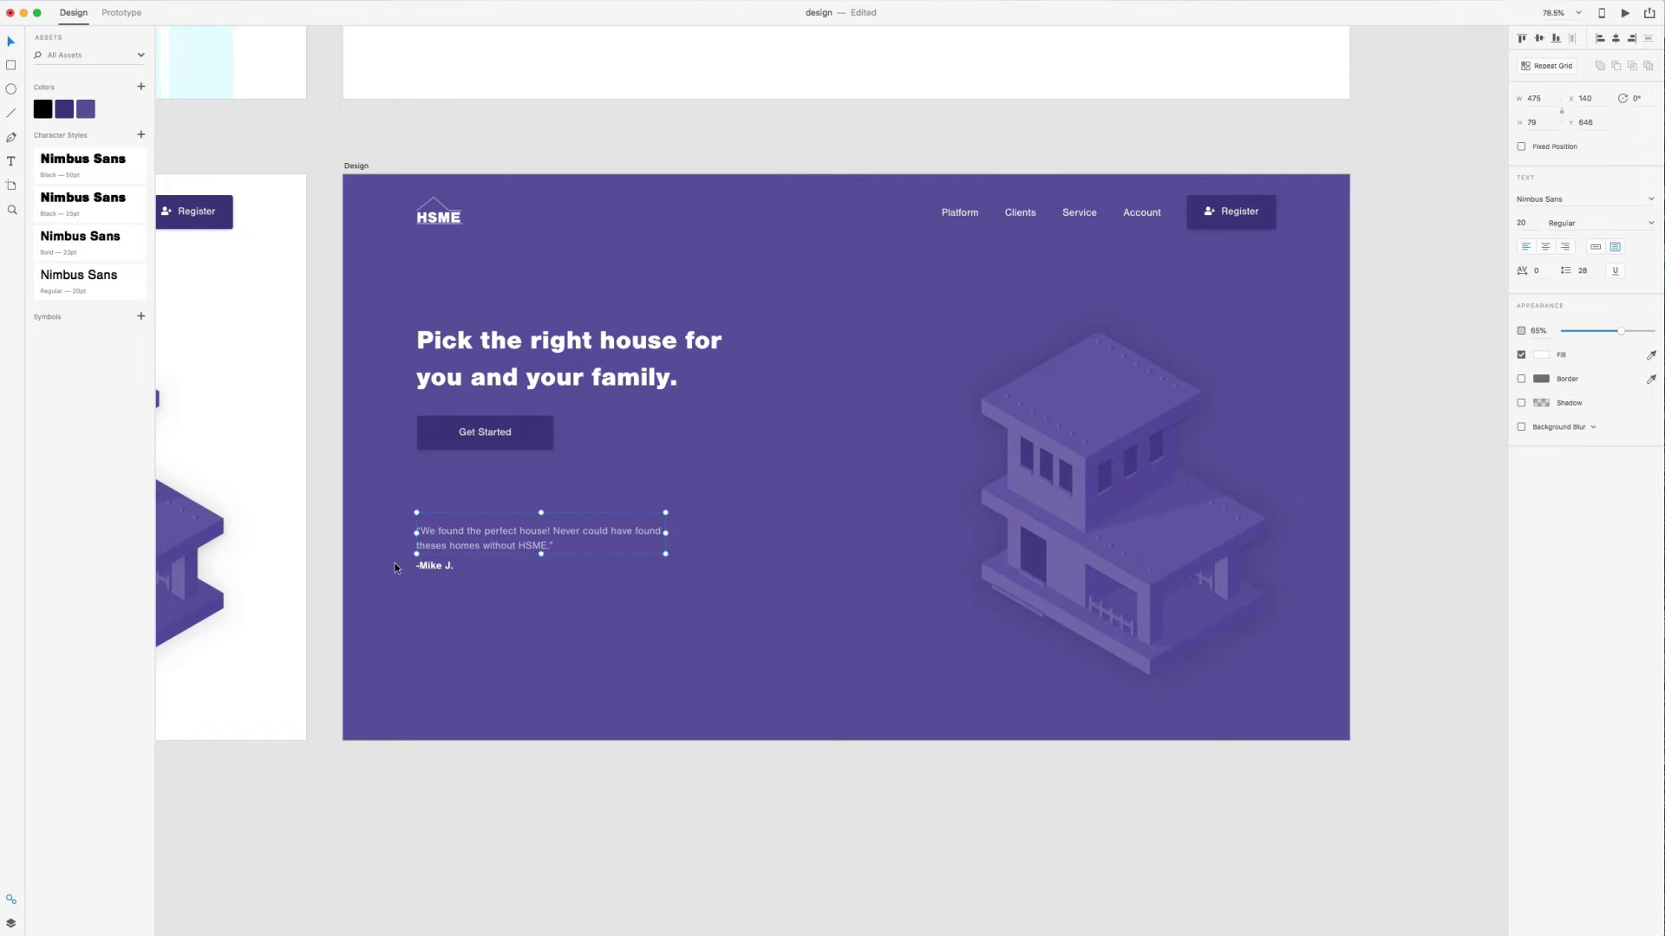
left_click(439, 569)
left_click(1535, 332)
key("Escape")
Draw a closed, curved blob around the house with the Pen tool, extending past the artboard's lower-right corner
scroll(1127, 543, "down", 2)
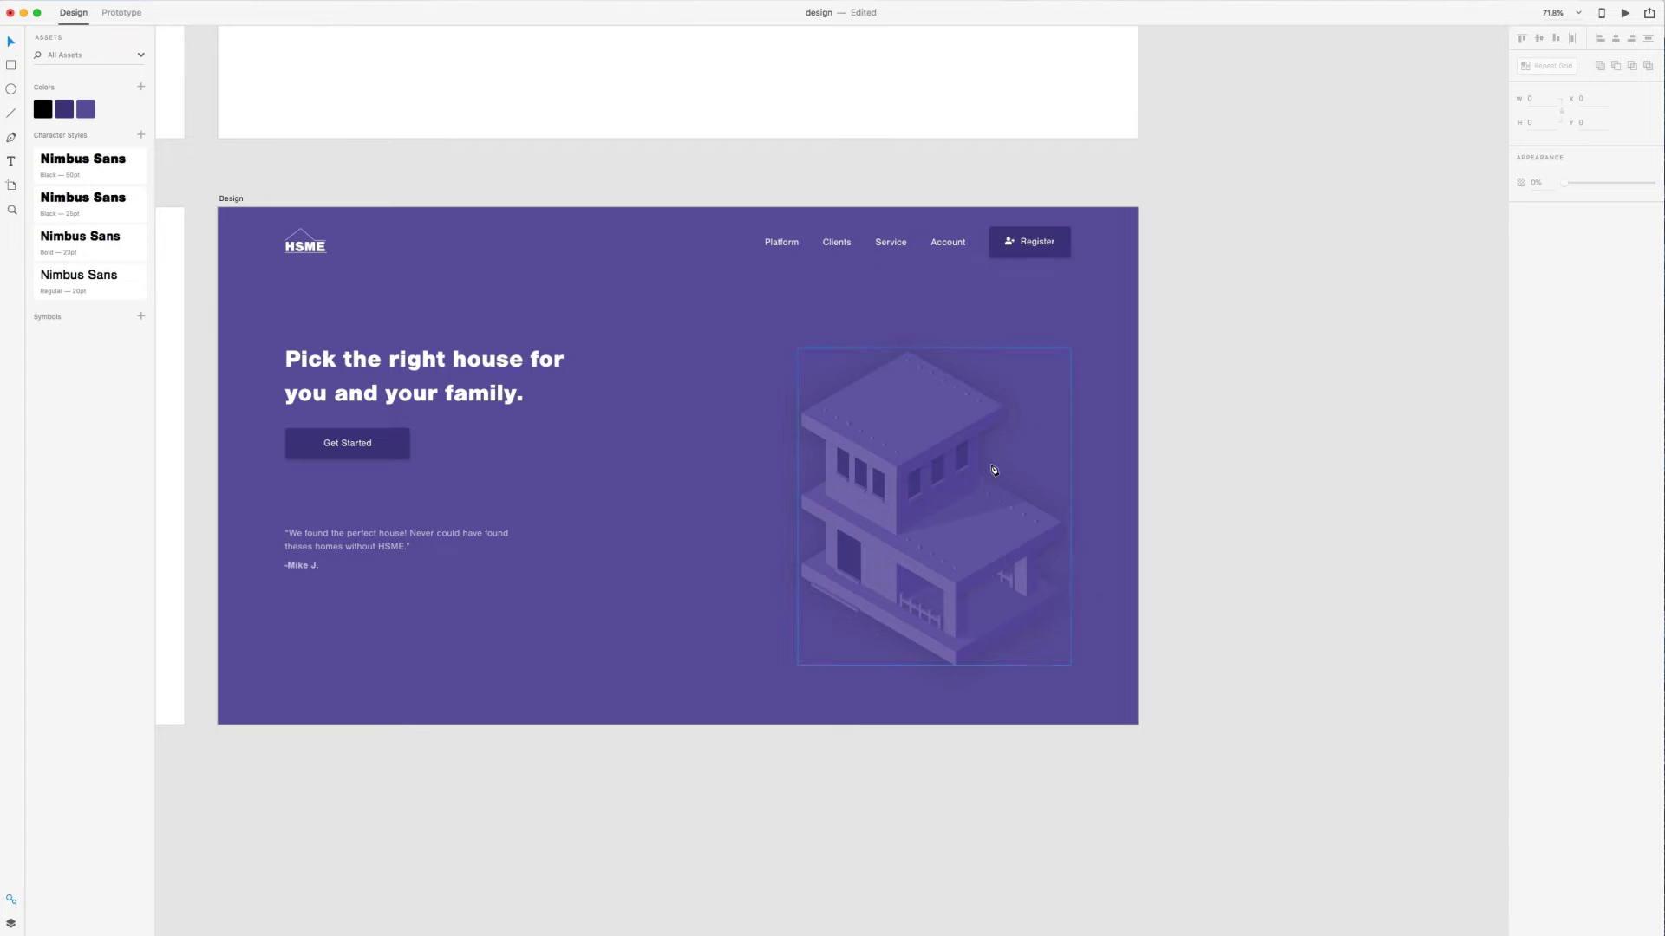
key("p")
left_click(1162, 494)
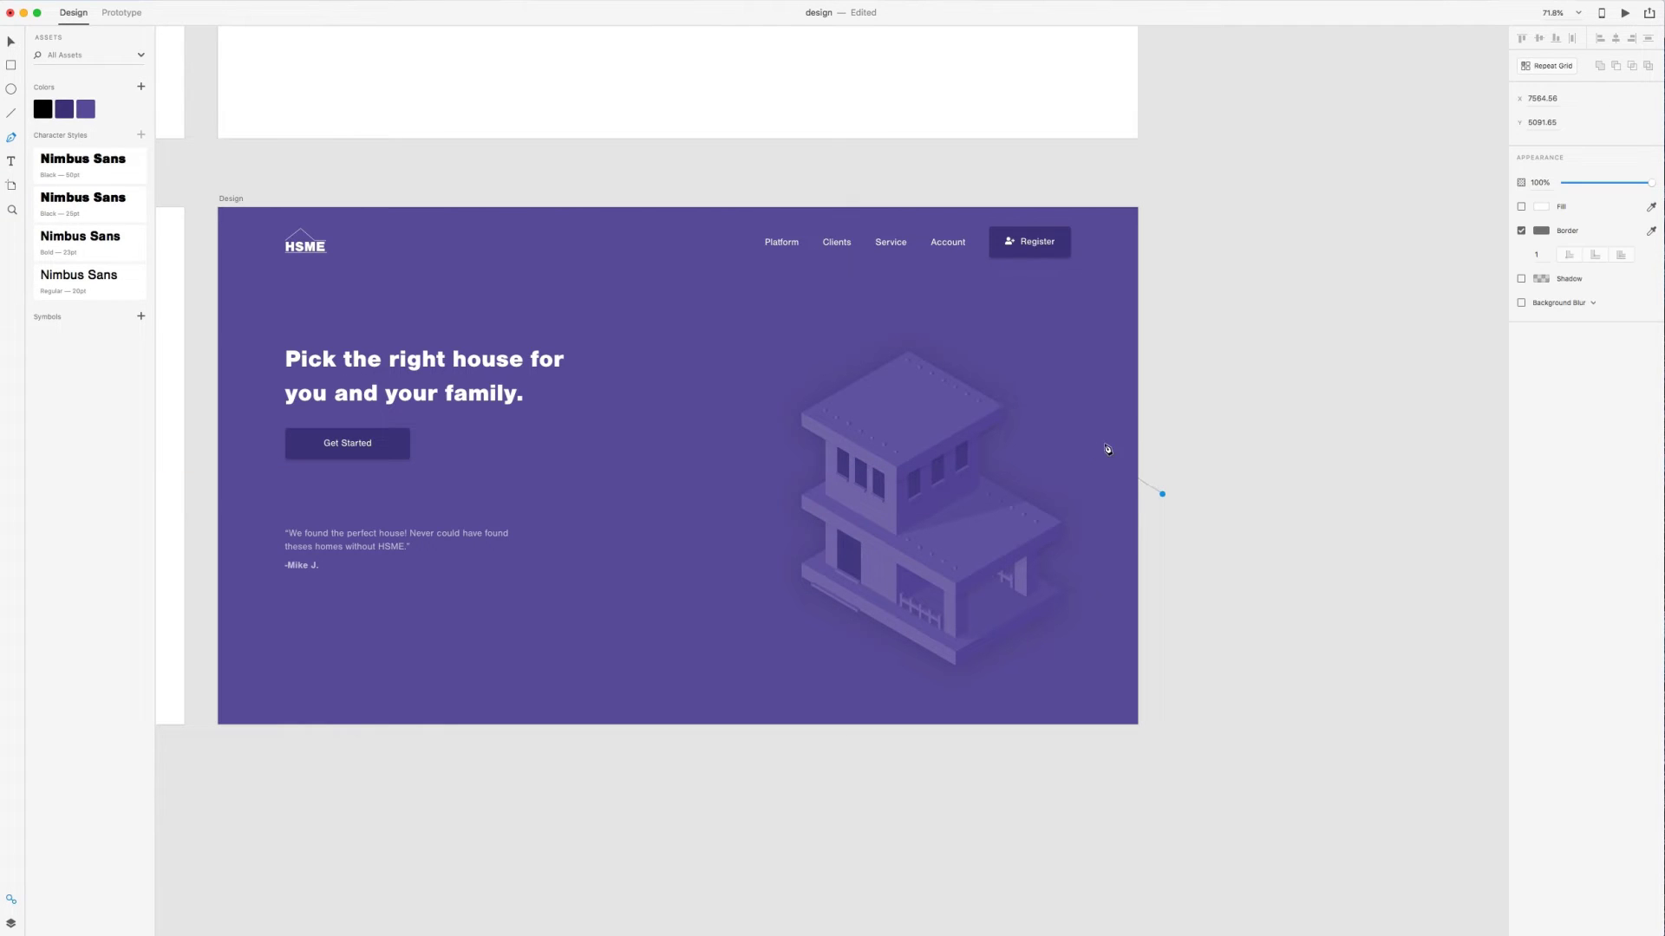
left_click(1073, 434)
left_click_drag(1063, 440, 1030, 449)
left_click(977, 469)
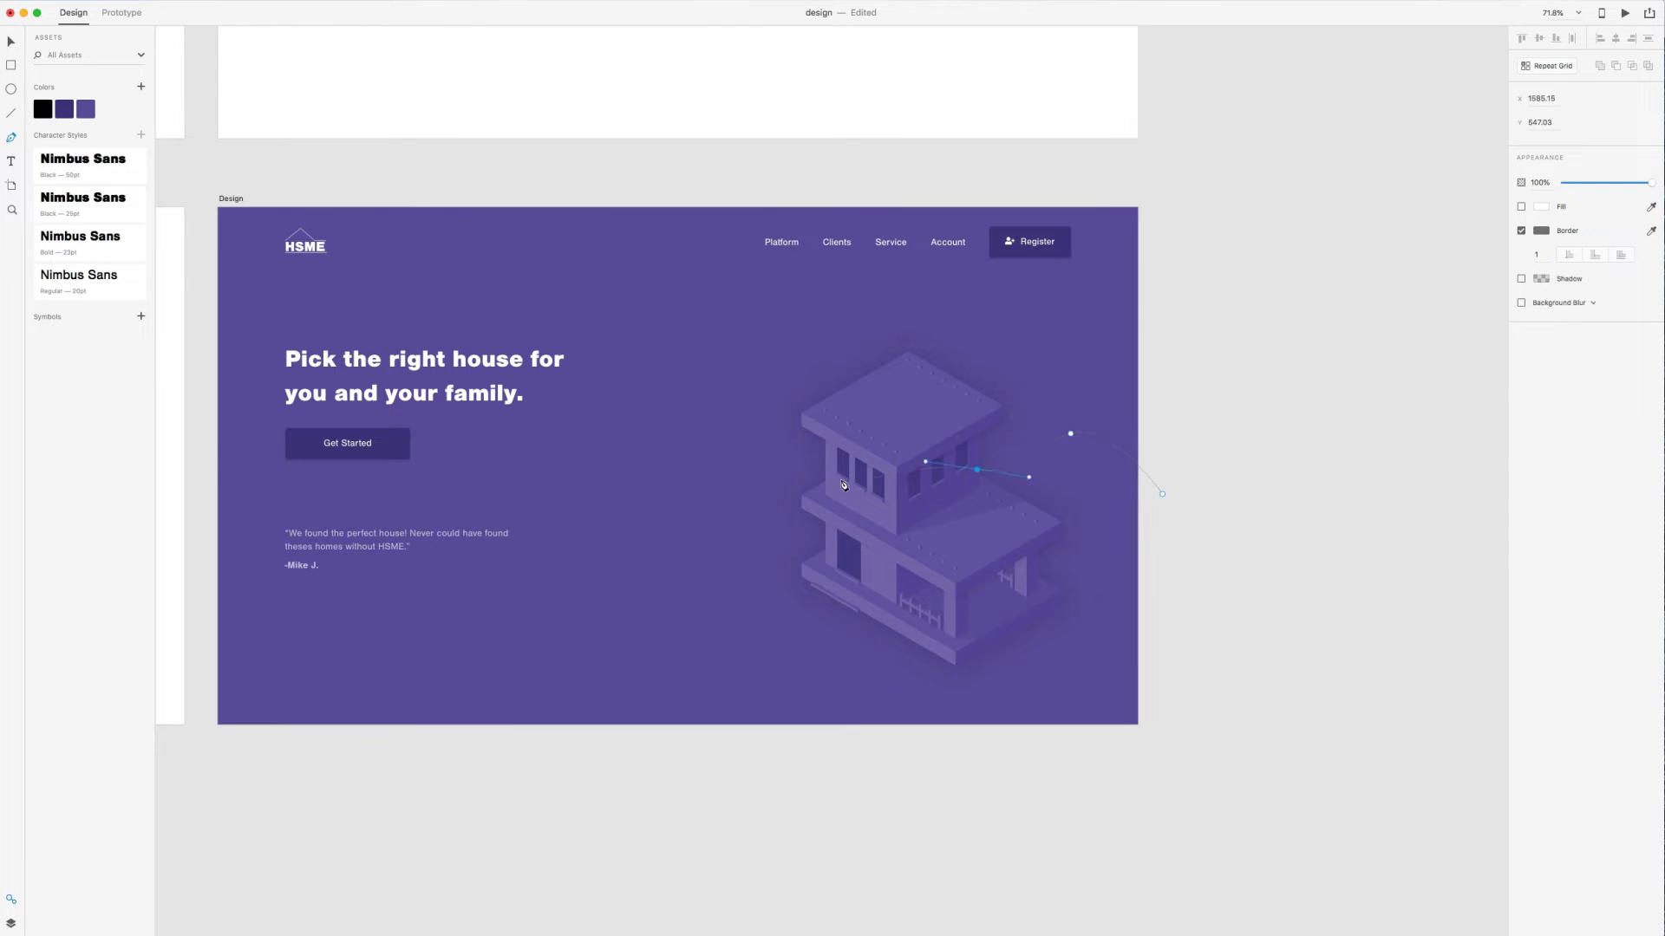
left_click(780, 458)
left_click(759, 537)
left_click(725, 655)
left_click(861, 763)
left_click(1167, 799)
left_click(1242, 557)
left_click(1162, 493)
Fill the blob with the saved dark purple #3A3076 and remove its border
left_click(65, 110)
right_click(64, 110)
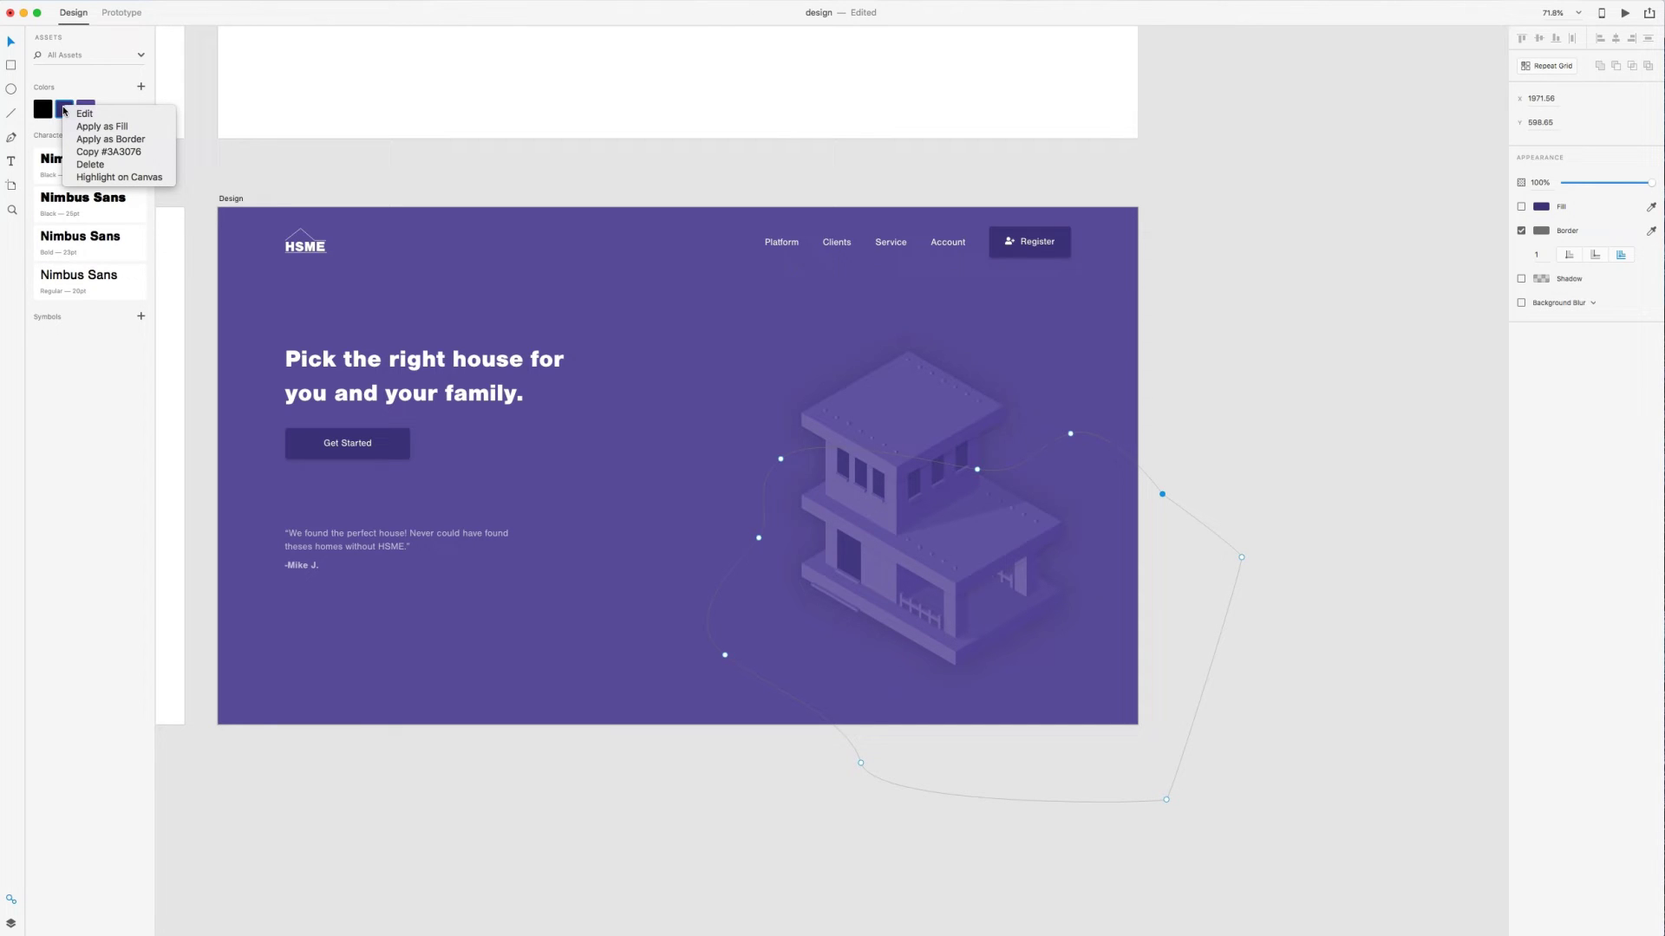
left_click(10, 42)
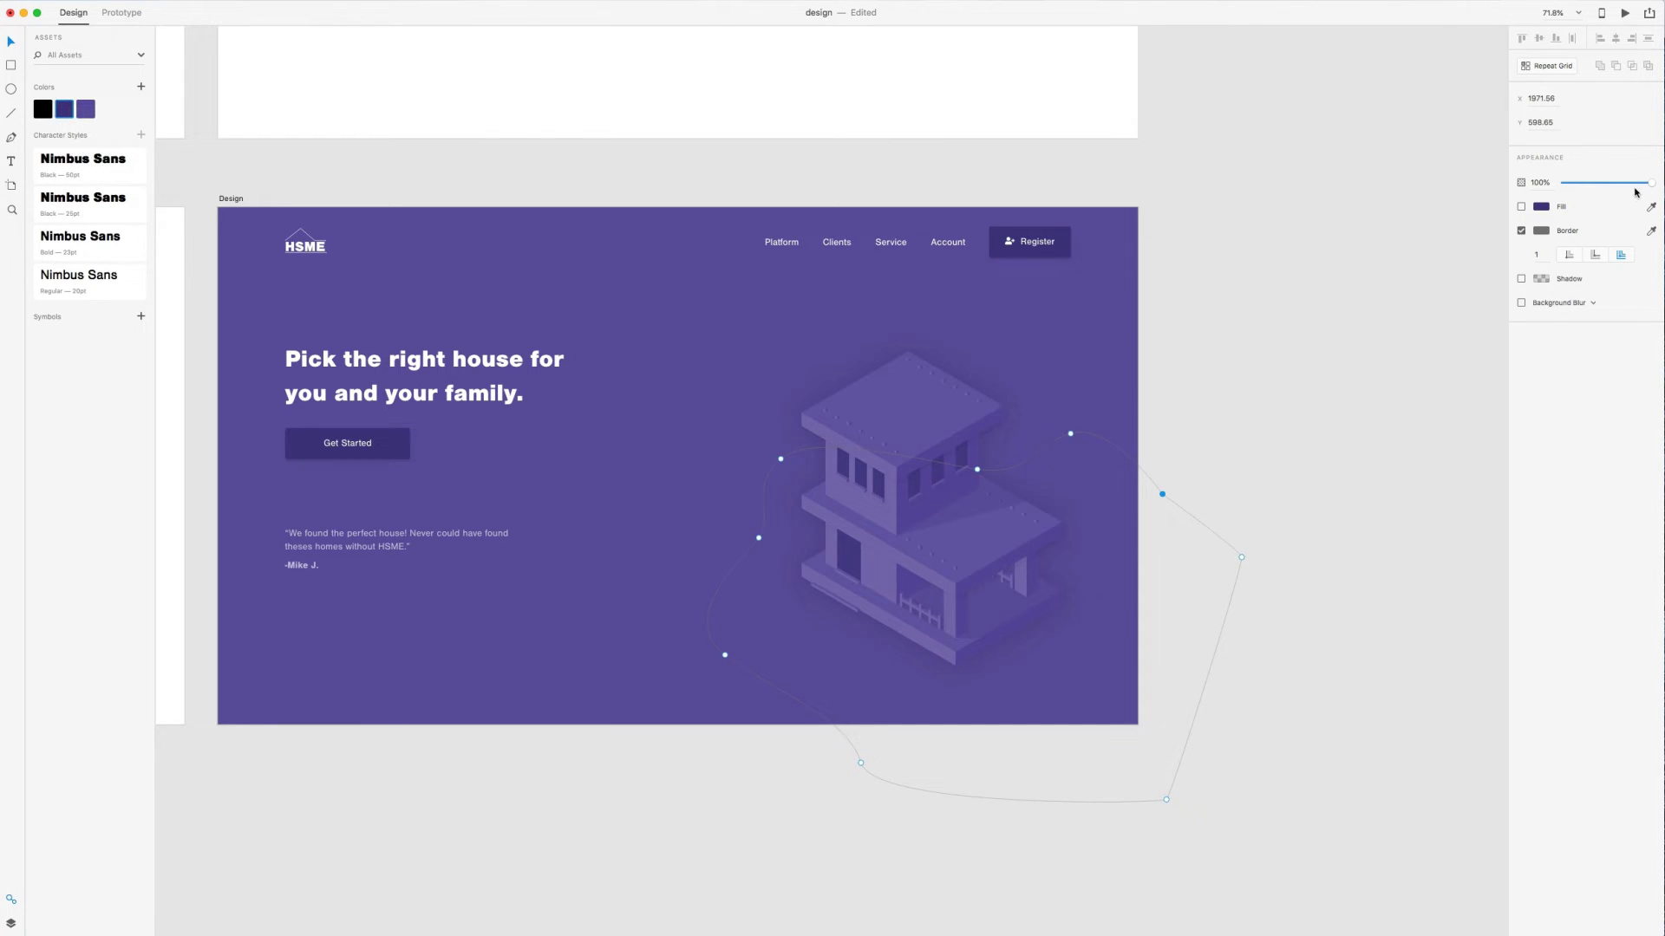
left_click(1521, 206)
left_click(1521, 231)
Send the dark purple blob behind the house illustration
double_click(976, 606)
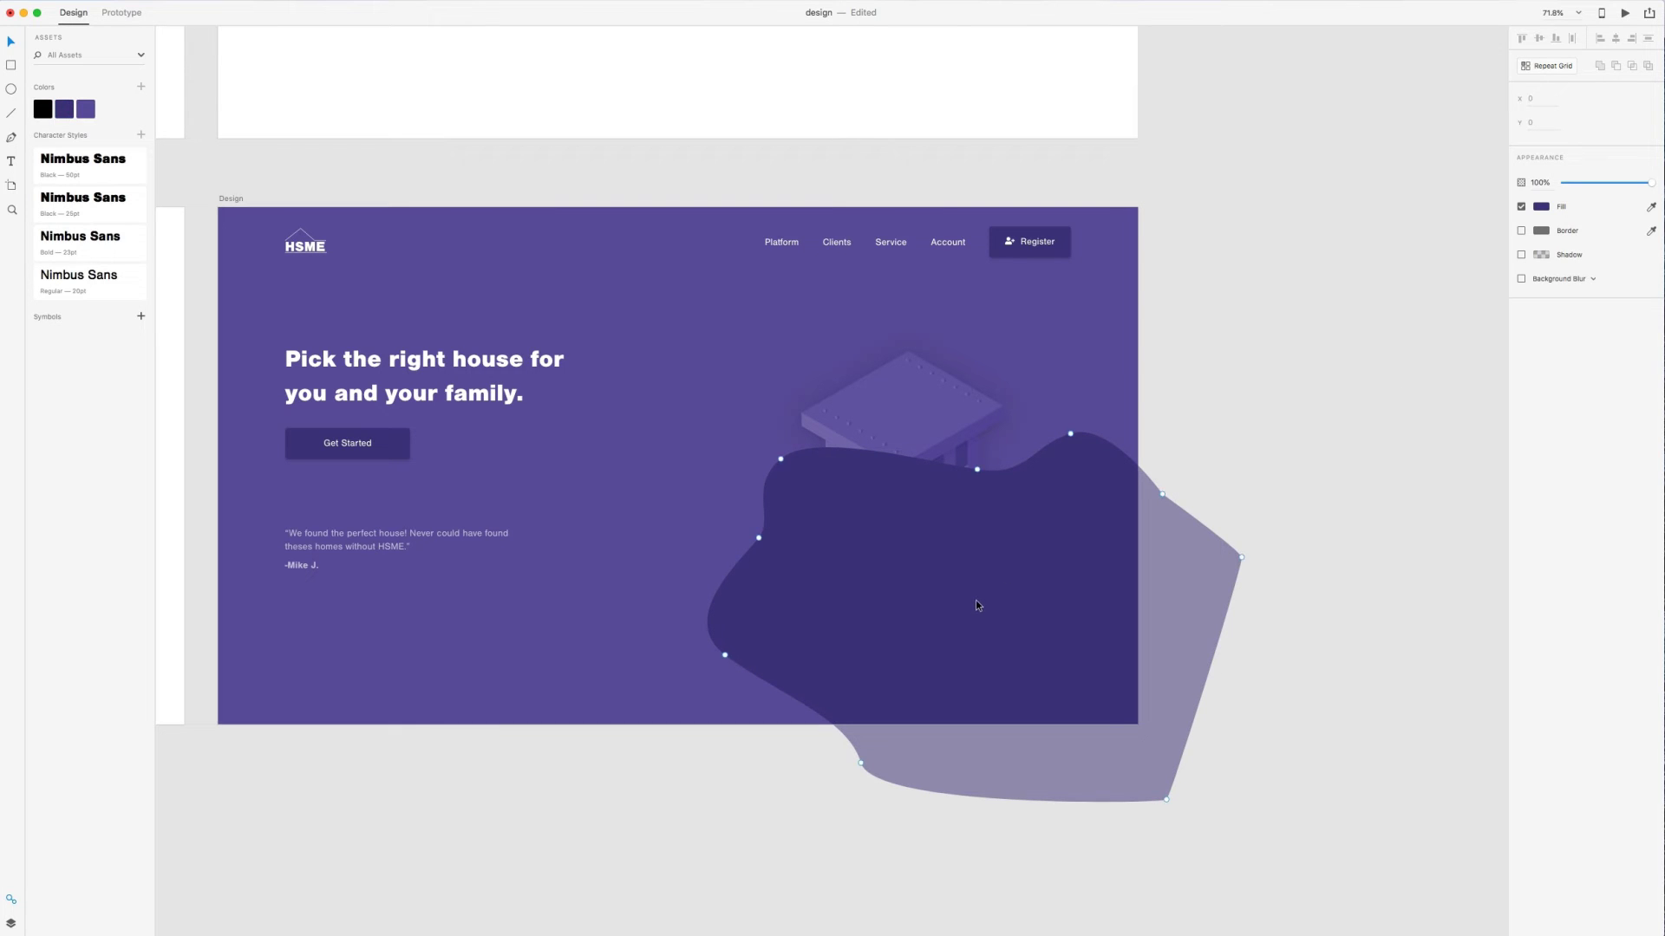
key("super+shift+bracketleft")
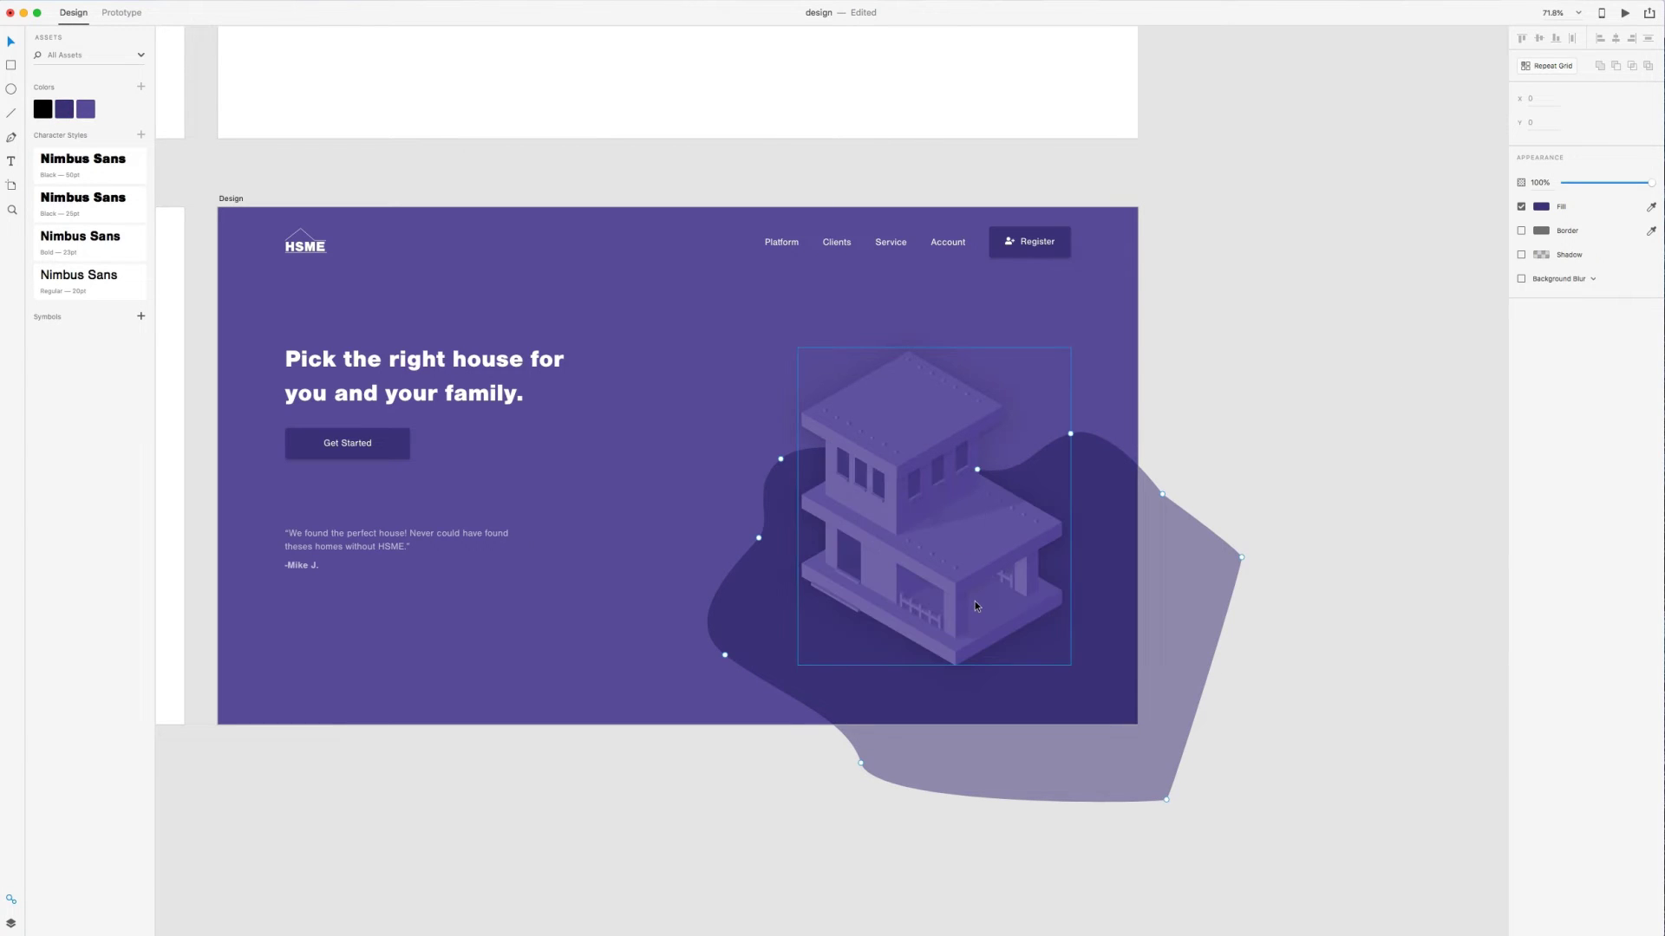
left_click(1323, 392)
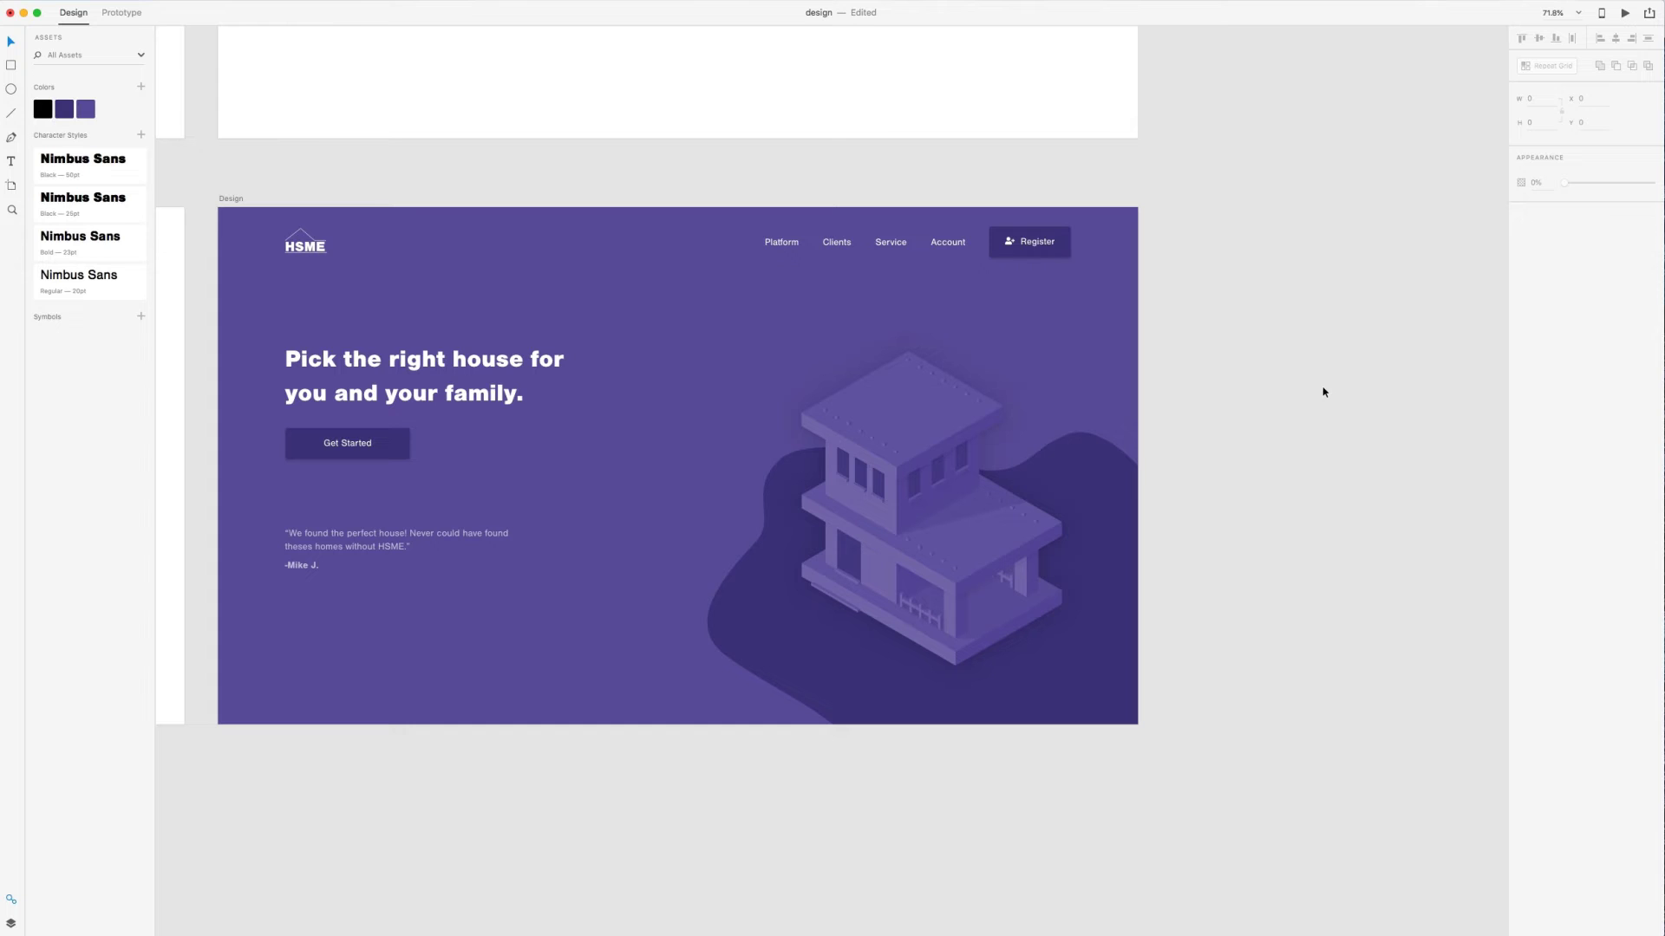
Reshape the blob's left and lower edges by moving its anchor points for a wider, smoother curve
double_click(755, 613)
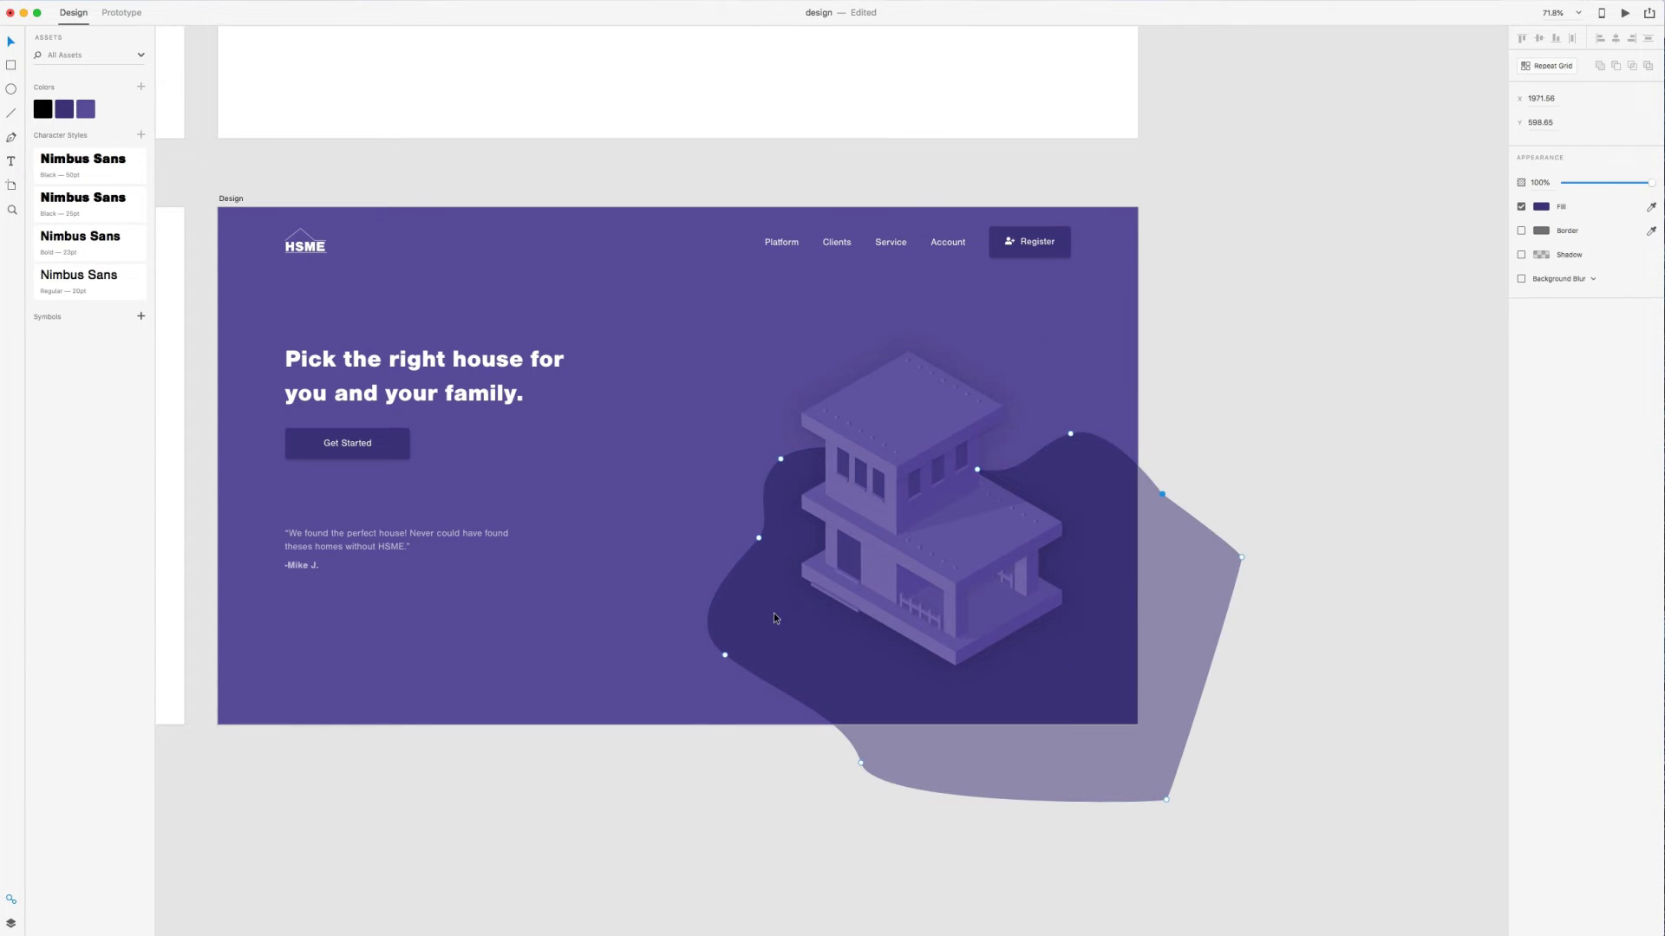
mouse_move(725, 654)
left_mouse_down()
mouse_move(727, 670)
mouse_move(700, 664)
left_mouse_up()
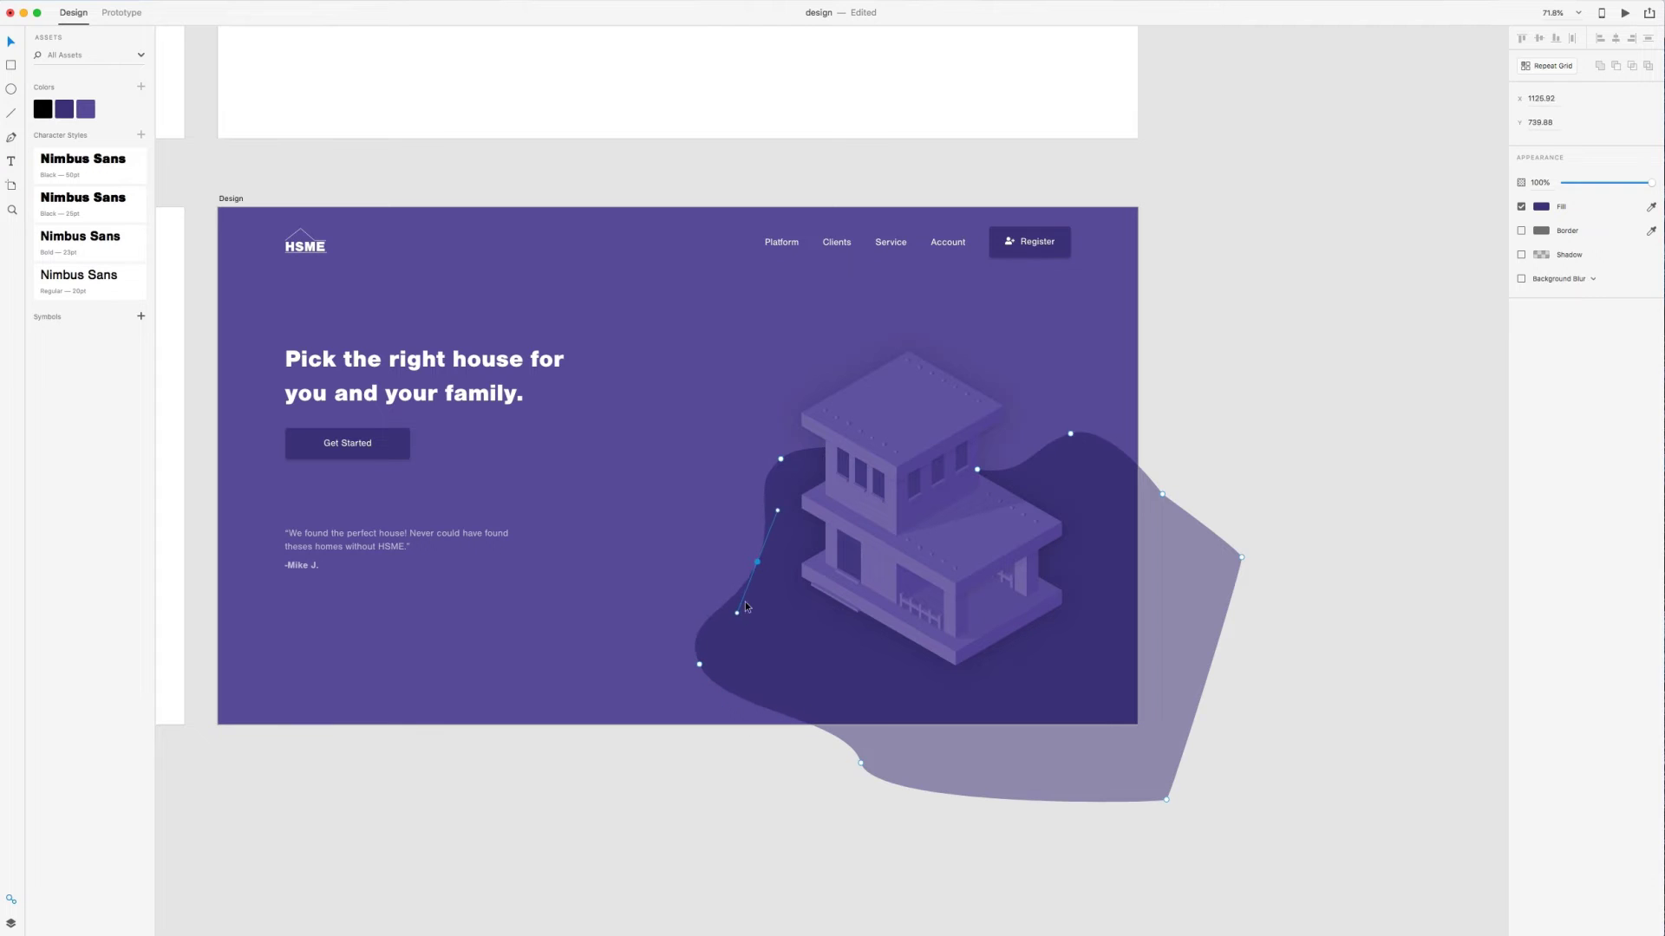
left_click(785, 459)
left_click_drag(860, 762, 850, 741)
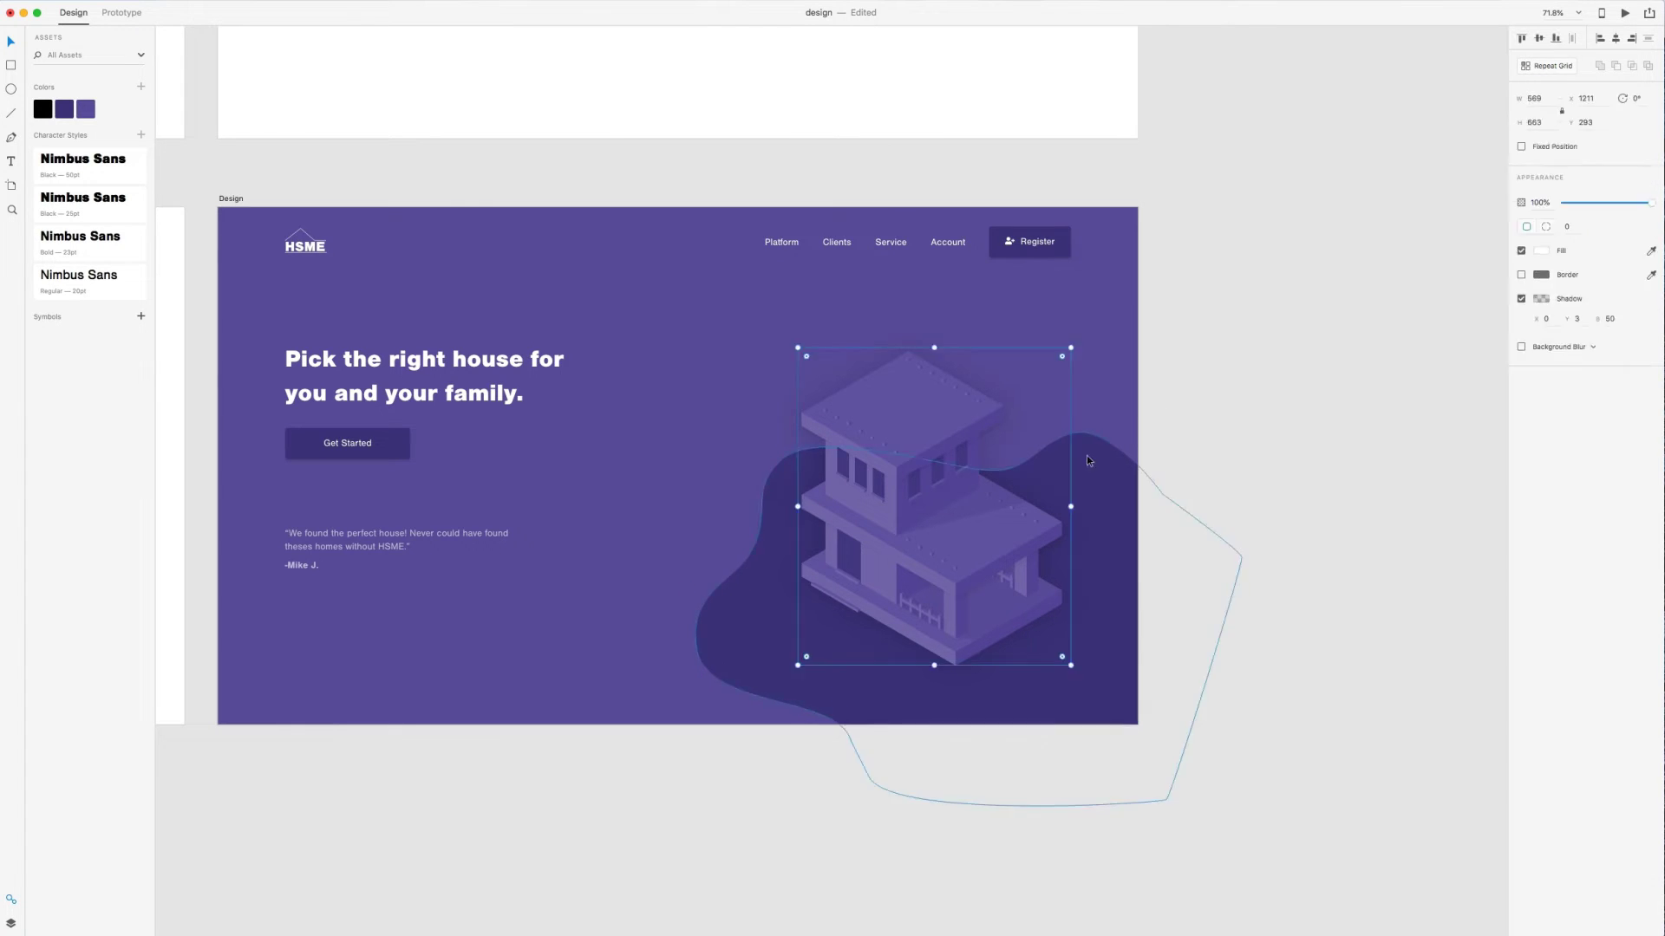
left_click(1070, 434)
scroll(1089, 440, "down", 3)
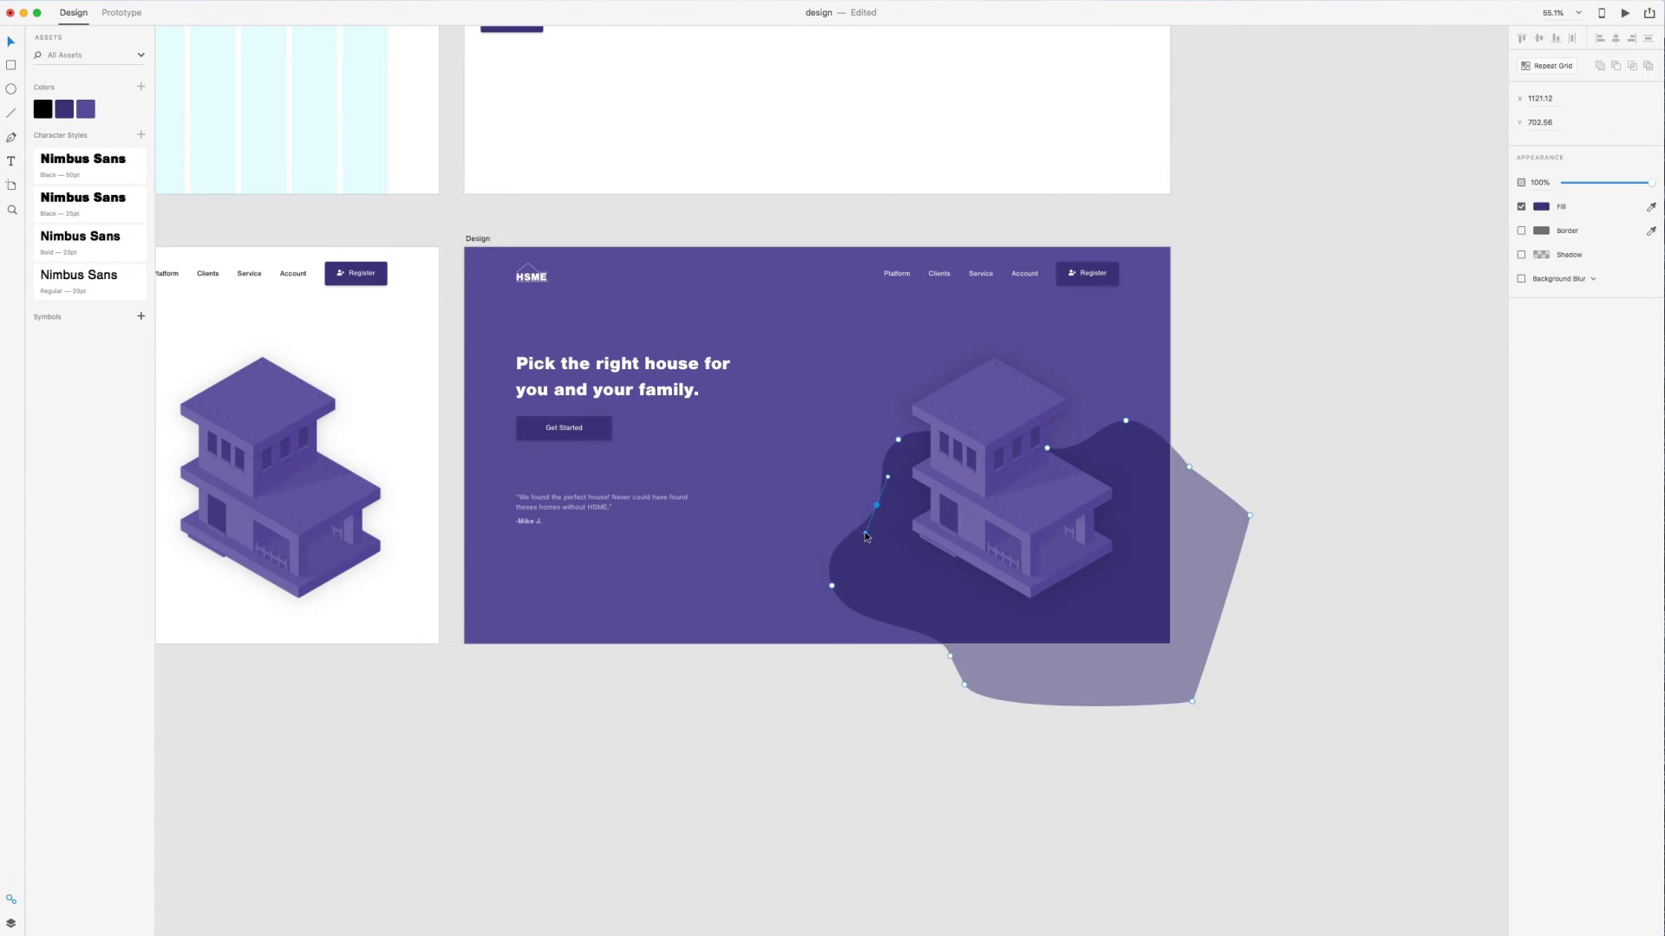
key("Escape")
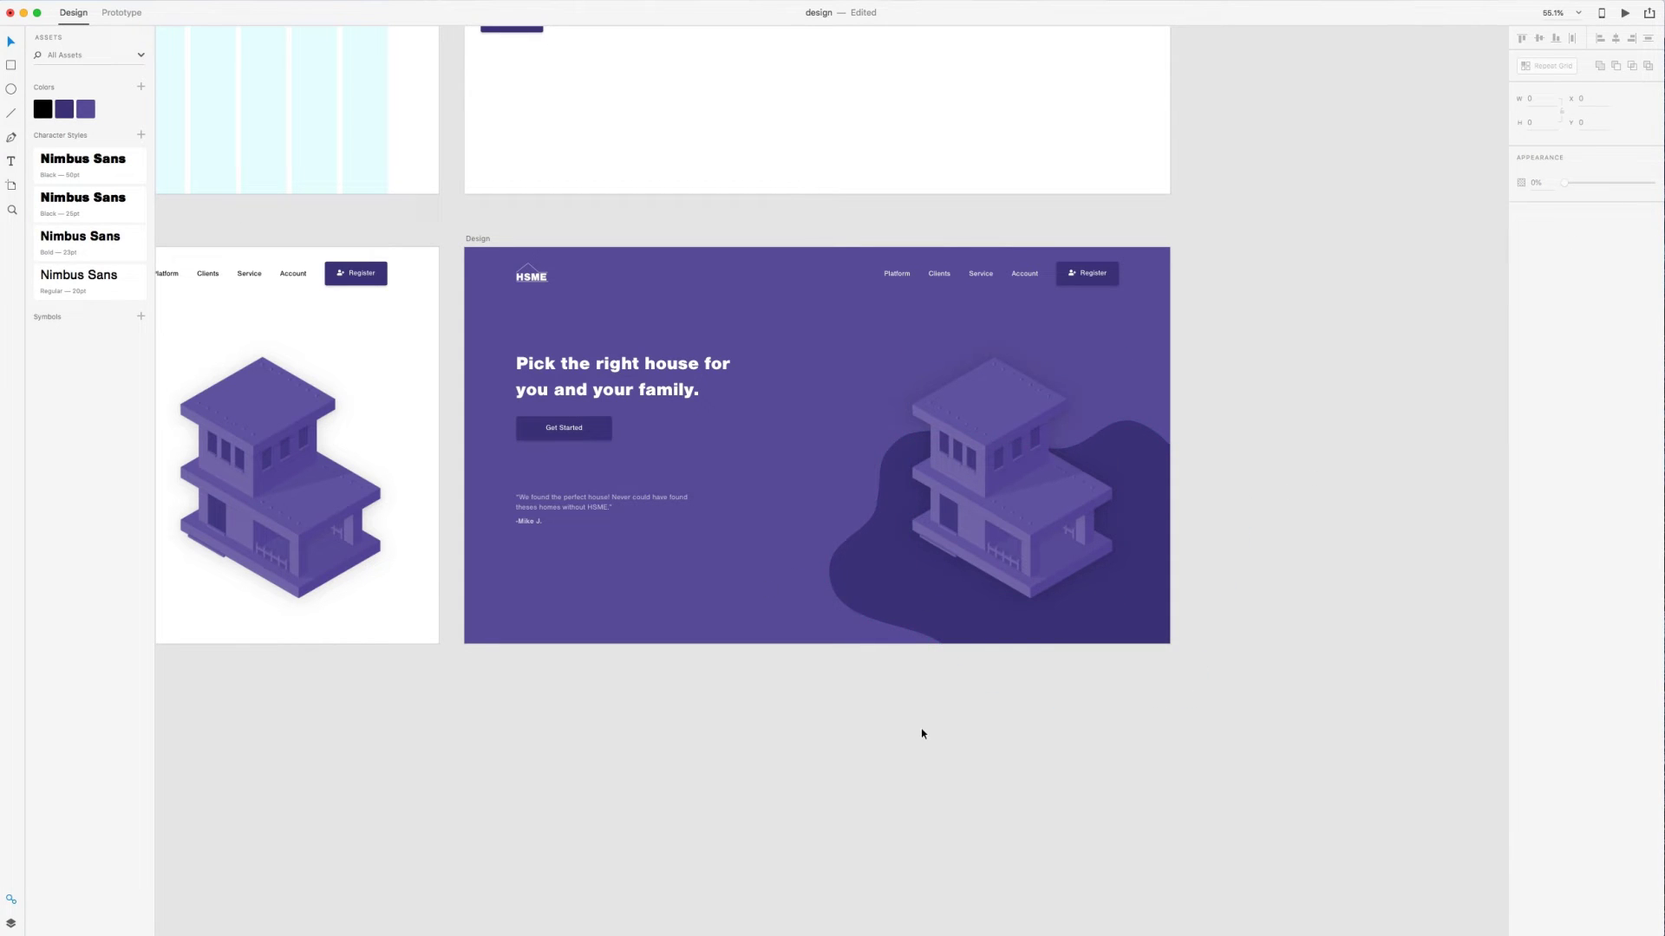
Draw a small ellipse about 21 by 17 px on the dark blob in front of the house's entrance step
scroll(921, 729, "up", 5)
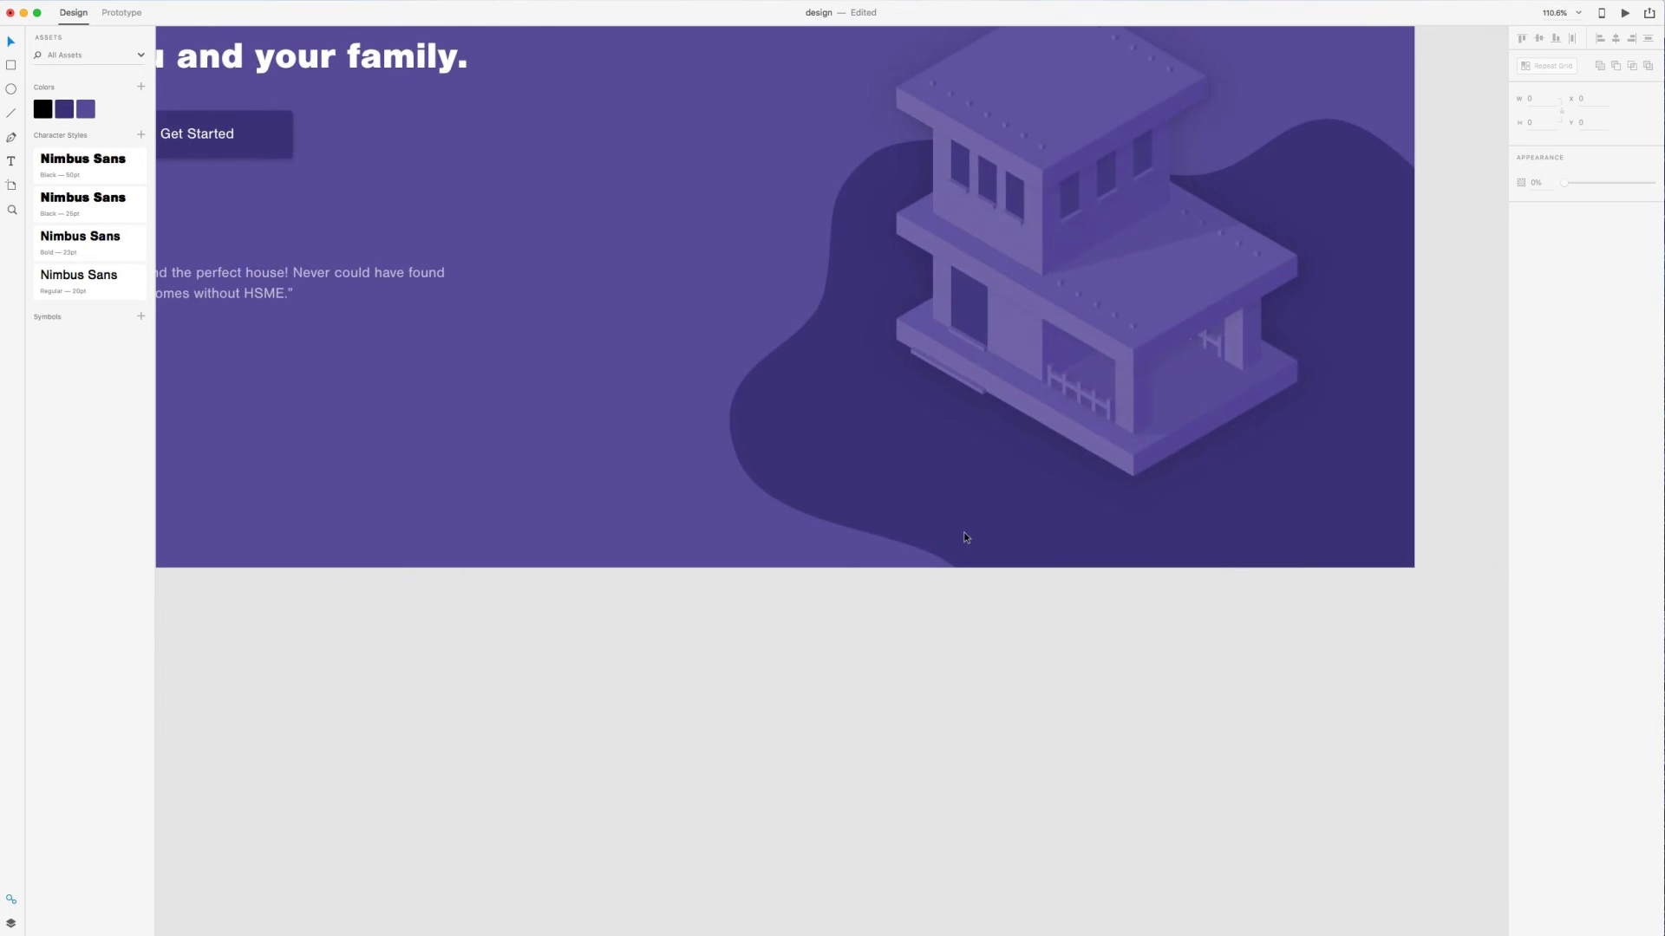
scroll(783, 515, "up", 4)
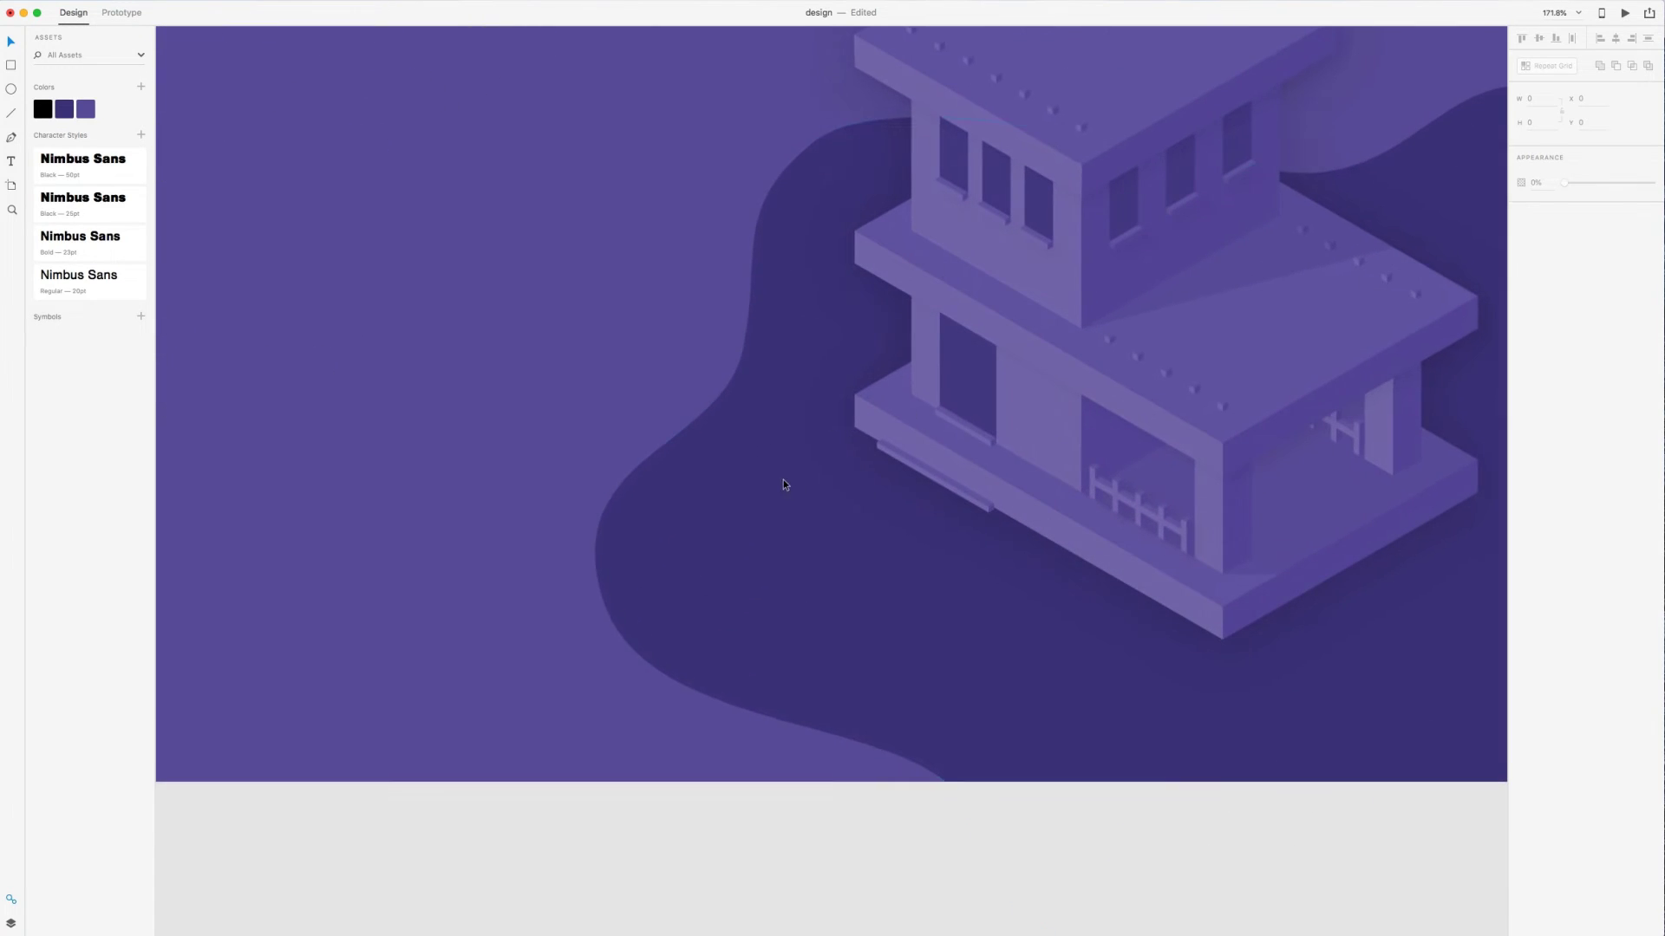
left_click(12, 89)
left_click_drag(854, 500, 877, 516)
scroll(880, 516, "up", 3)
left_click_drag(848, 431, 894, 452)
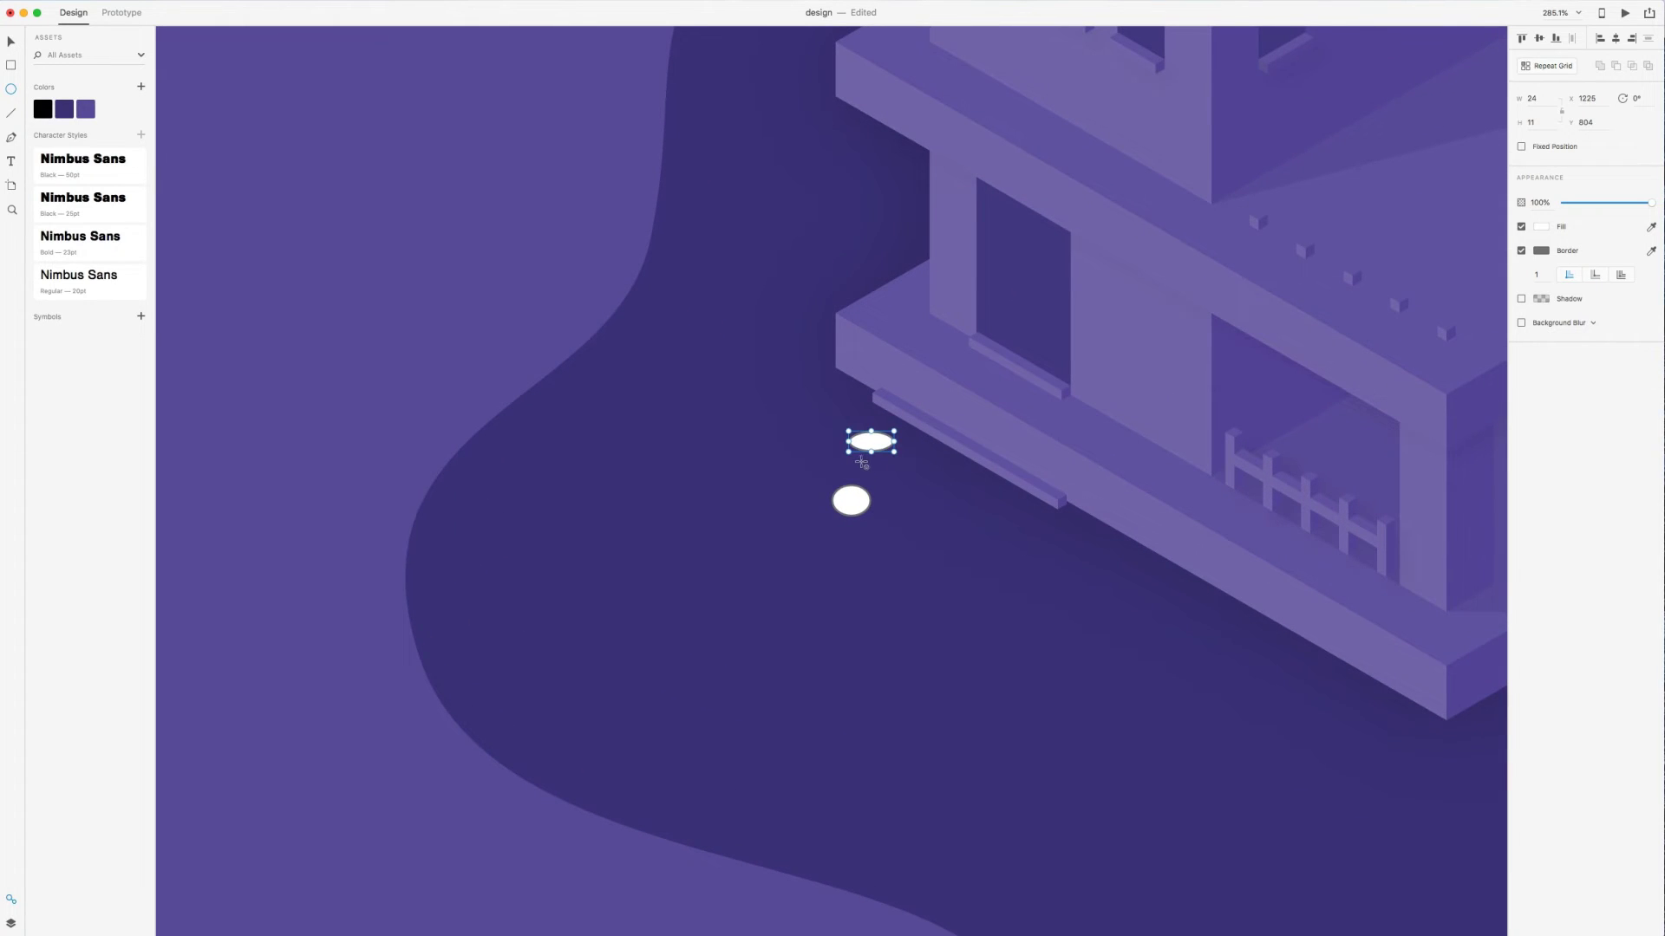
key("Delete")
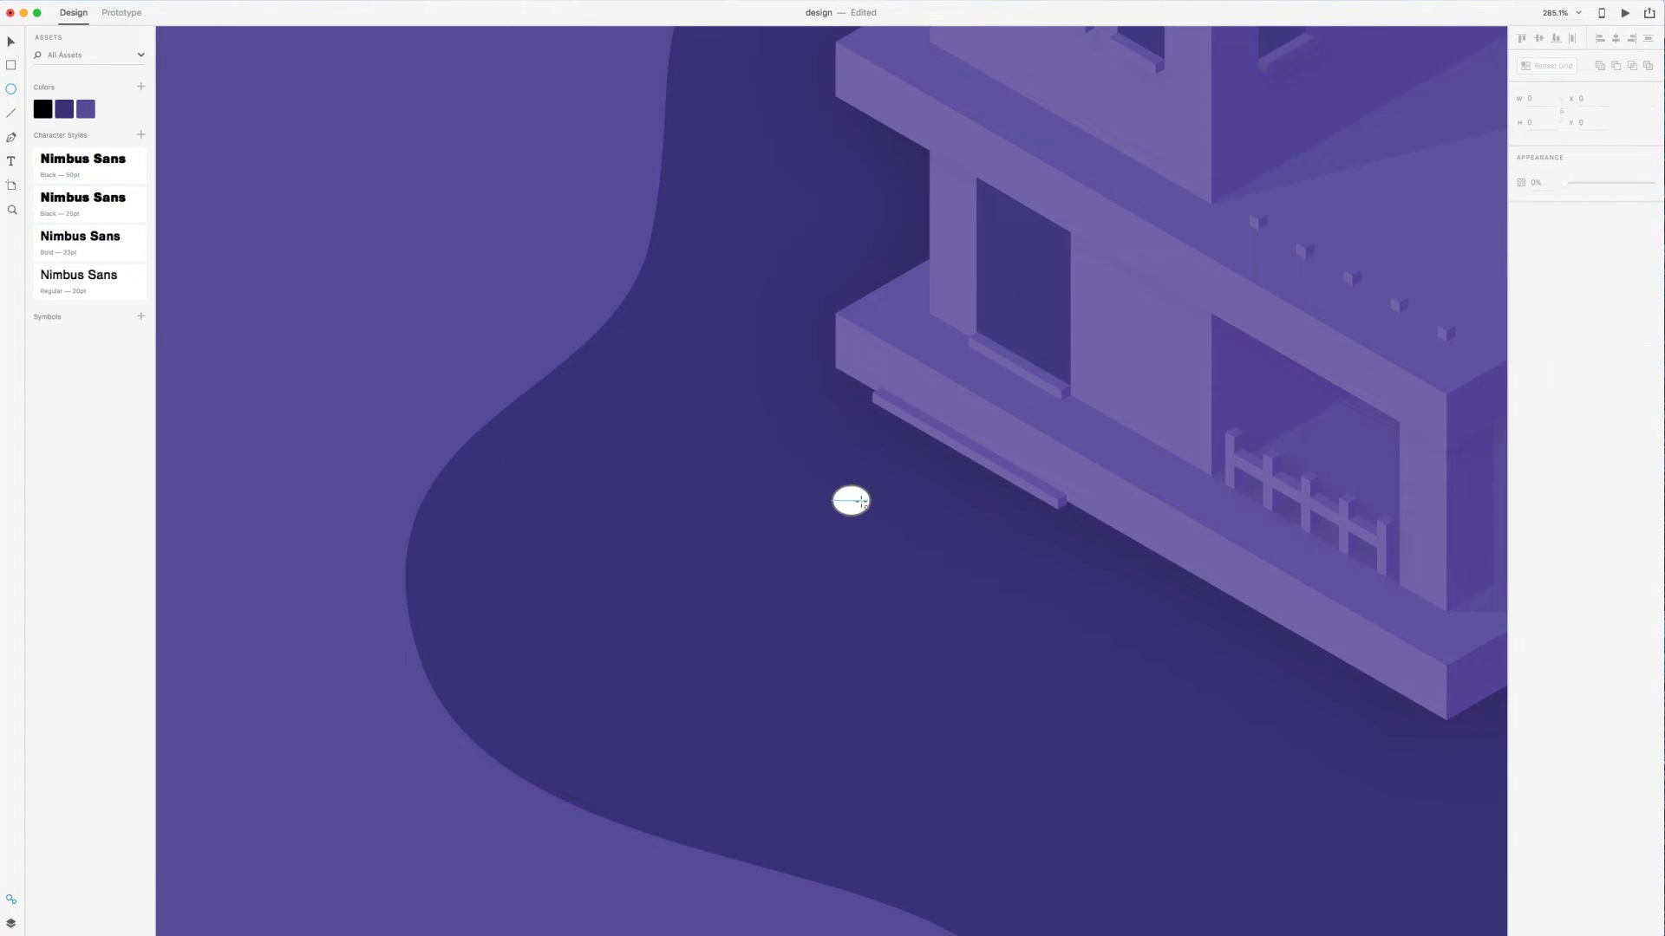
Rotate the small ellipse about 23° and give it the saved lighter purple fill without a border
key("v")
left_click(857, 503)
left_click_drag(875, 519, 875, 525)
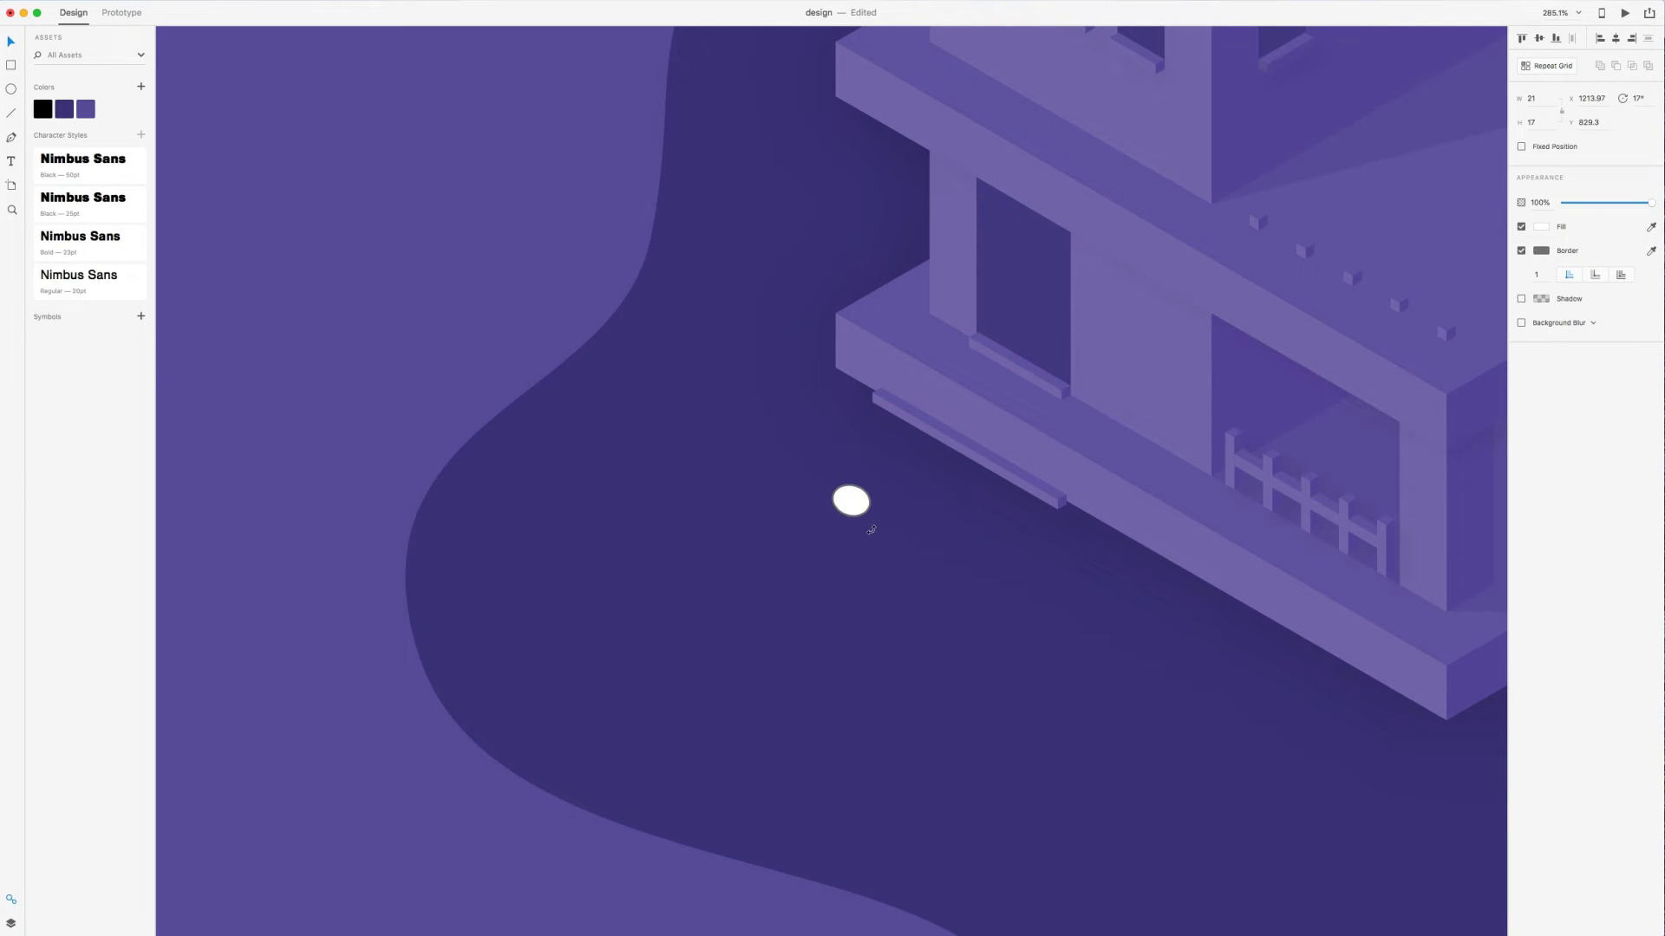
left_click_drag(872, 531, 868, 533)
left_click(89, 113)
left_click(1520, 253)
Scatter copies of the ellipse in varying sizes across the dark blob as a stone path leading to the house
left_click_drag(847, 506, 697, 743)
left_click_drag(697, 743, 561, 679, "alt")
left_click_drag(732, 633, 978, 505, "alt")
left_click_drag(978, 505, 894, 482, "alt")
left_click_drag(895, 482, 819, 578, "alt")
Reduce the opacity of all the path stones in front of the house to 36%
scroll(1027, 782, "down", 10)
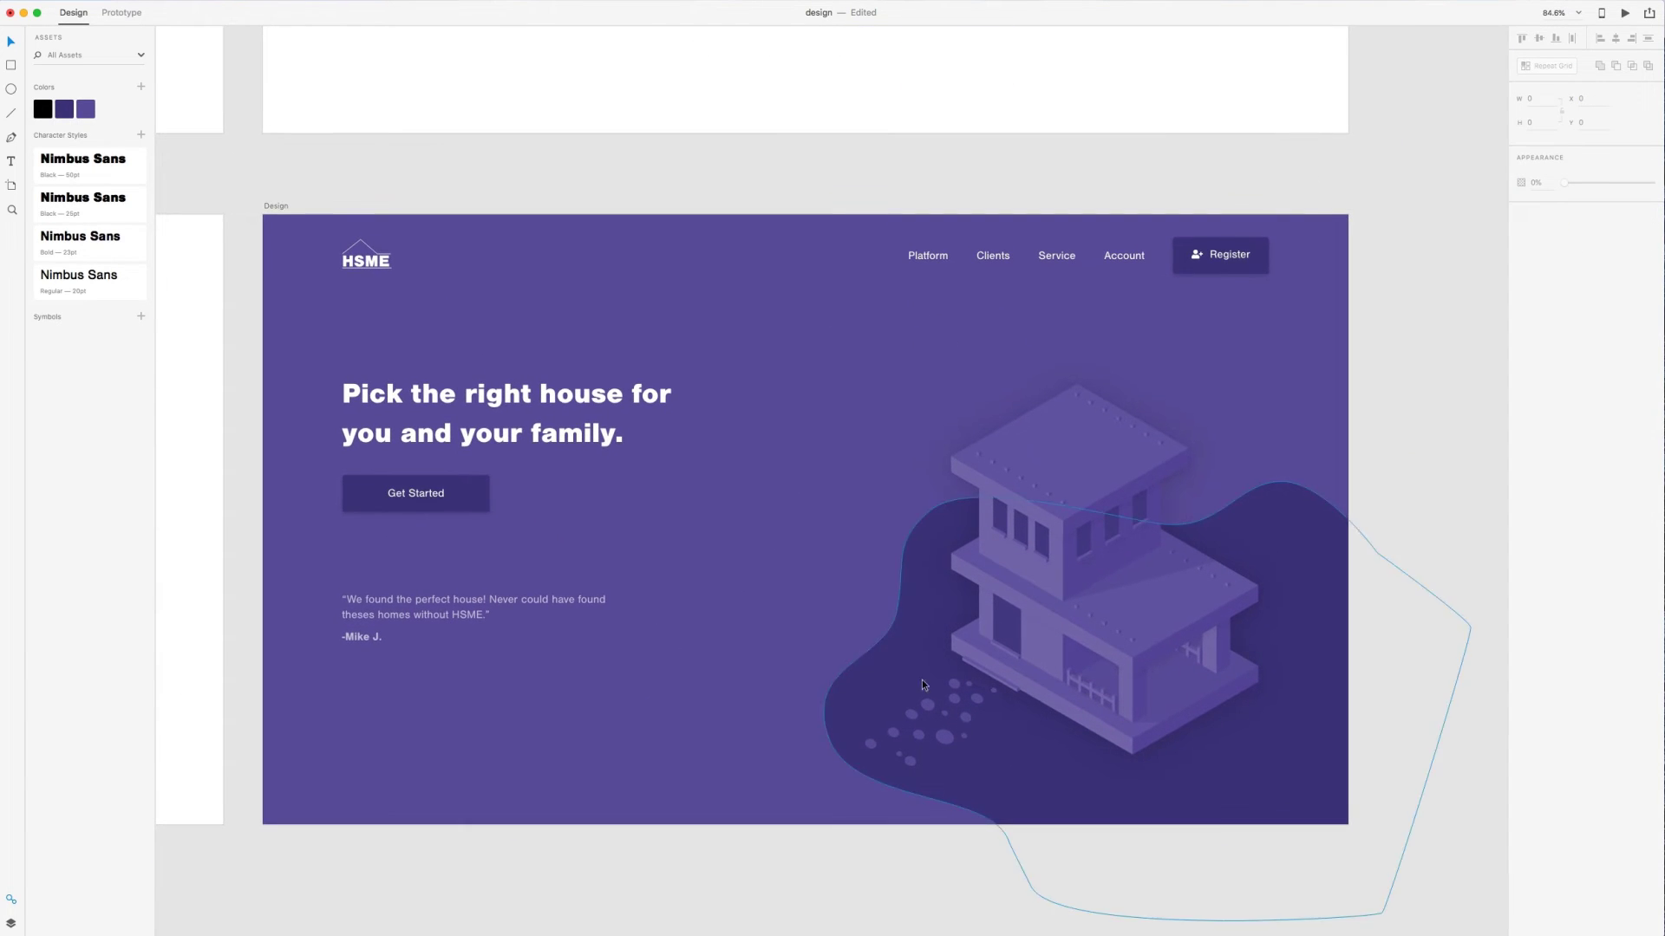
left_click_drag(1008, 845, 808, 641)
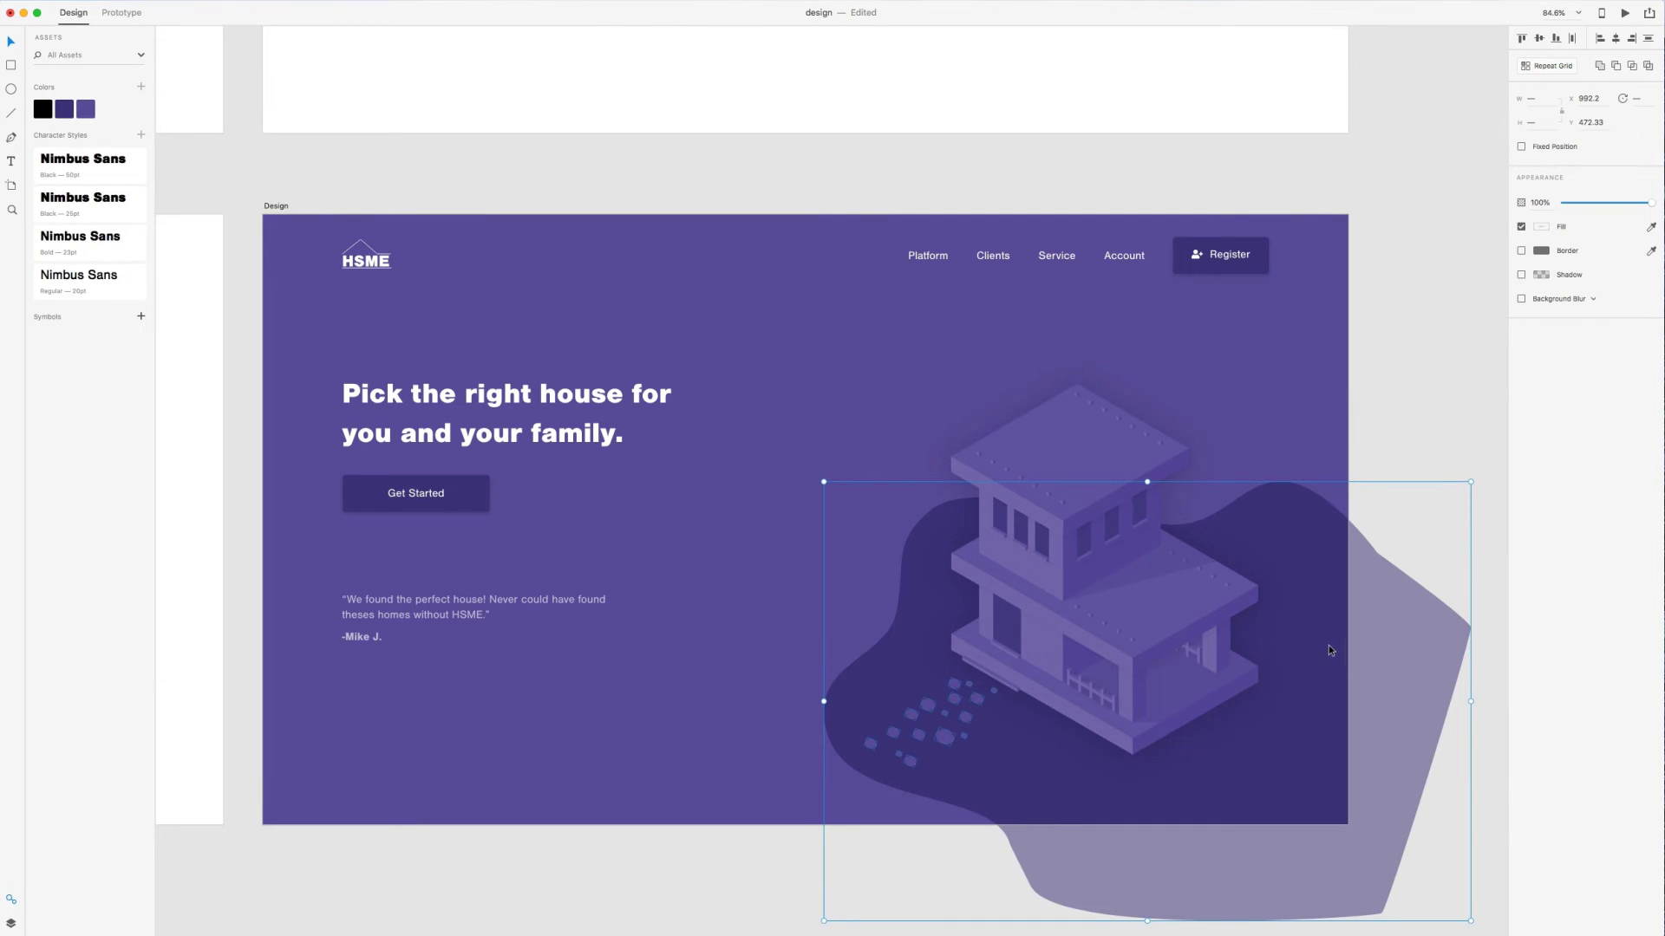
key("Tab")
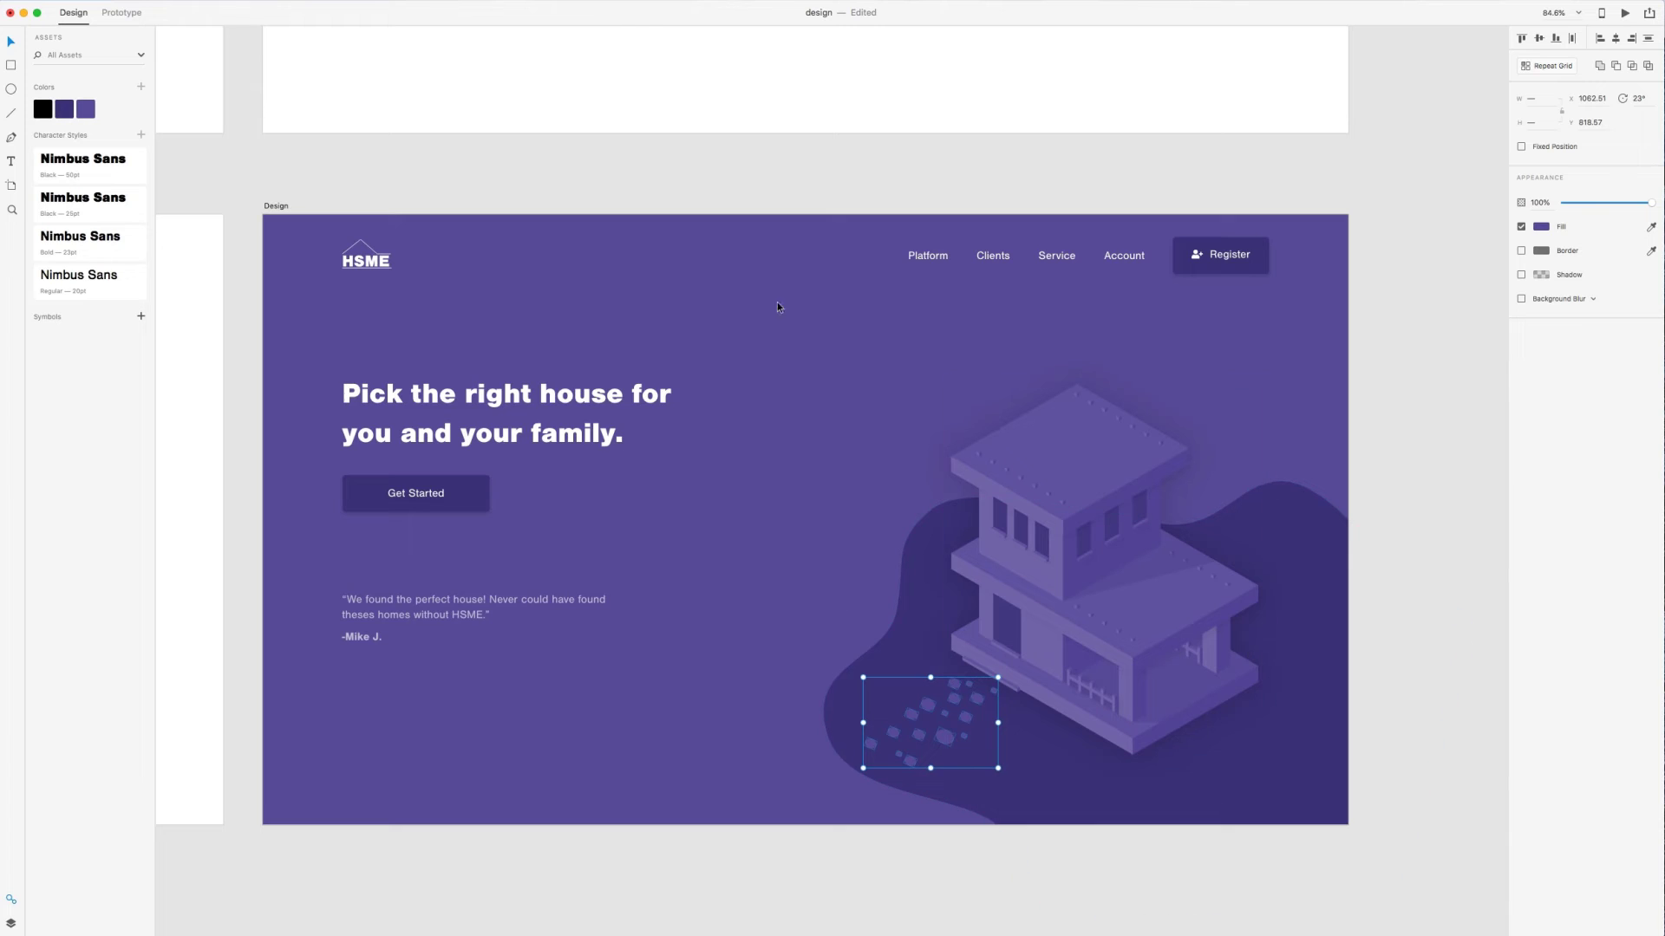
left_click_drag(1650, 203, 1594, 209)
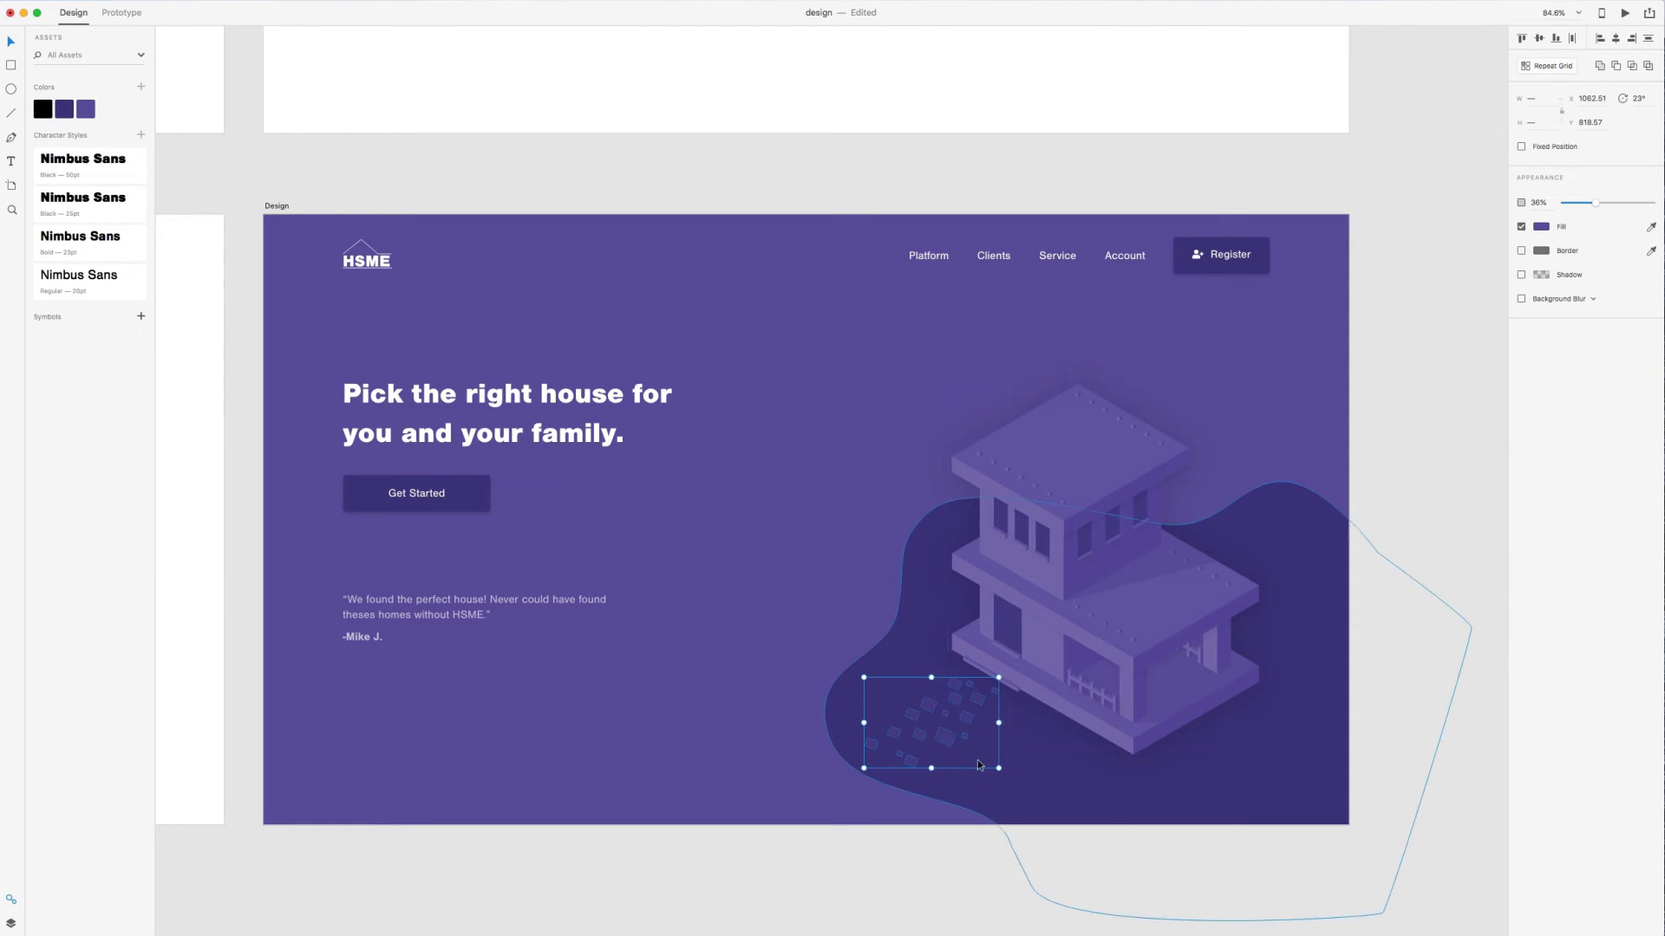
scroll(1002, 772, "up", 1)
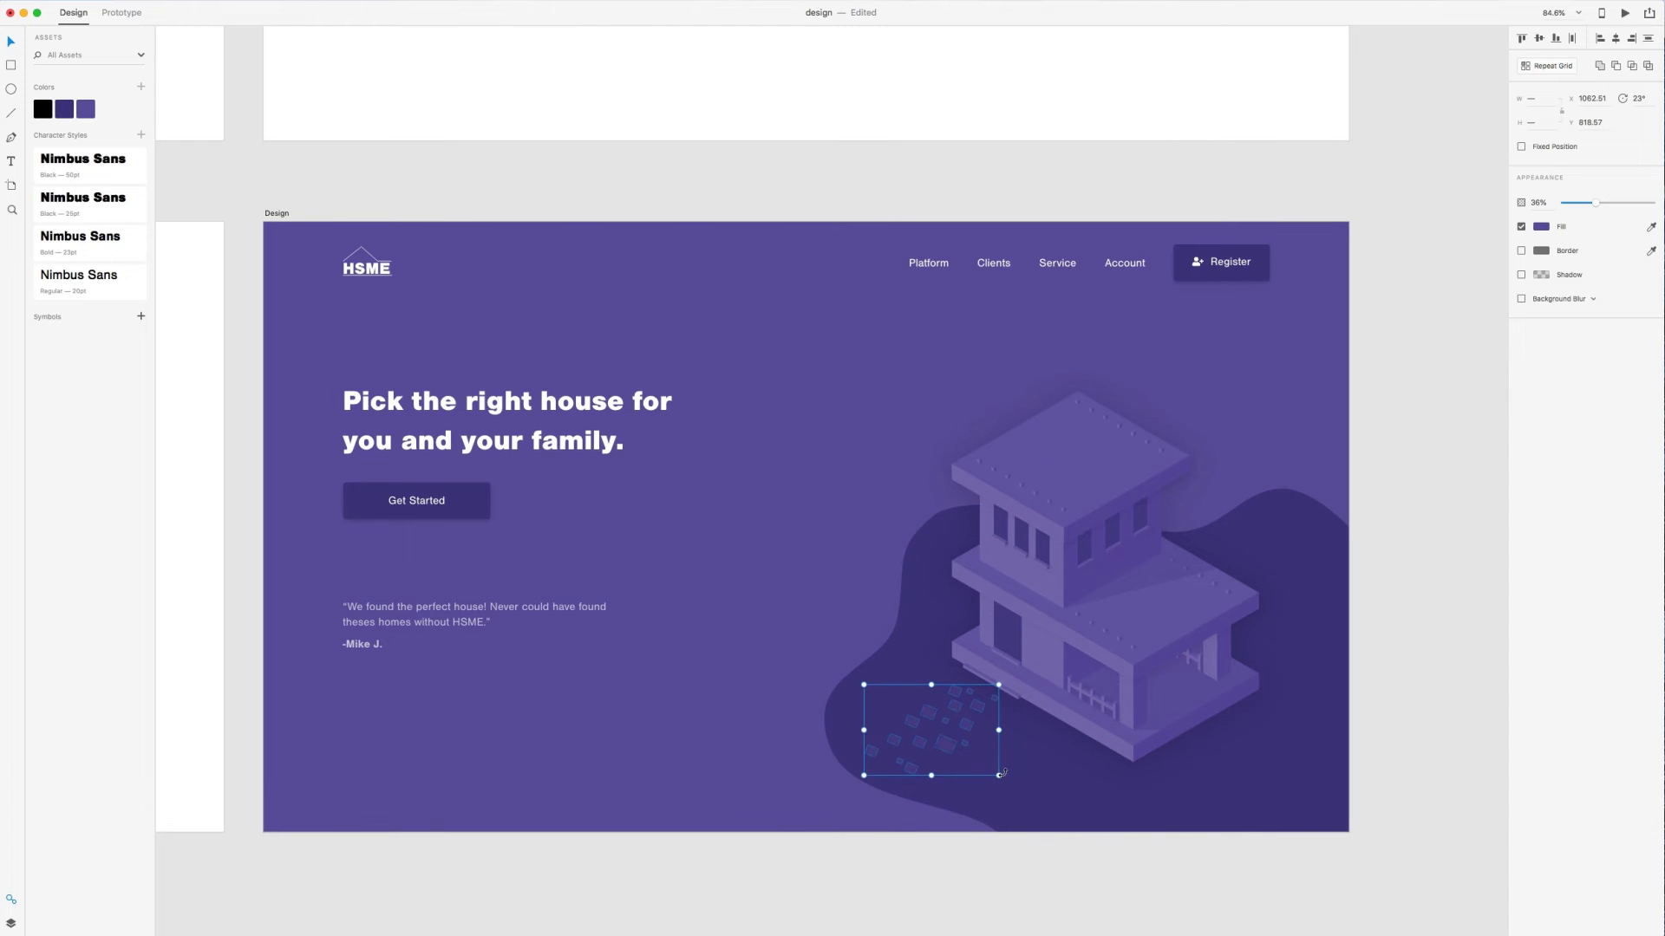
left_click_drag(1001, 774, 938, 744)
scroll(999, 785, "up", 1)
left_click(872, 857)
scroll(1214, 728, "down", 2)
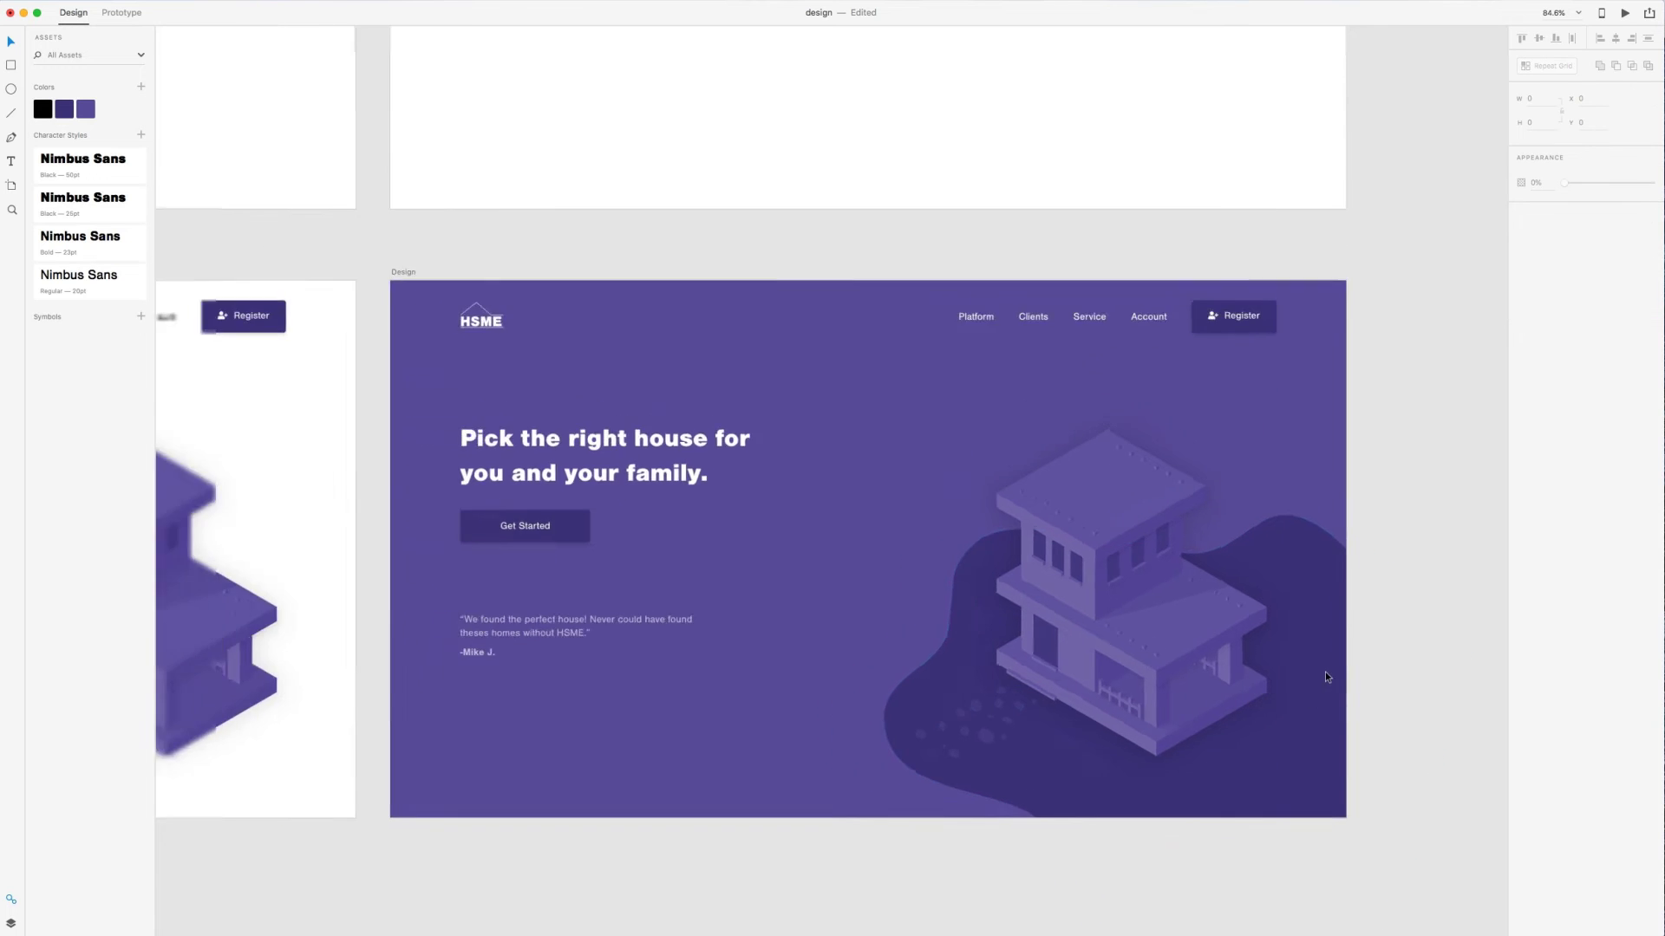
Draw a leaf-shaped blade about 33 by 27 px below the house's front corner and fill it with the saved lighter purple without a border
scroll(1325, 677, "down", 3)
scroll(1214, 702, "up", 5)
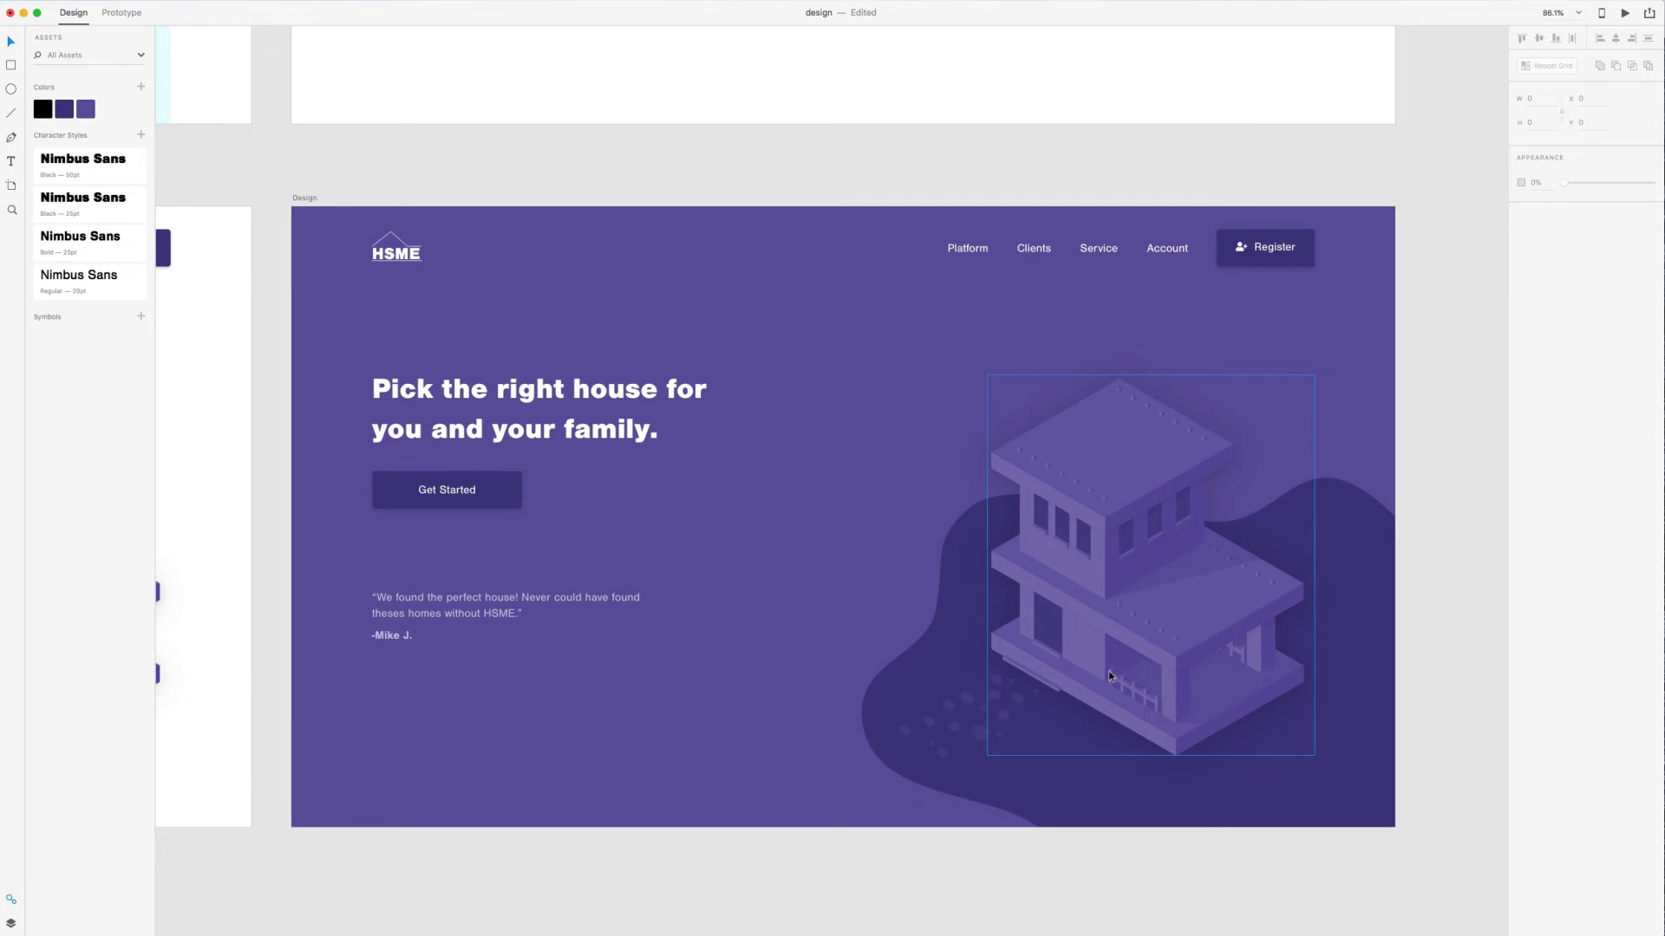
scroll(1154, 742, "down", 3)
scroll(1200, 714, "up", 5)
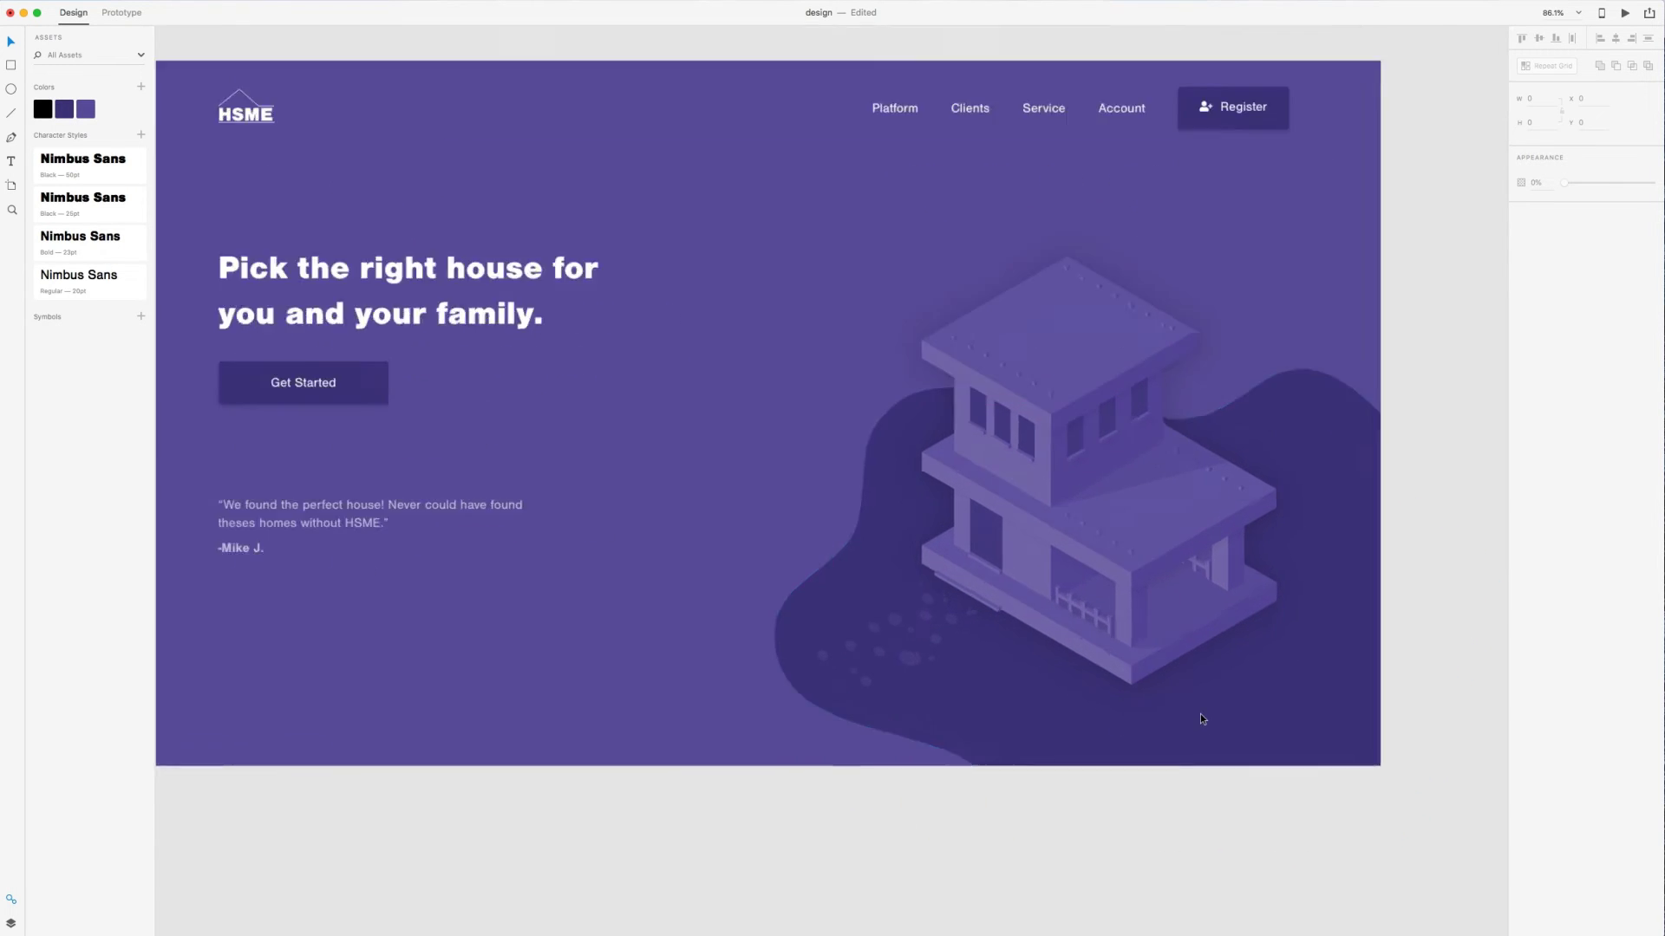
scroll(994, 774, "up", 5)
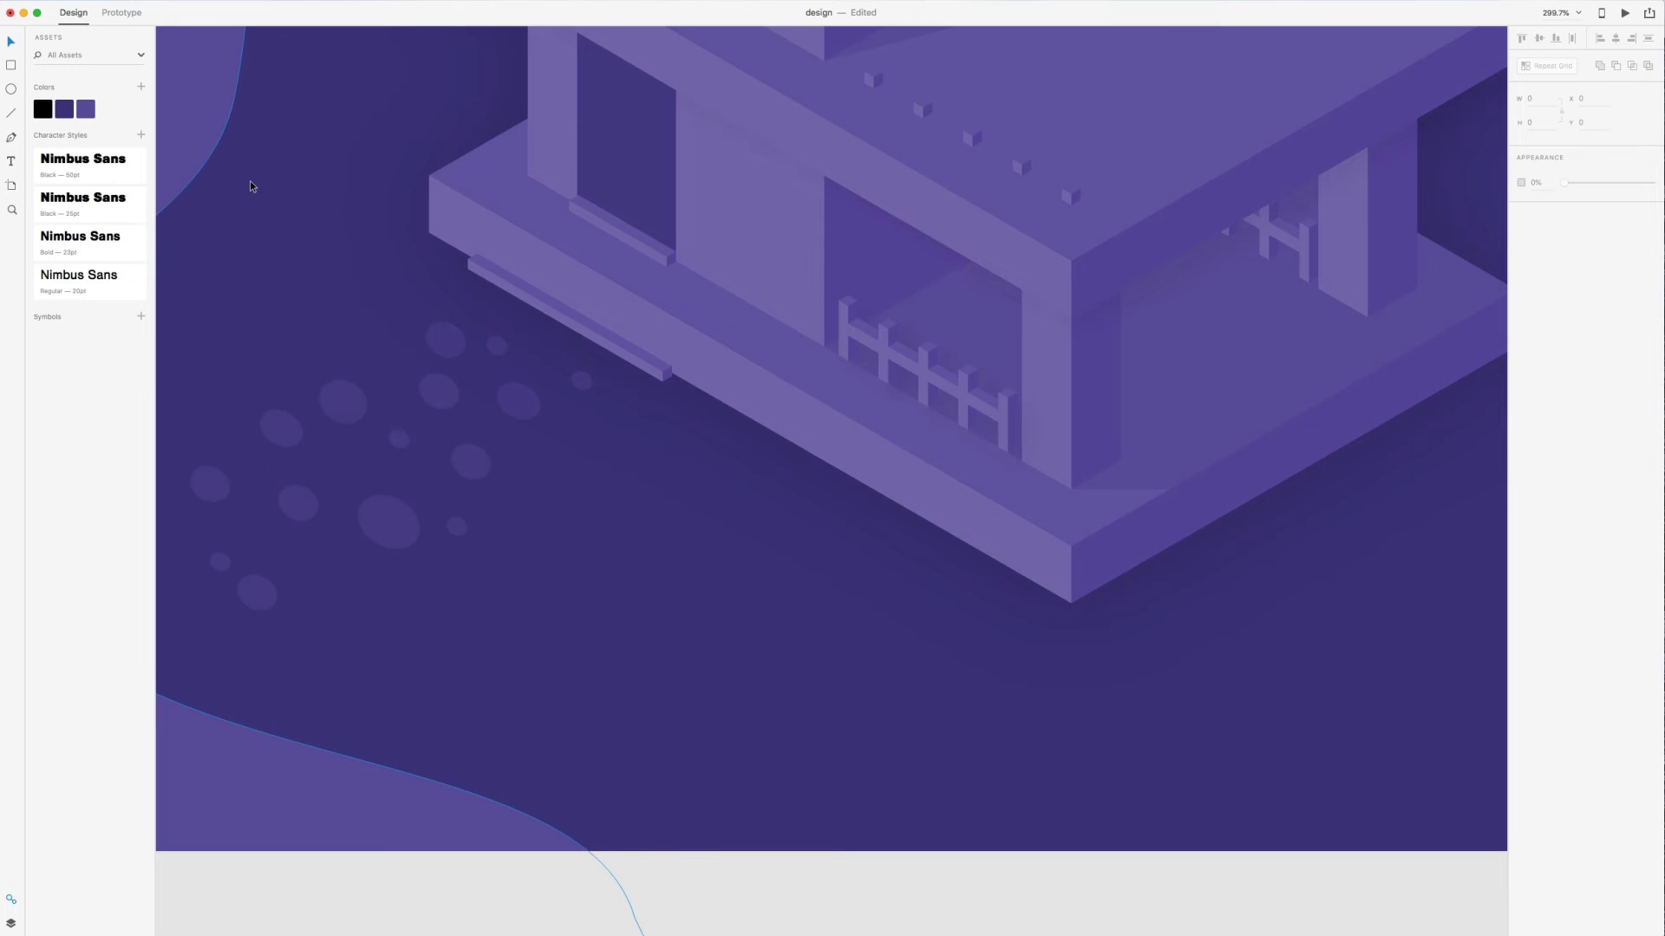
left_click(12, 139)
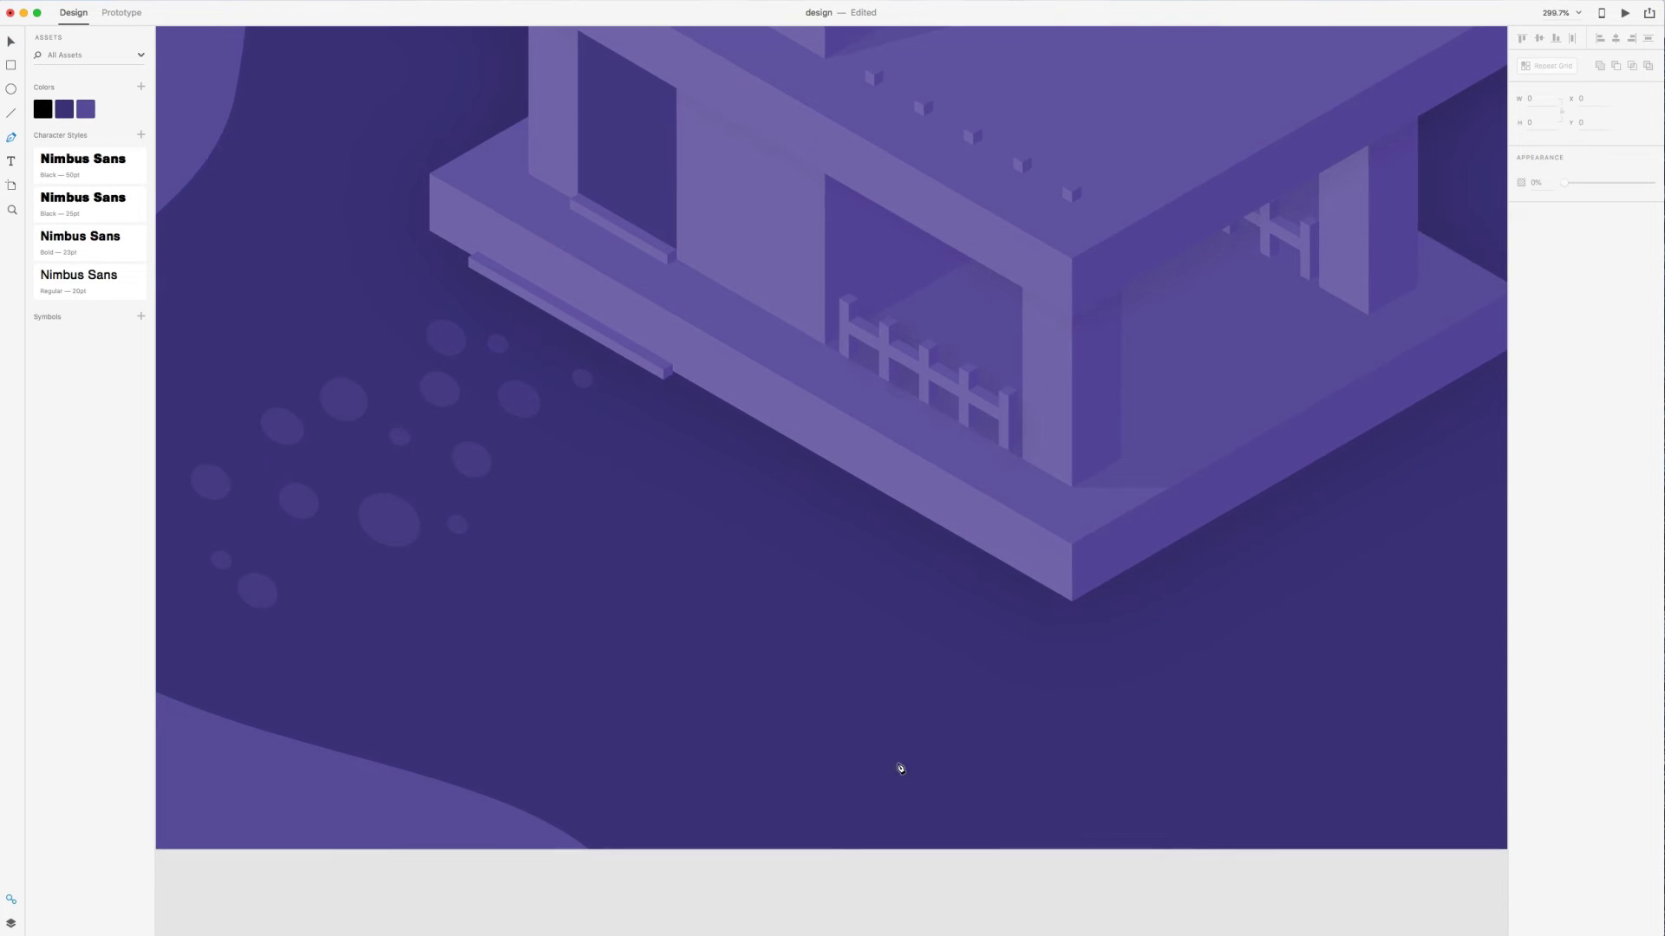
left_click(860, 743)
left_click_drag(925, 695, 923, 678)
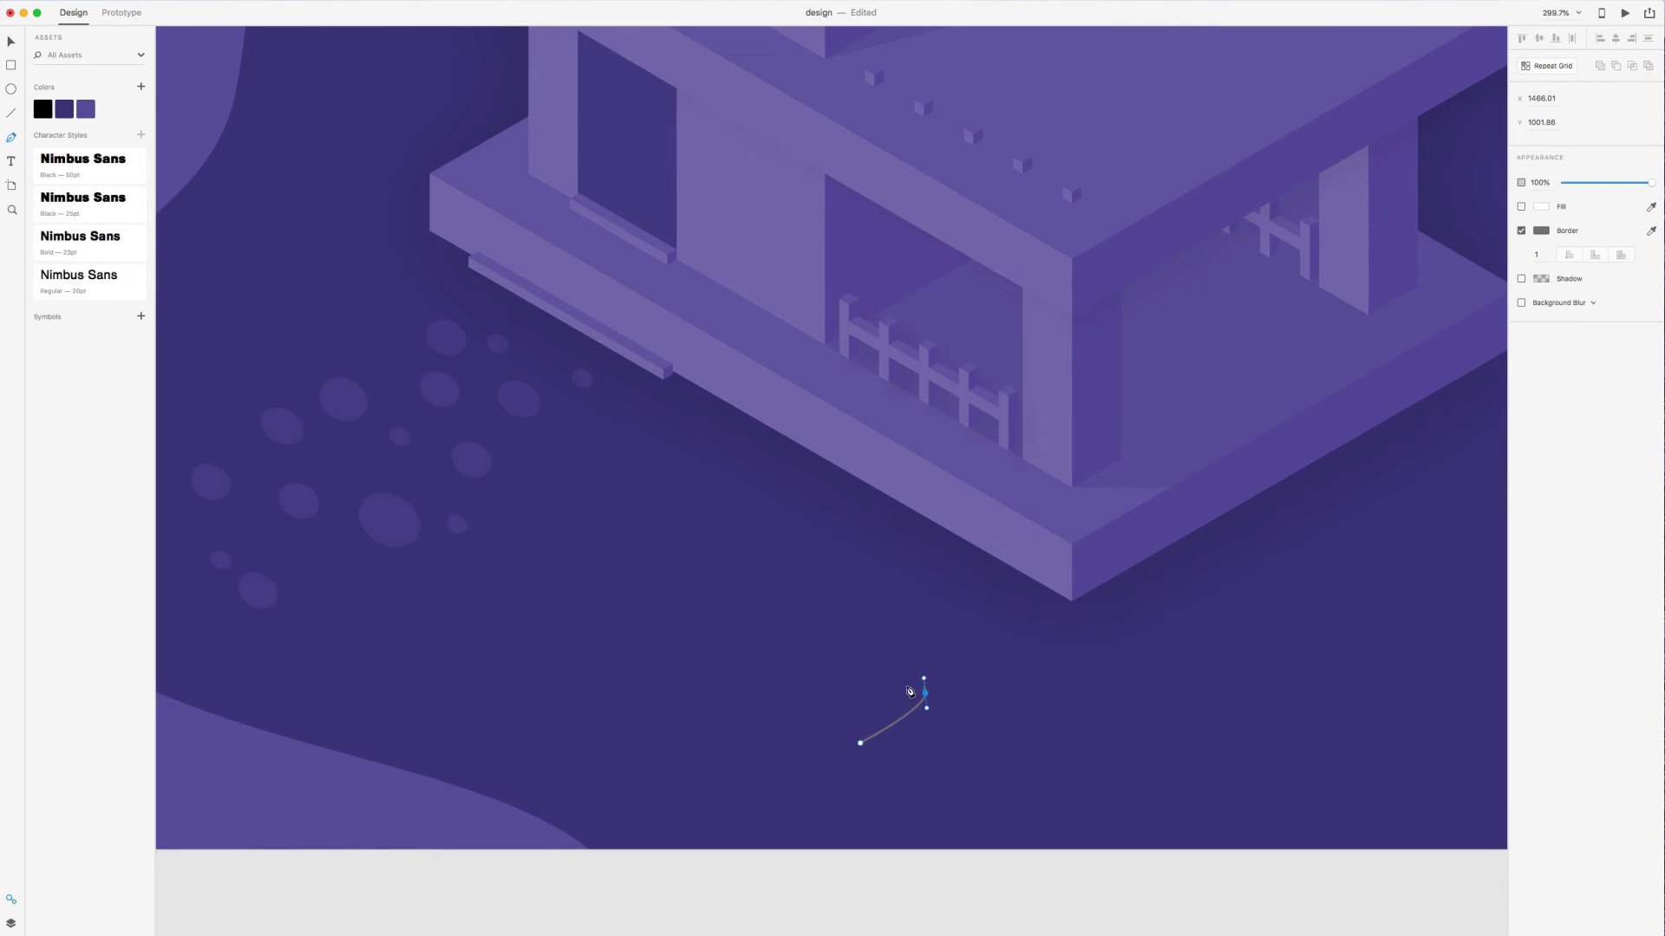
left_click(861, 743)
left_click(860, 744)
left_click(86, 110)
left_click(1521, 231)
left_click(1520, 206)
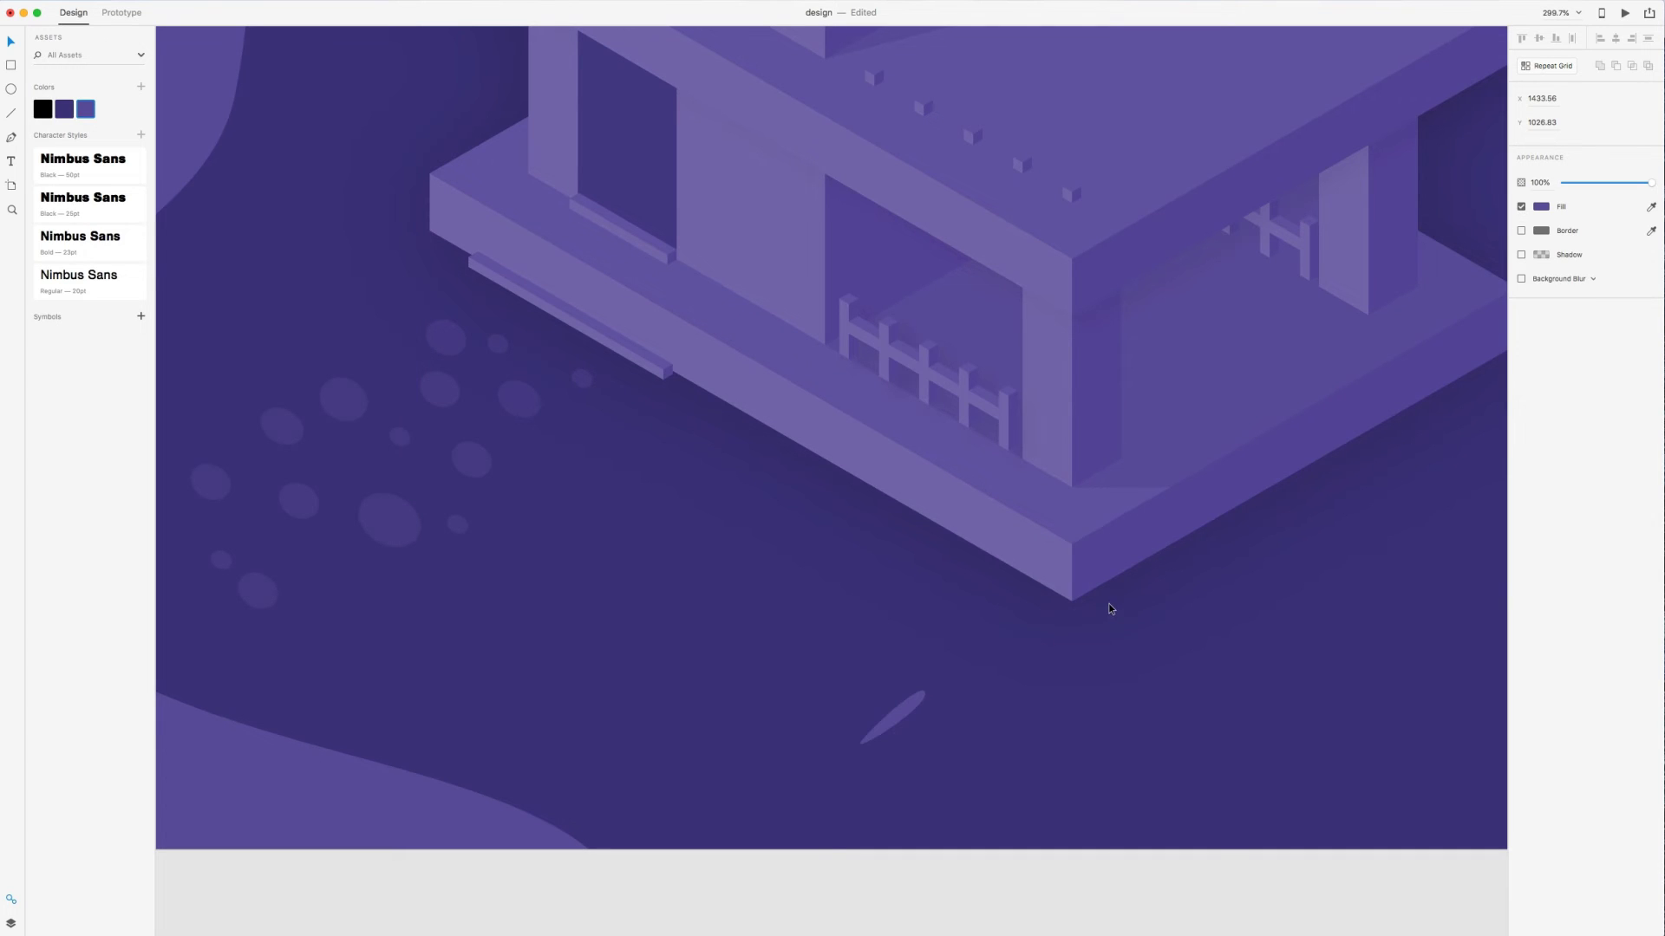
Rotate the blade to about 339° and bend it into a curved grass blade by moving its anchor points
left_click(913, 710)
left_click(908, 731)
left_click(887, 723)
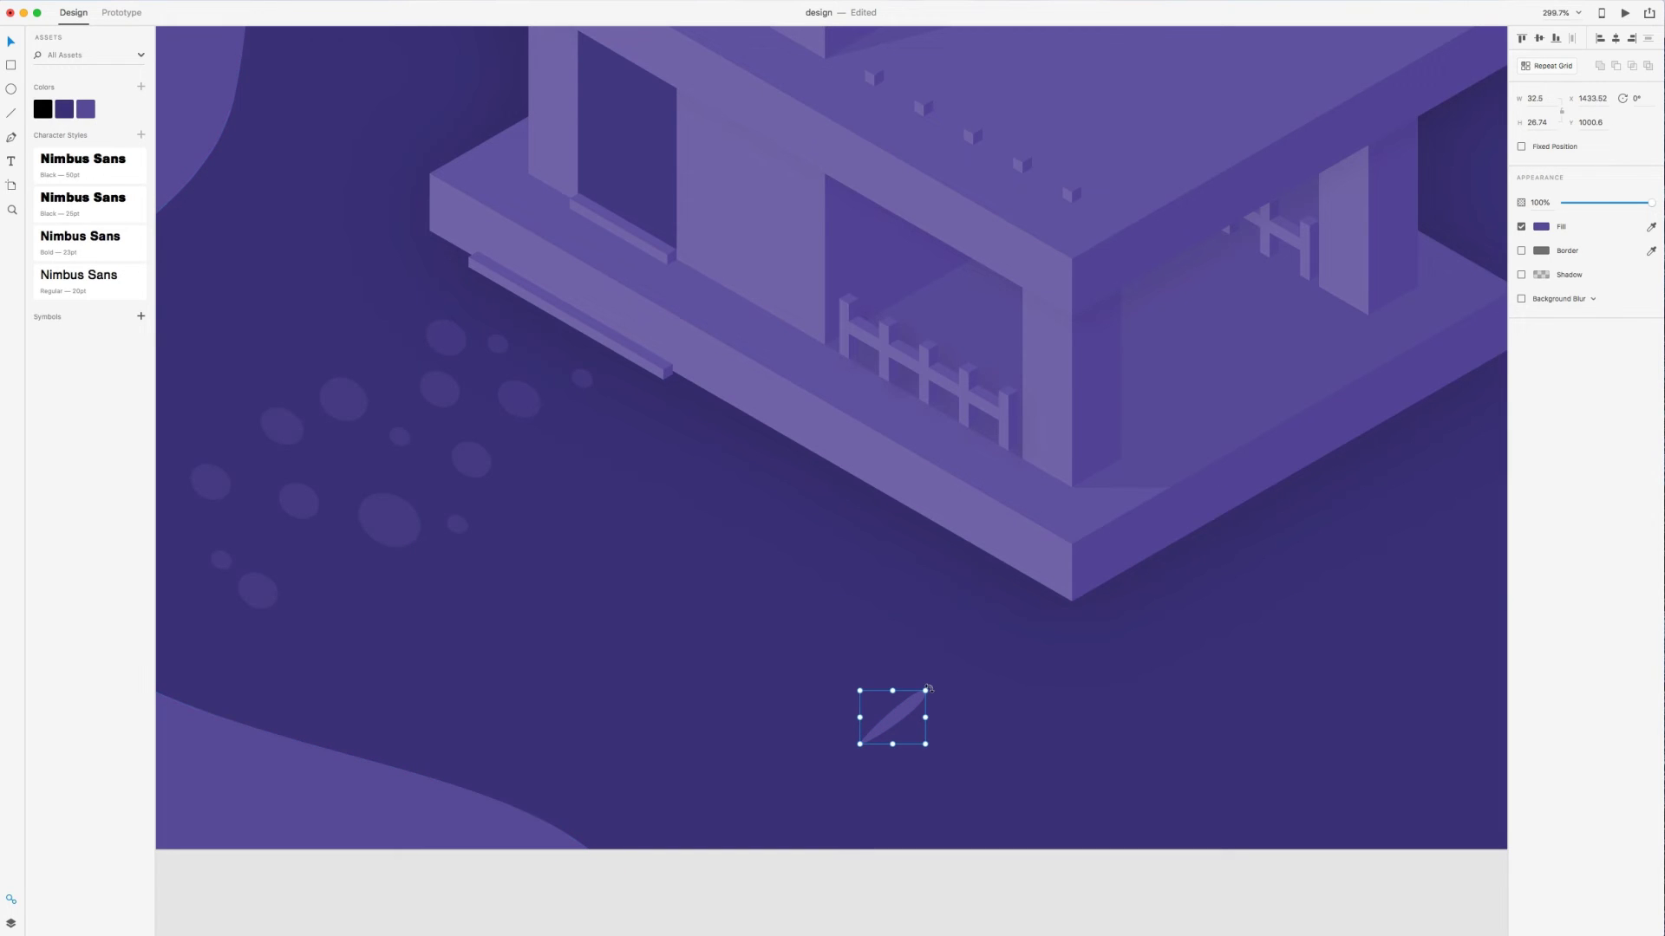
mouse_move(928, 689)
left_mouse_down()
mouse_move(910, 673)
mouse_move(943, 711)
left_mouse_up()
double_click(911, 698)
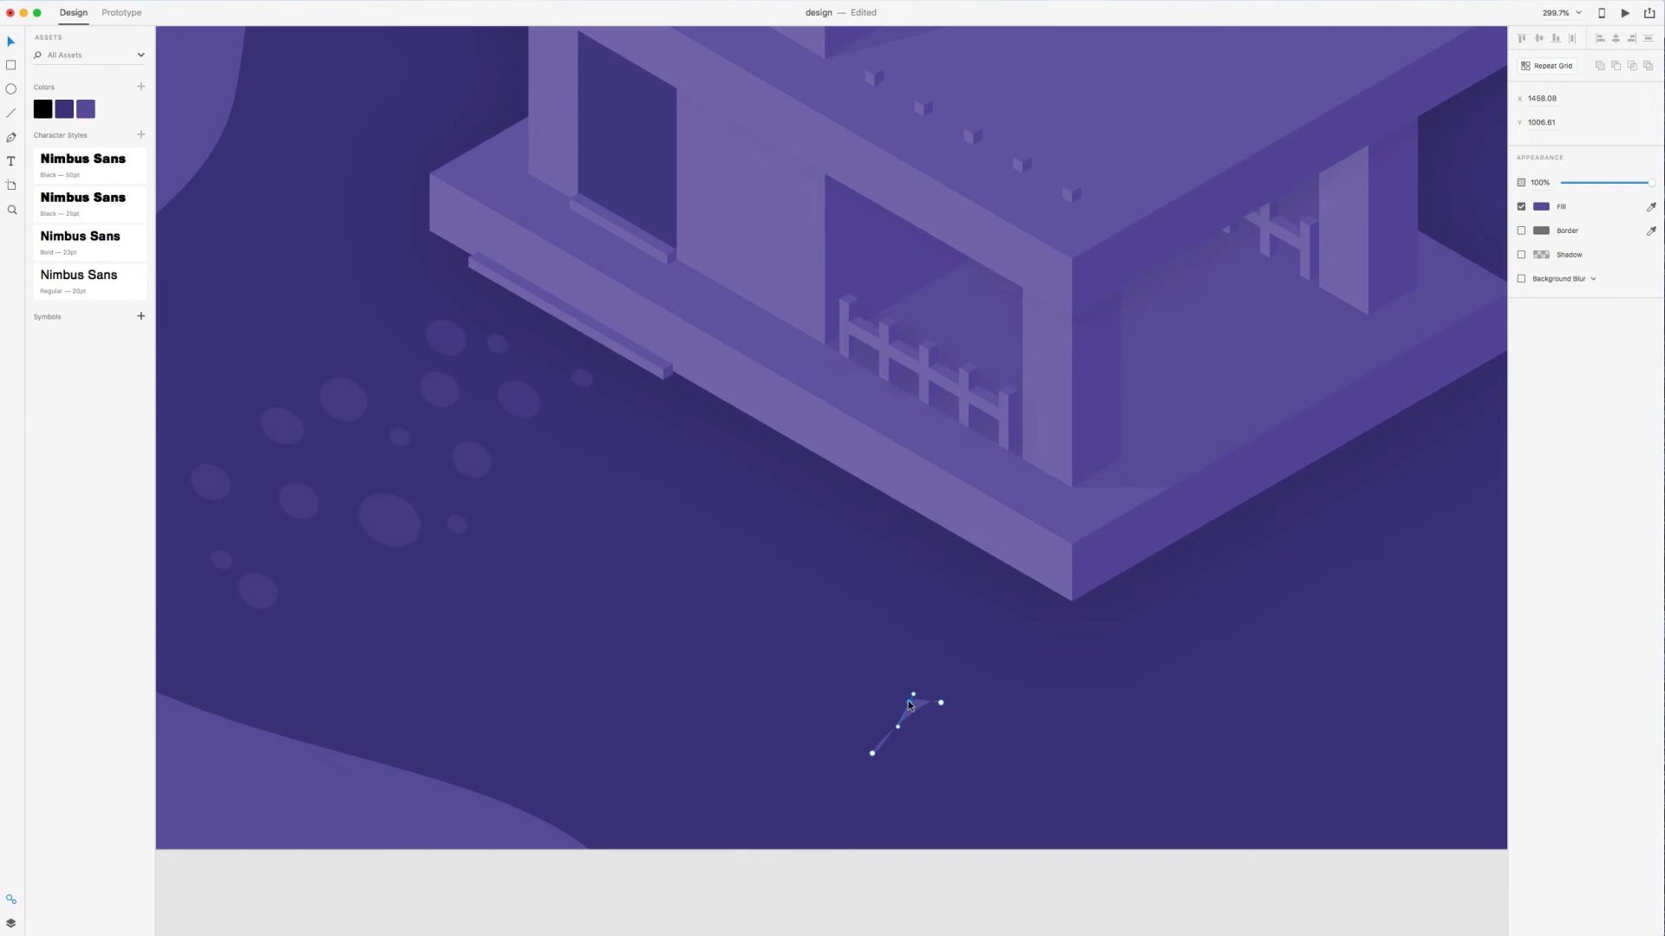
left_click_drag(918, 709, 874, 751)
left_click(933, 742)
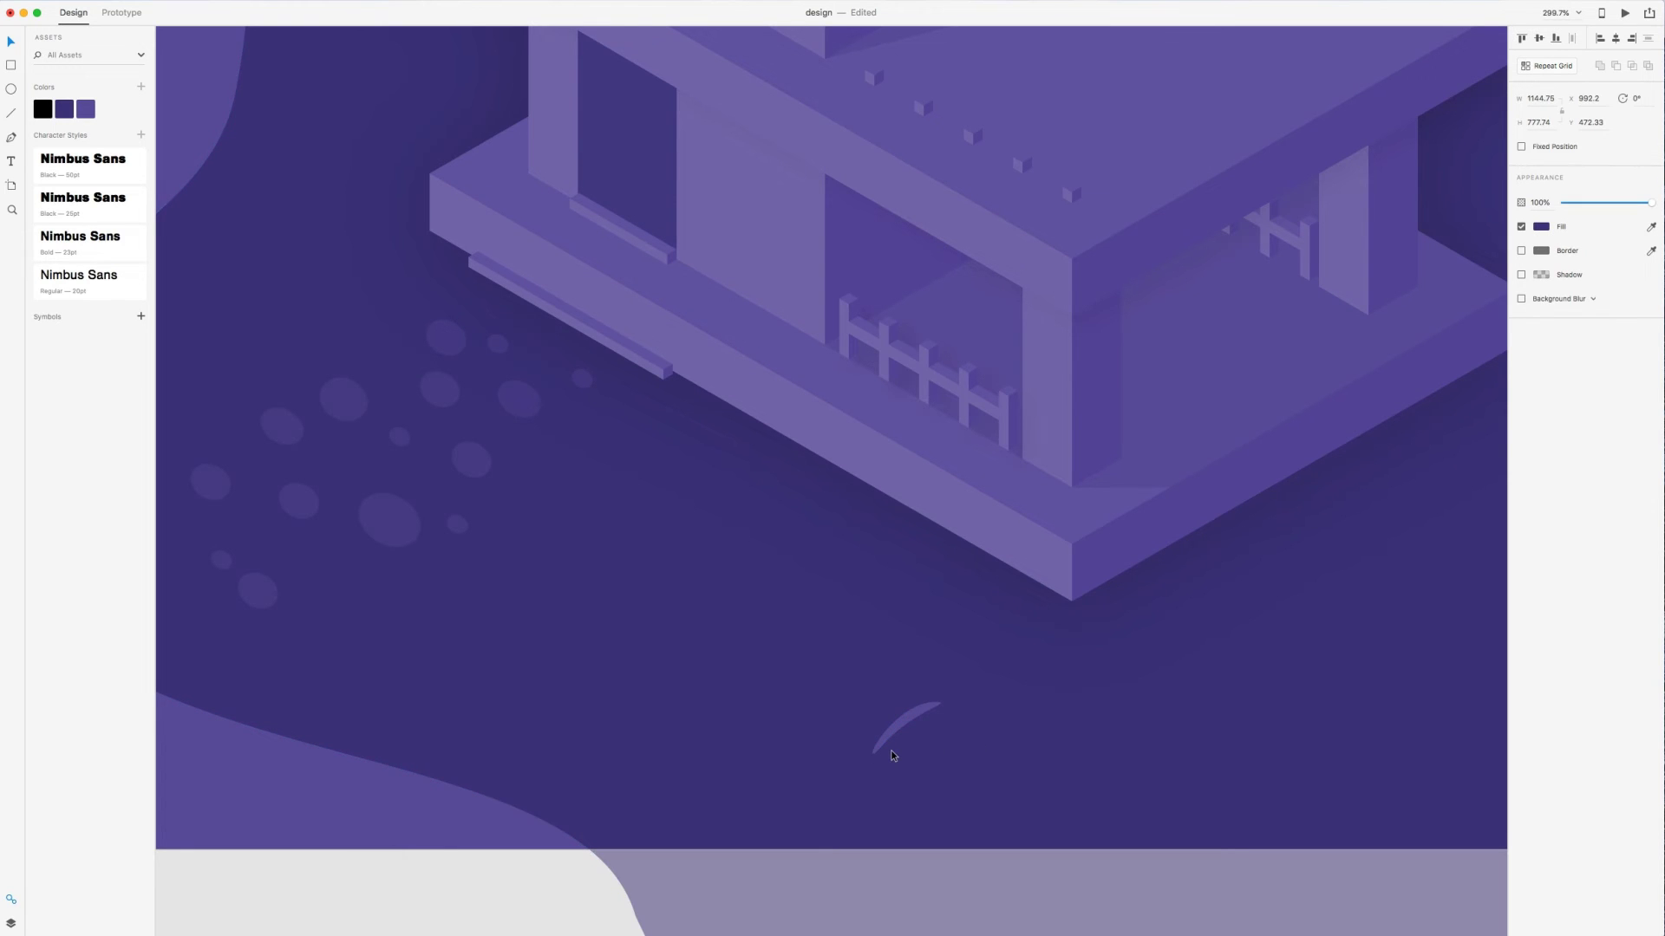
Round off the pointed ends of the grass blade by adjusting its end anchor points and curve handles
scroll(891, 751, "up", 5)
left_click(954, 677)
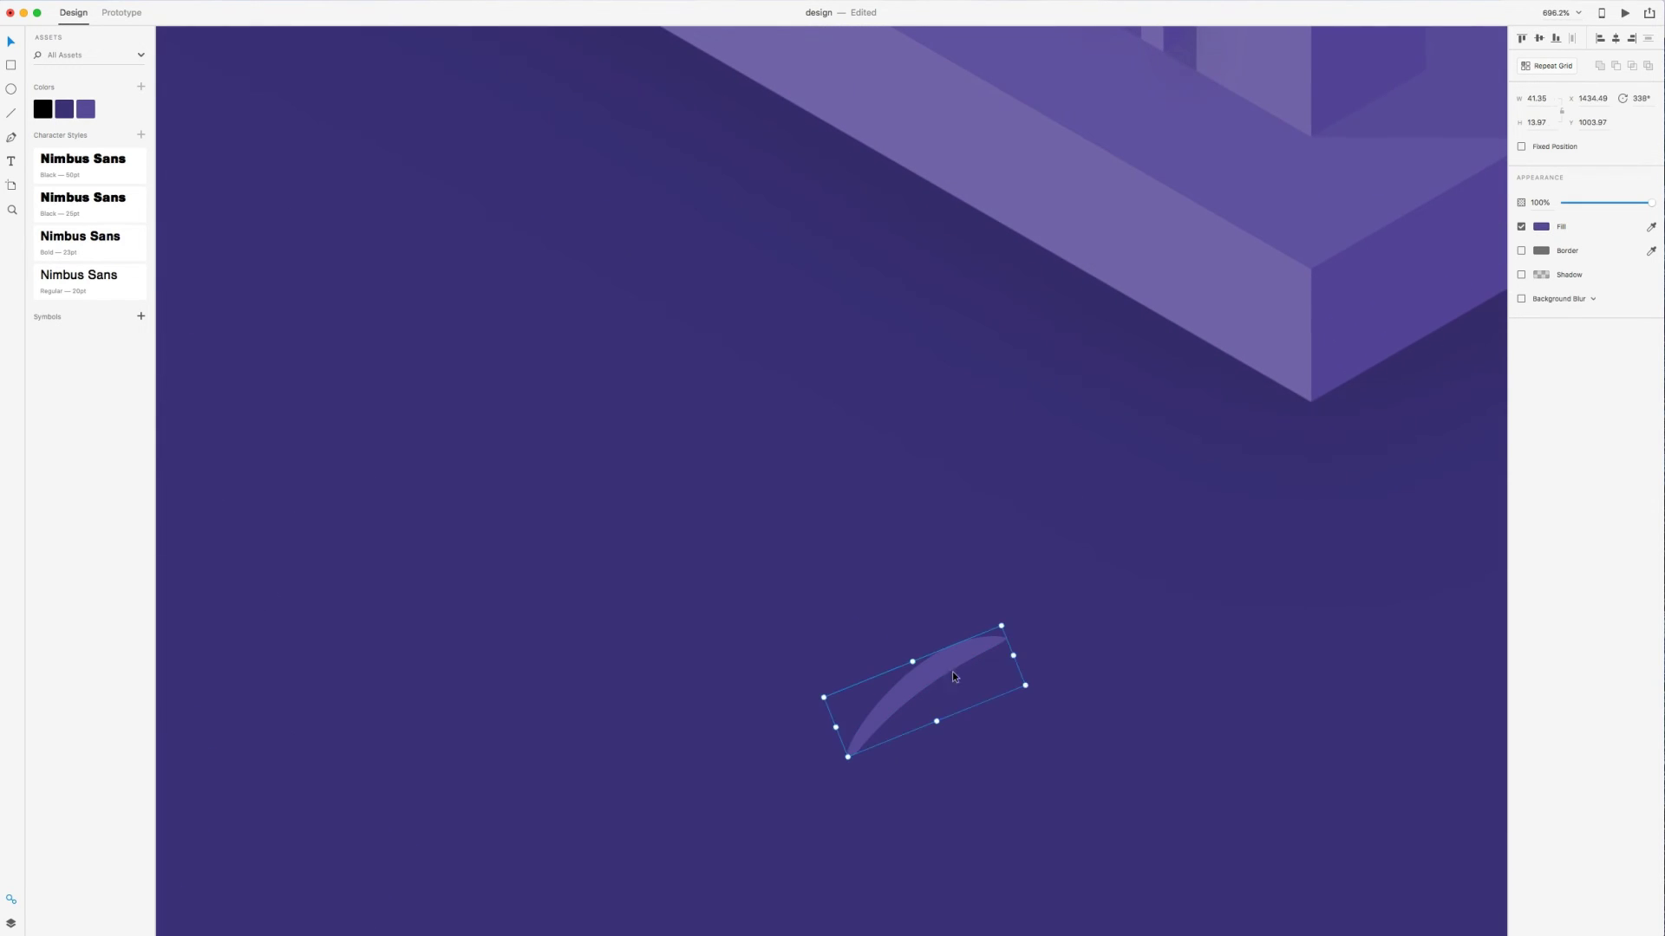
double_click(991, 652)
left_click(1006, 638)
left_click_drag(1007, 638, 1016, 658)
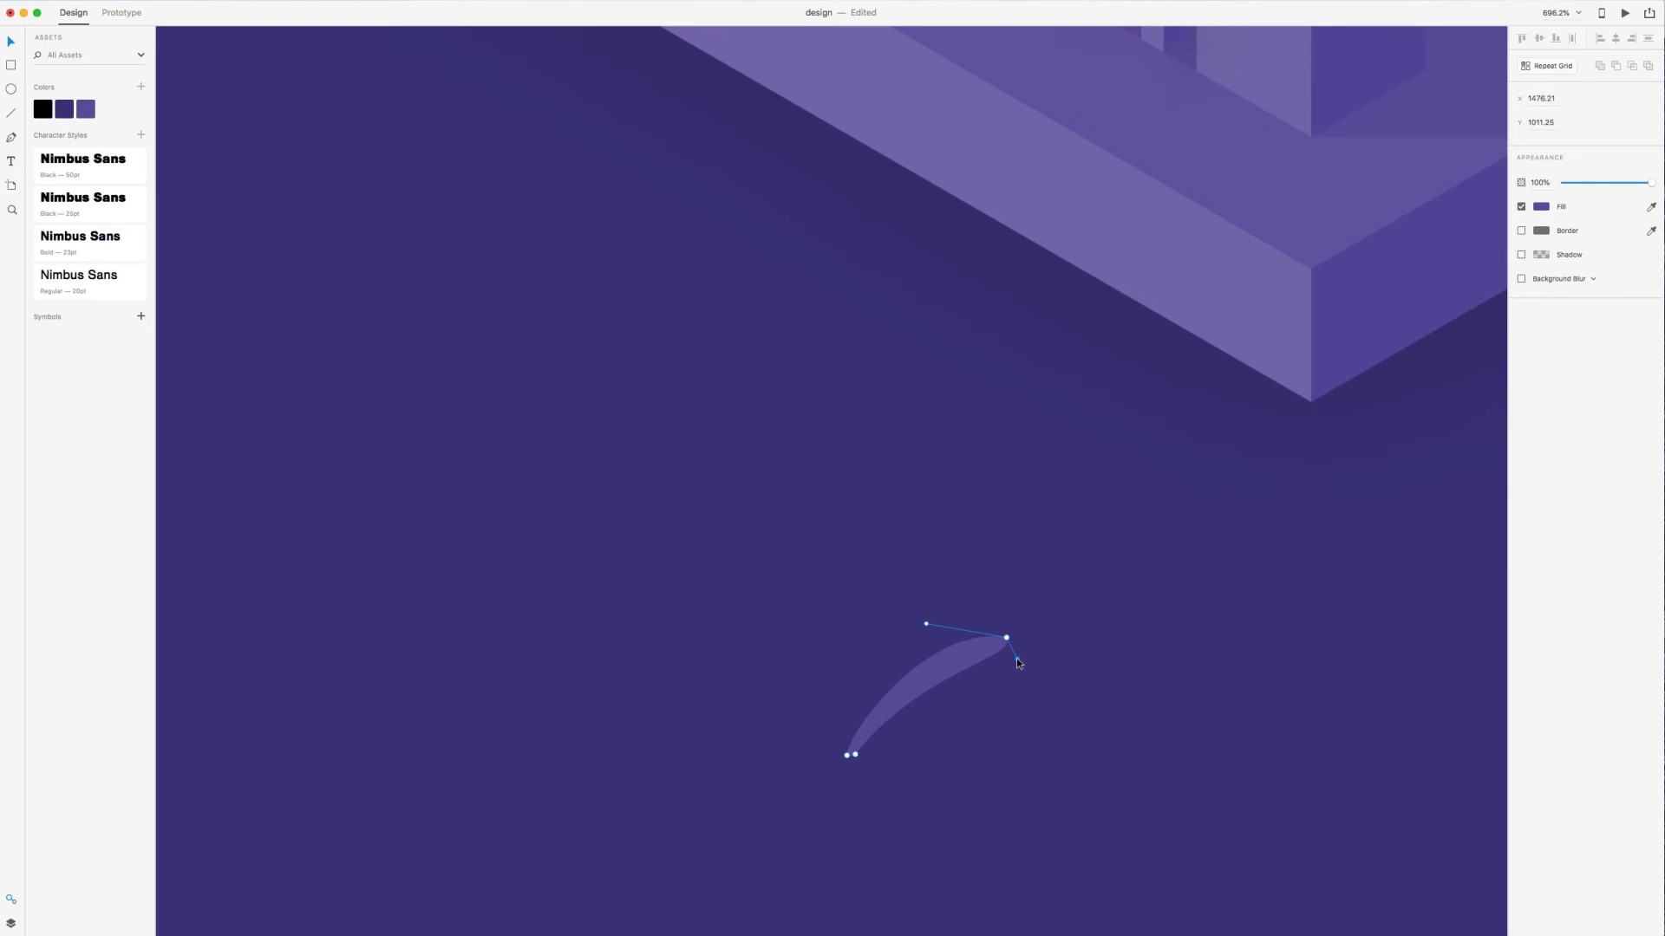
left_click(932, 689)
key("Escape")
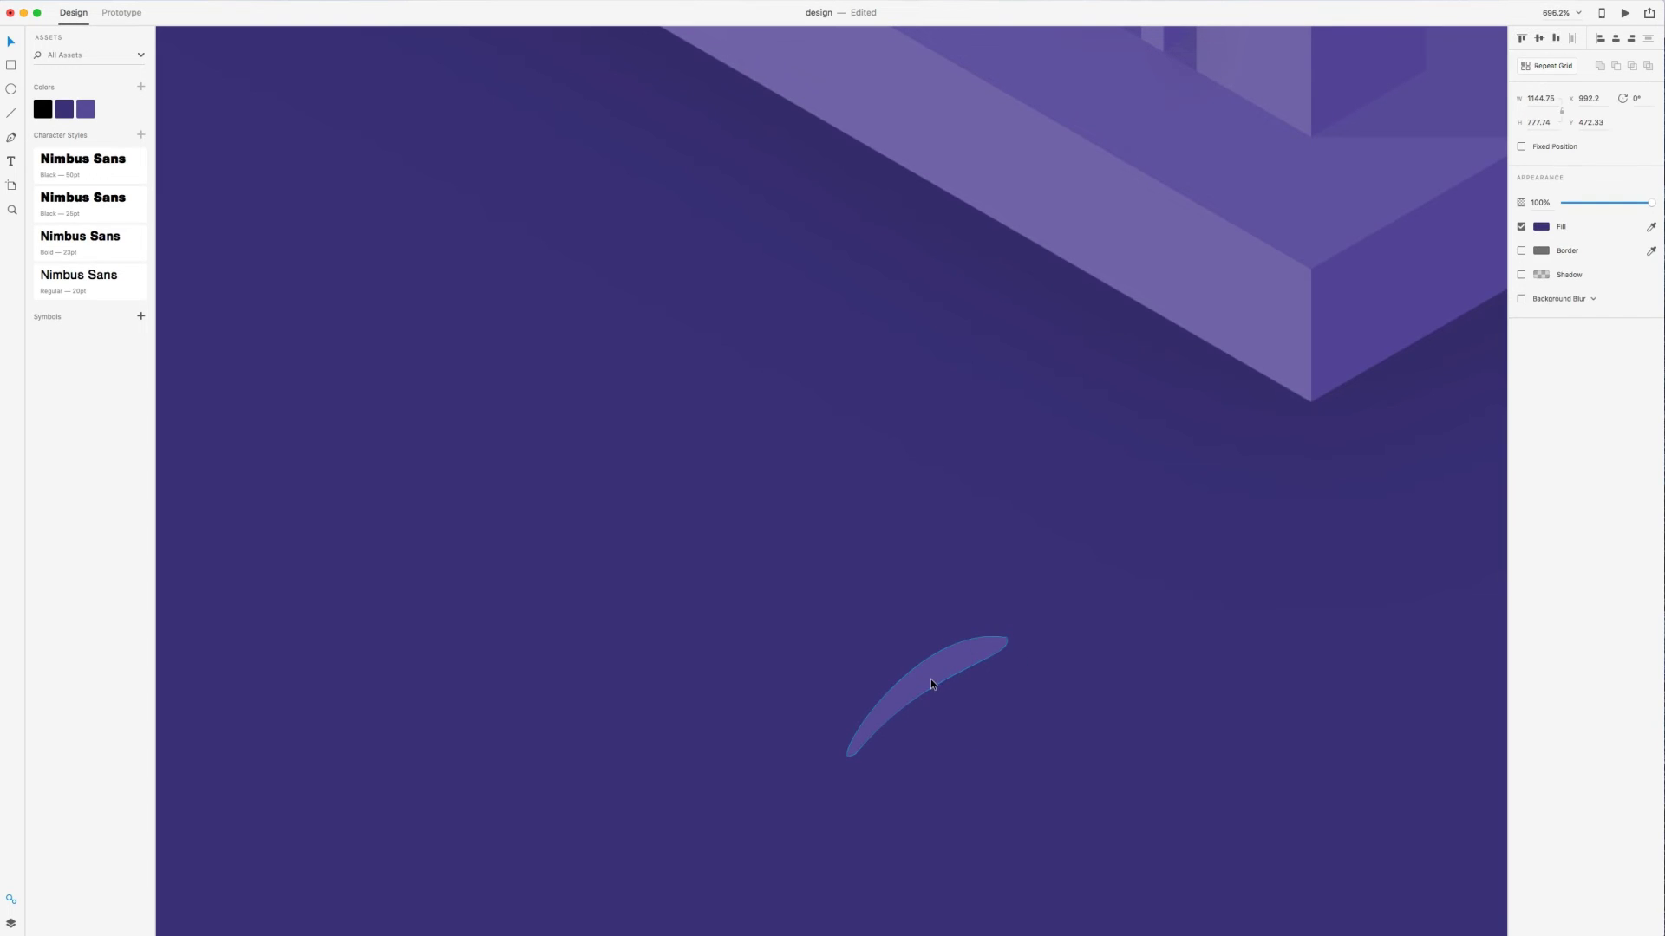
Duplicate the grass blade, mirror and rotate the copy, and join both blades at their bases to form a V-shaped sprout
left_click_drag(922, 678, 803, 748)
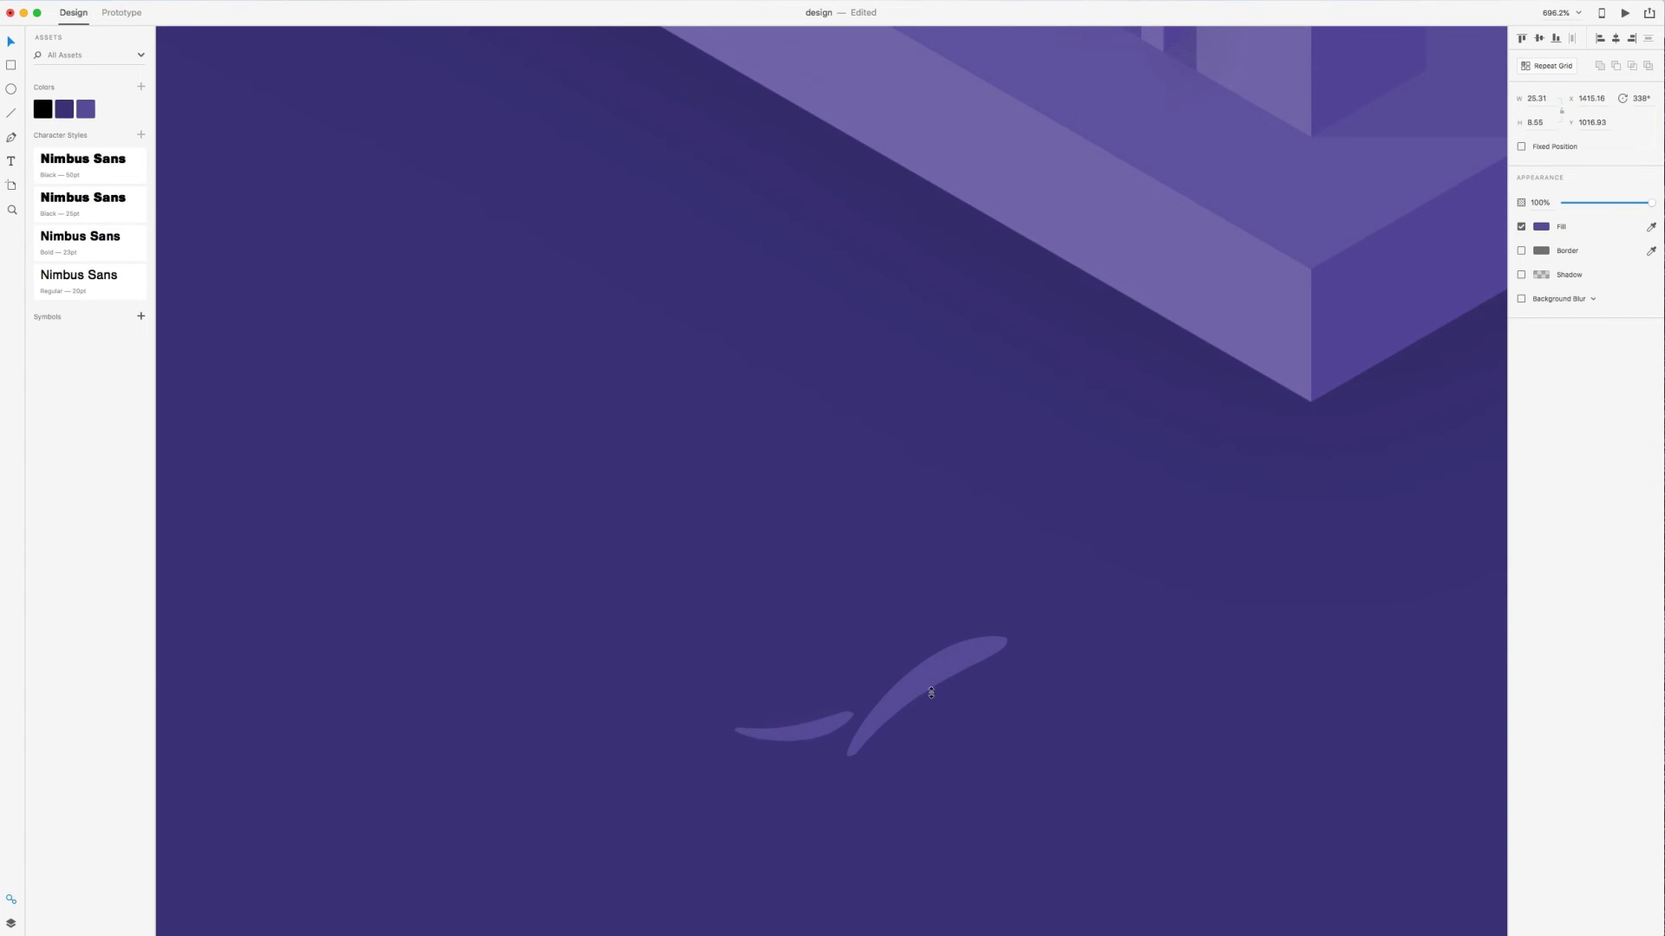
key("super+z")
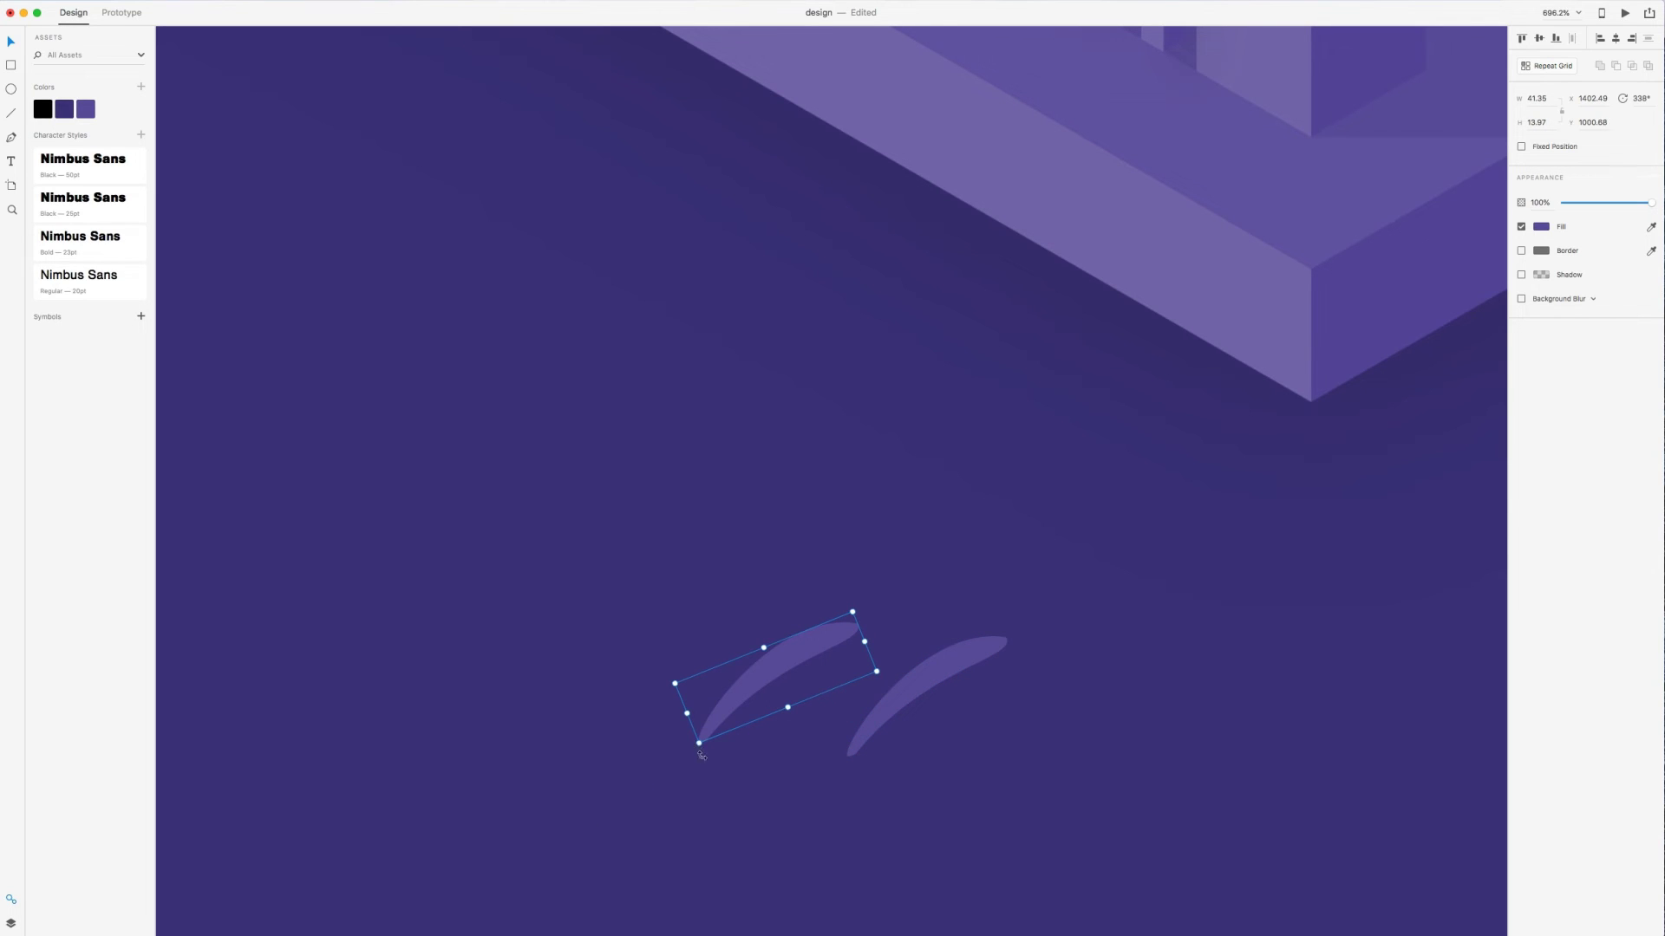
left_click_drag(701, 755, 761, 757)
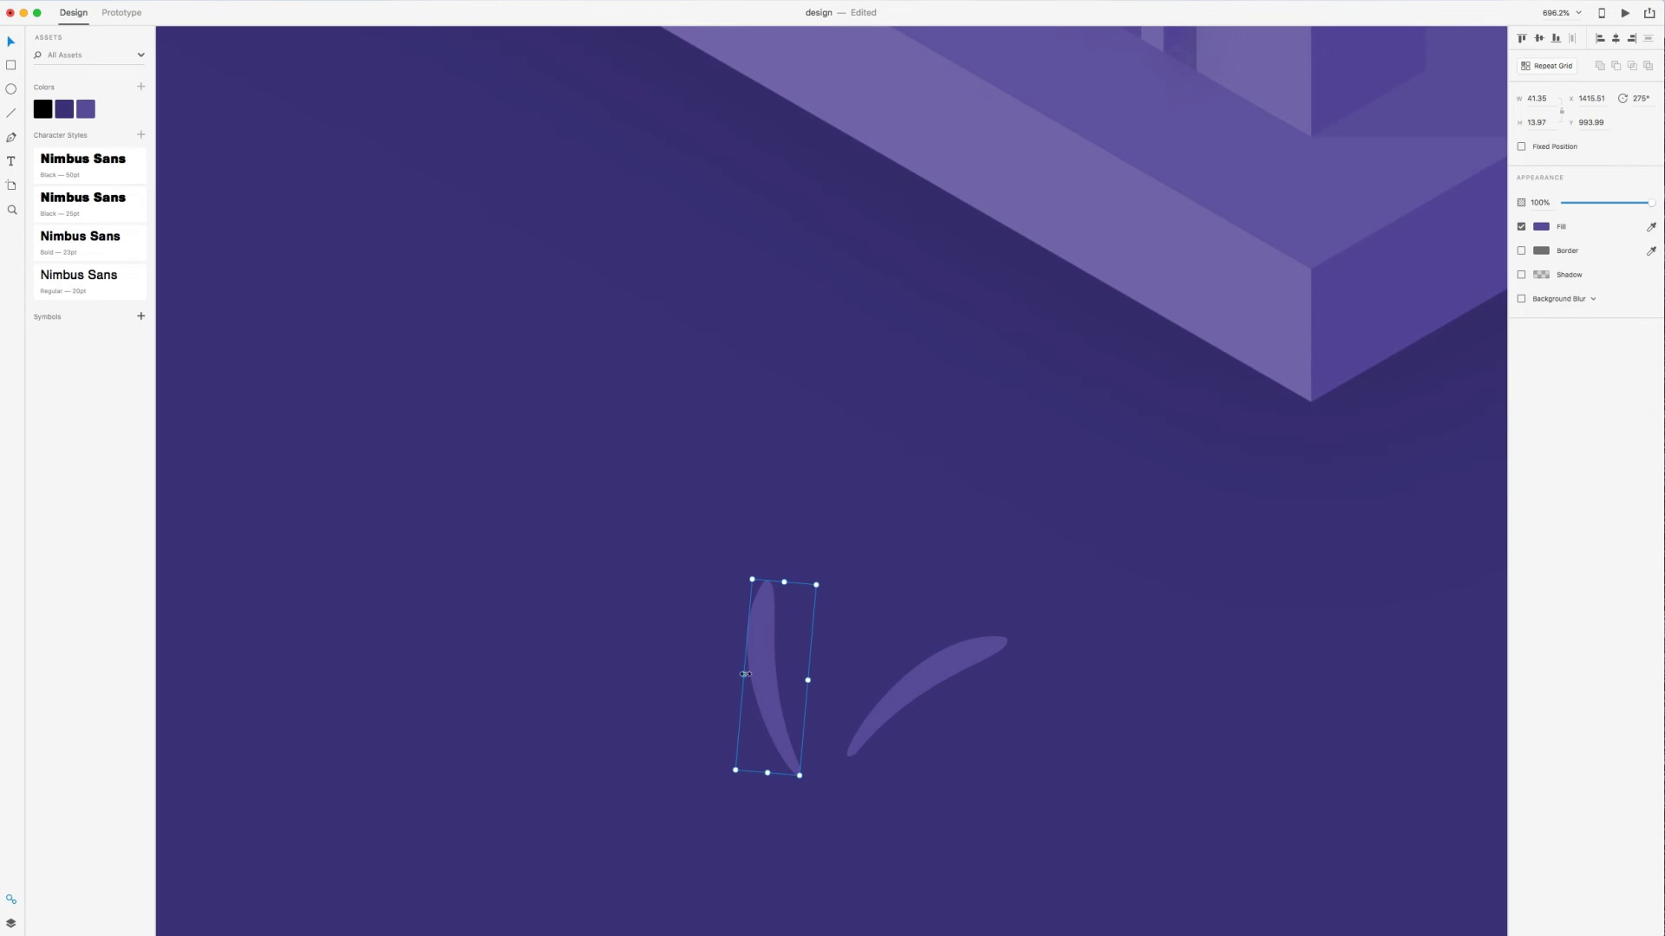
left_click_drag(743, 672, 868, 671)
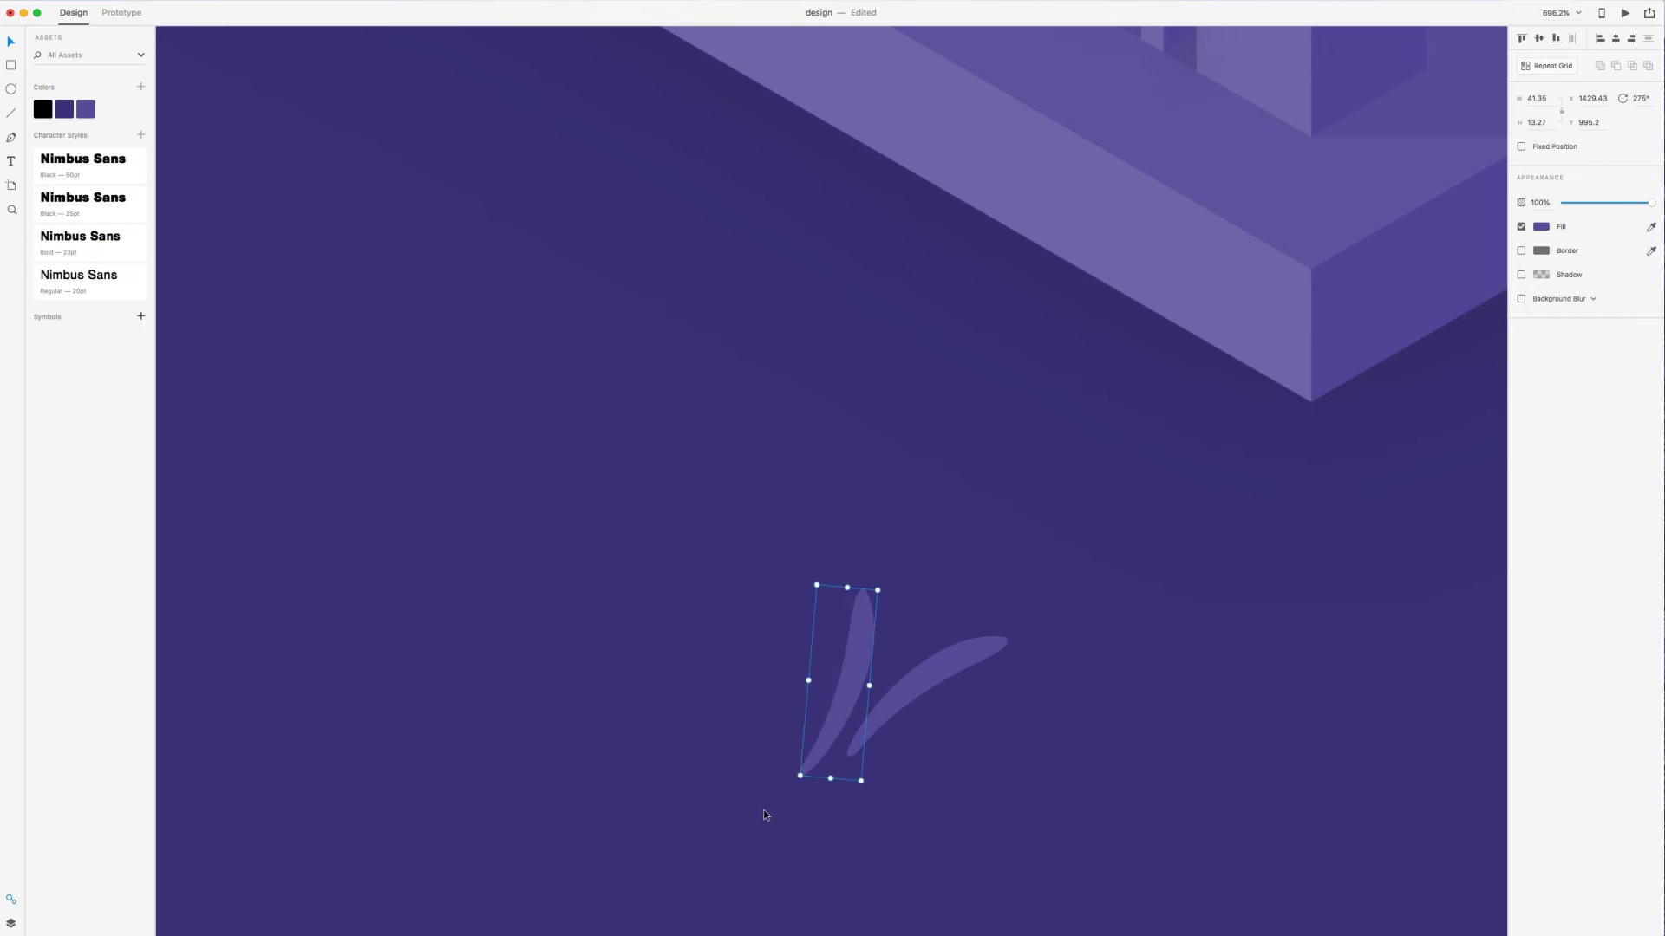
left_click_drag(796, 775, 874, 778)
left_click_drag(802, 588, 791, 663)
left_click(927, 680)
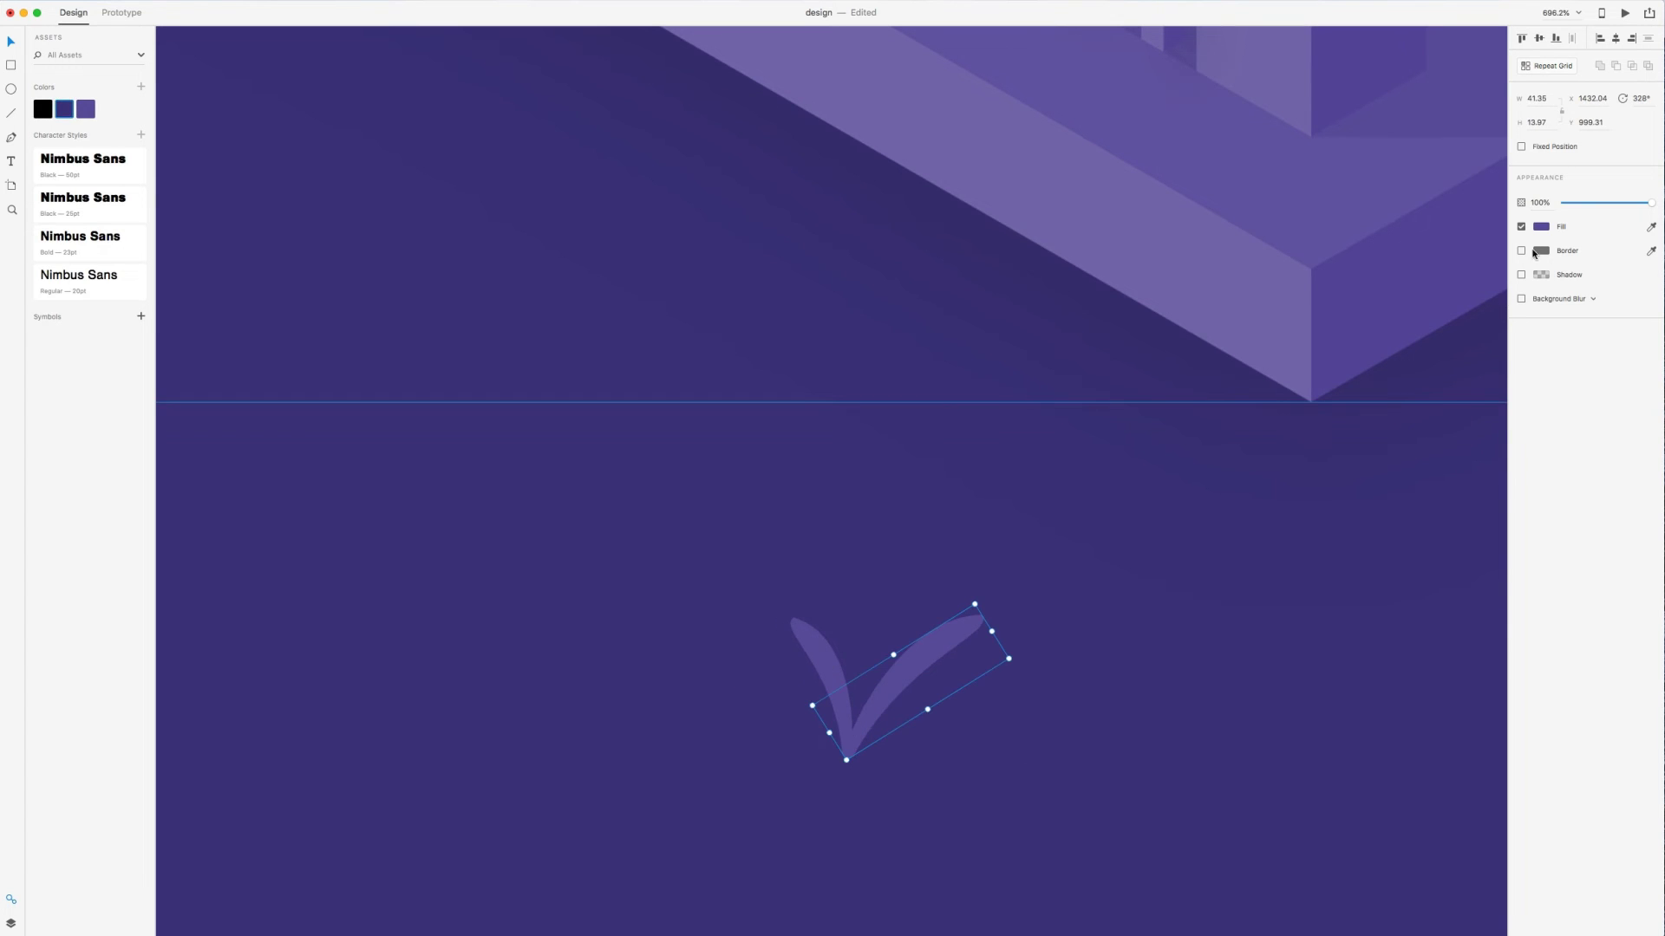
Darken the fill colour of the sprout's right-hand blade to a deeper purple
left_click(1539, 228)
left_click_drag(1435, 214, 1438, 210)
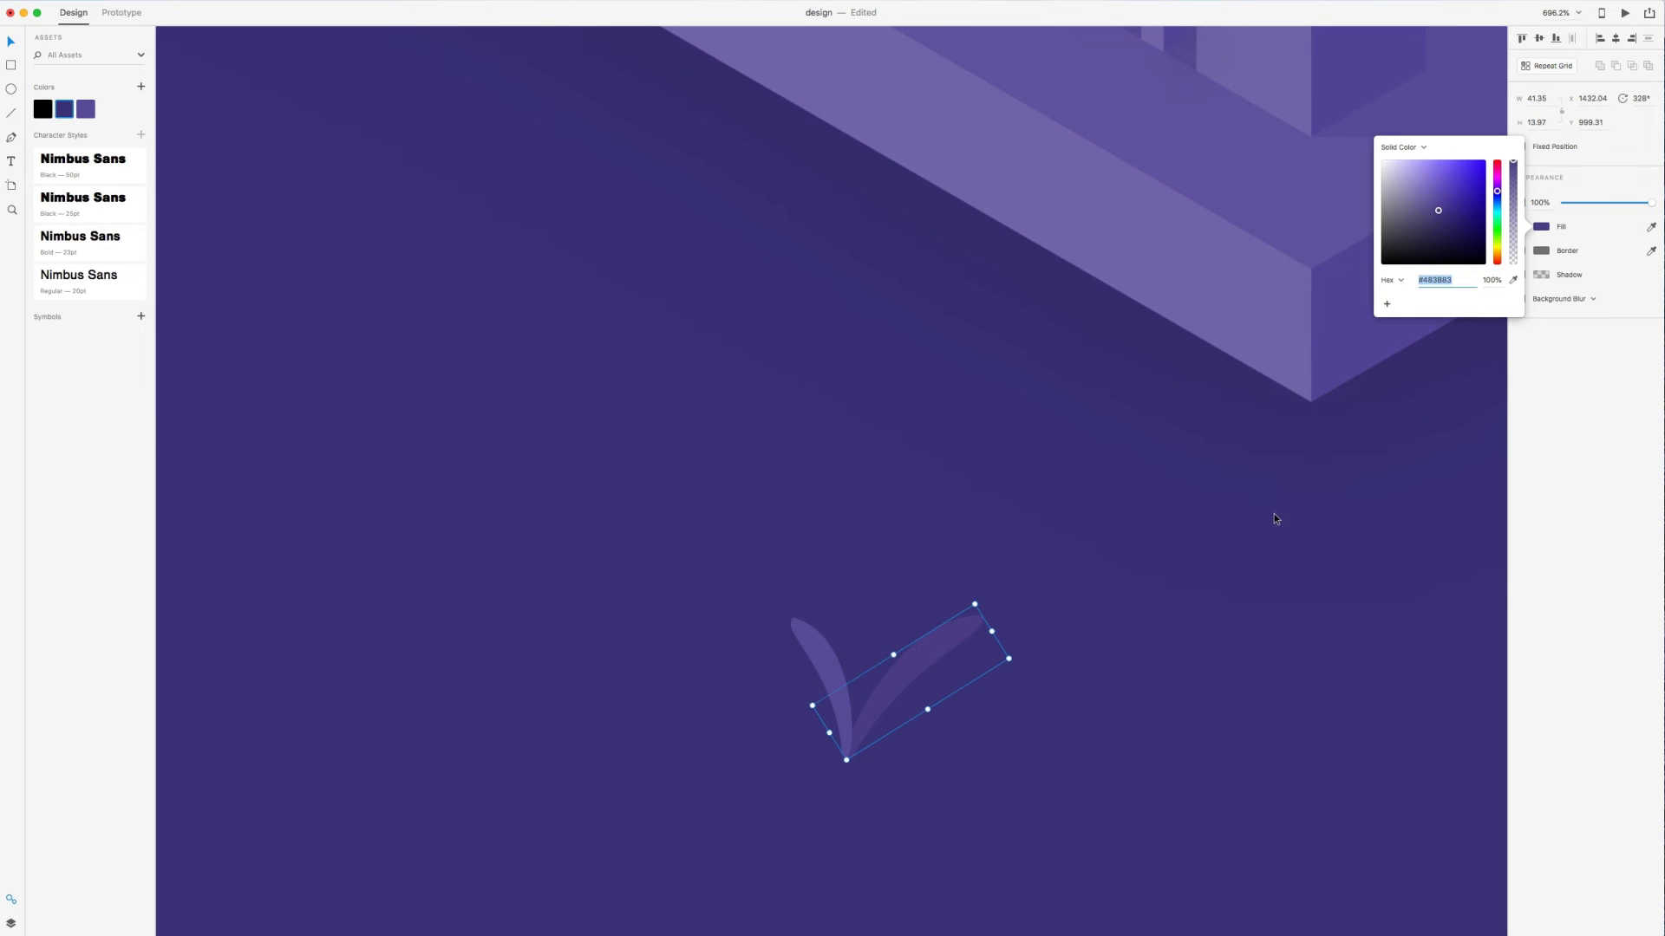
scroll(1275, 519, "down", 5)
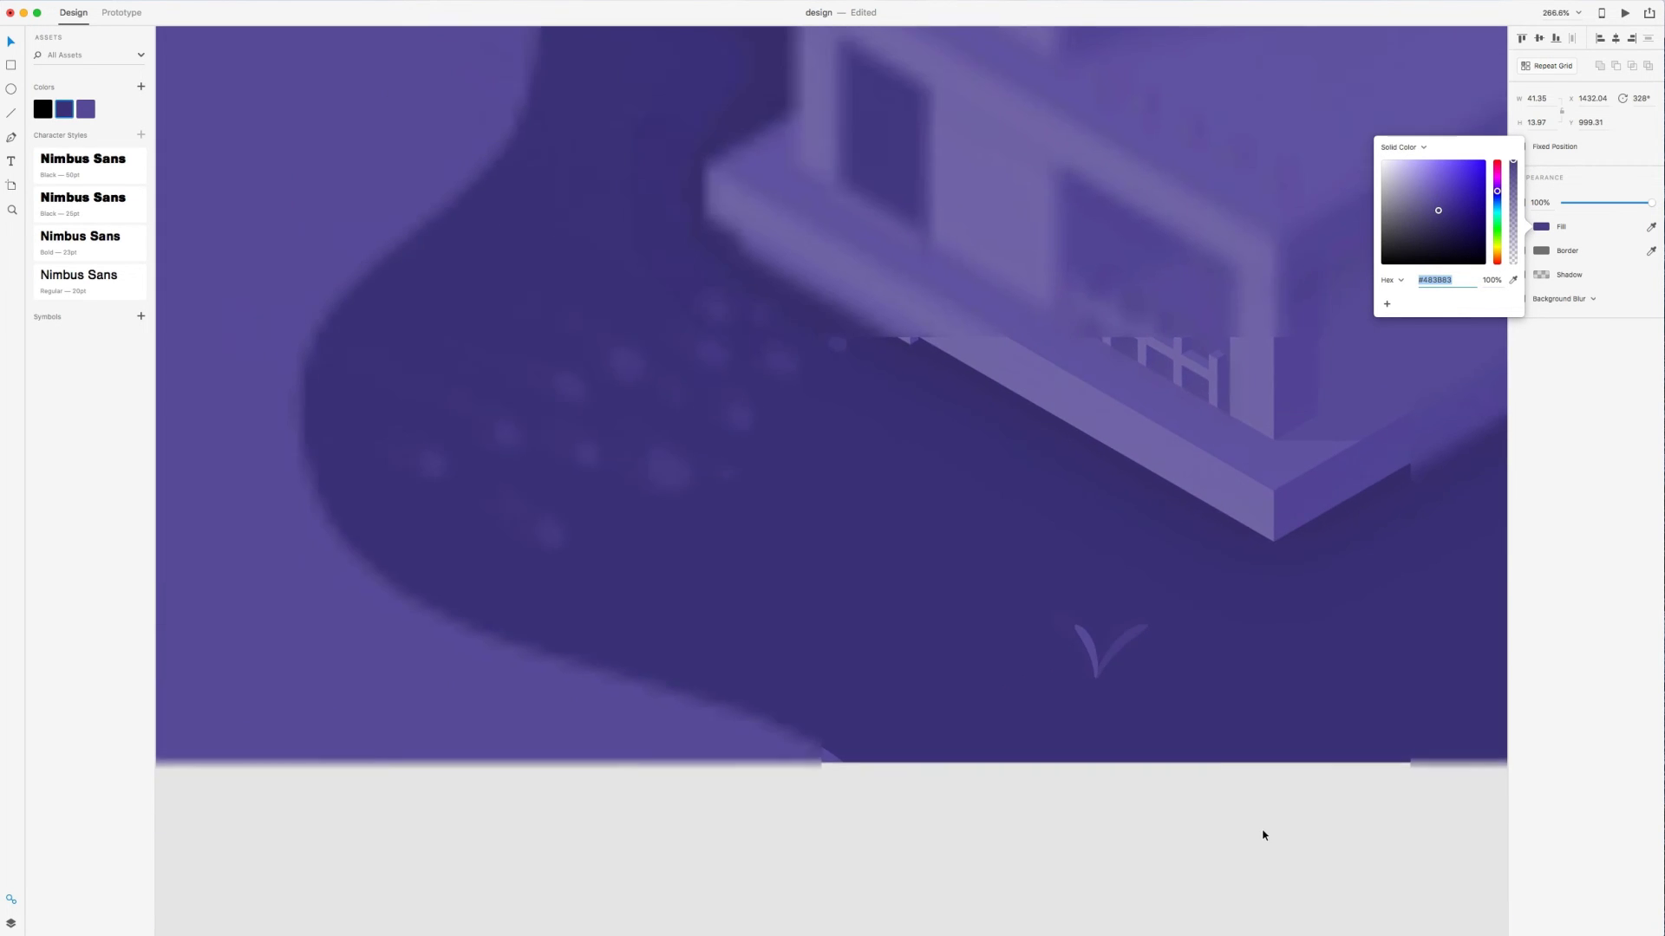
left_click(1266, 834)
scroll(1266, 834, "down", 5)
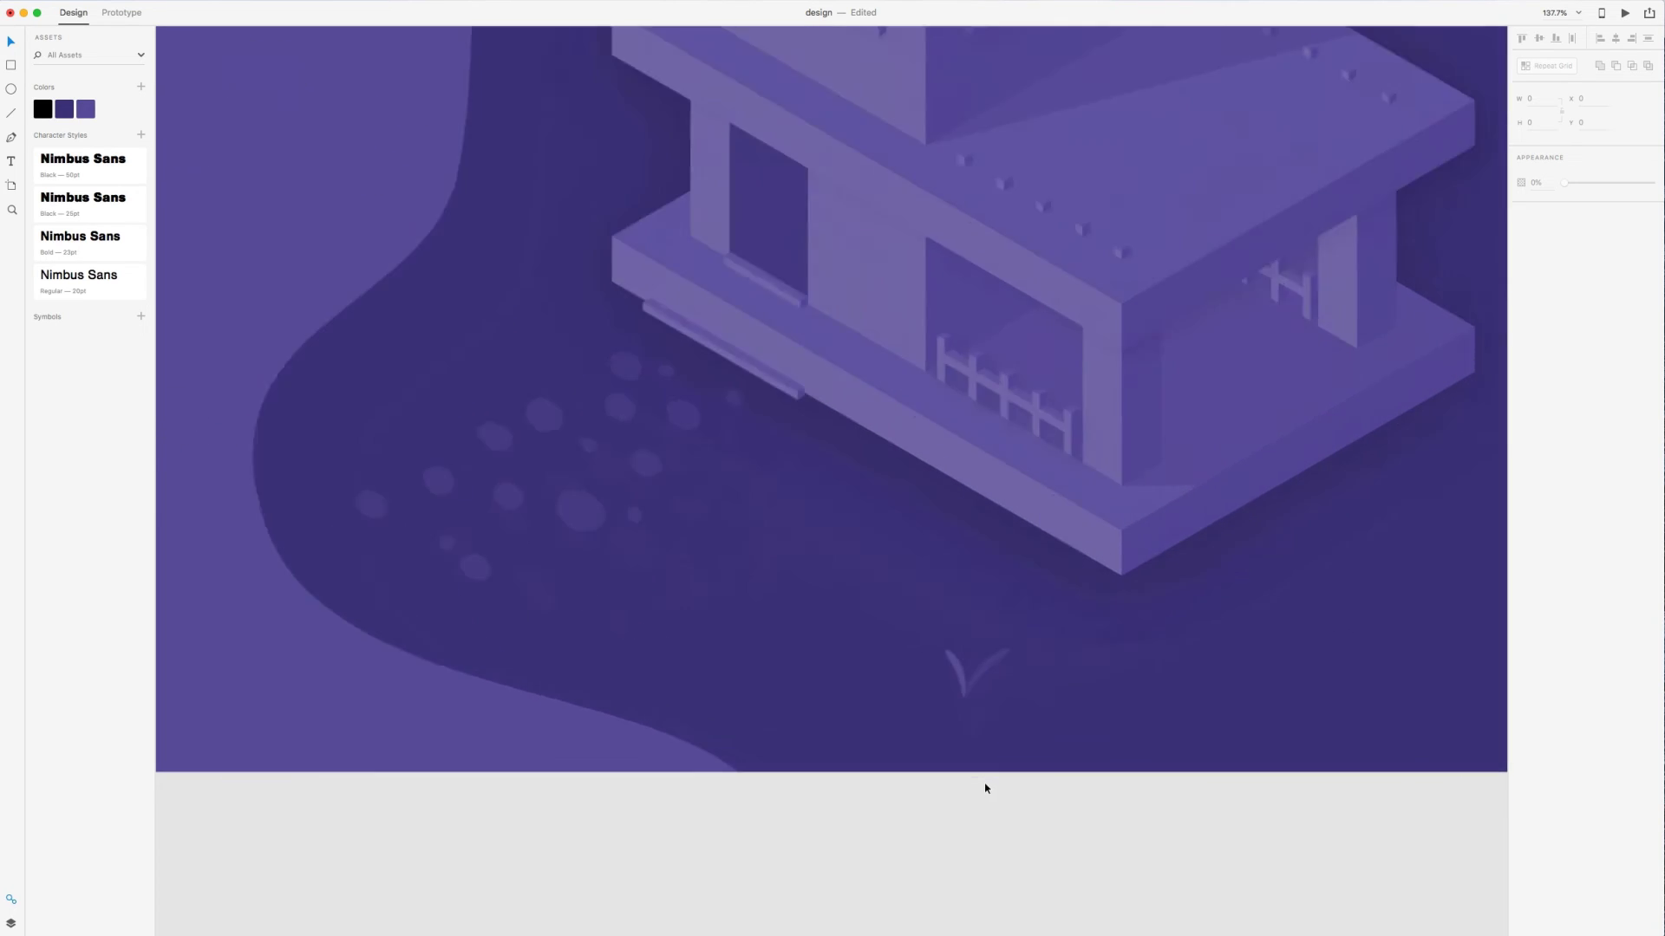
Group the two grass blades into a single sprout object
scroll(954, 560, "up", 5)
left_click(1003, 579)
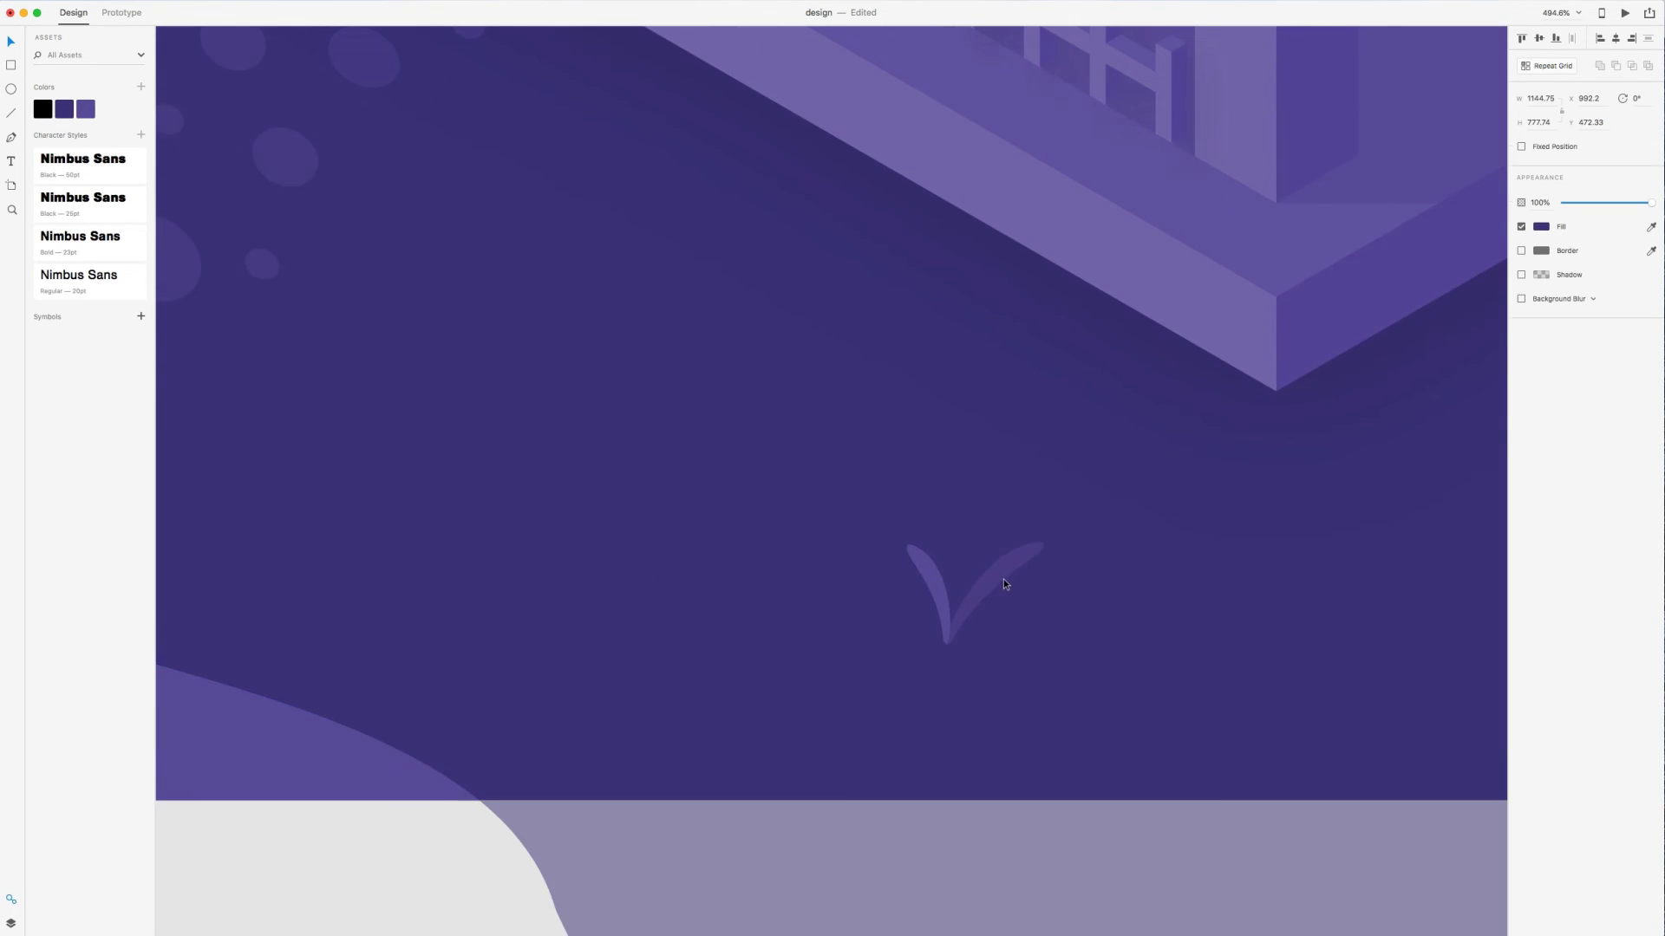
left_click(933, 577, "shift")
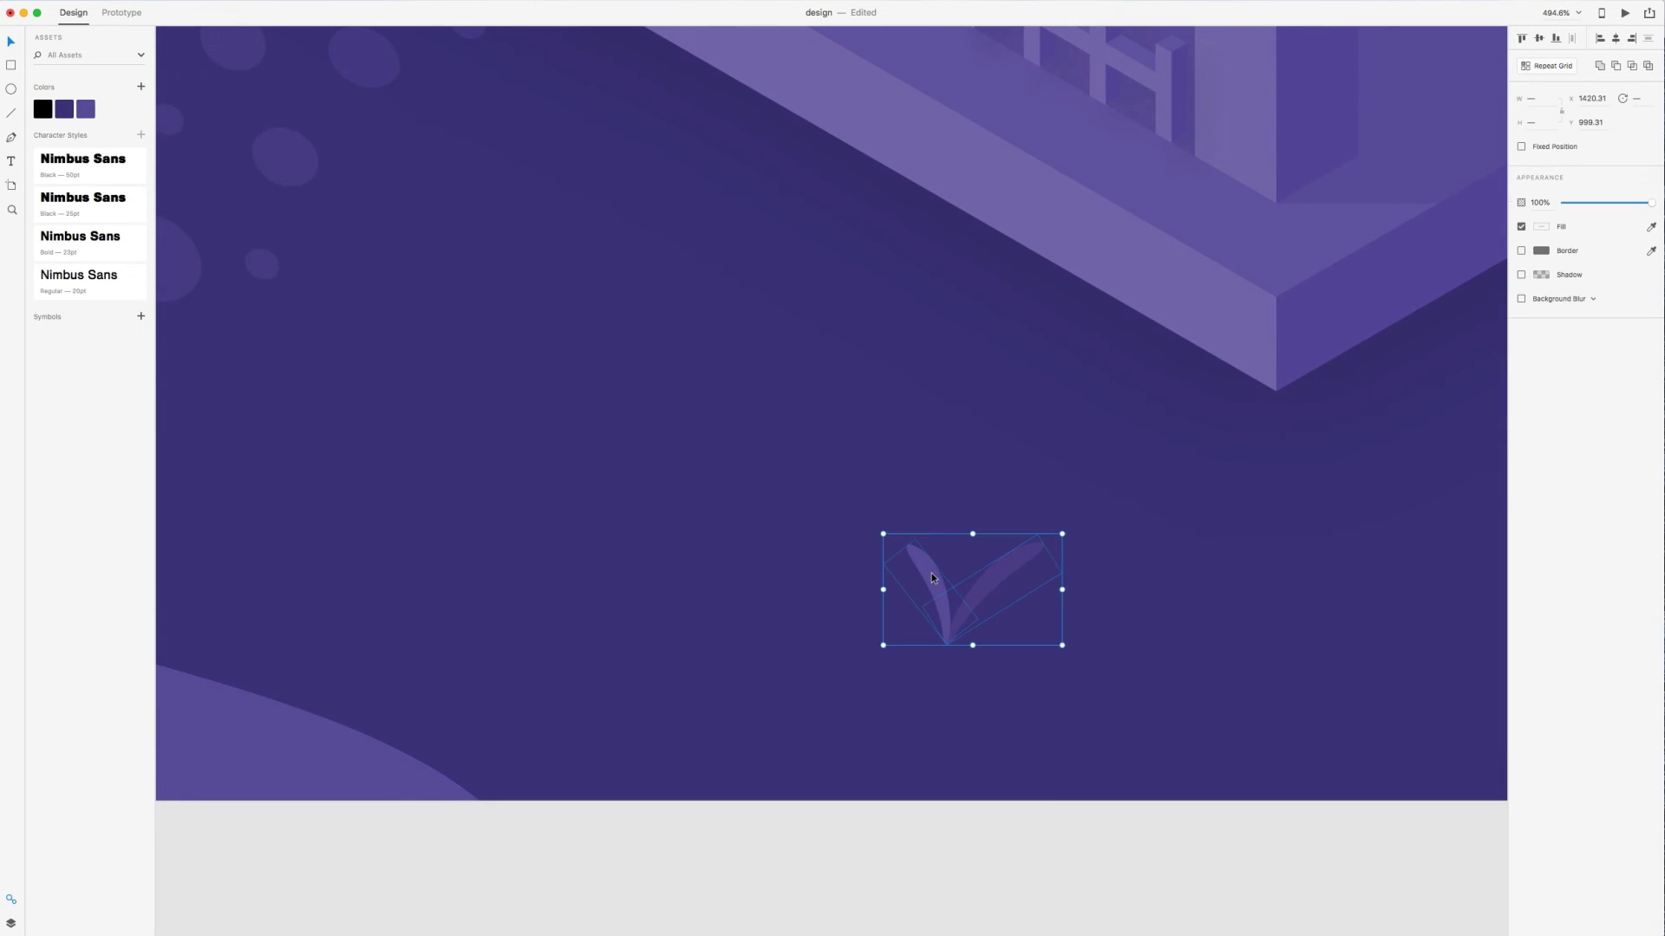
key("super+g")
Shrink the sprout to about 47 by 29 px and place a smaller copy, about 30 by 19 px, beside it below the house
key("alt")
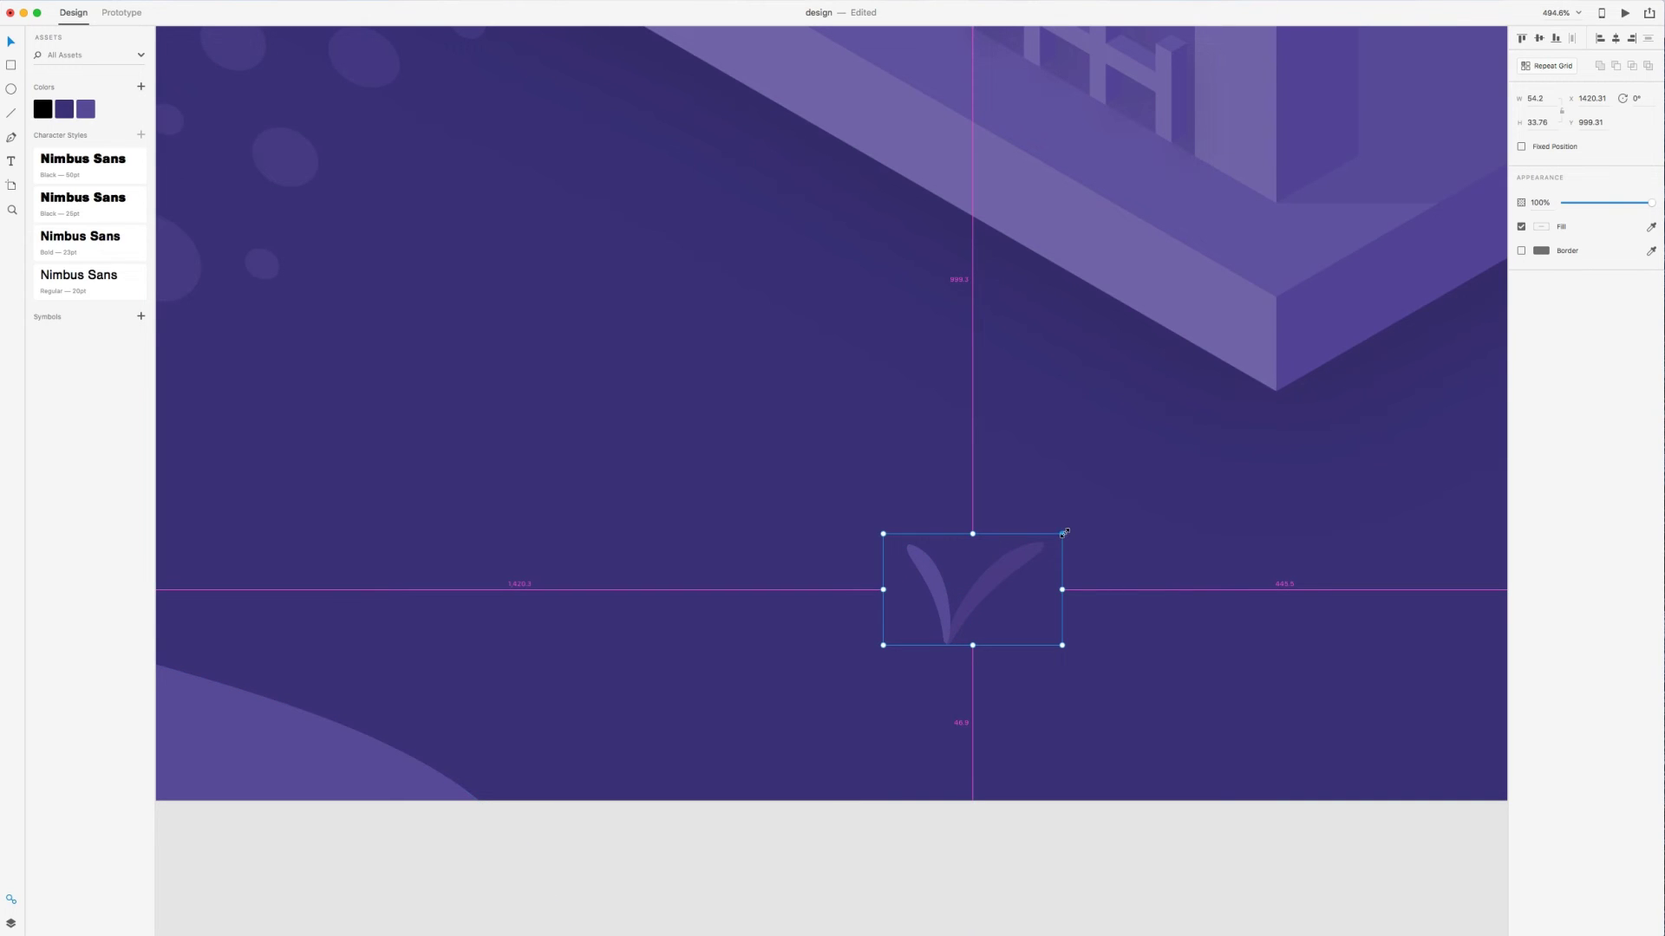
left_click_drag(1052, 535, 1399, 540)
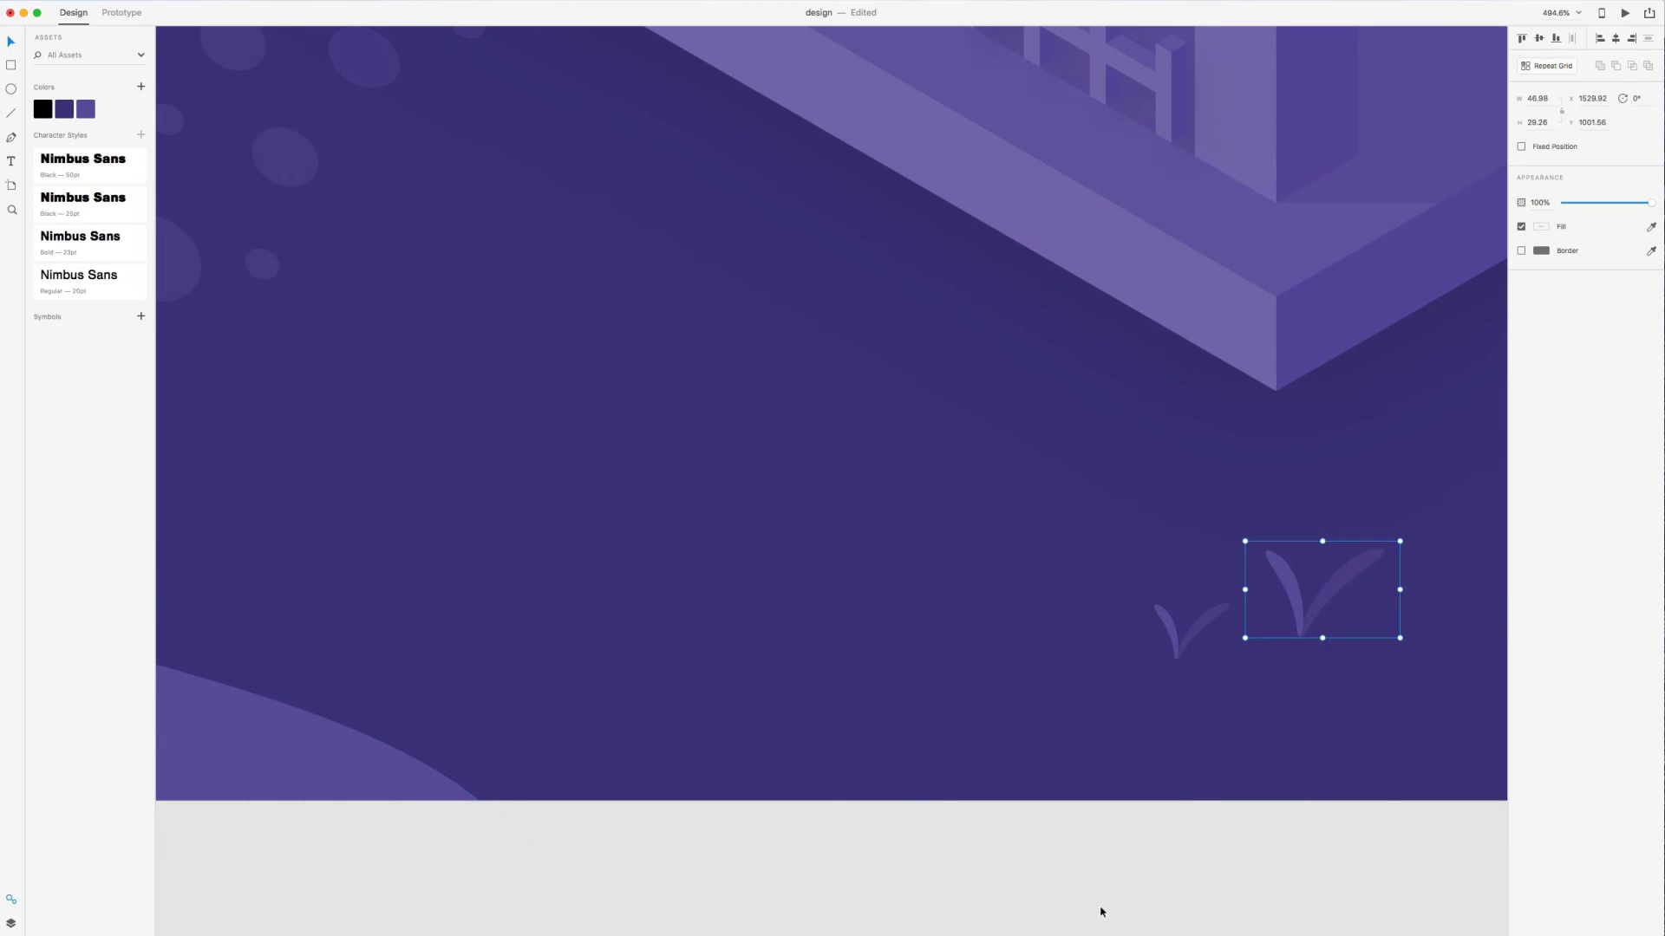
left_click(1125, 875)
scroll(1124, 876, "down", 5)
scroll(1124, 874, "up", 3)
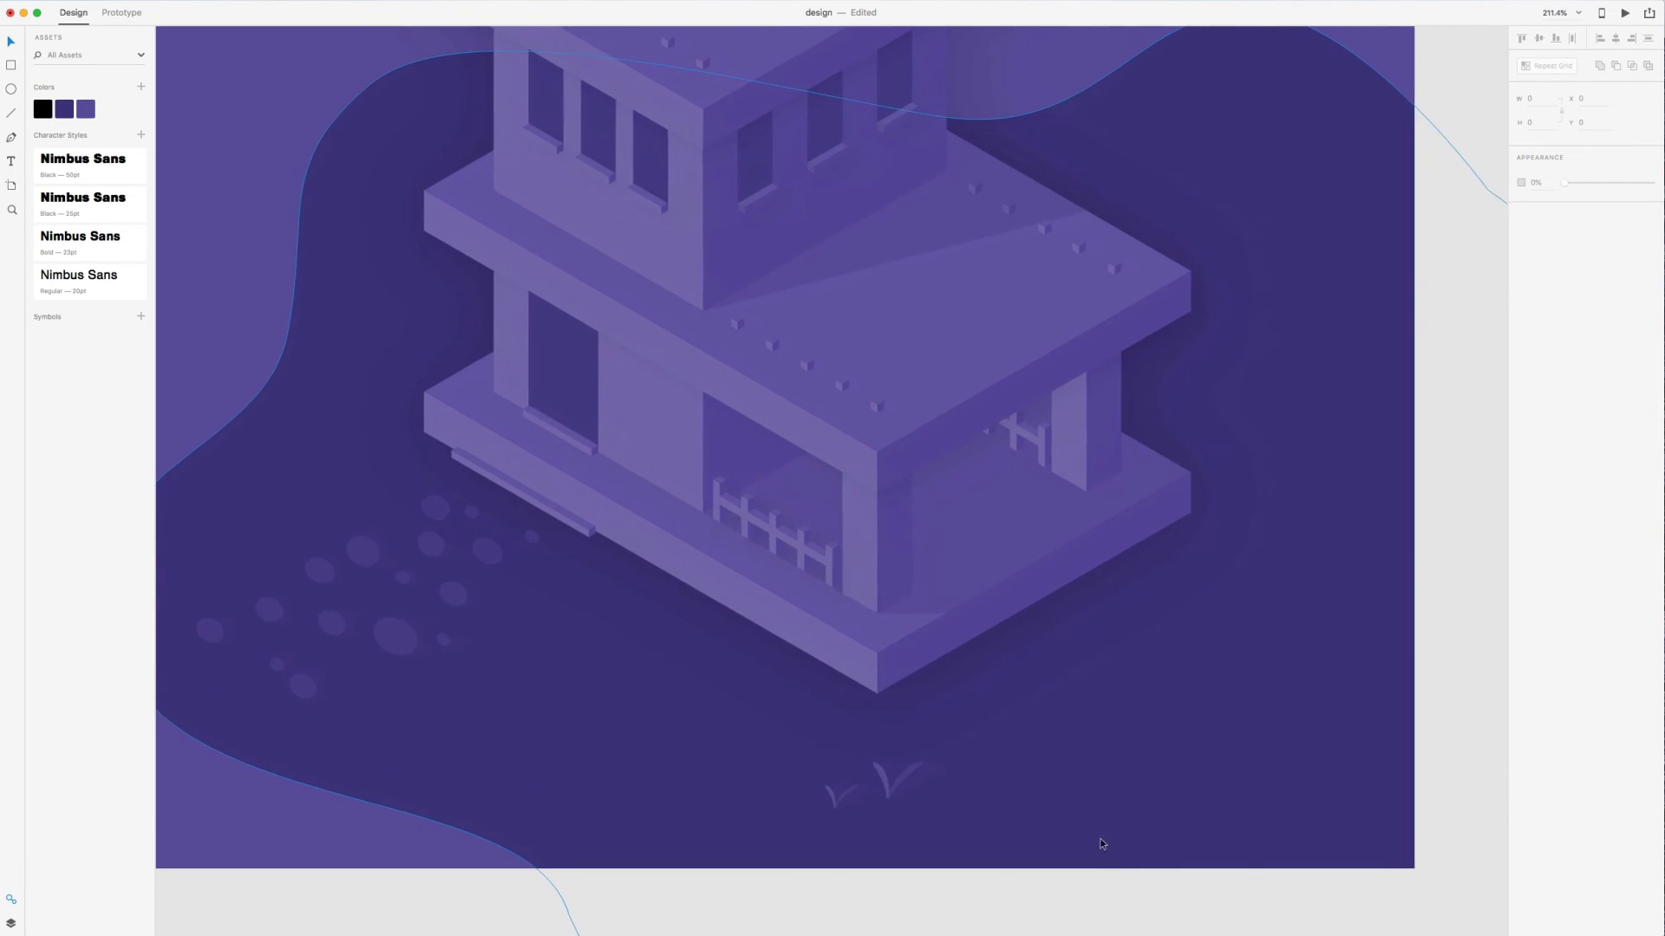
Place copies of the small sprout on the dark blob, two left of the house, one reduced to about 20 by 12 px, and one right
left_click(845, 789)
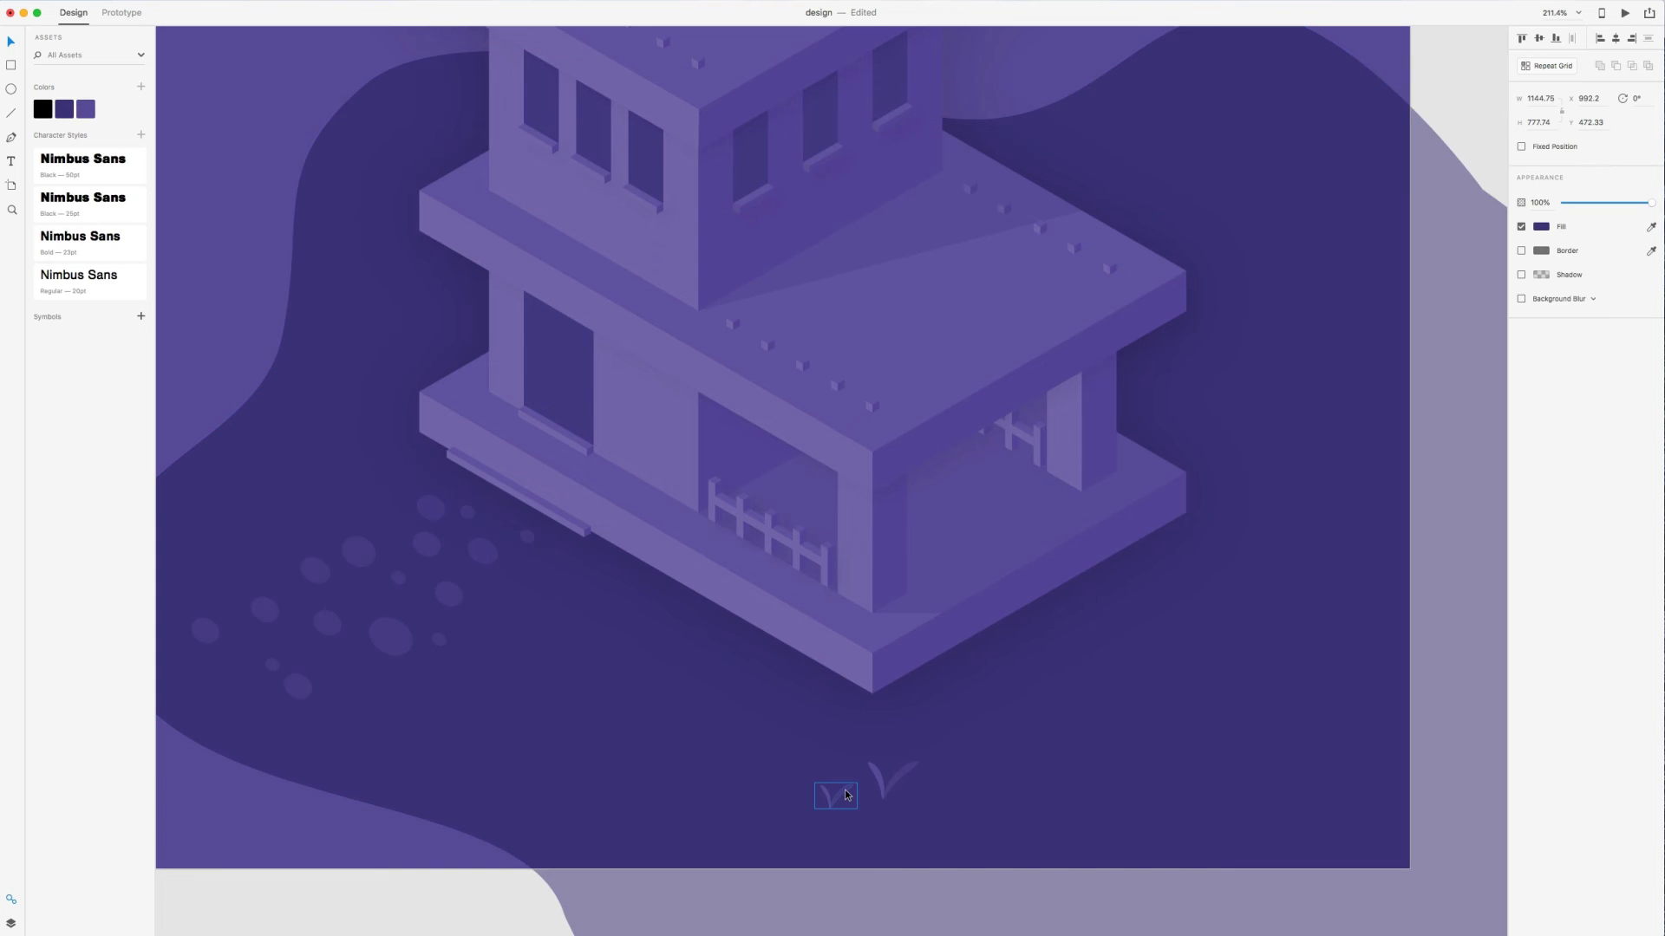
left_click(844, 789)
left_click_drag(844, 789, 373, 326)
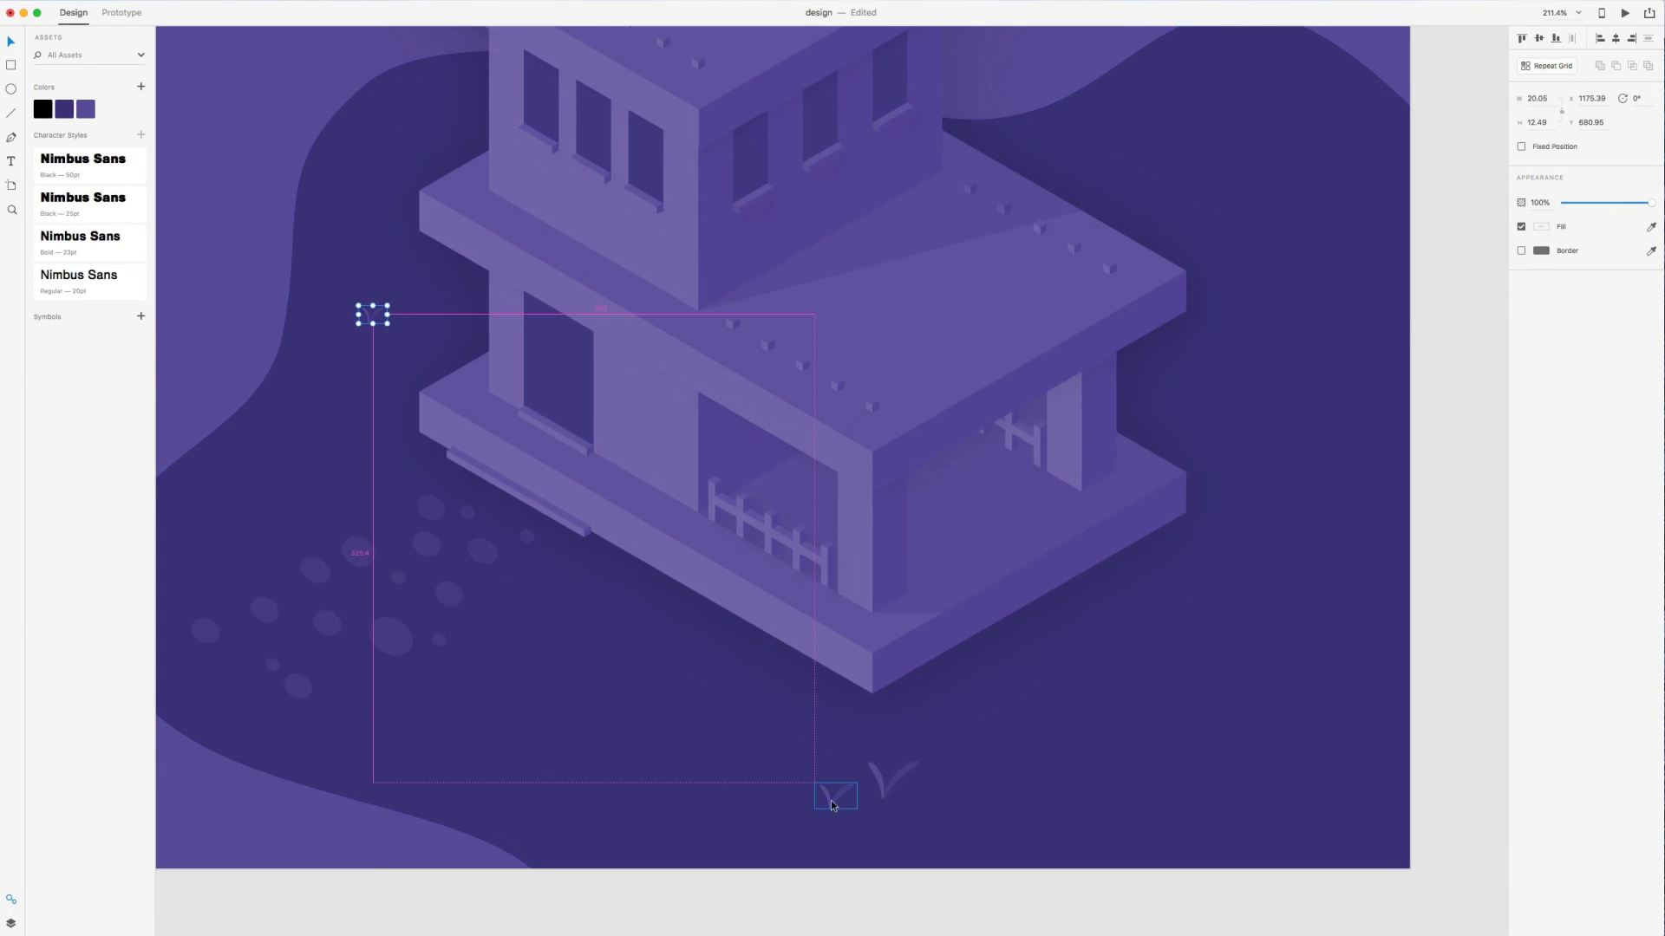
left_click_drag(830, 799, 377, 445)
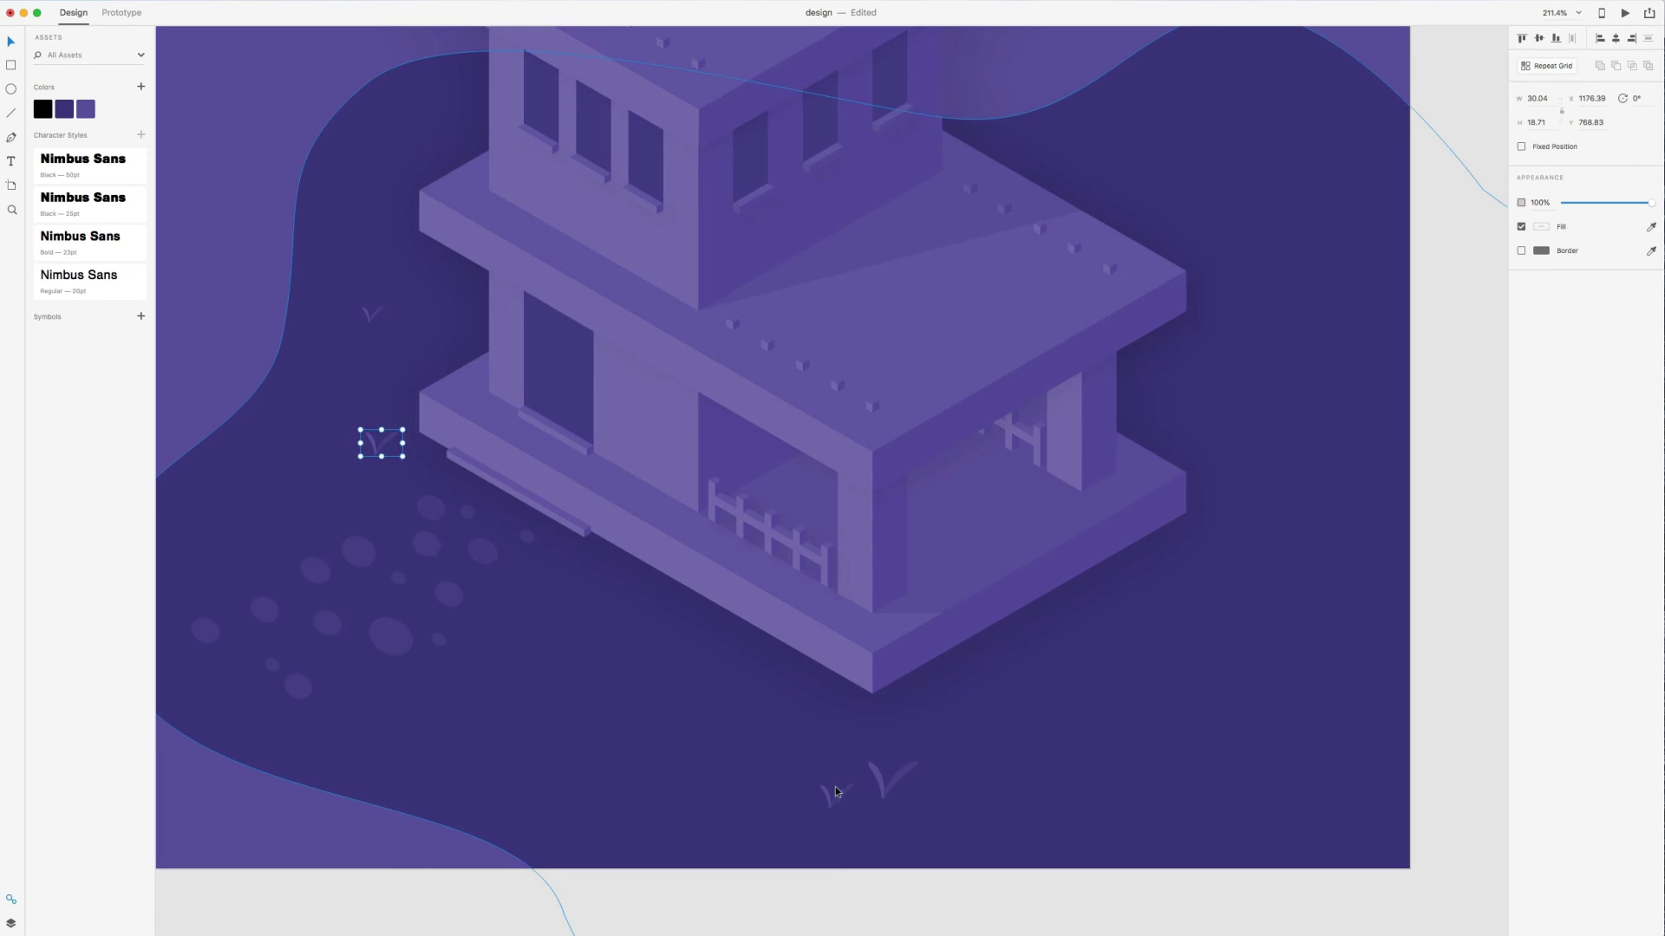
left_click_drag(821, 797, 1336, 572)
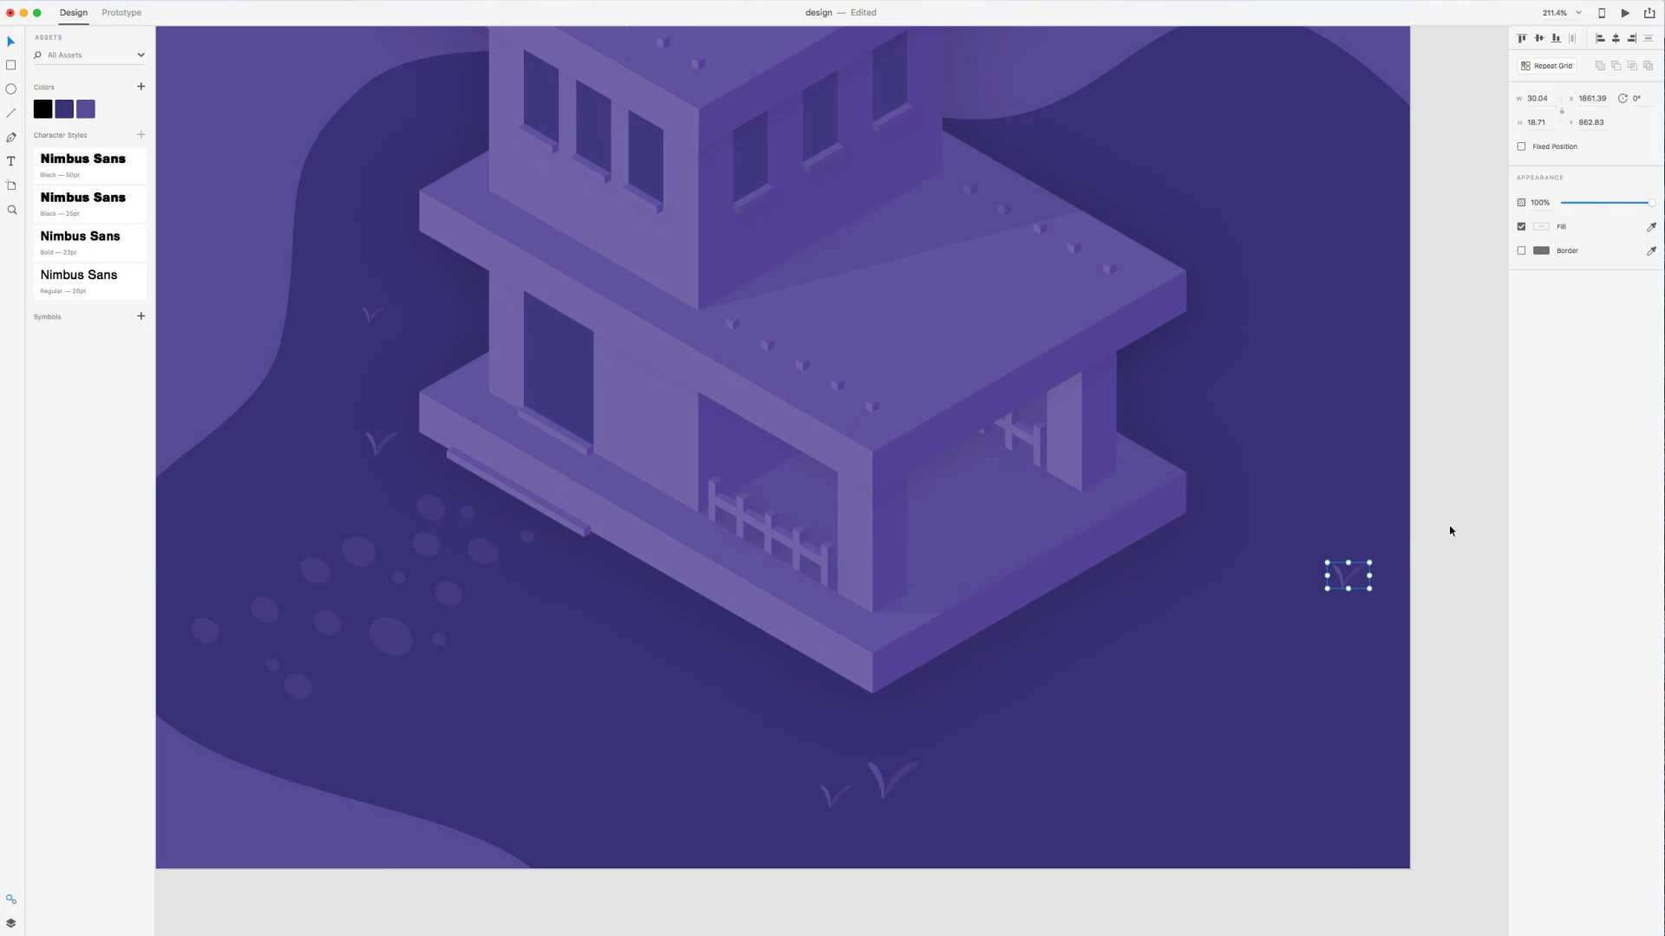
Examine the whole purple landing page with the grass sprouts and stones around the house
left_click(1447, 540)
scroll(1447, 539, "down", 3)
scroll(948, 777, "right", 2)
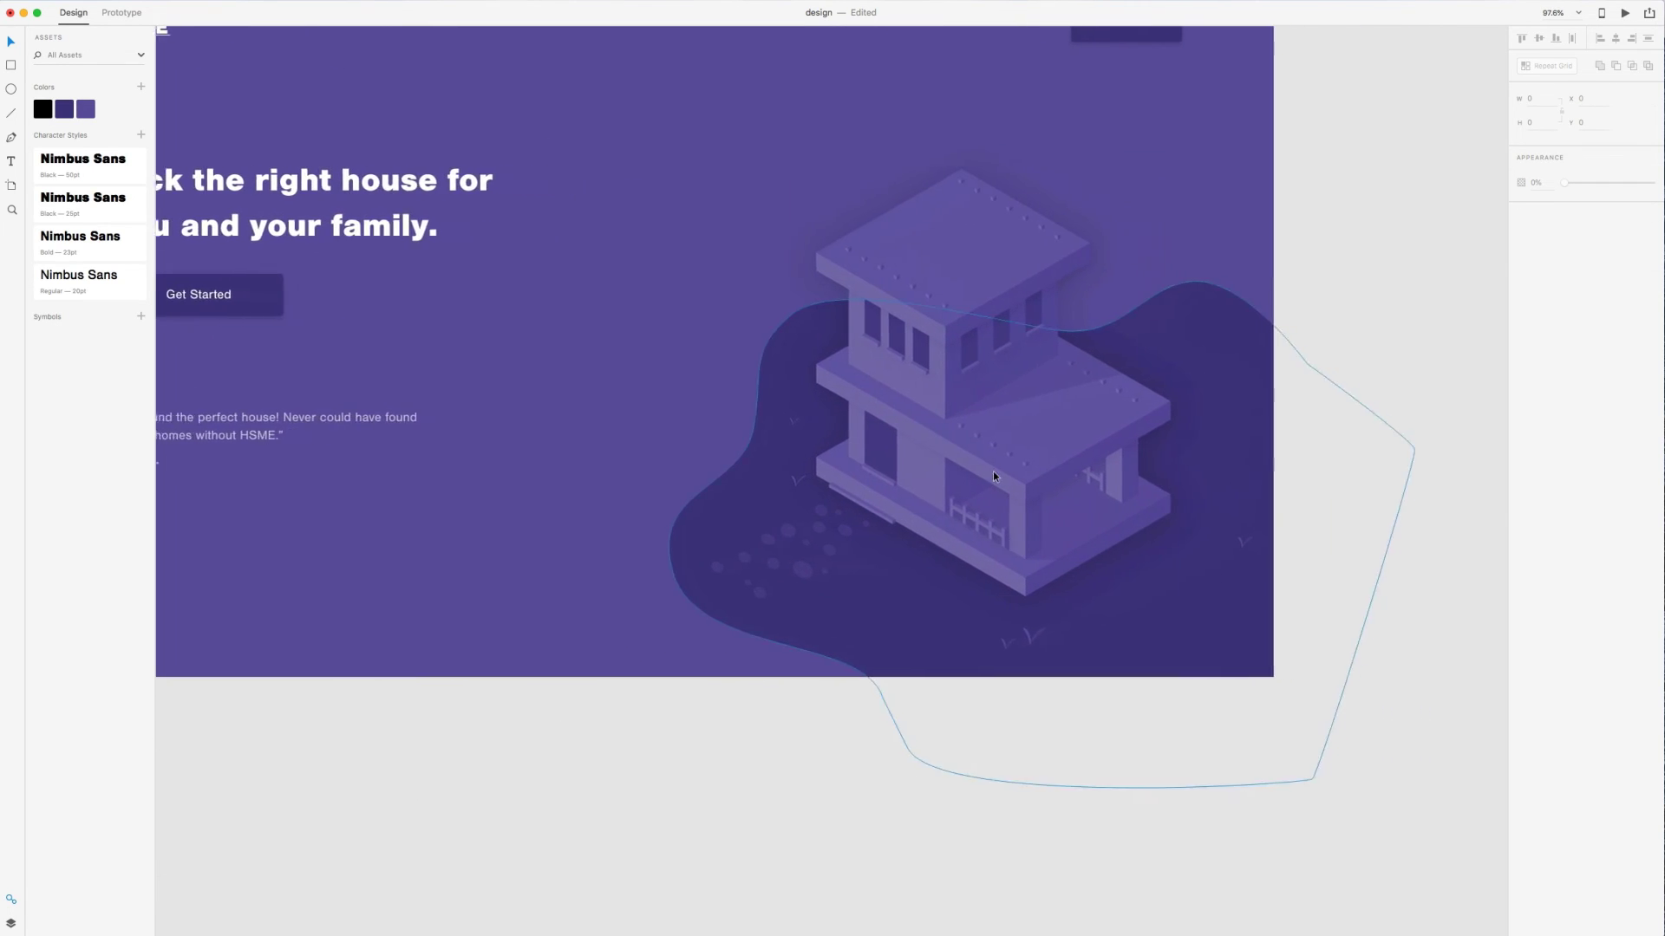
scroll(992, 470, "down", 3)
scroll(943, 566, "down", 2)
scroll(907, 706, "up", 1)
scroll(906, 706, "left", 1)
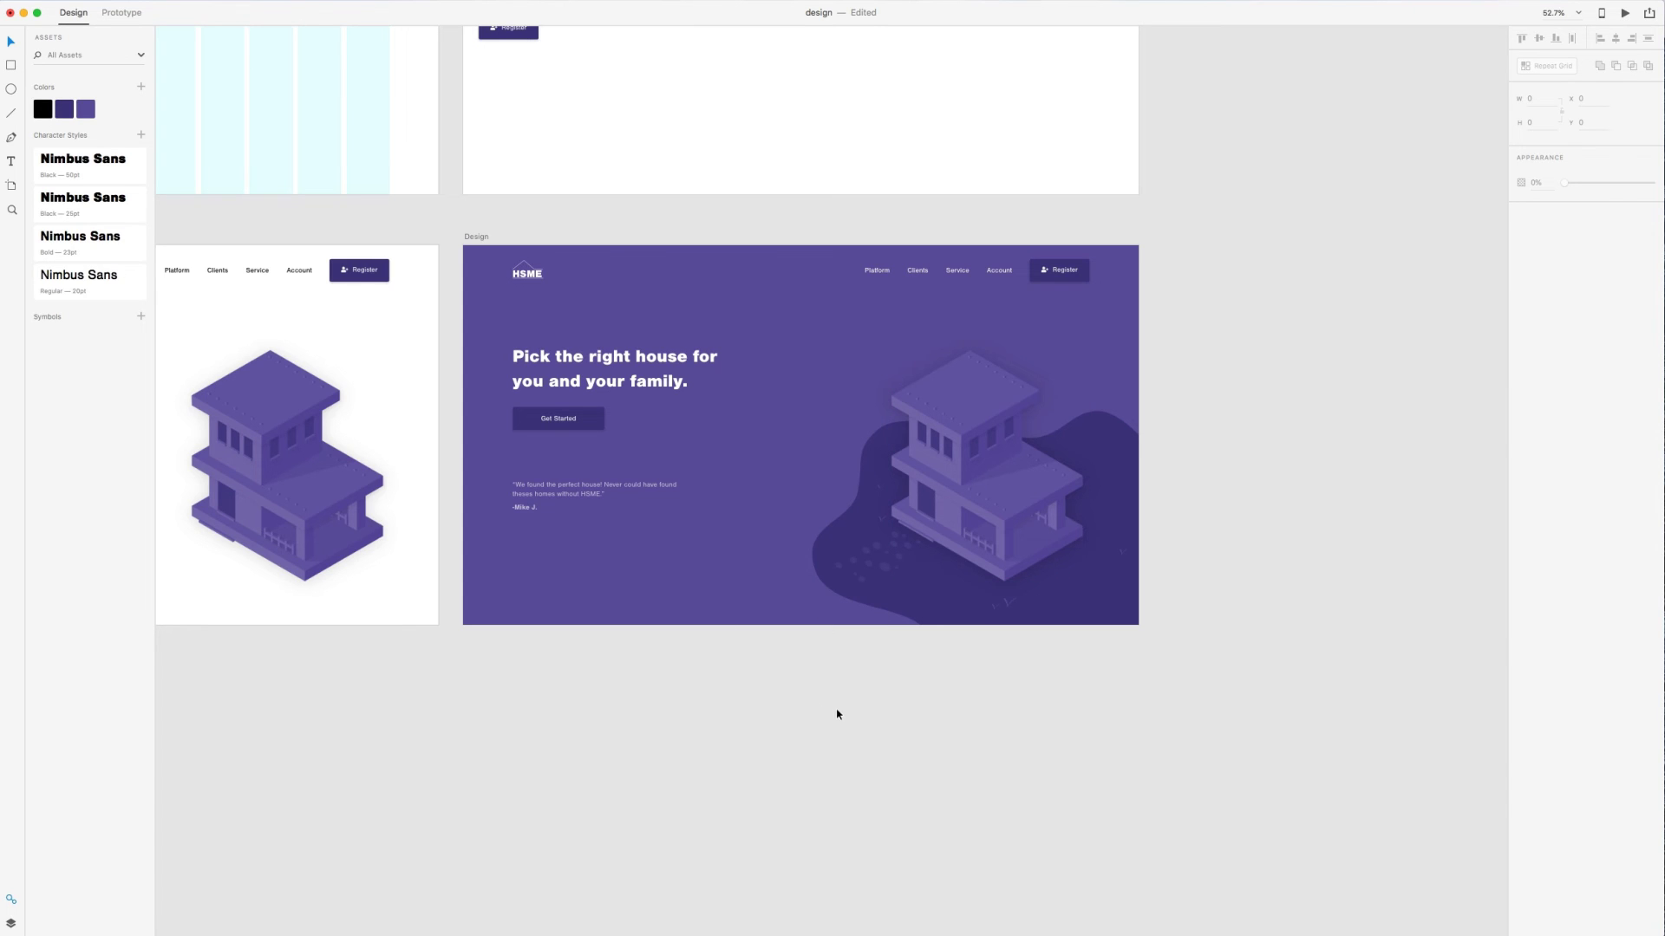
left_click(841, 544)
key("Escape")
Draw a closed triangle with the Pen tool from the tower's lower front corner across the lower roof, with a white fill and no border
scroll(1008, 496, "up", 5)
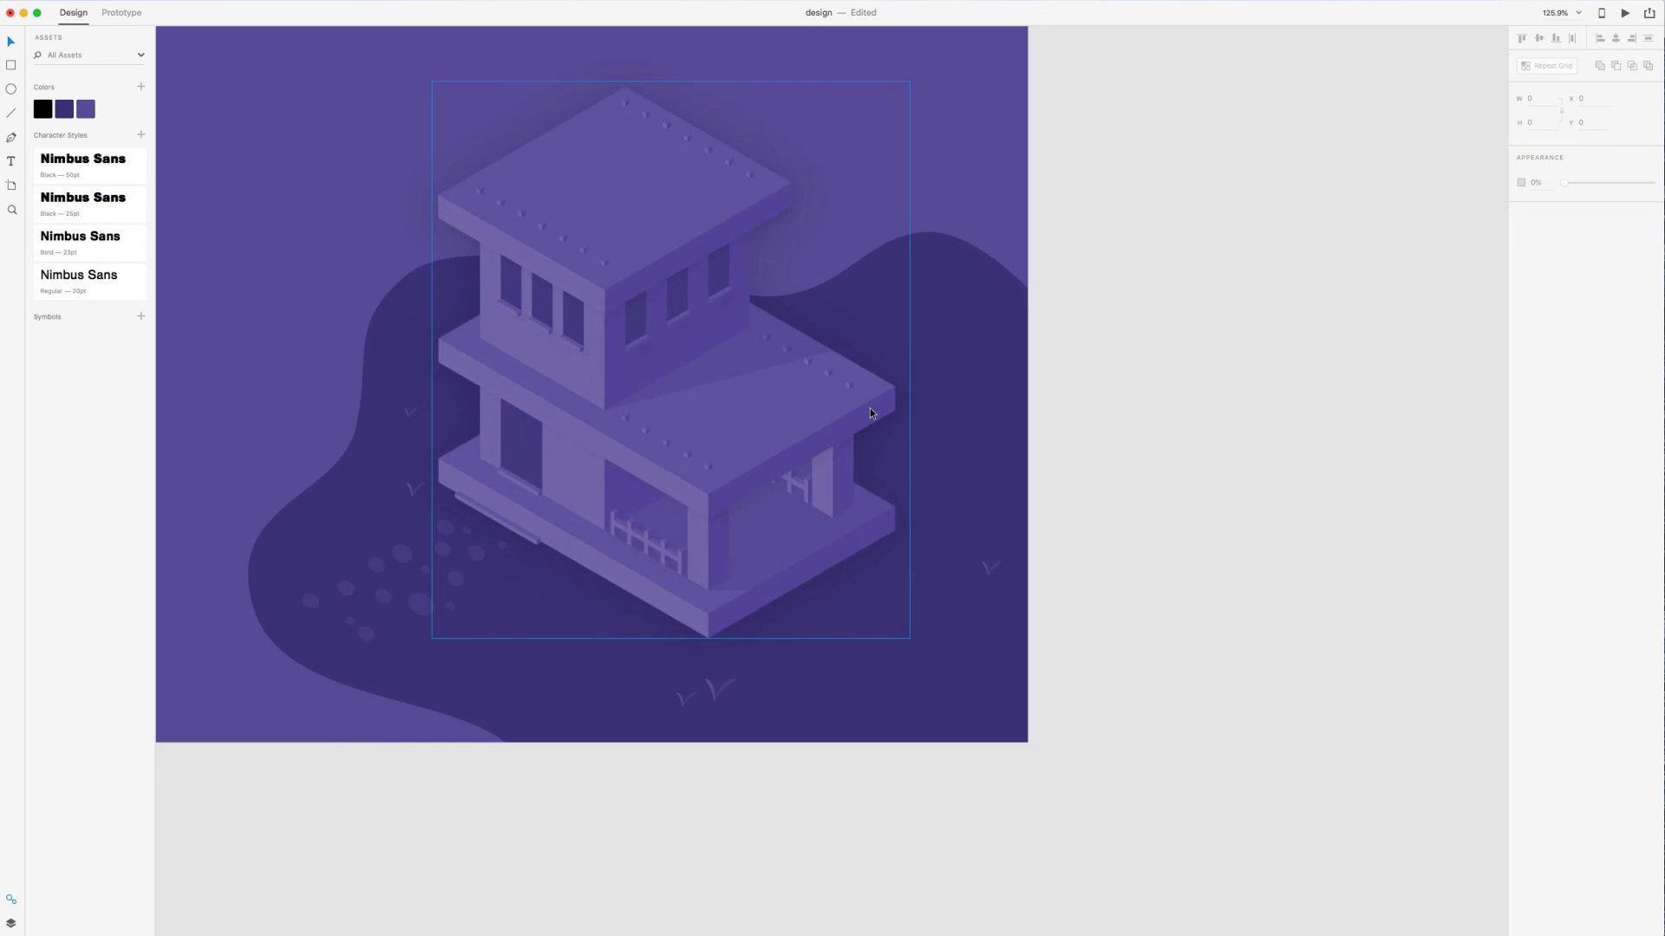
key("p")
left_click(606, 413)
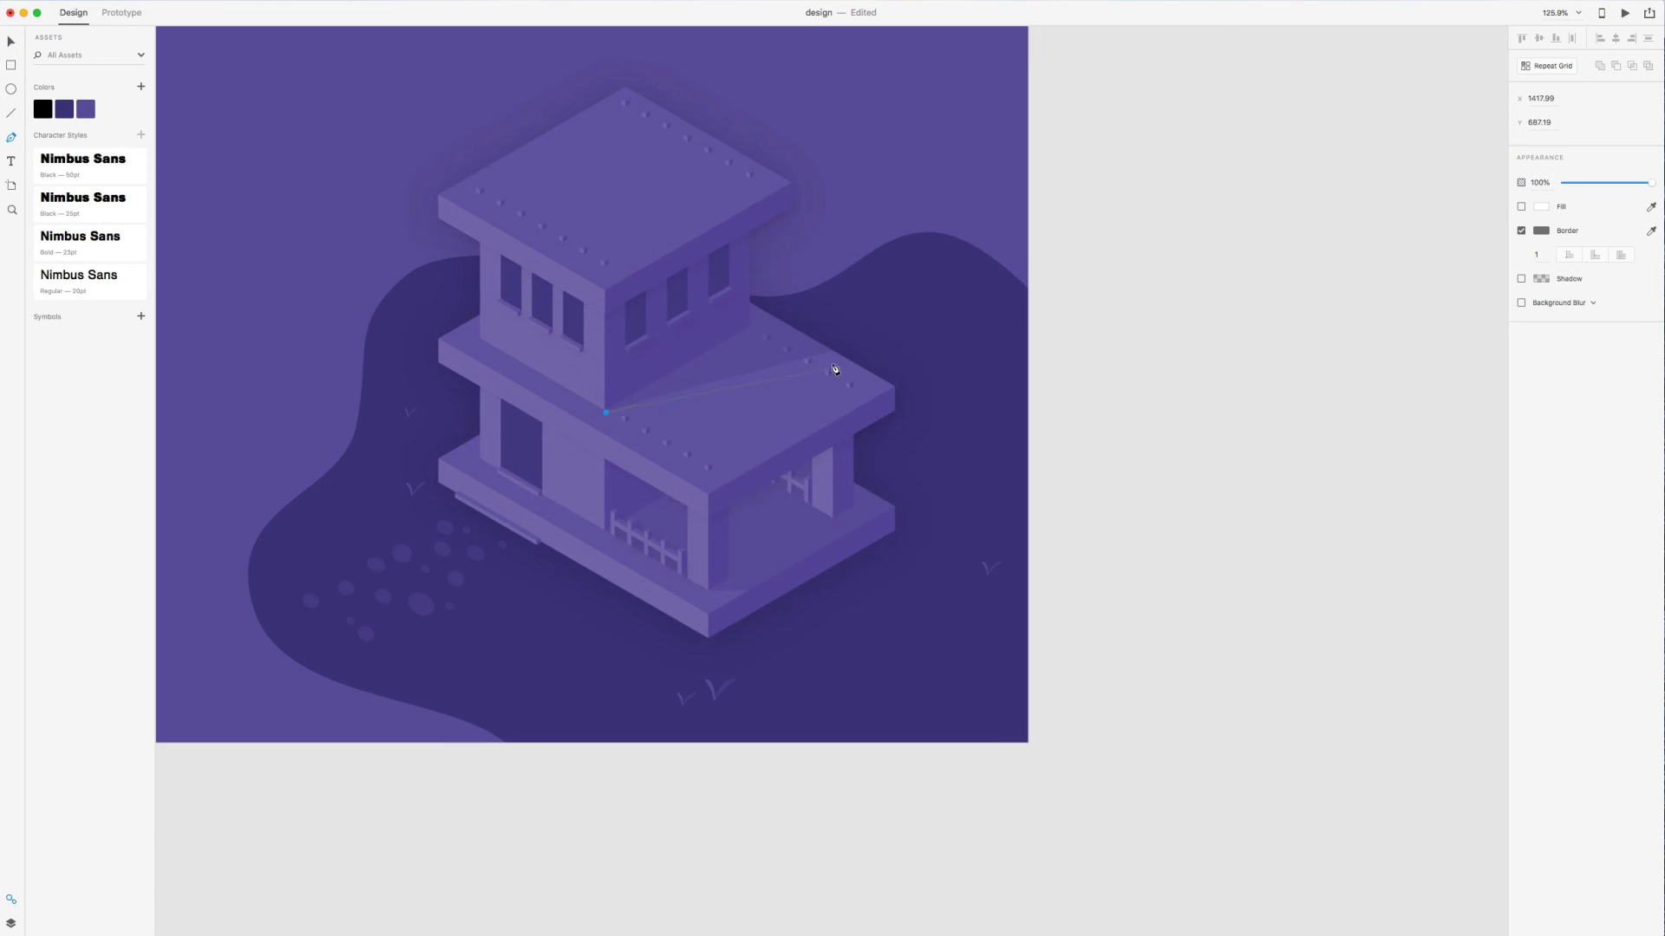
left_click(834, 350)
left_click(752, 272)
left_click(606, 413)
key("Escape")
left_click(1522, 207)
left_click(1520, 230)
Move the white triangle to the lowest front corner of the house base and enlarge it well beyond the artboard's edge
left_click_drag(720, 353, 780, 538)
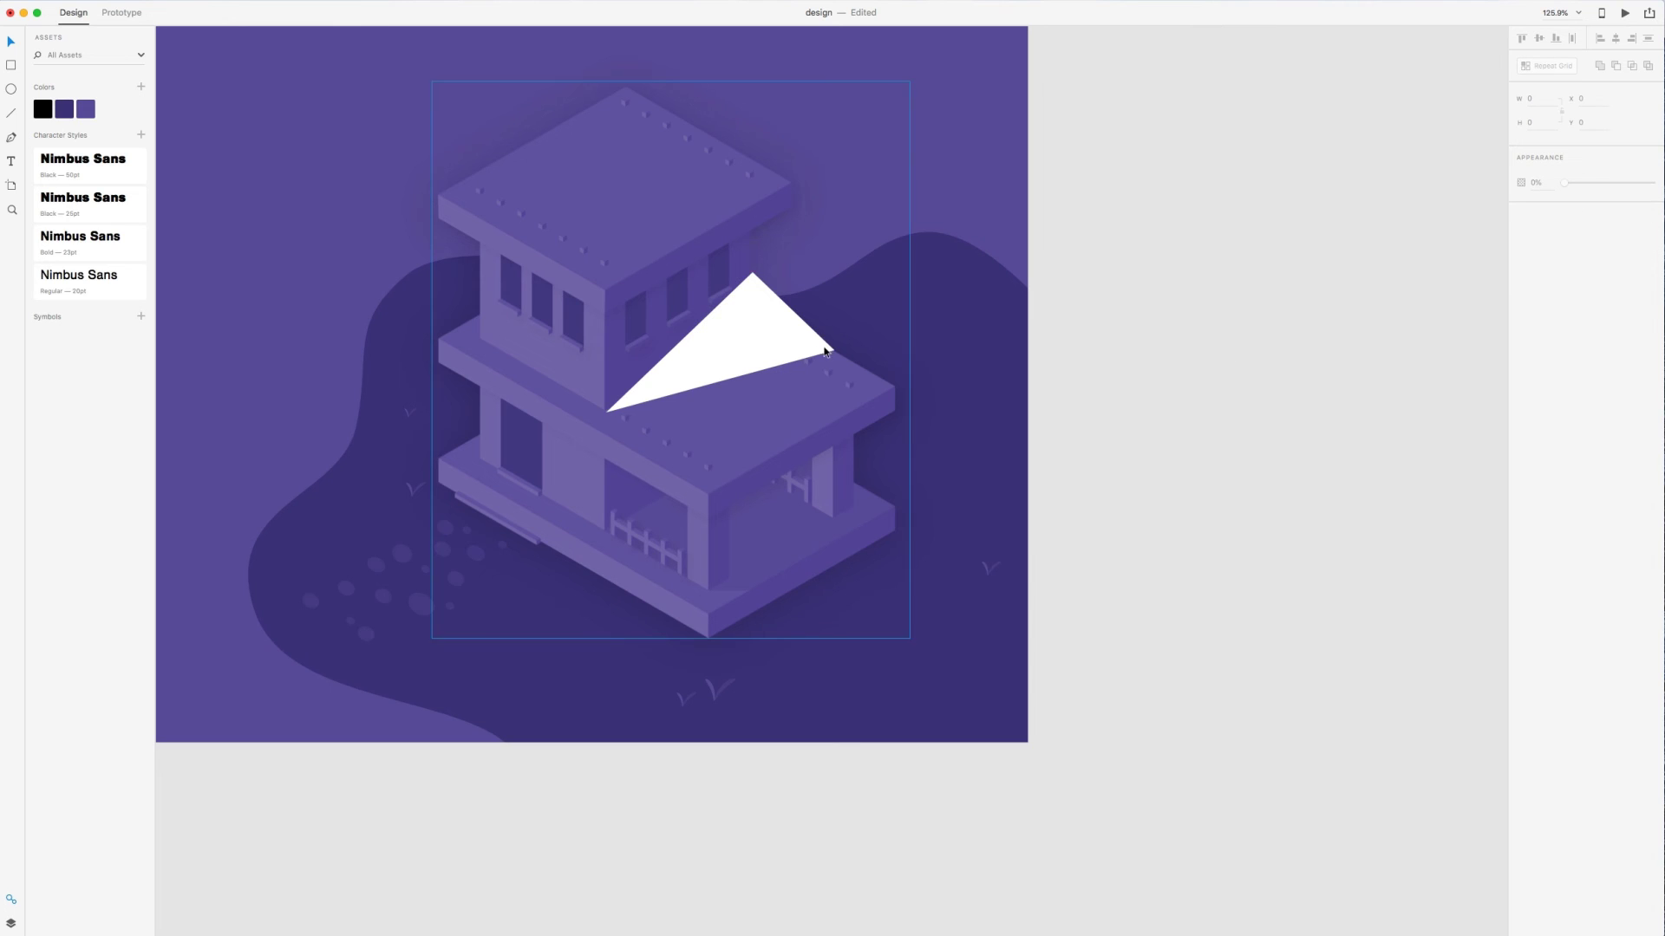
left_click_drag(835, 350, 899, 580)
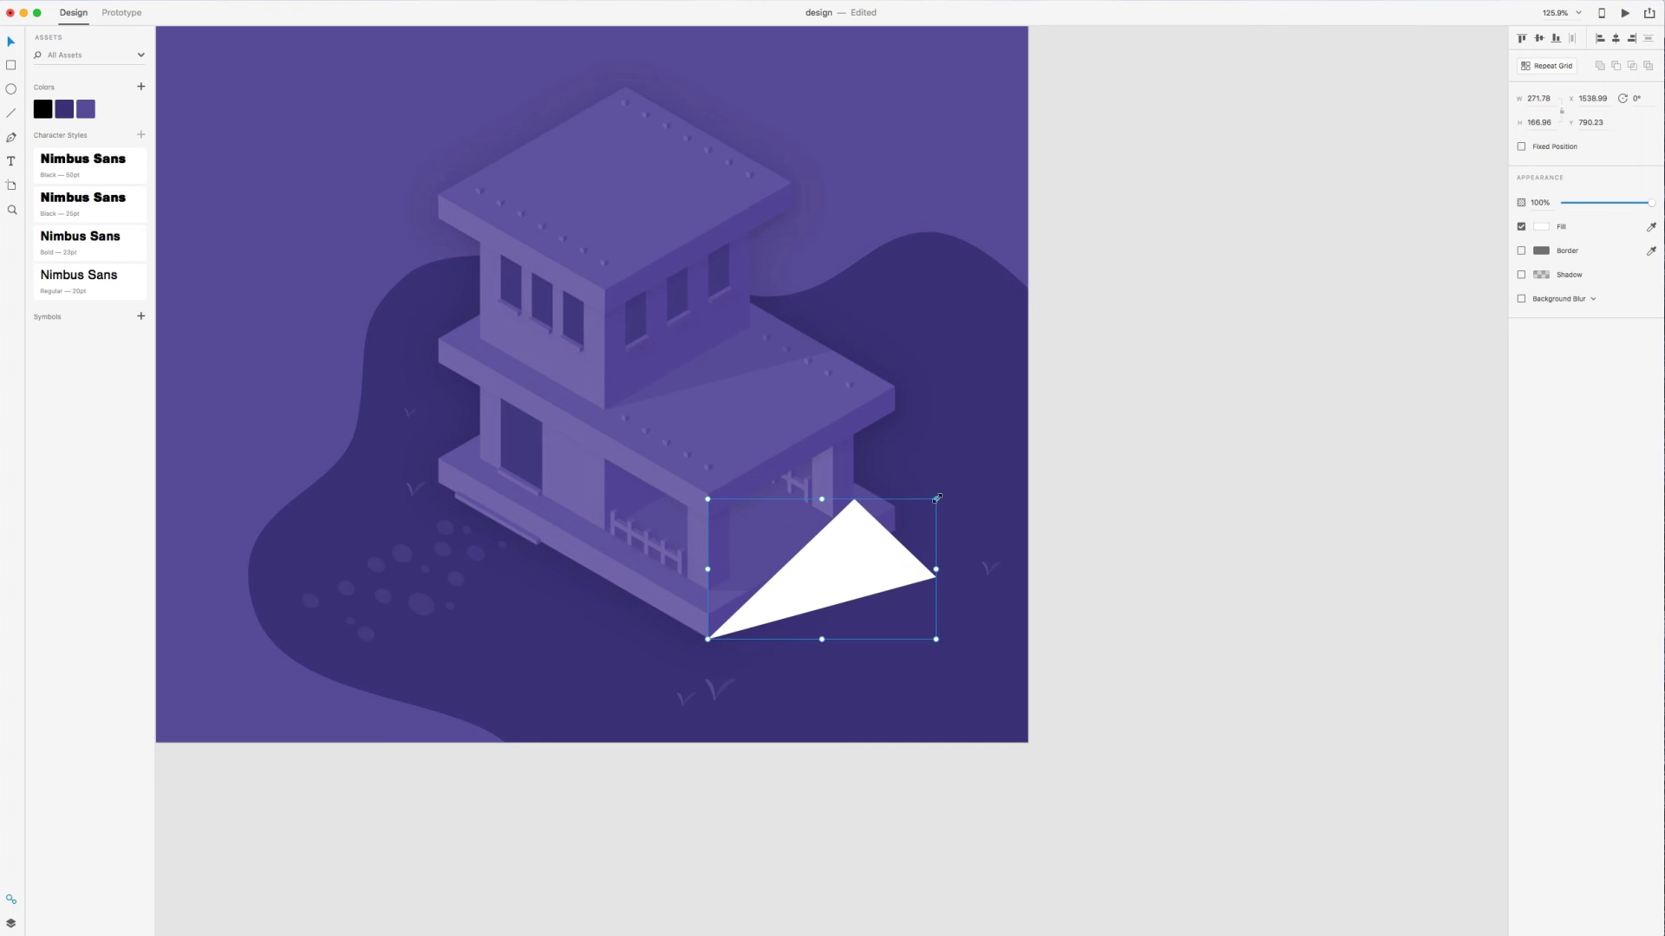
left_click_drag(936, 501, 1275, 209)
left_click(1301, 233)
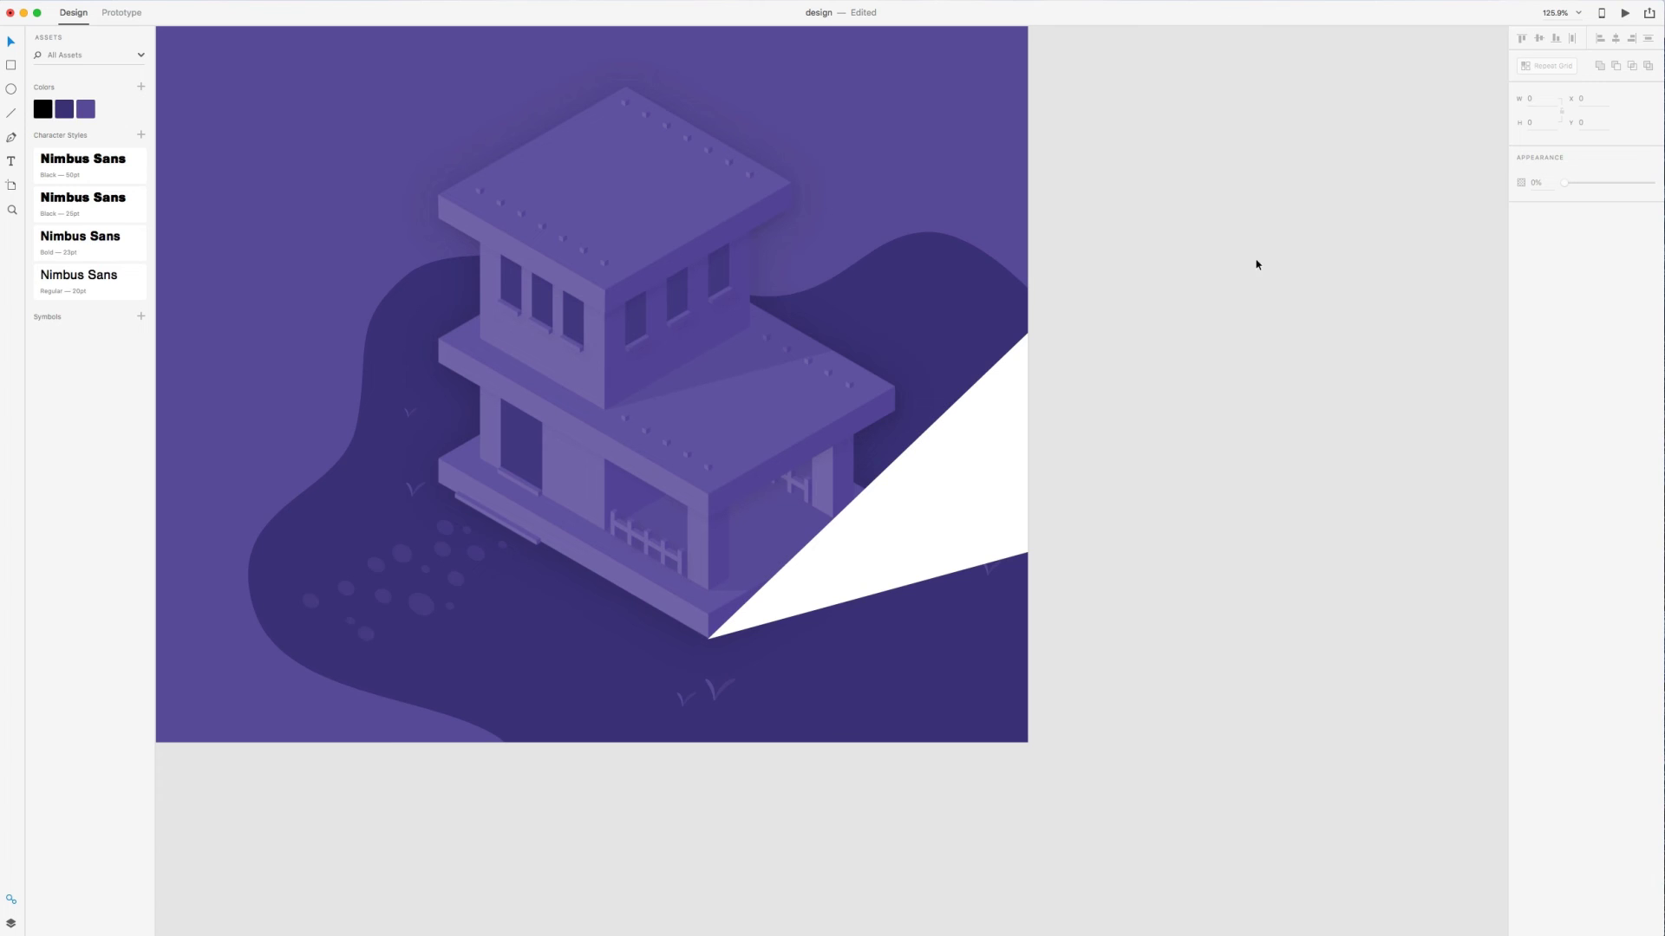
Add an anchor point on the triangle's upper edge and move it to the tower's lower front corner, making a four-sided shadow shape
double_click(965, 467)
left_click(878, 477)
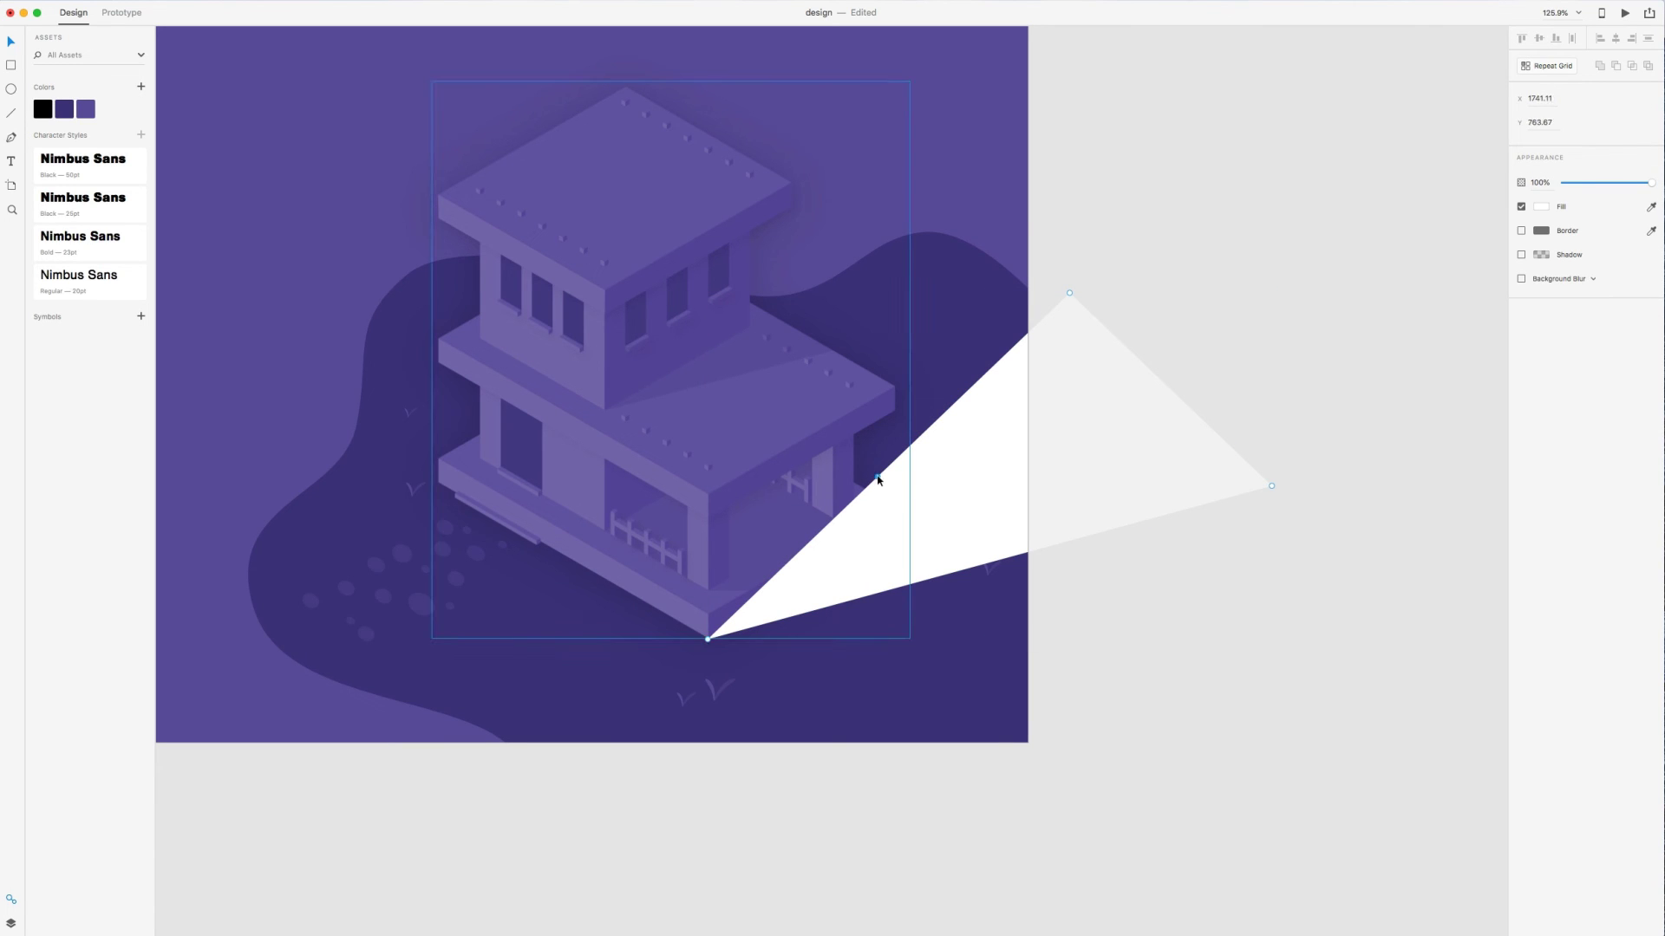
left_click_drag(878, 477, 609, 393)
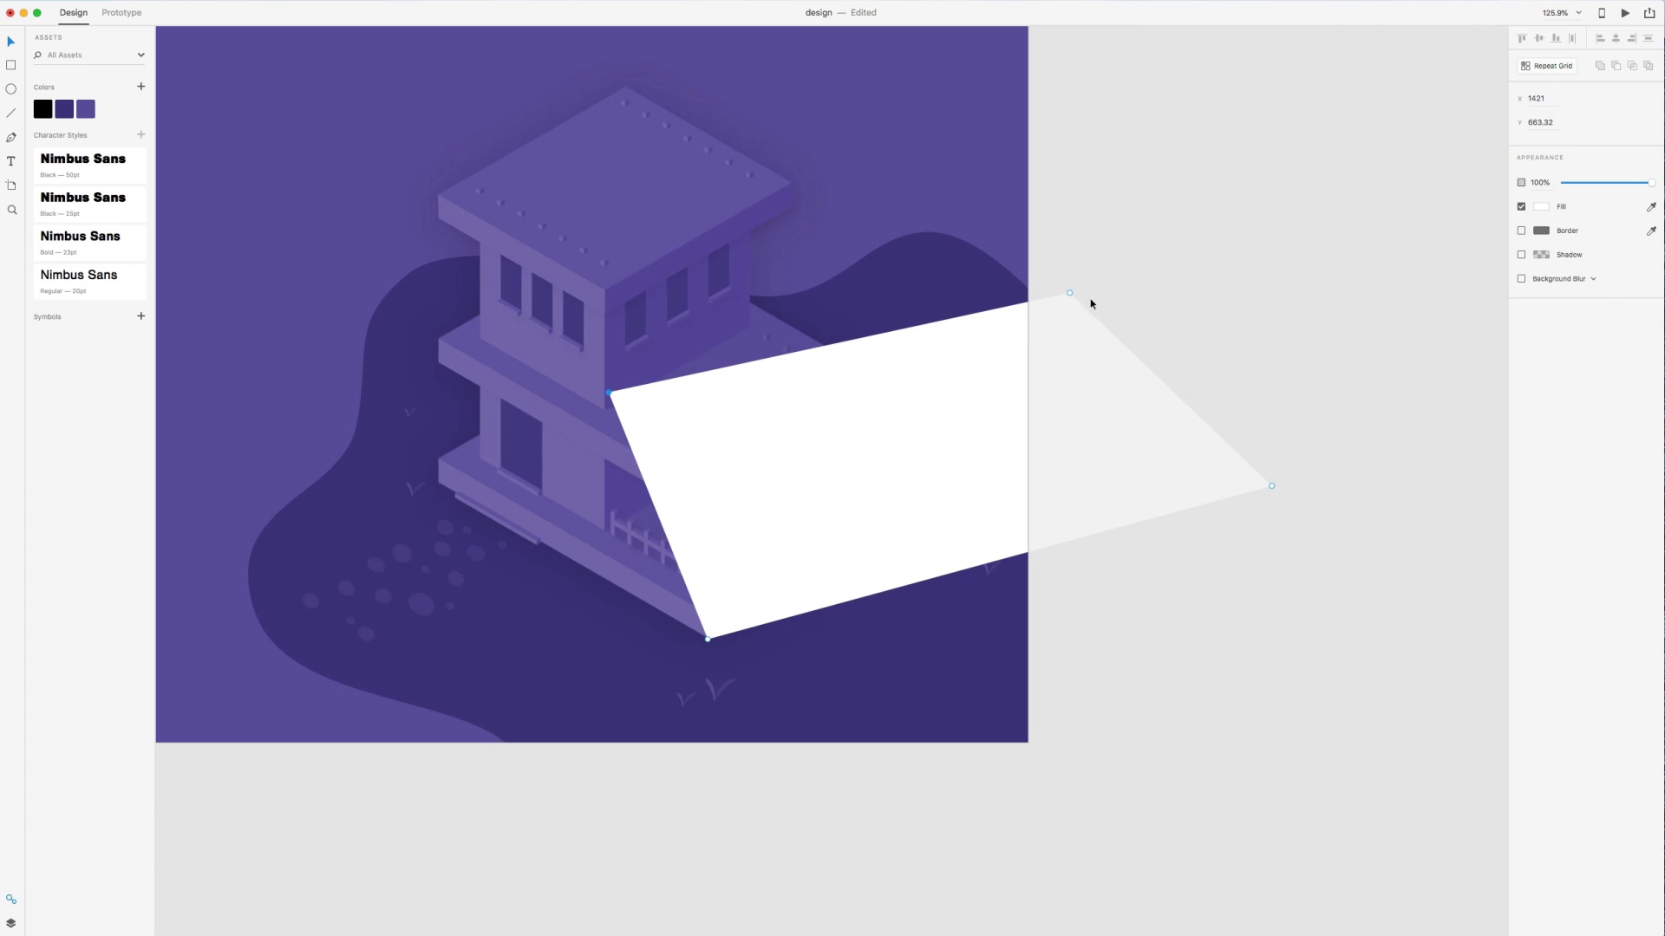
left_click(1184, 342)
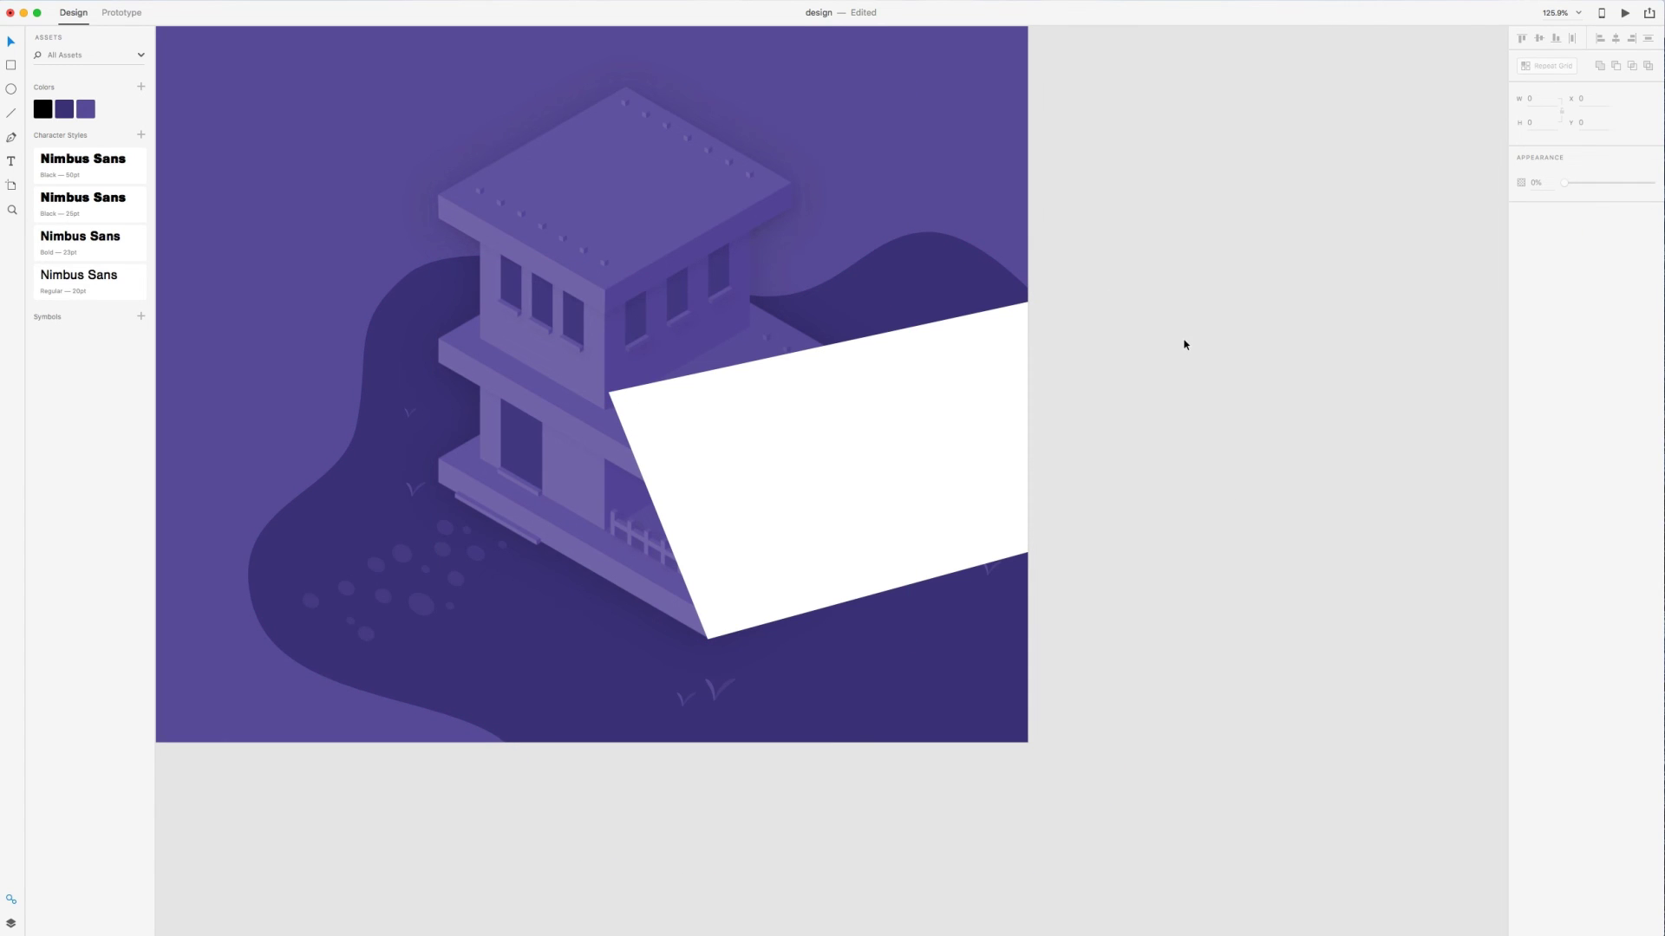
Fill the four-sided shape with black from the saved colours and set its opacity to 5%
left_click(858, 469)
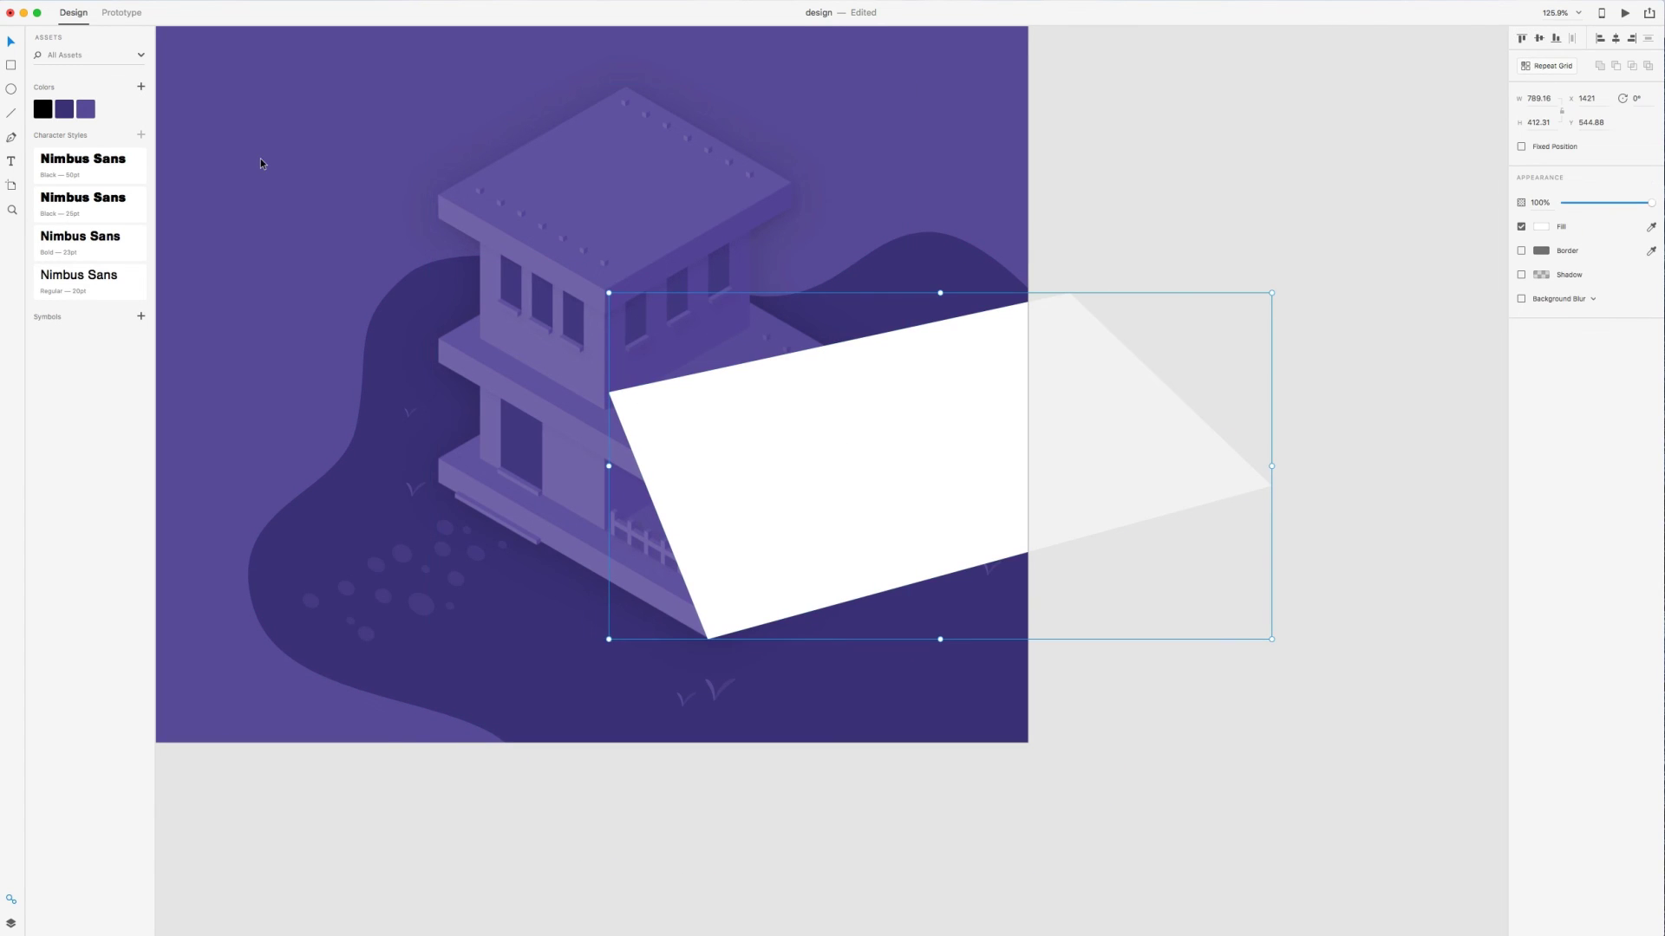
left_click(50, 113)
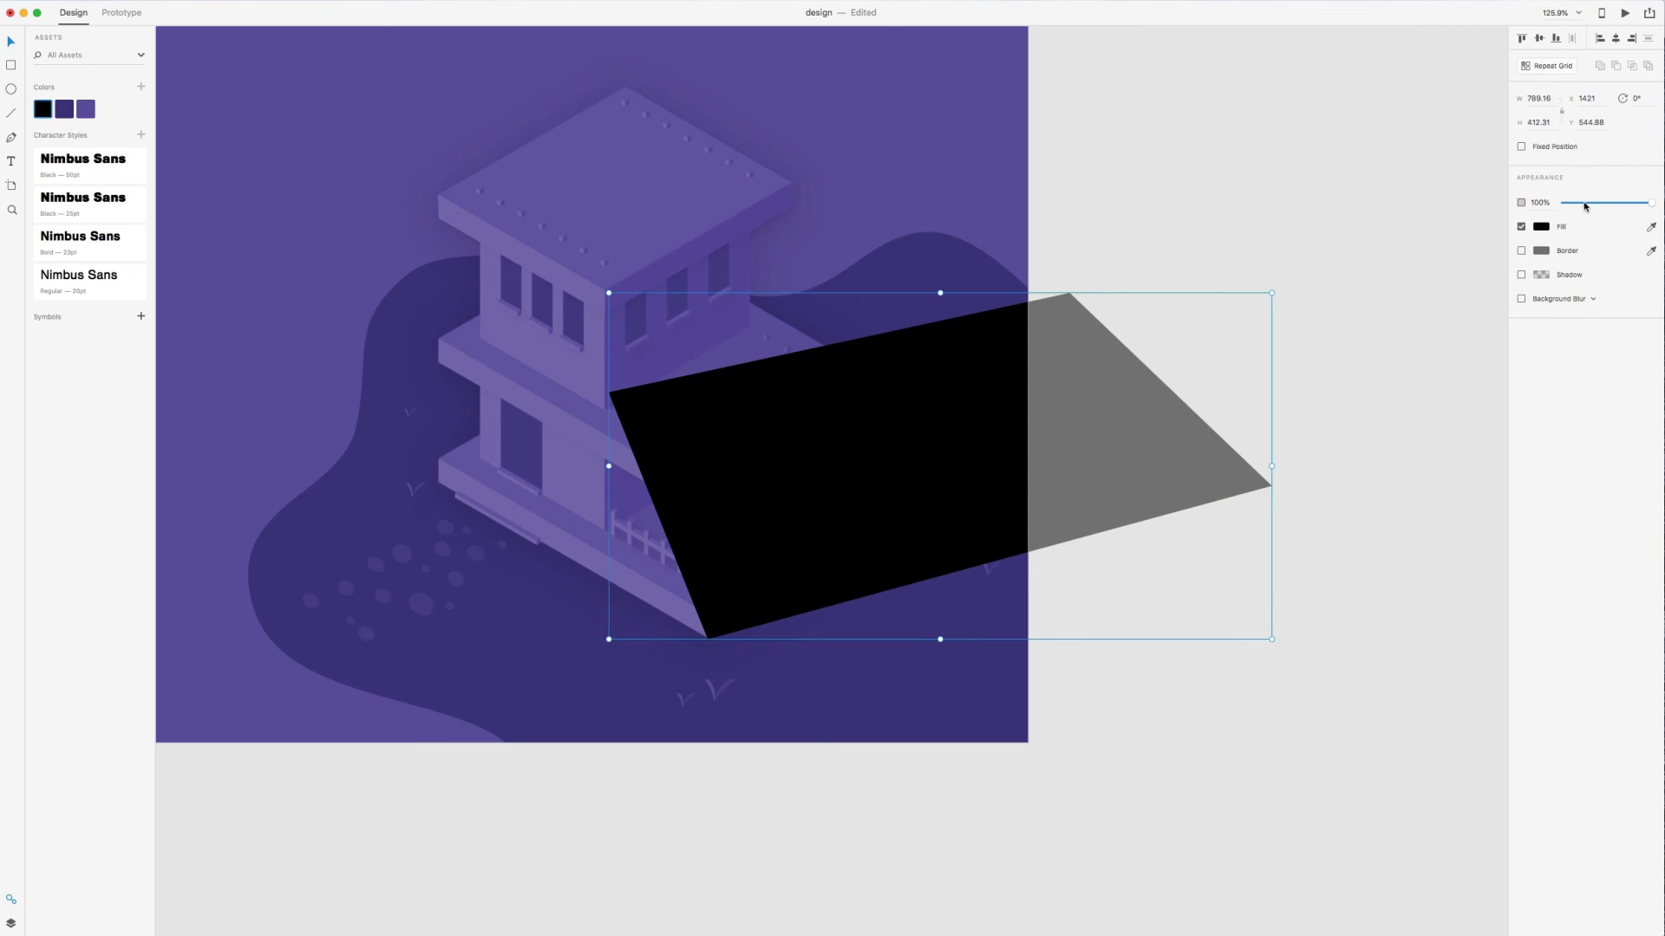
left_click_drag(1585, 205, 1569, 205)
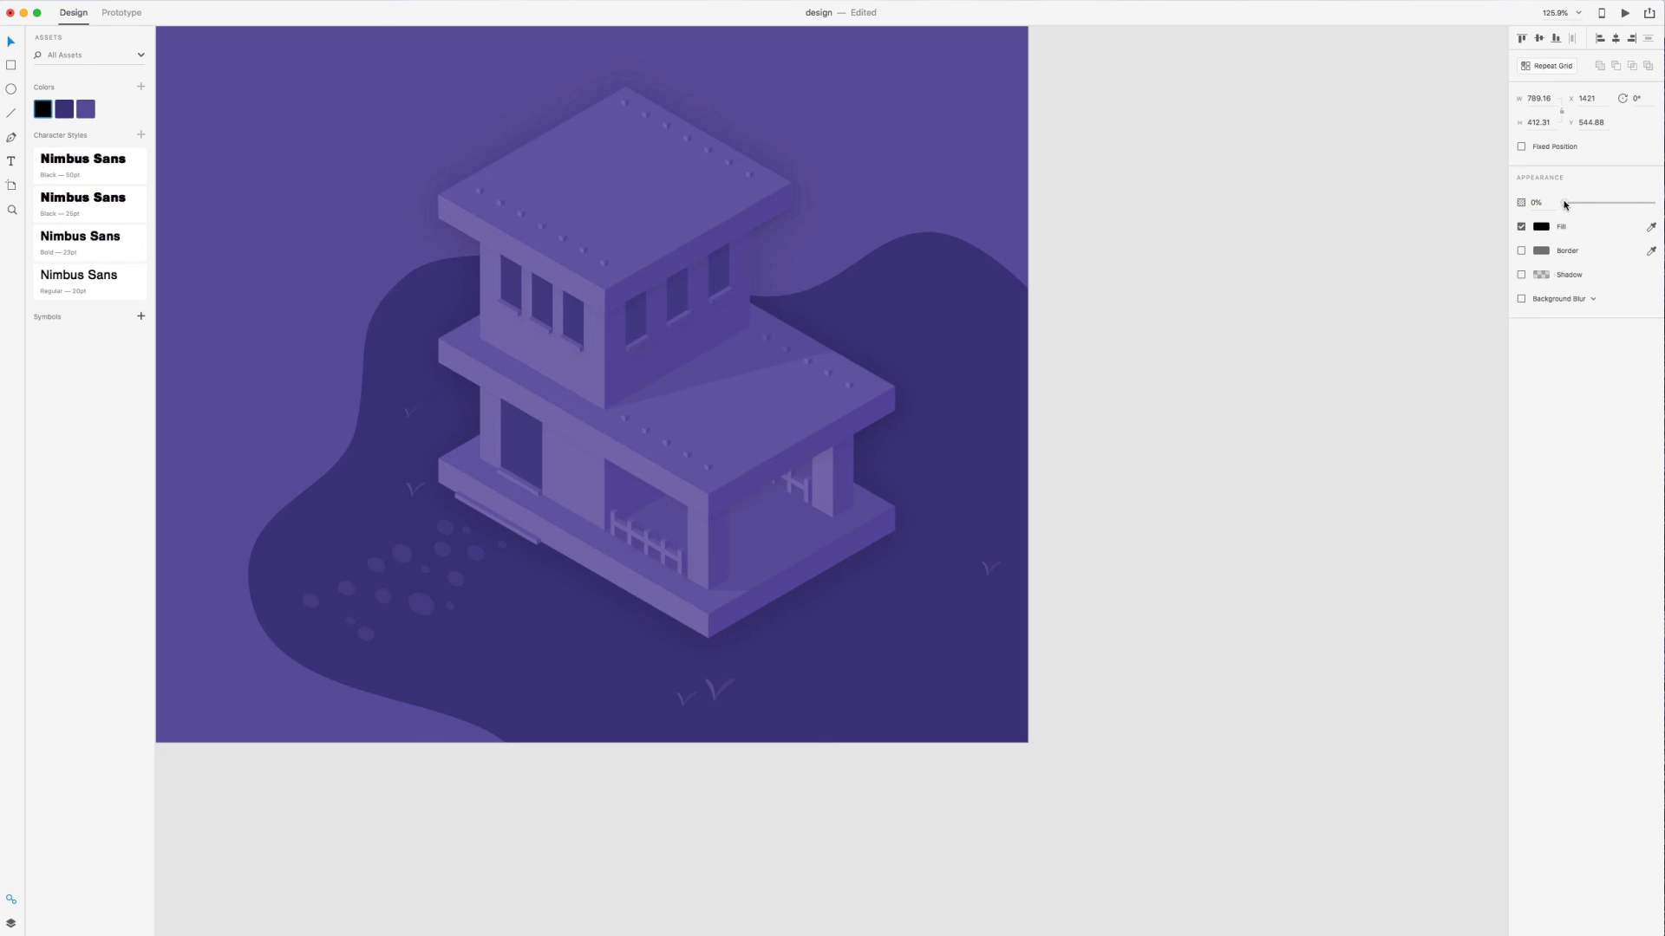
left_click_drag(1570, 203, 1570, 205)
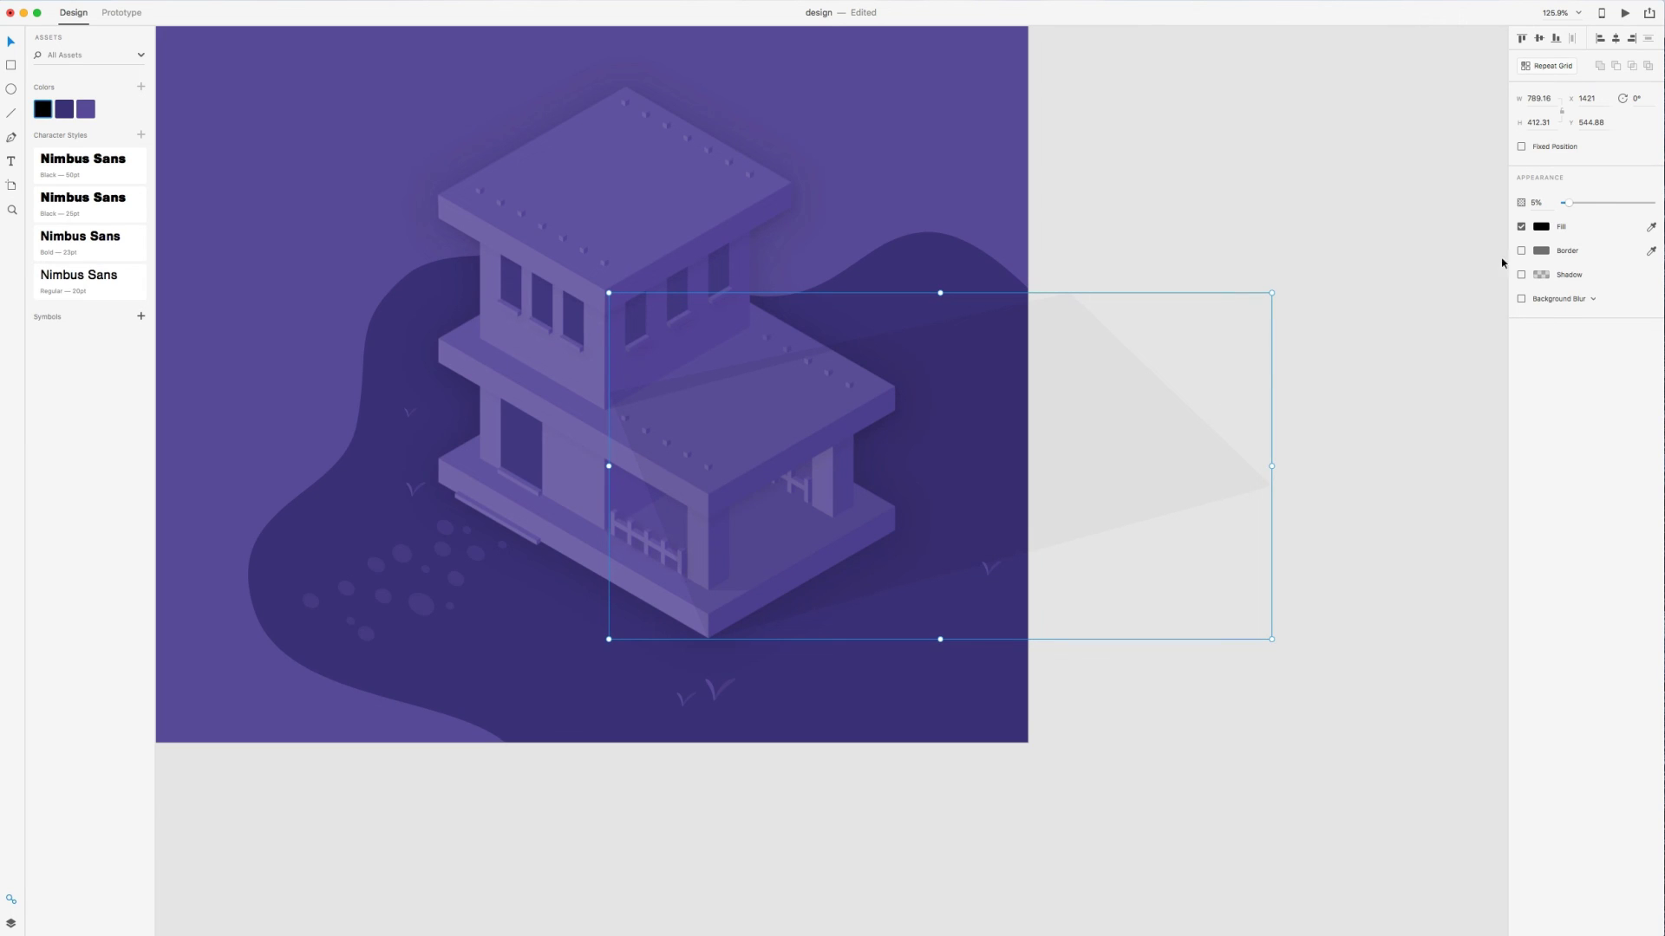
Give the shadow shape a black linear gradient with a transparent stop at its upper end, and send the shape behind the house
left_click(1542, 227)
left_click(1398, 145)
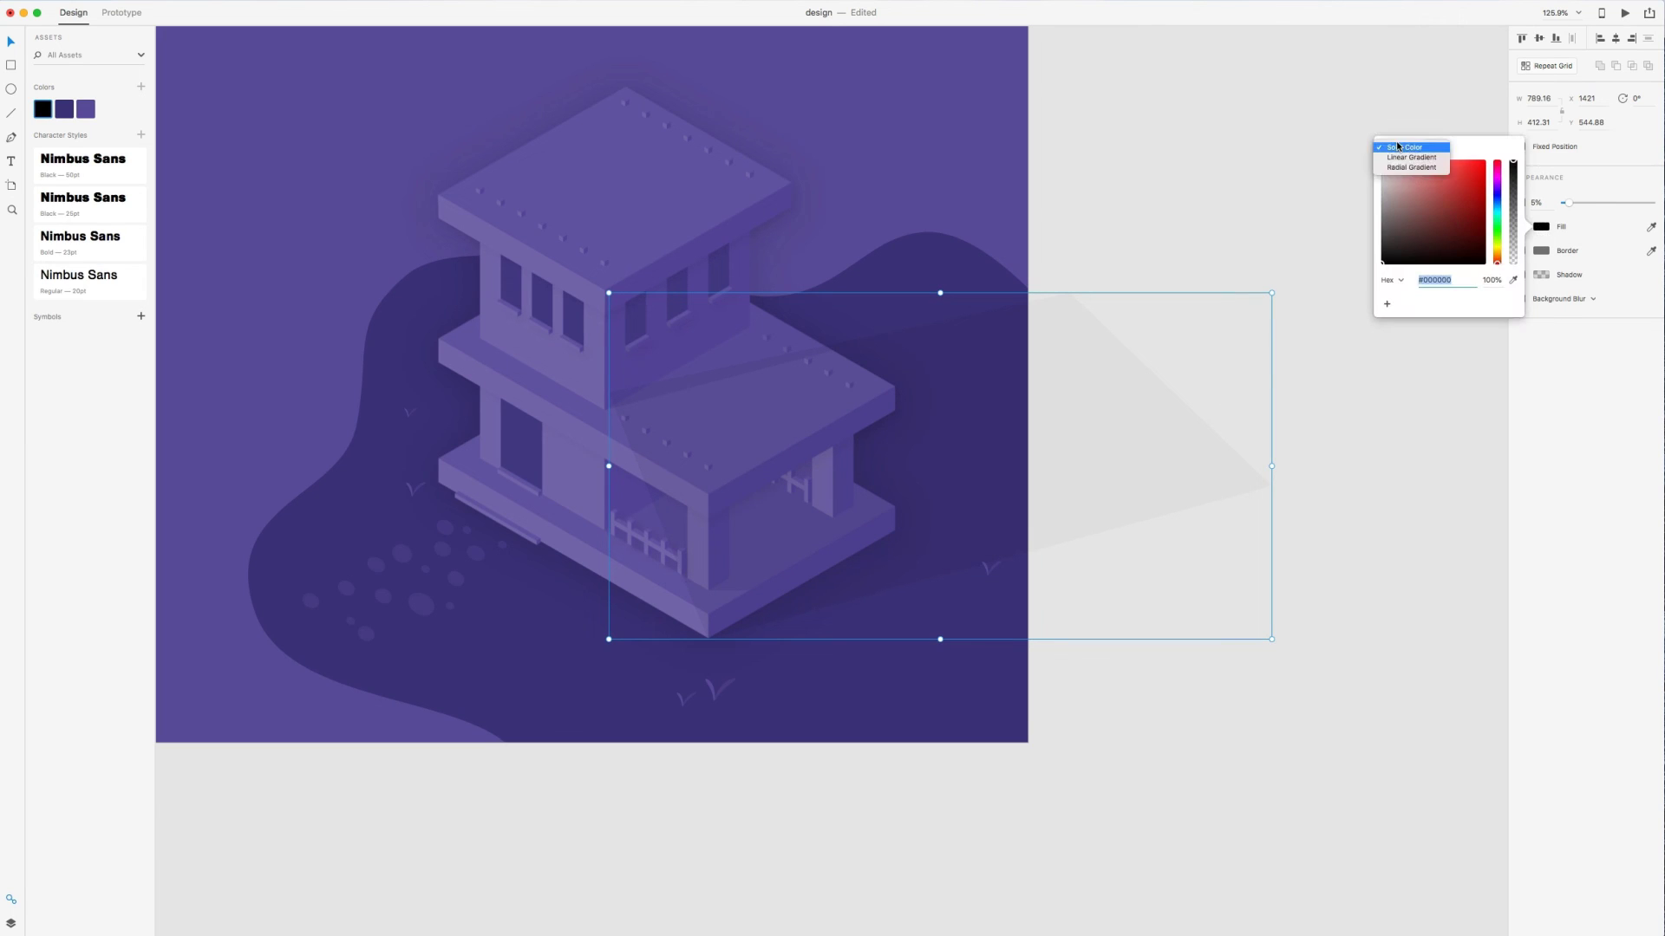
left_click(1400, 154)
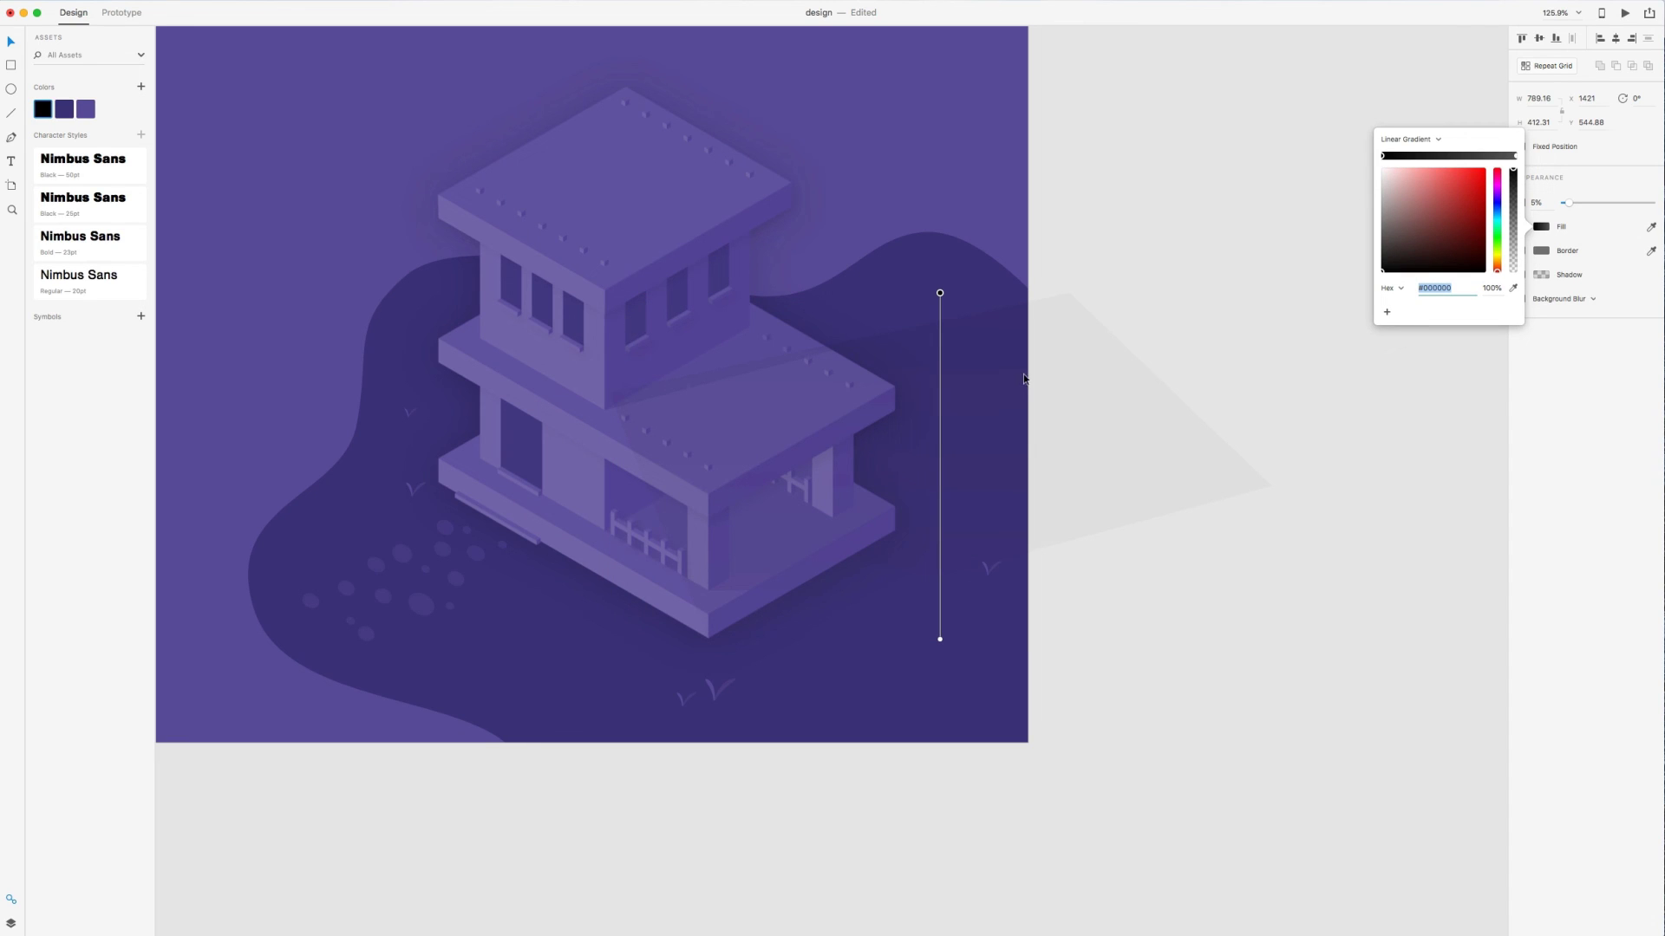
left_click(1517, 158)
left_click_drag(1411, 234, 1335, 310)
left_click(940, 293)
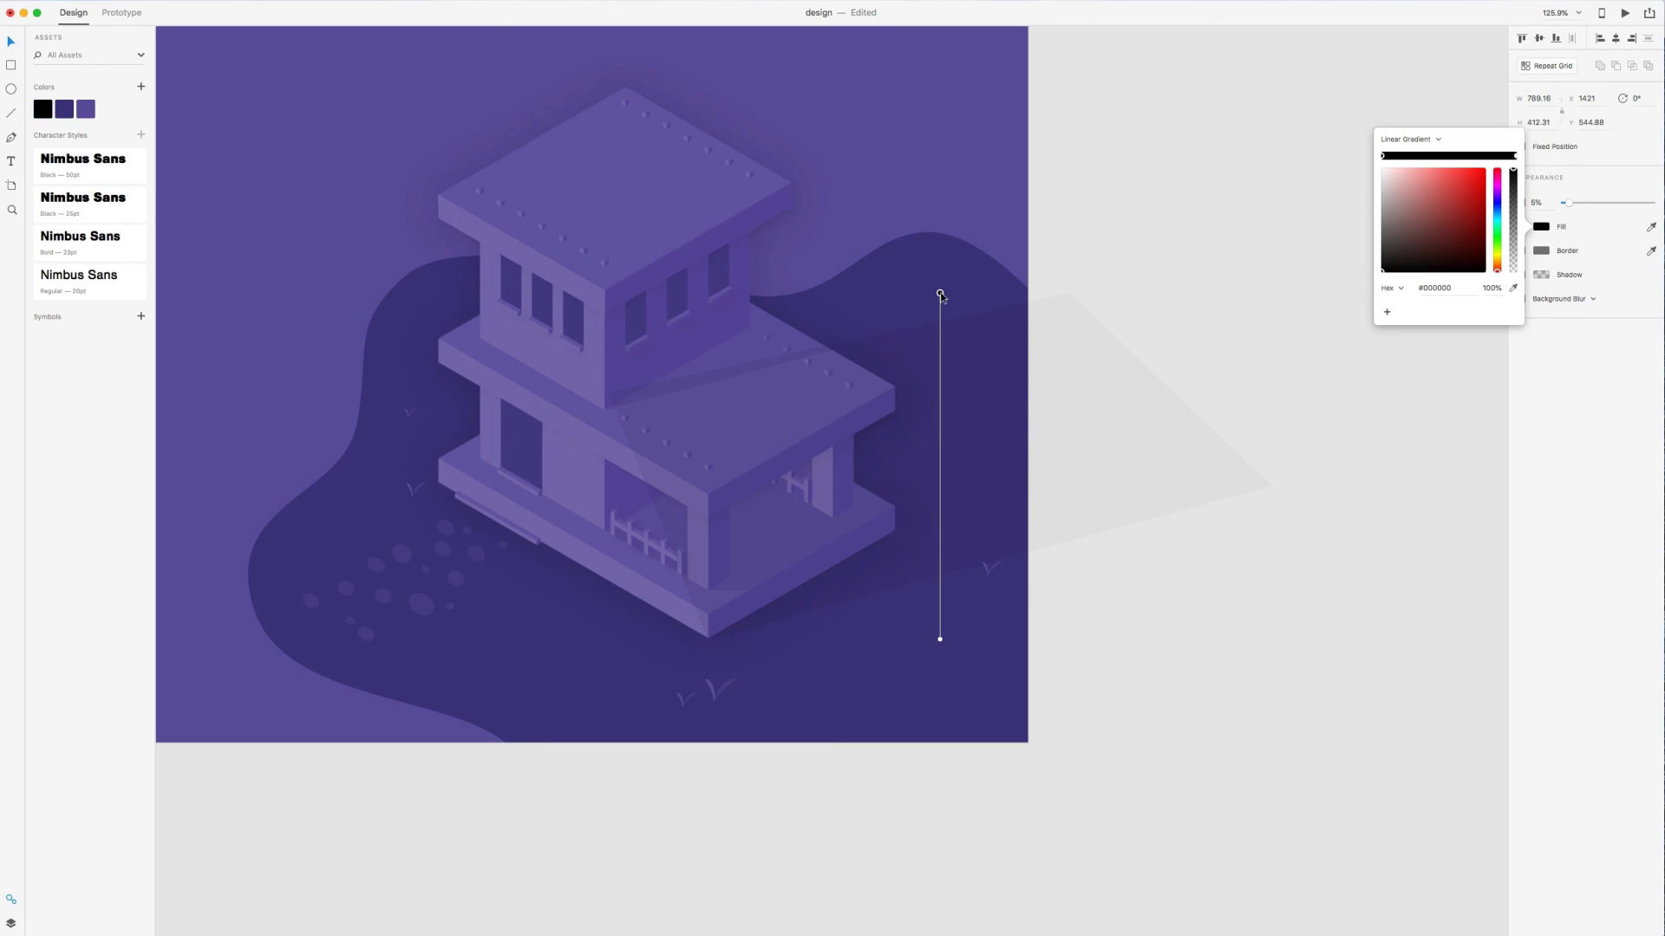
left_click_drag(1513, 186, 1518, 295)
left_click(1342, 512)
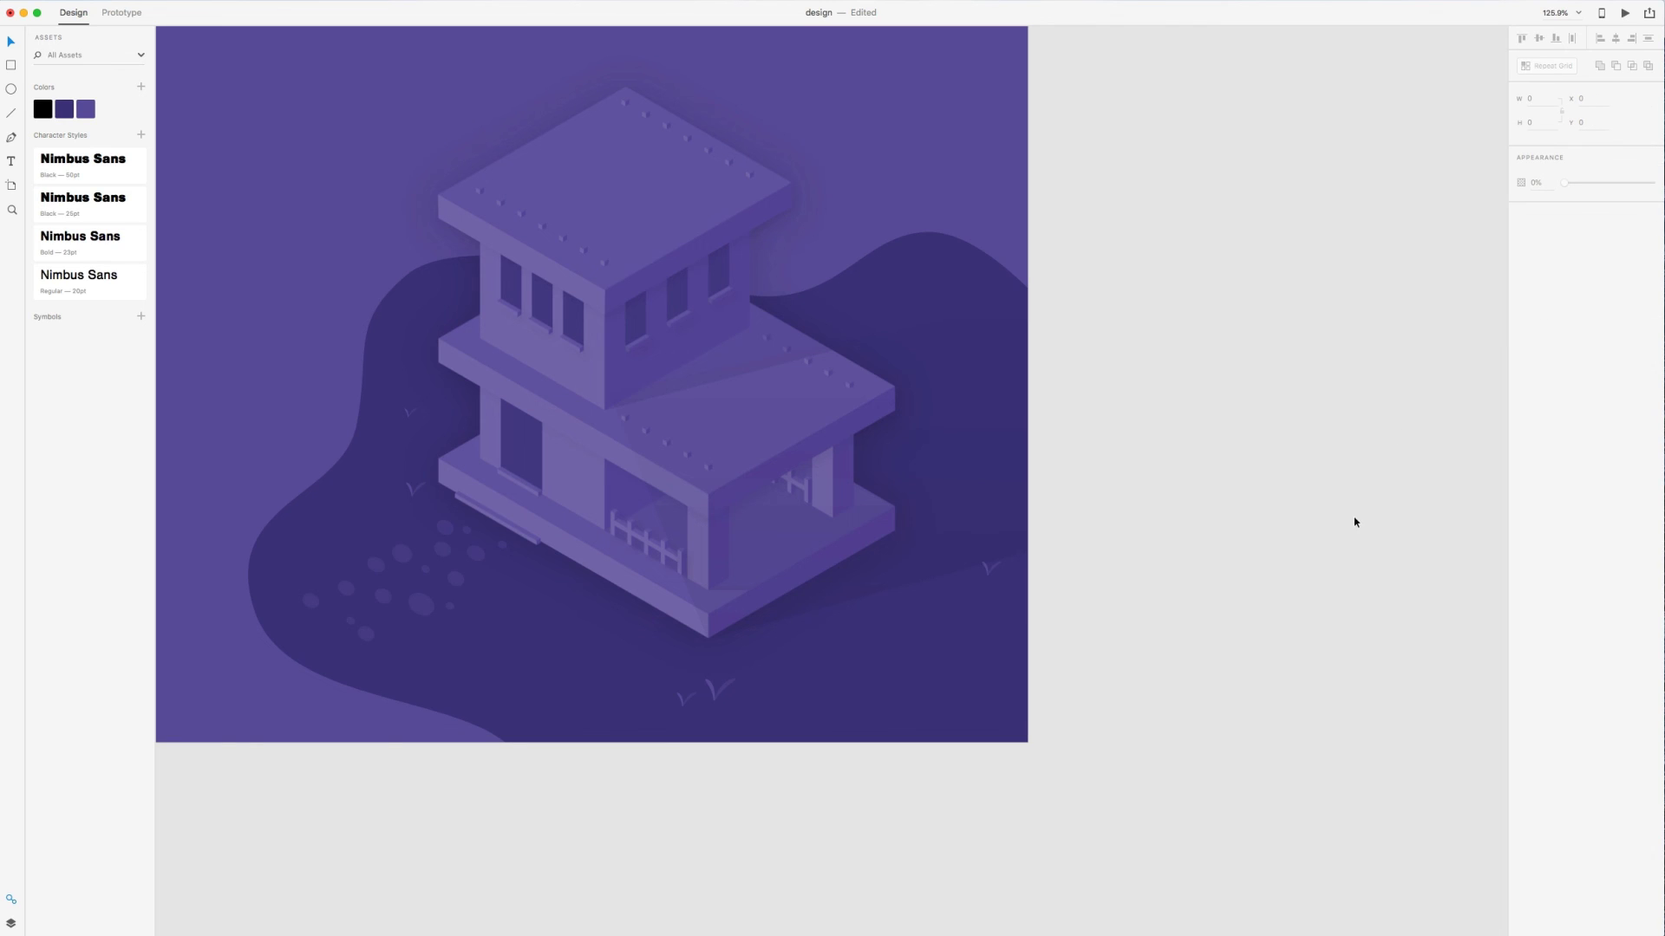
left_click(977, 482)
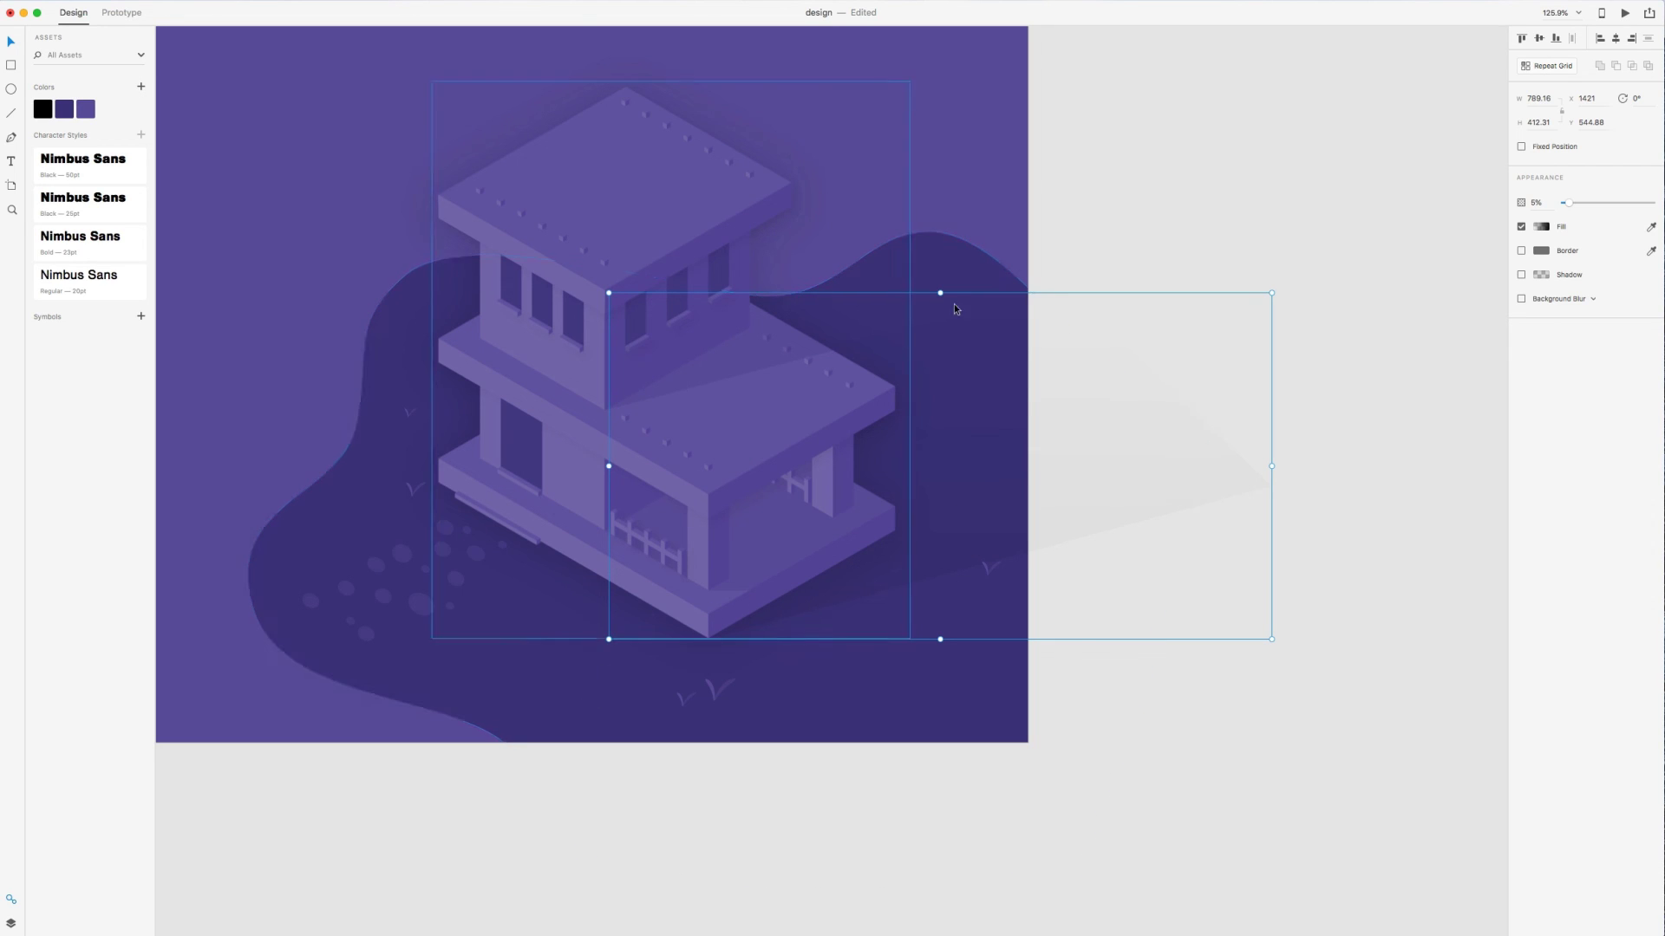
left_click(1327, 267)
Set the blur of the house illustration's shadow to 20
scroll(1274, 322, "down", 5)
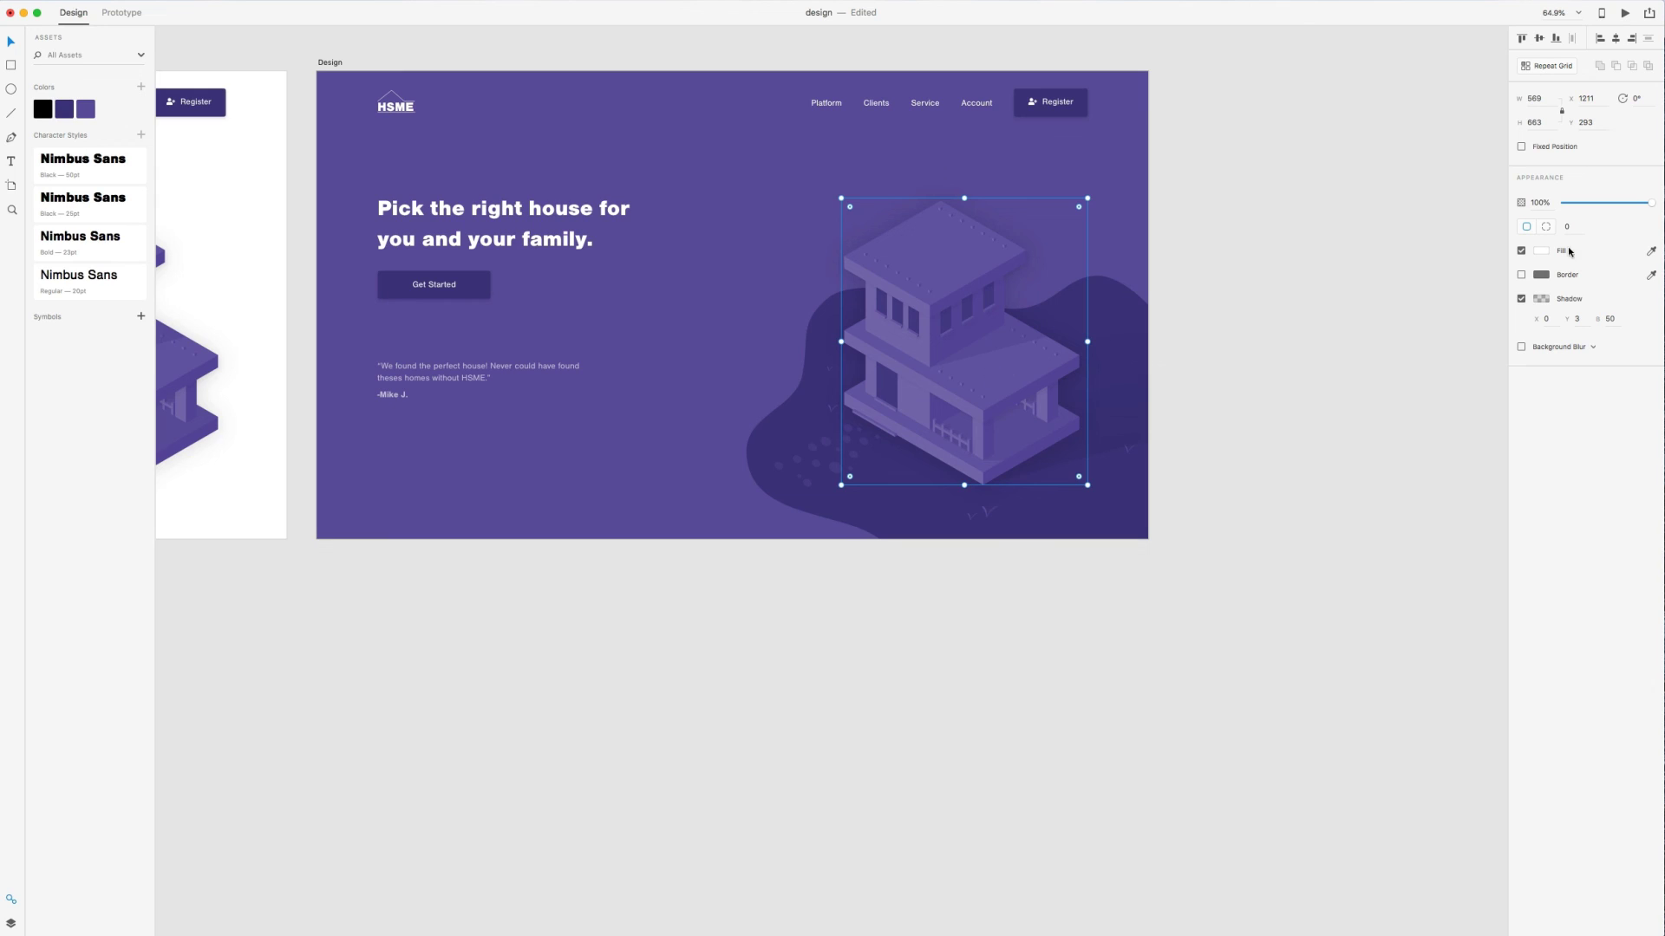
left_click(1610, 319)
type("30")
key("Return")
left_click(1610, 317)
type("20")
key("Return")
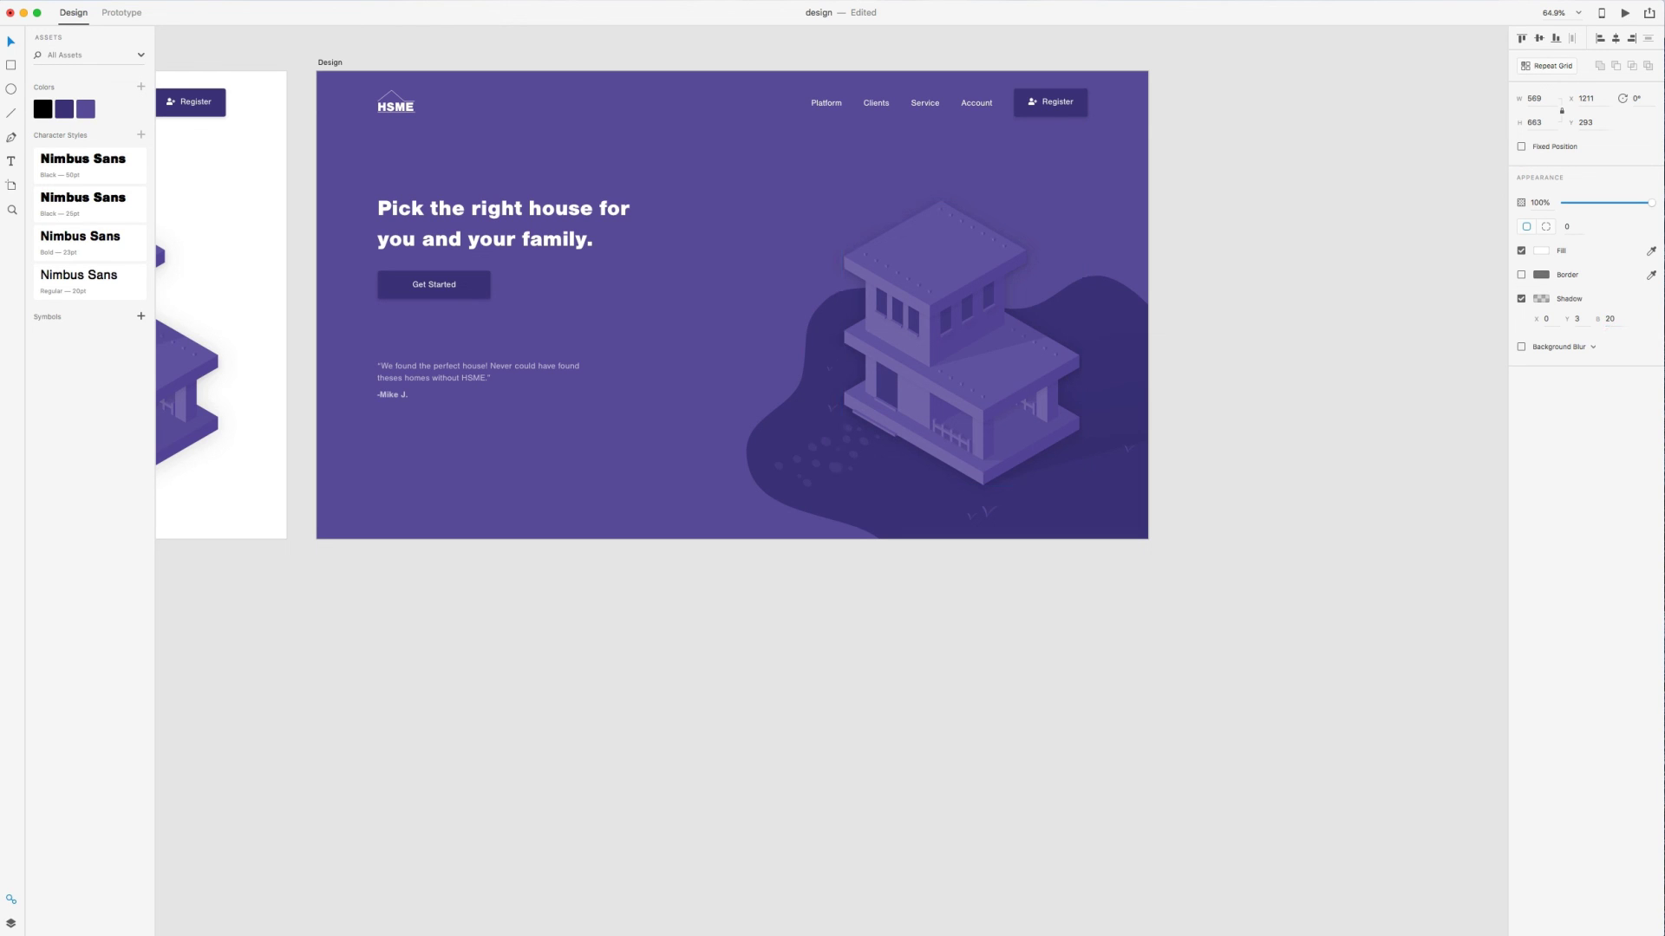
left_click(1388, 351)
Switch to the notes app and mark the design task as done in the House Project checklist
scroll(1384, 353, "down", 3)
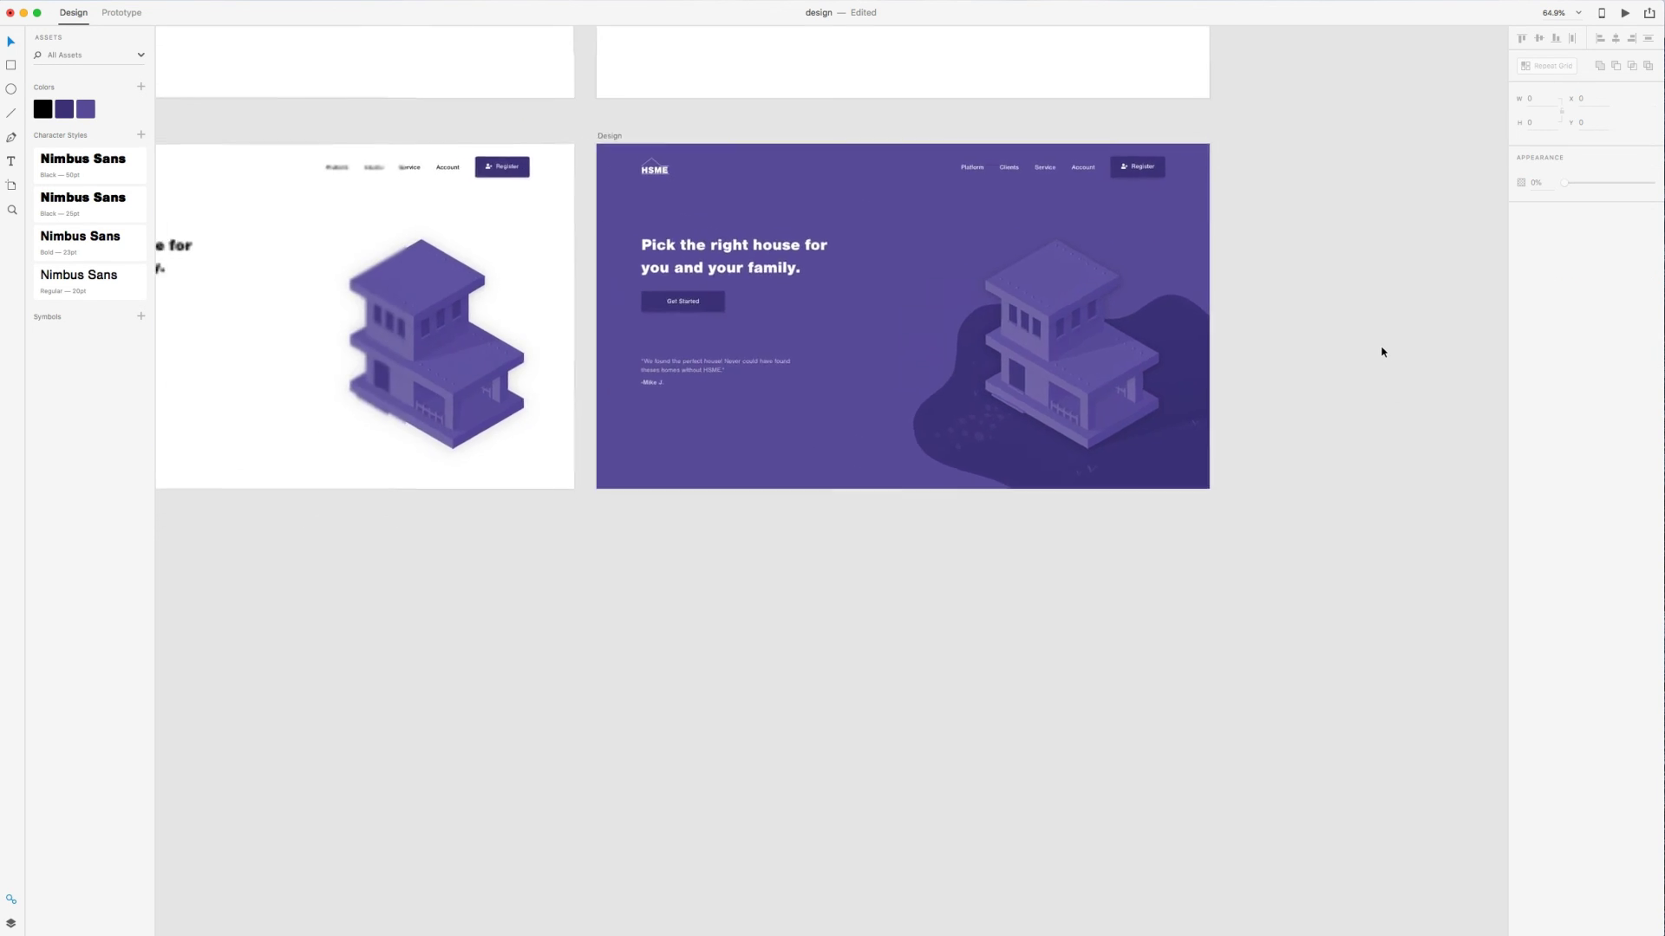
scroll(1382, 352, "up", 2)
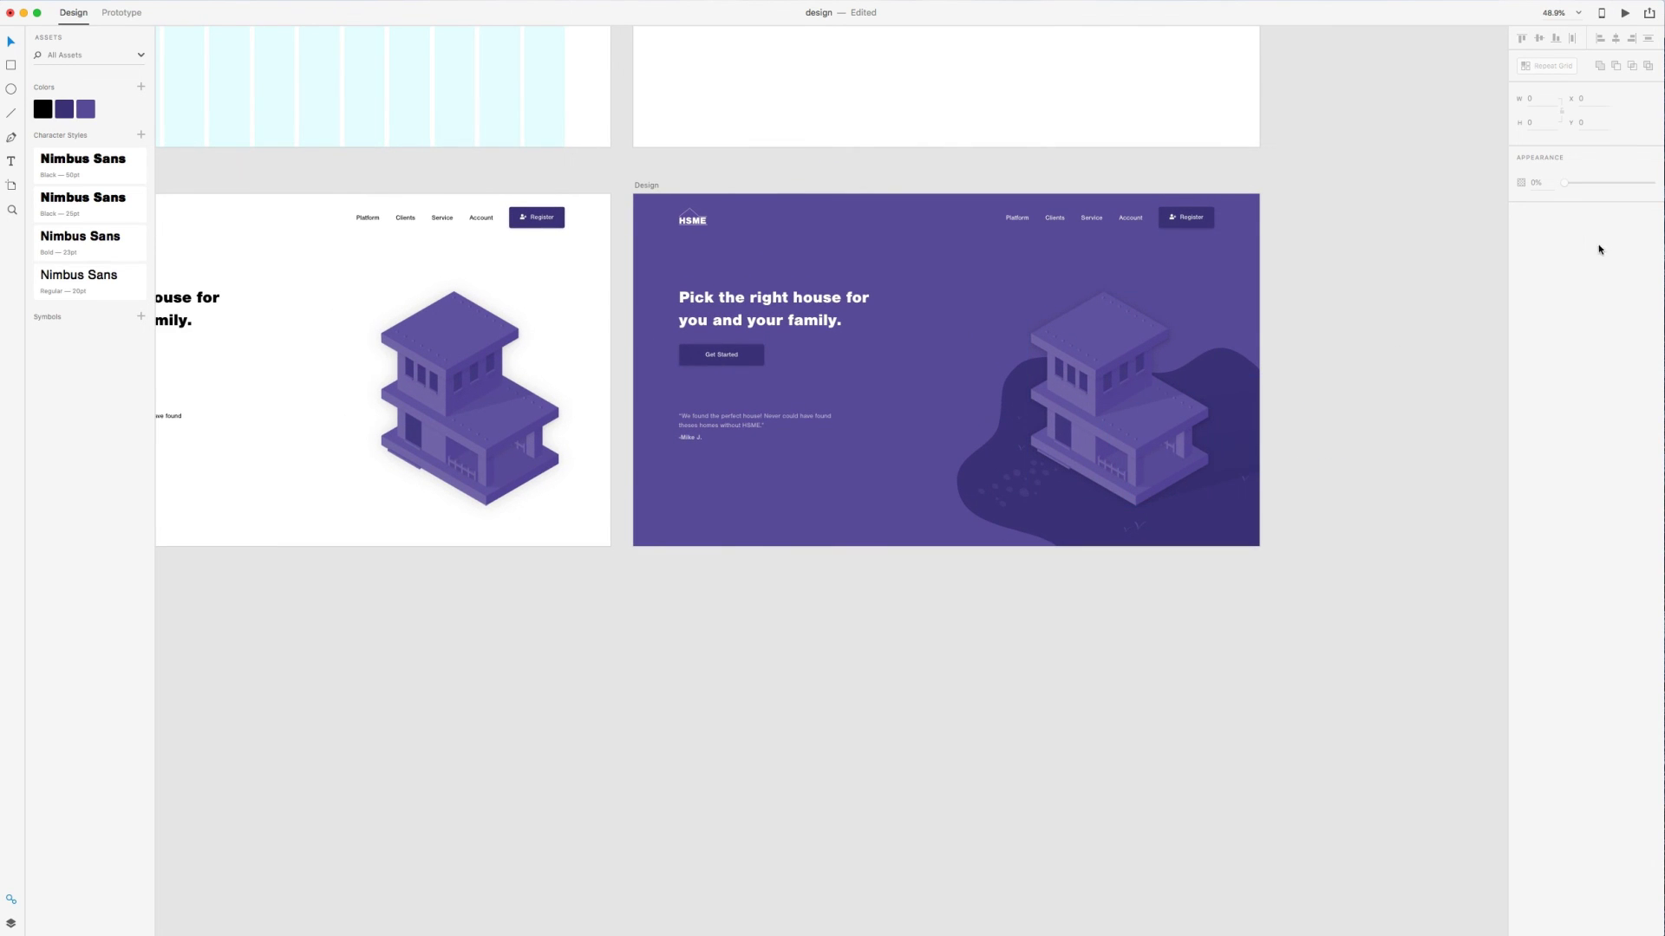
scroll(1146, 448, "down", 1)
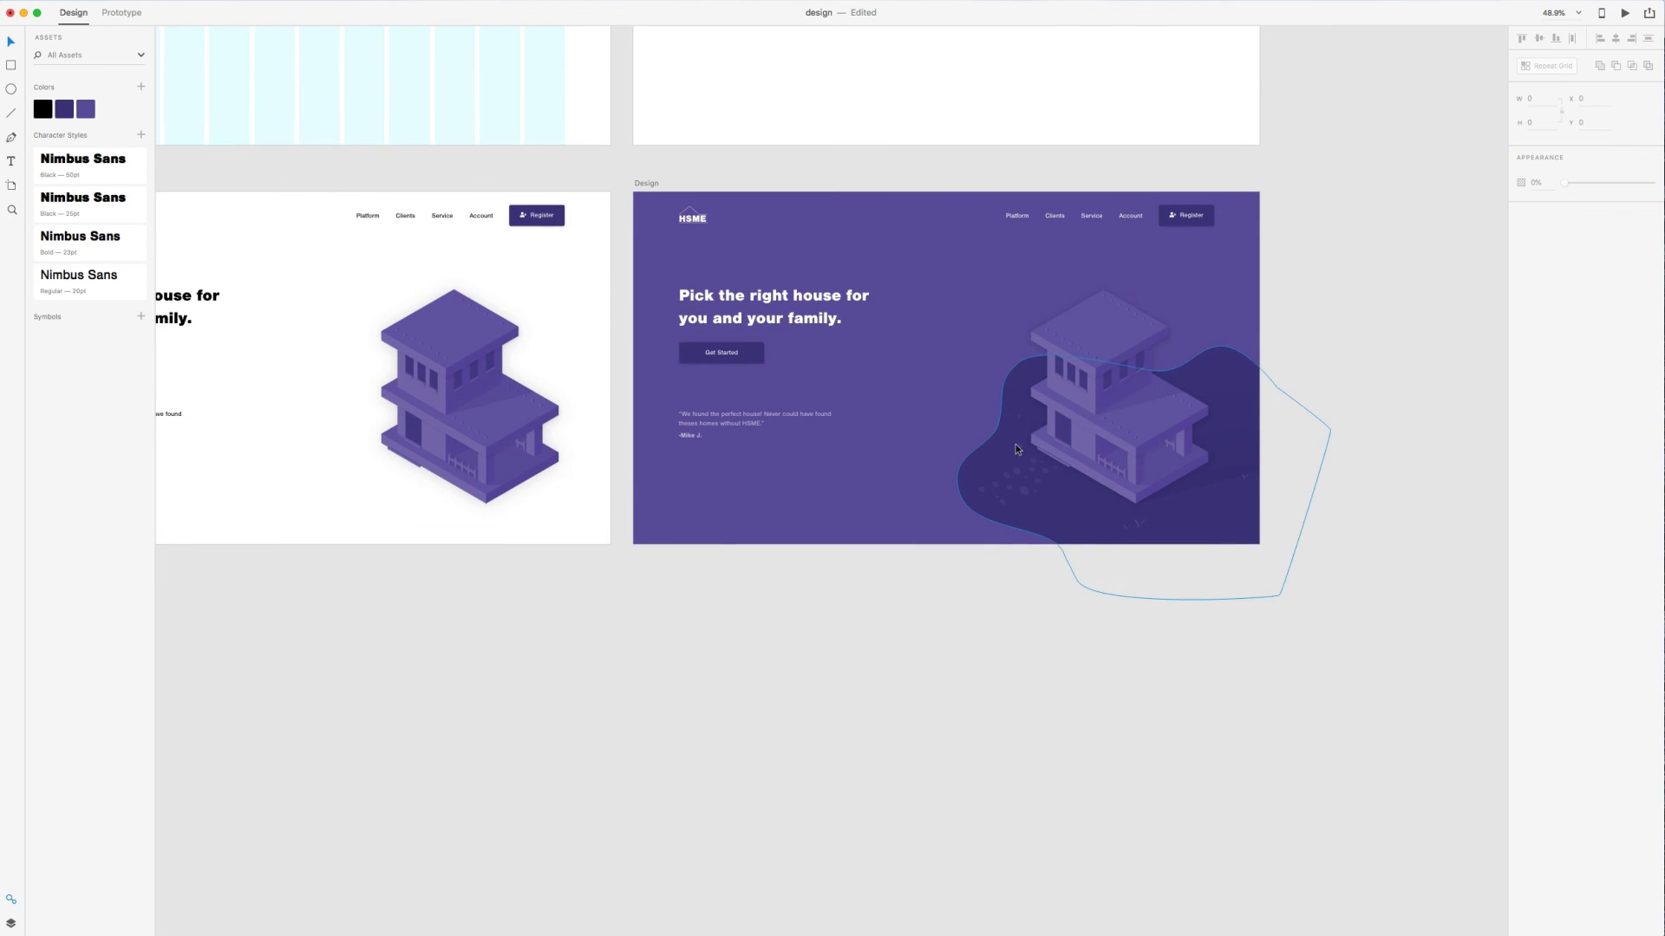
scroll(1335, 453, "up", 3)
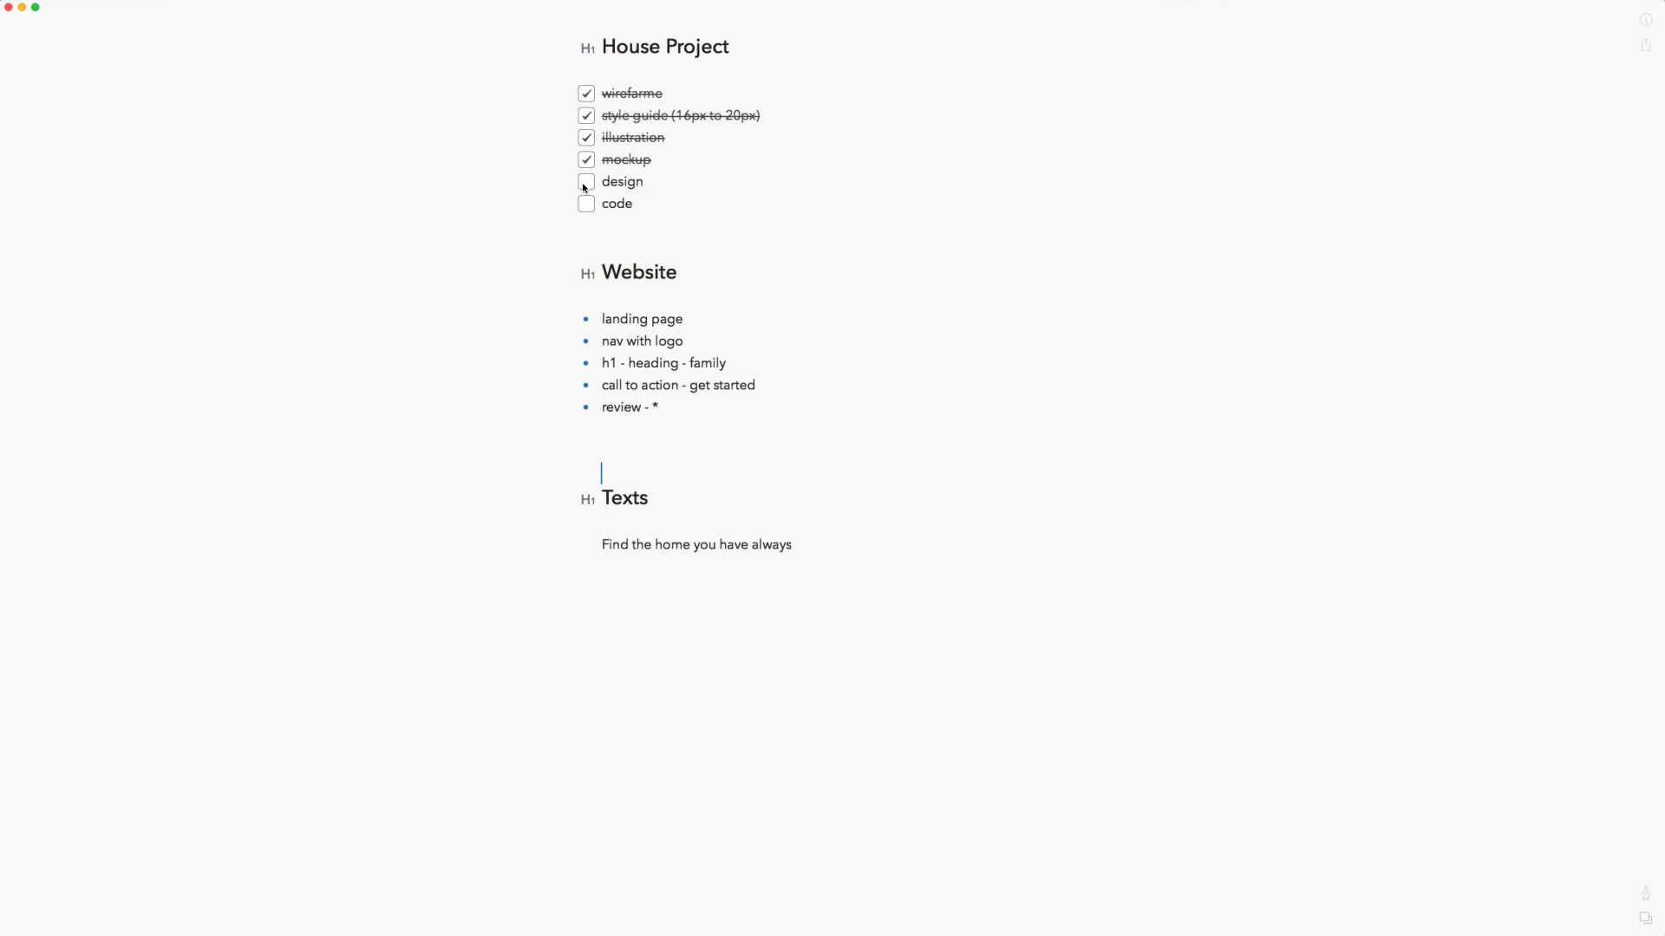
left_click(586, 182)
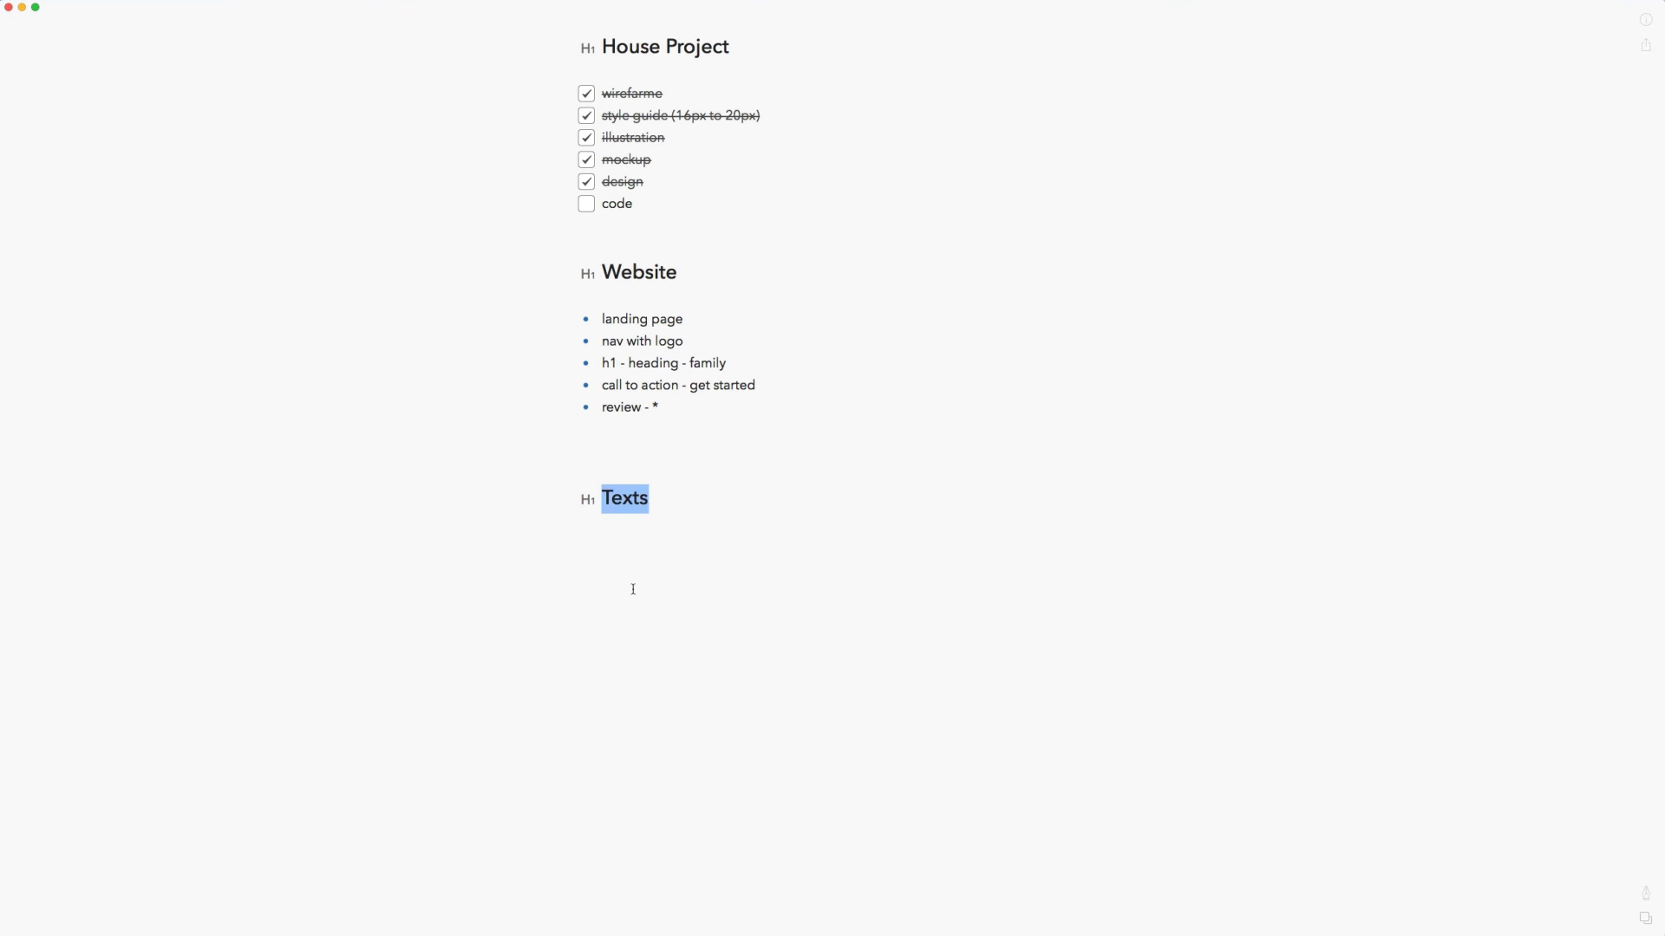
Delete the sentence under the Texts heading and rename the heading to "Changes"
left_click(681, 502)
key("BackSpace")
key("BackSpace")
key("BackSpace")
key("BackSpace")
key("BackSpace")
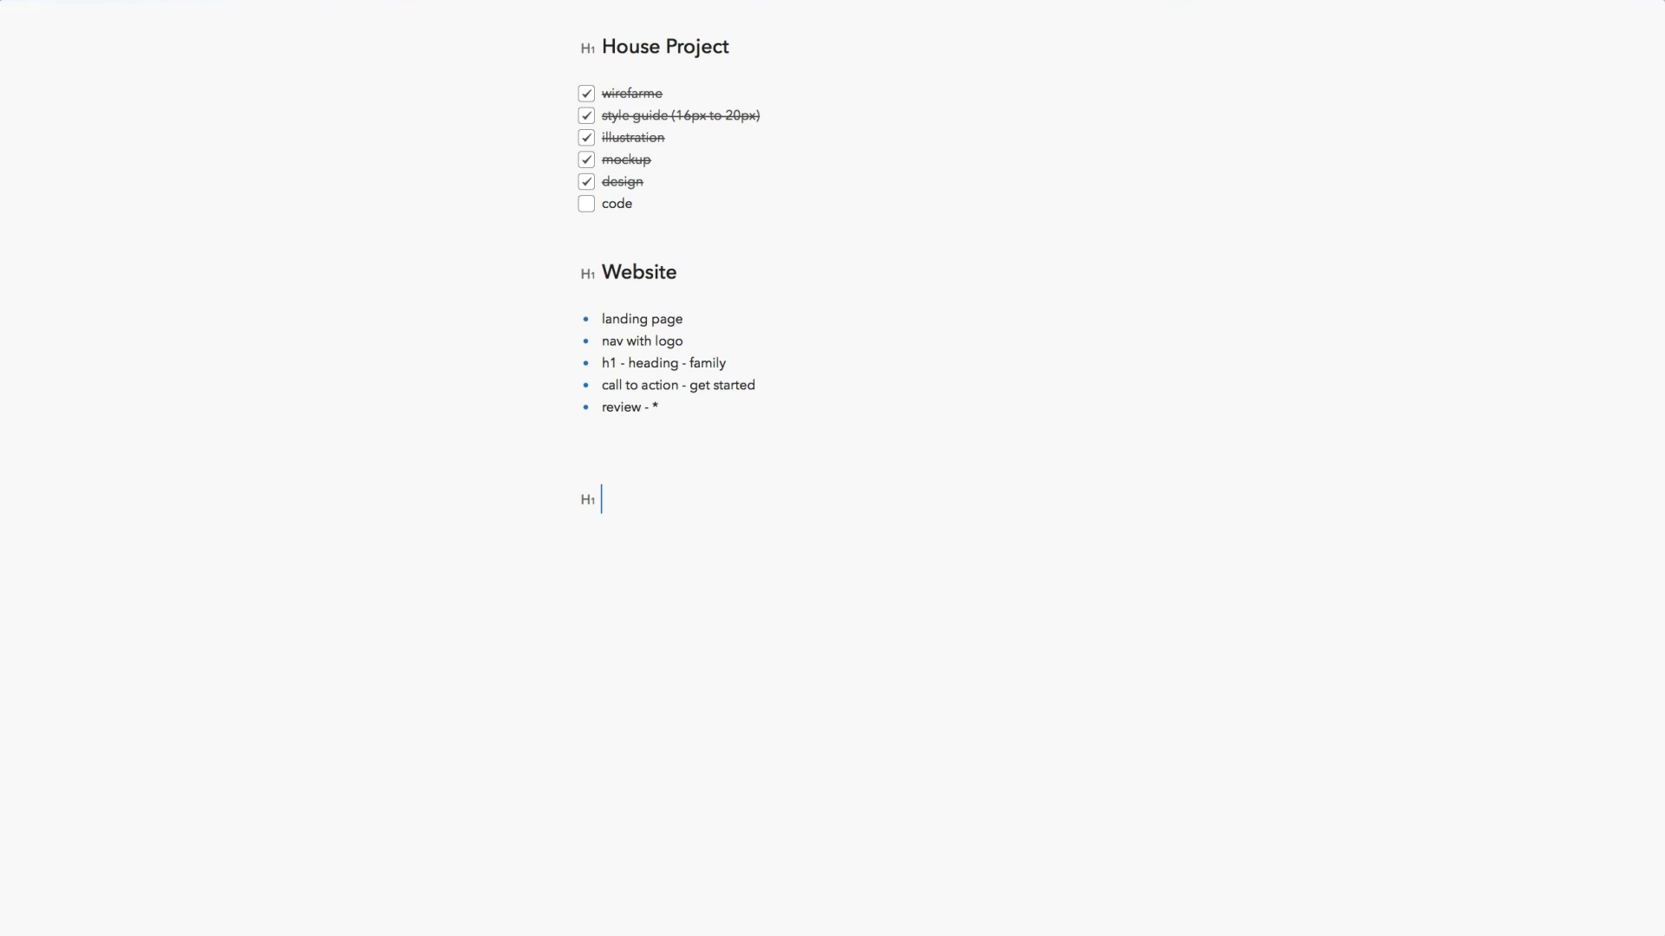
type("Changes")
Add the bullet "Changes font P to 20px" under the Changes heading and start another bullet
key("Return")
type("* Changes font")
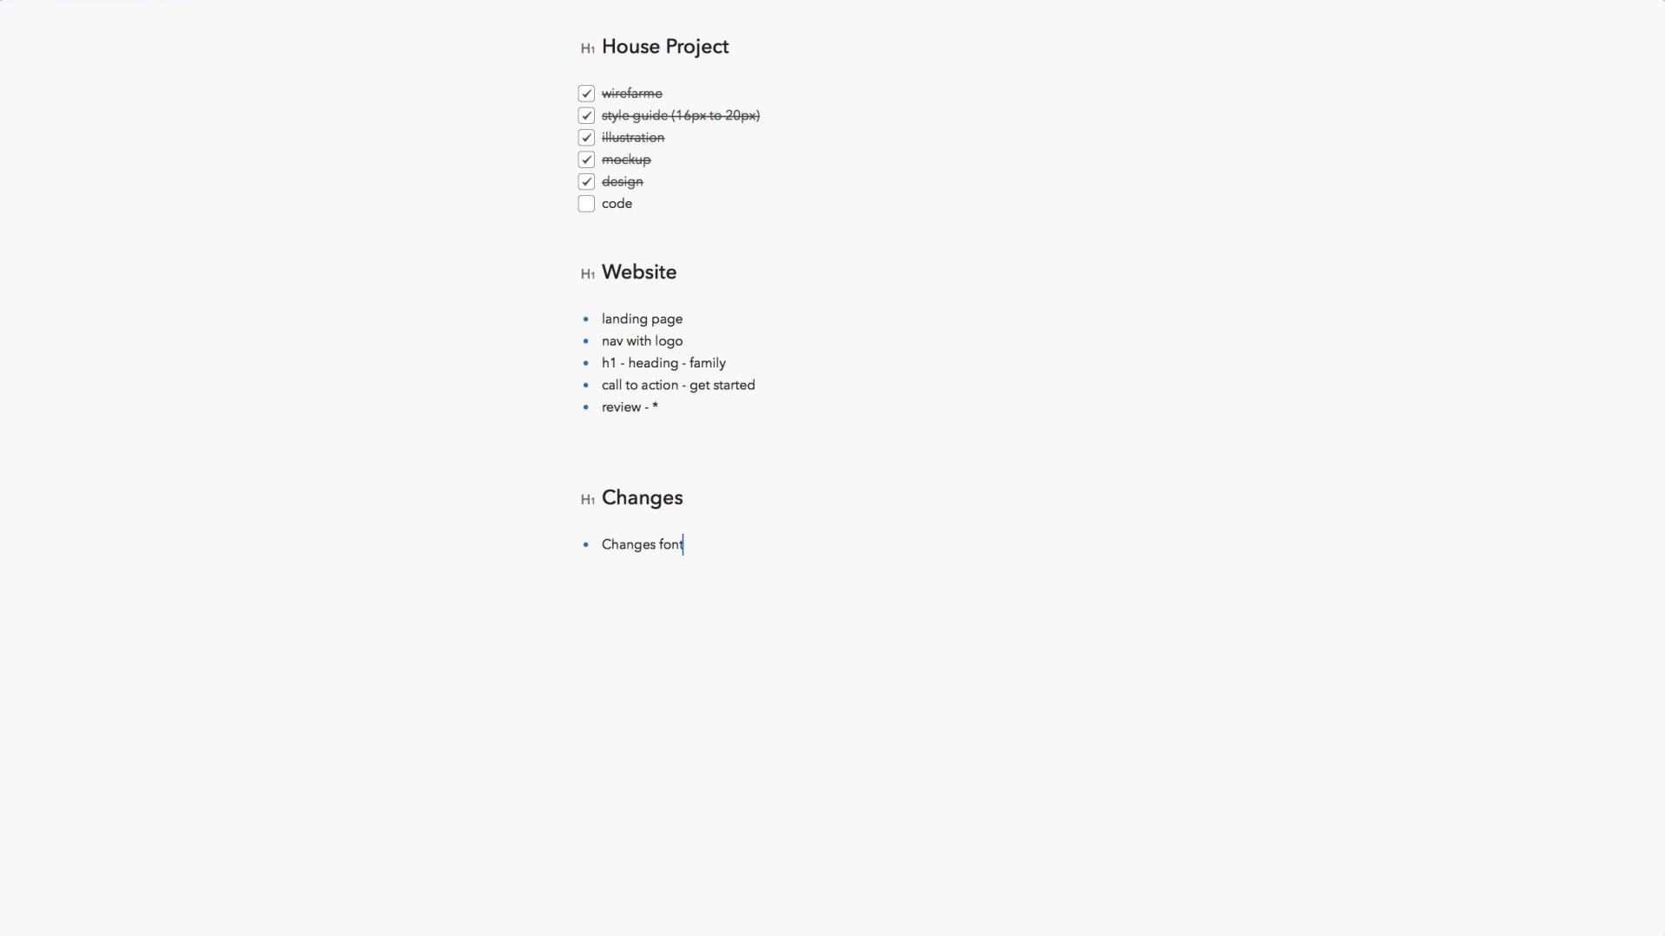
type(" P to 20px")
key("Return")
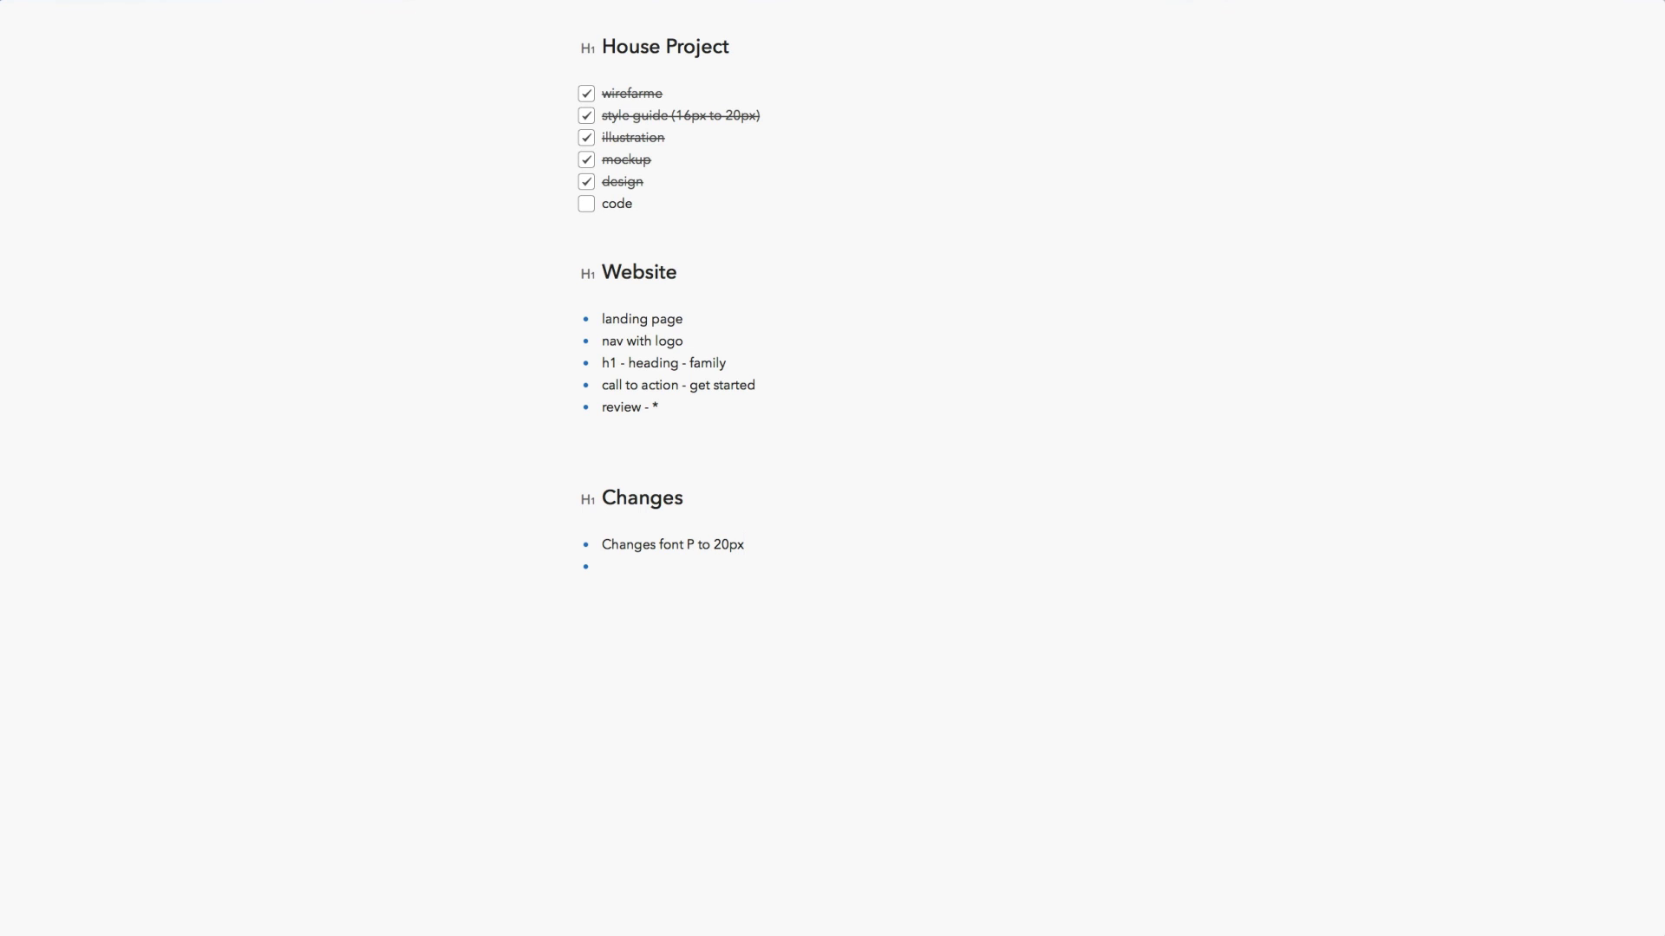